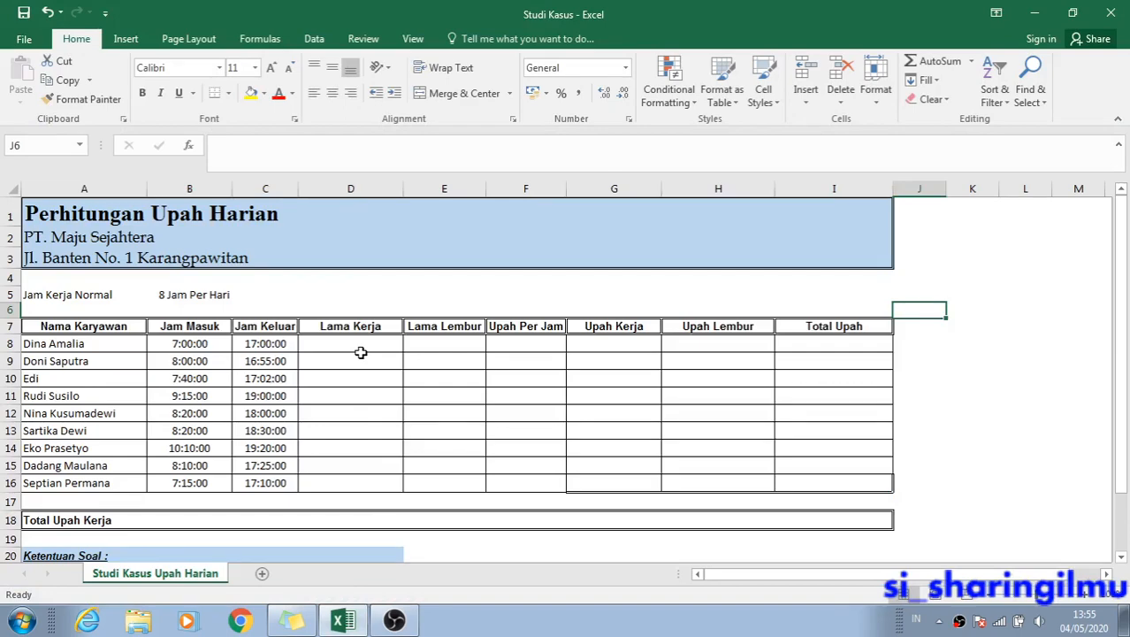
Look over the Perhitungan Upah Harian sheet from its title block down to the Total Upah Kerja row.
{"action": "left_click", "coordinate": [1084, 594]}
{"action": "left_click", "coordinate": [1084, 594]}
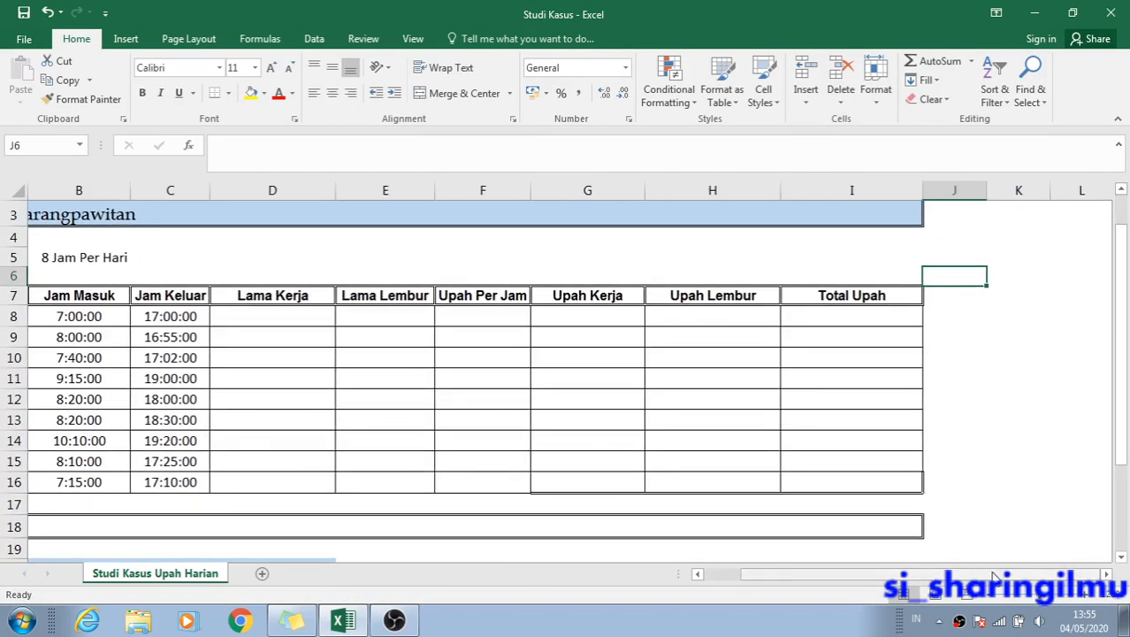
{"action": "left_click_drag", "start_coordinate": [993, 576], "coordinate": [794, 566]}
{"action": "scroll", "coordinate": [778, 539], "scroll_direction": "up", "scroll_amount": 1}
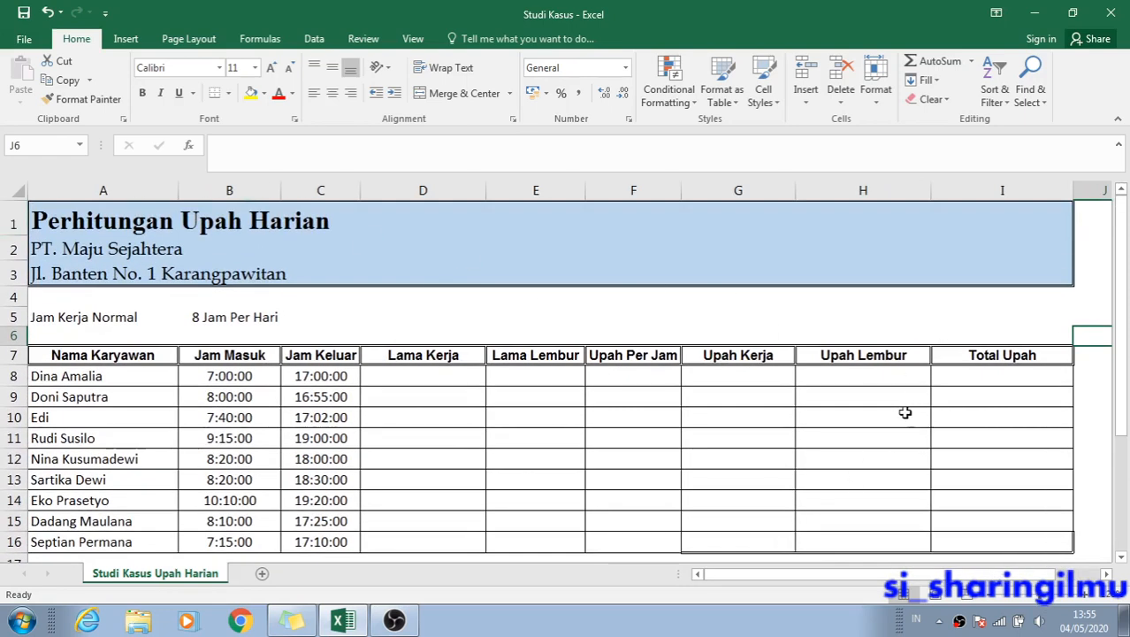
{"action": "scroll", "coordinate": [904, 412], "scroll_direction": "down", "scroll_amount": 1}
{"action": "scroll", "coordinate": [905, 412], "scroll_direction": "up", "scroll_amount": 1}
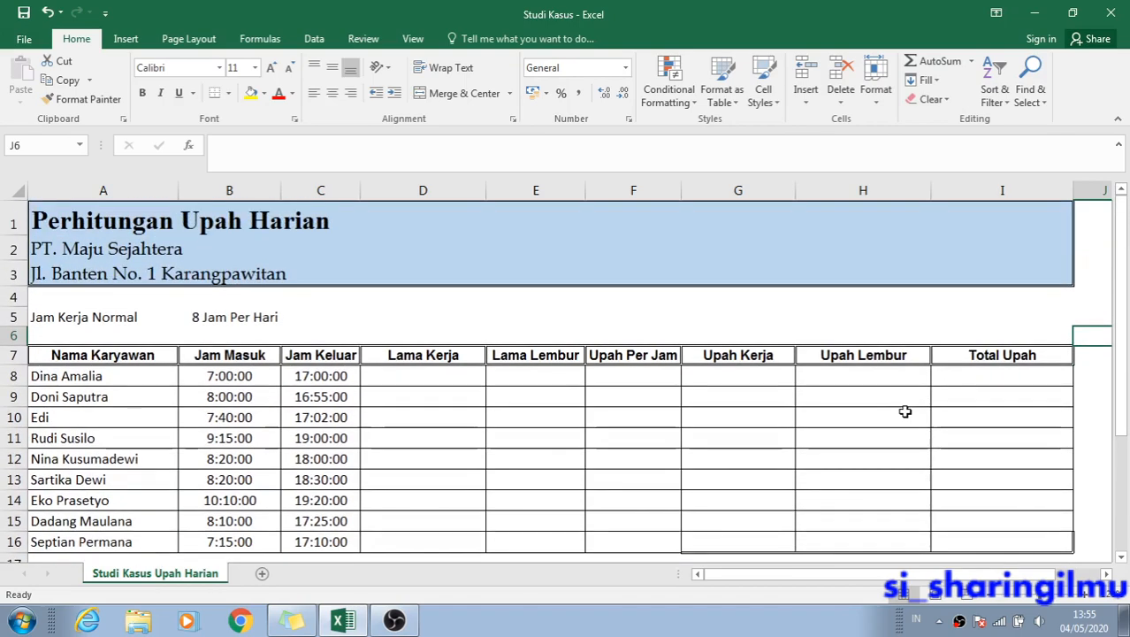
{"action": "scroll", "coordinate": [904, 412], "scroll_direction": "down", "scroll_amount": 1}
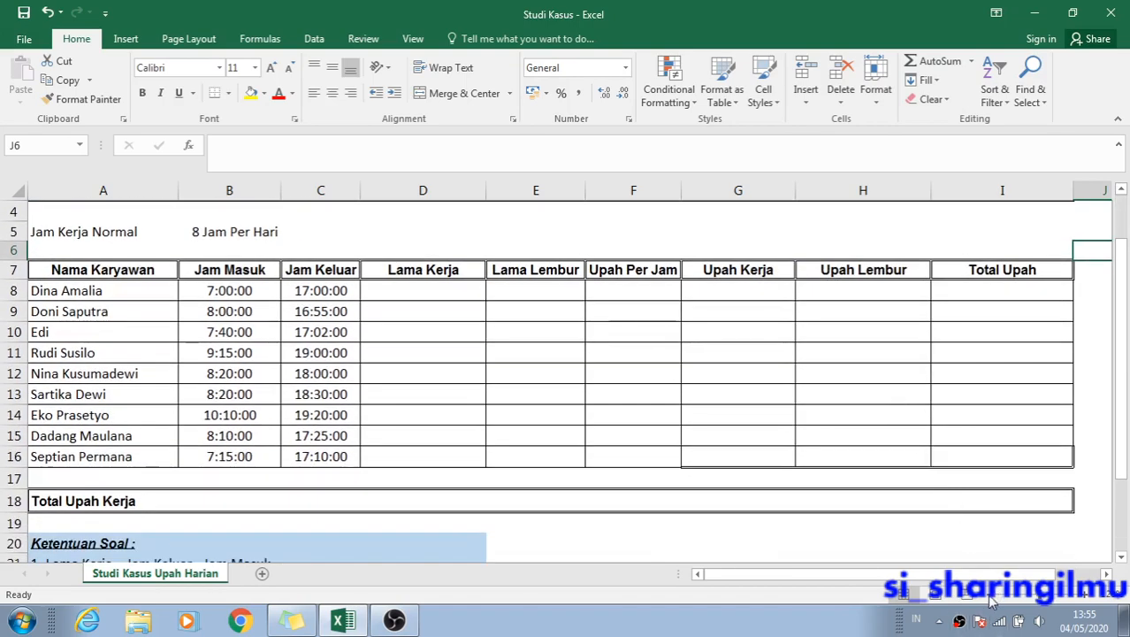
{"action": "left_click", "coordinate": [992, 598]}
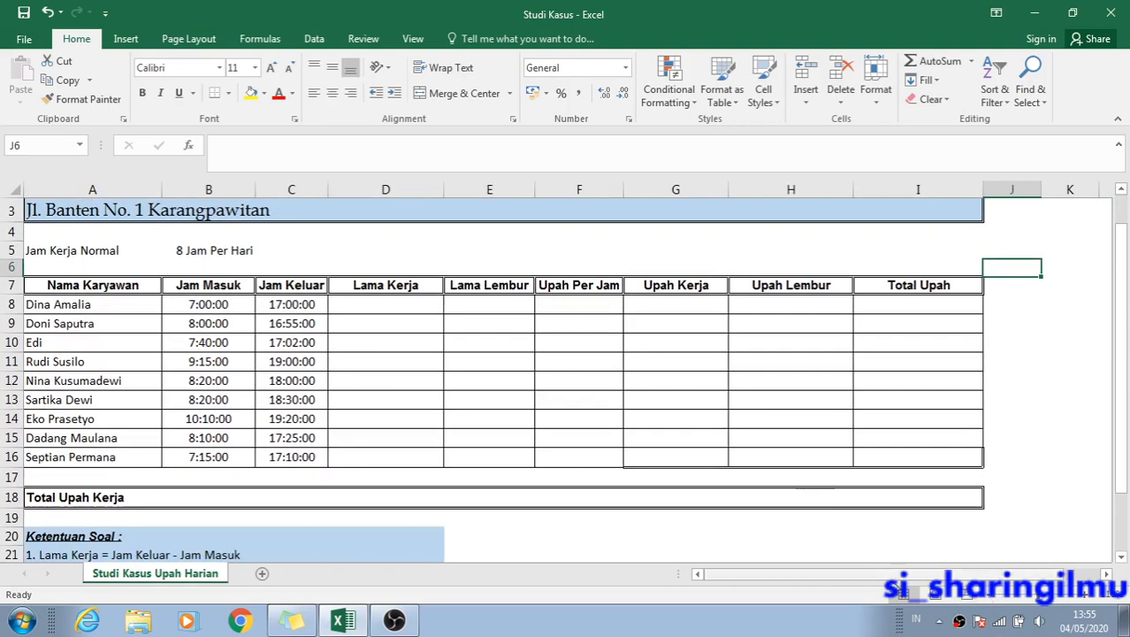
{"action": "left_click", "coordinate": [365, 328]}
{"action": "scroll", "coordinate": [365, 328], "scroll_direction": "up", "scroll_amount": 1}
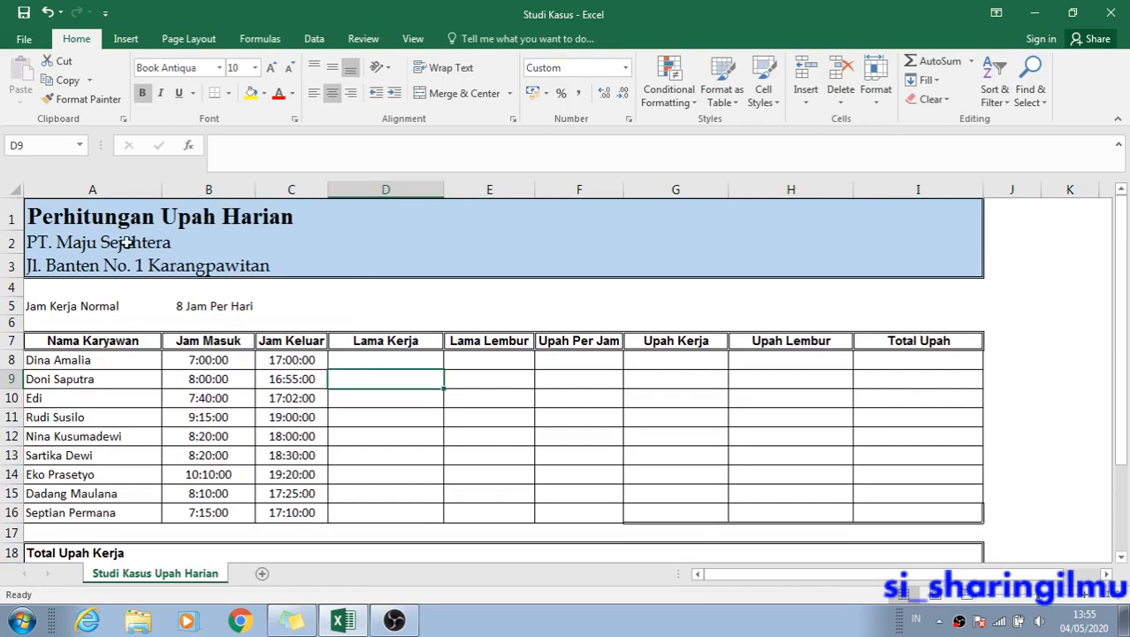
Examine the normal working hours in row 5, the employee names, and the Jam Masuk and Jam Keluar times in rows 8 to 16.
{"action": "left_click", "coordinate": [88, 315]}
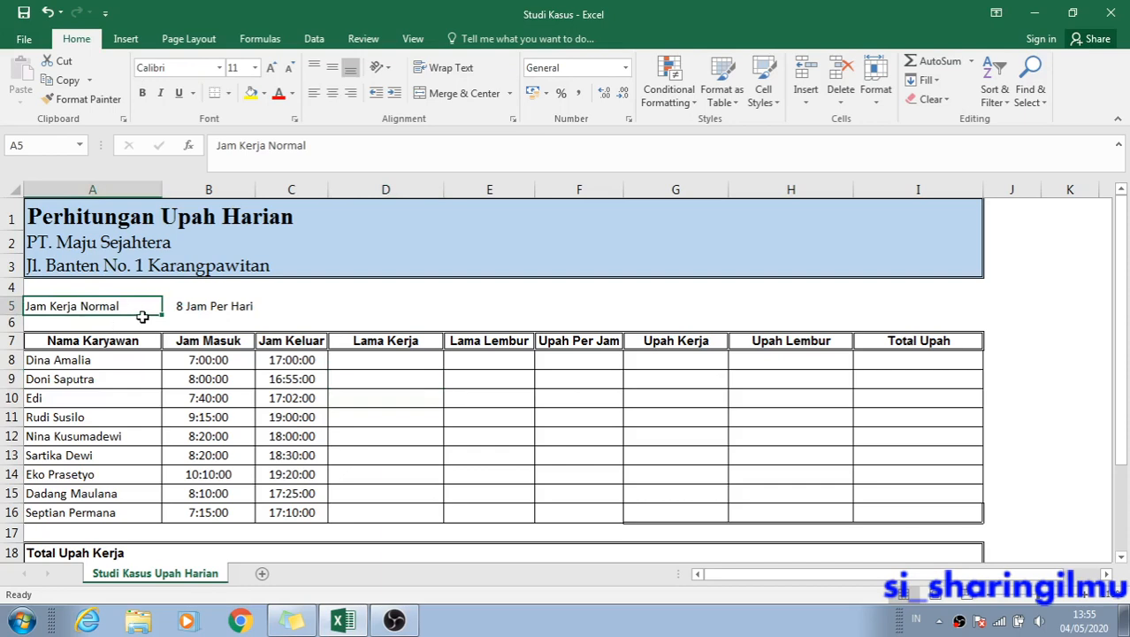
{"action": "left_click", "coordinate": [232, 308]}
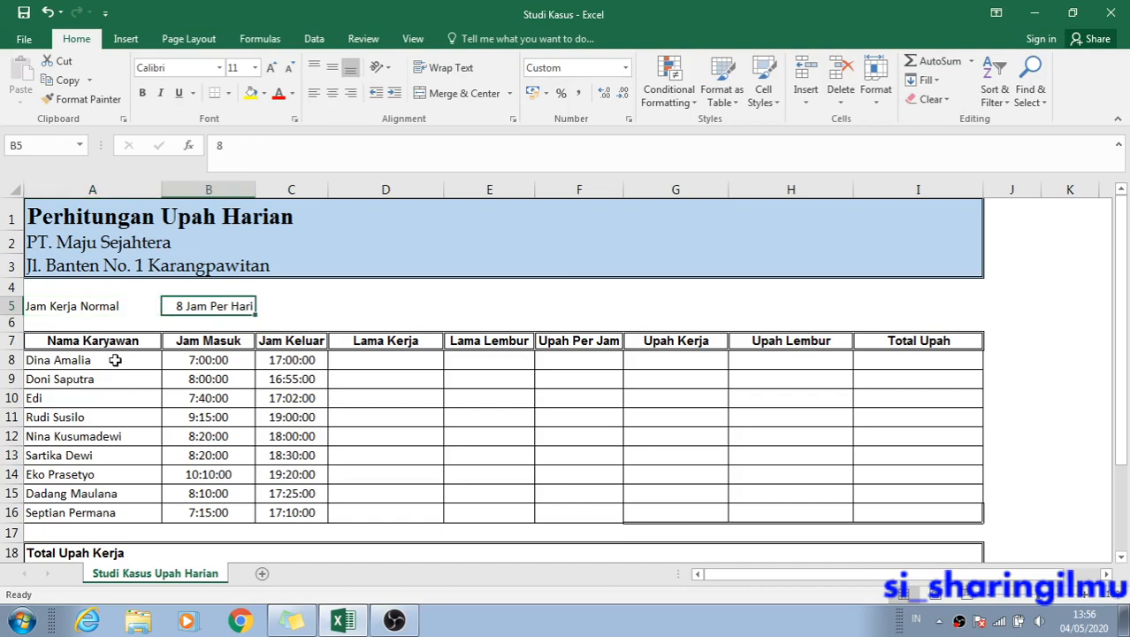
{"action": "left_click_drag", "start_coordinate": [115, 360], "coordinate": [134, 519]}
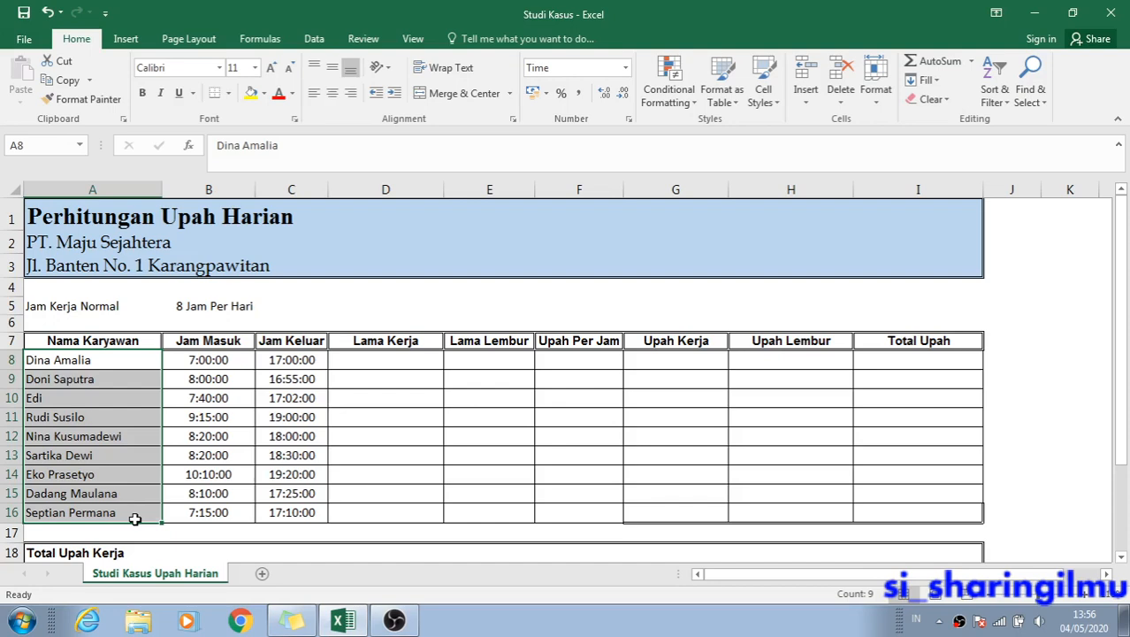
{"action": "left_click_drag", "start_coordinate": [235, 360], "coordinate": [228, 511]}
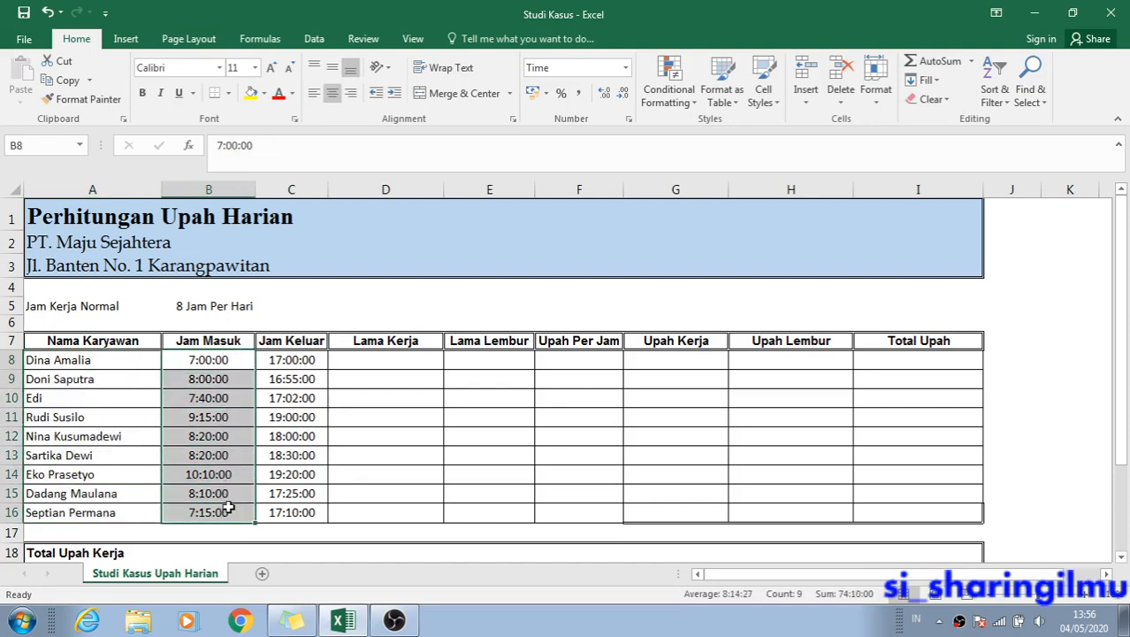
{"action": "left_click", "coordinate": [218, 392]}
{"action": "left_click", "coordinate": [216, 360]}
{"action": "left_click_drag", "start_coordinate": [217, 360], "coordinate": [217, 506]}
{"action": "left_click", "coordinate": [206, 365]}
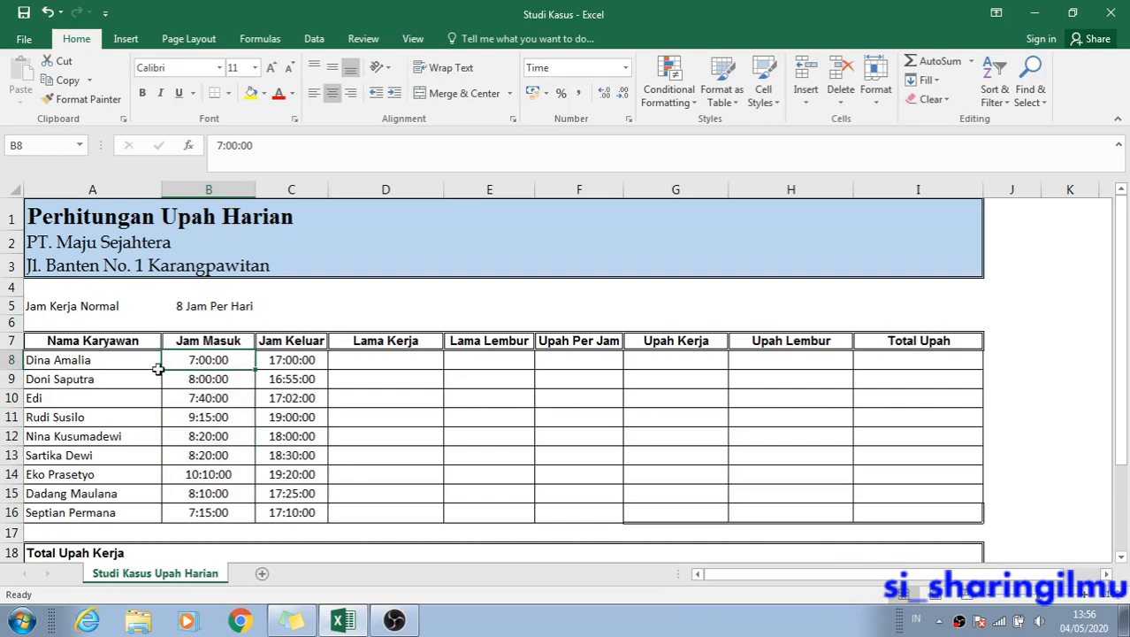
{"action": "left_click", "coordinate": [223, 387]}
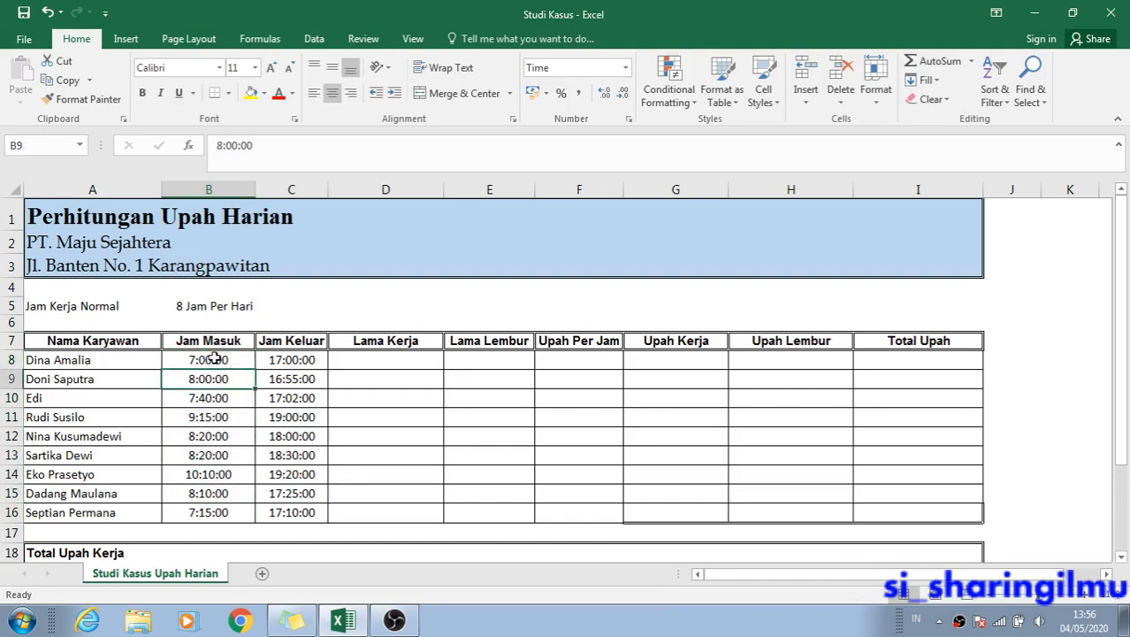
{"action": "left_click", "coordinate": [265, 359]}
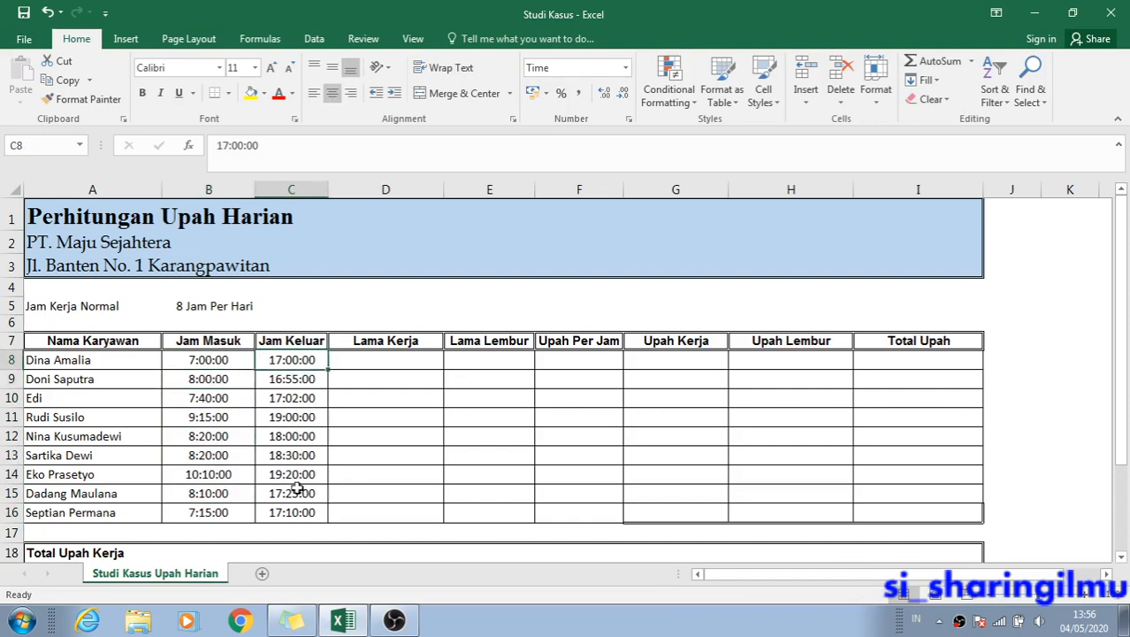
{"action": "left_click", "coordinate": [288, 412]}
{"action": "left_click", "coordinate": [240, 360]}
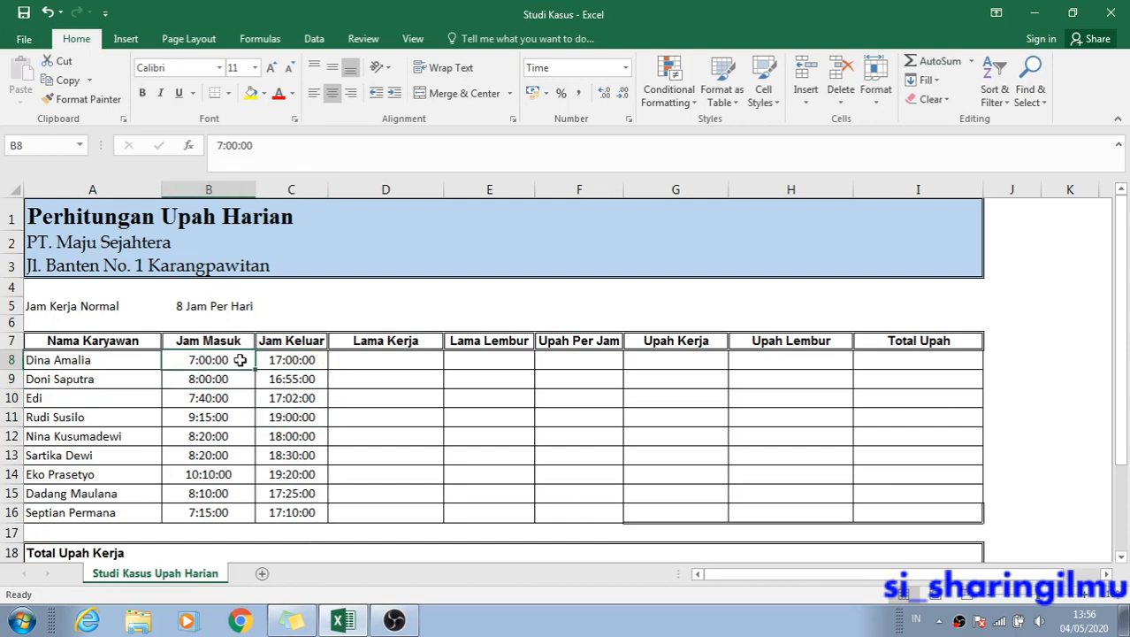
{"action": "left_click", "coordinate": [231, 343]}
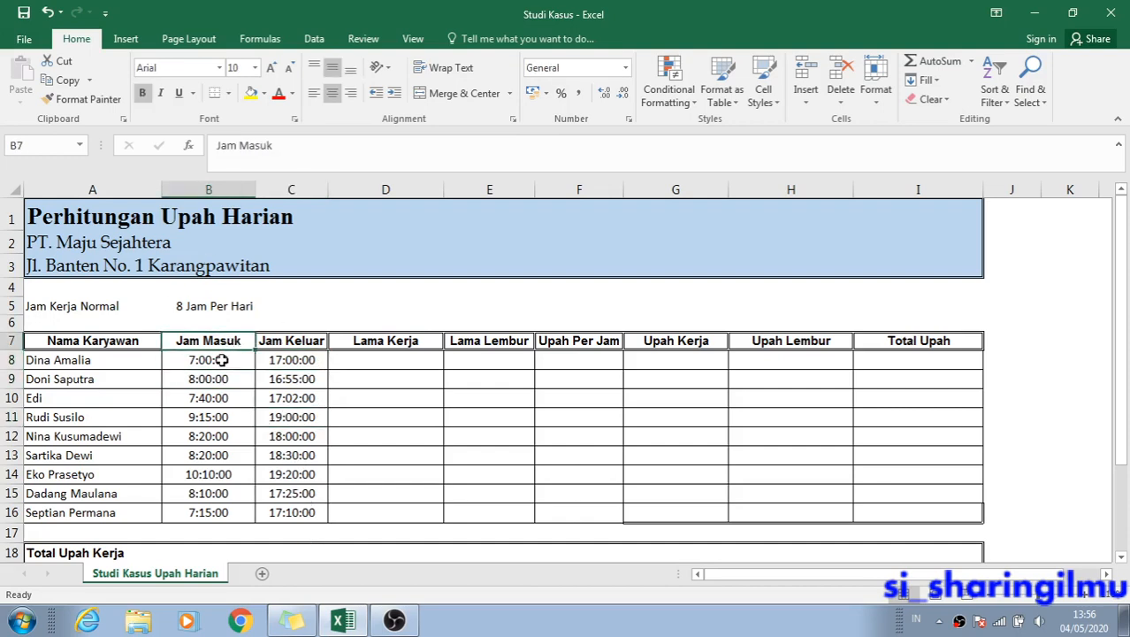
{"action": "left_click", "coordinate": [221, 360]}
{"action": "left_click_drag", "start_coordinate": [221, 361], "coordinate": [221, 511]}
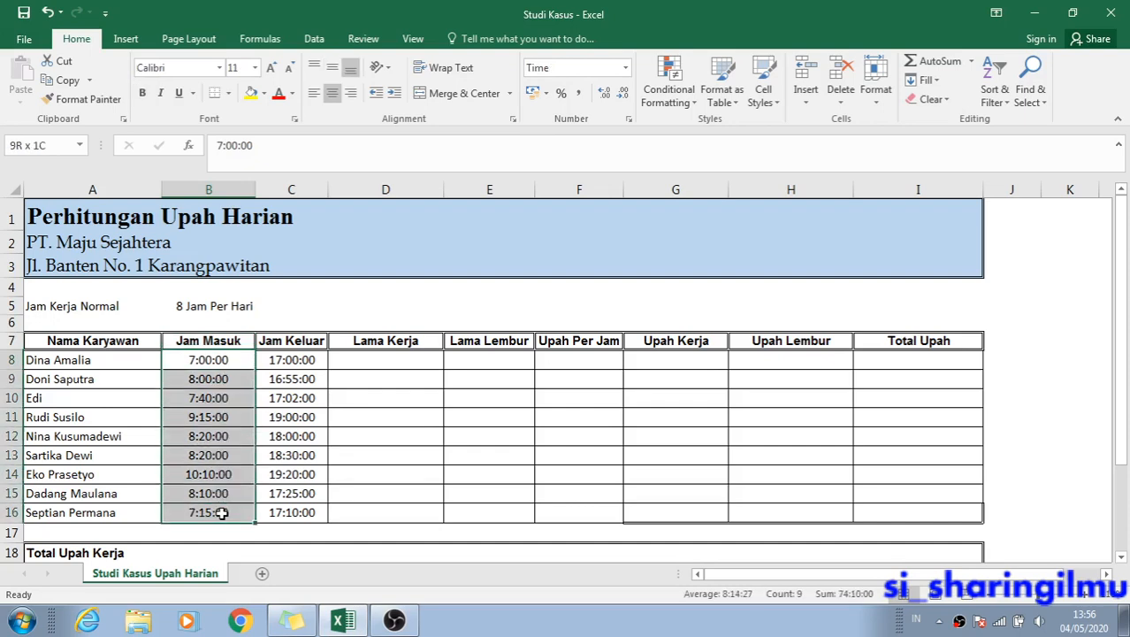
{"action": "left_click_drag", "start_coordinate": [296, 362], "coordinate": [295, 508]}
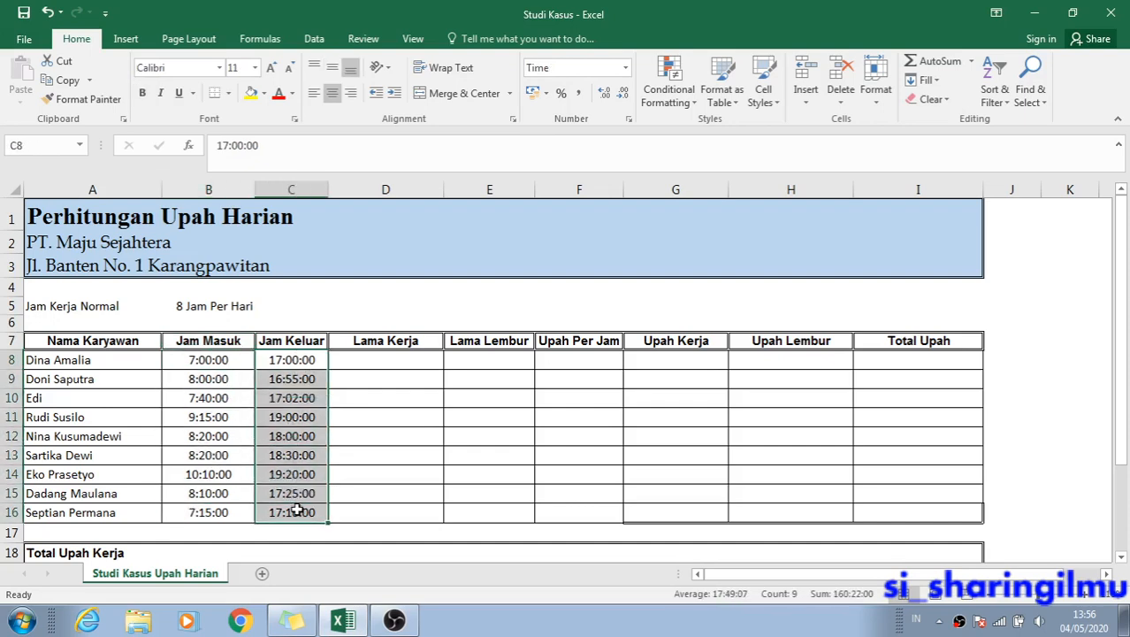
Apply the Time number format to the Jam Masuk entries in B8:B16.
{"action": "left_click", "coordinate": [625, 70]}
{"action": "left_click_drag", "start_coordinate": [222, 357], "coordinate": [237, 512]}
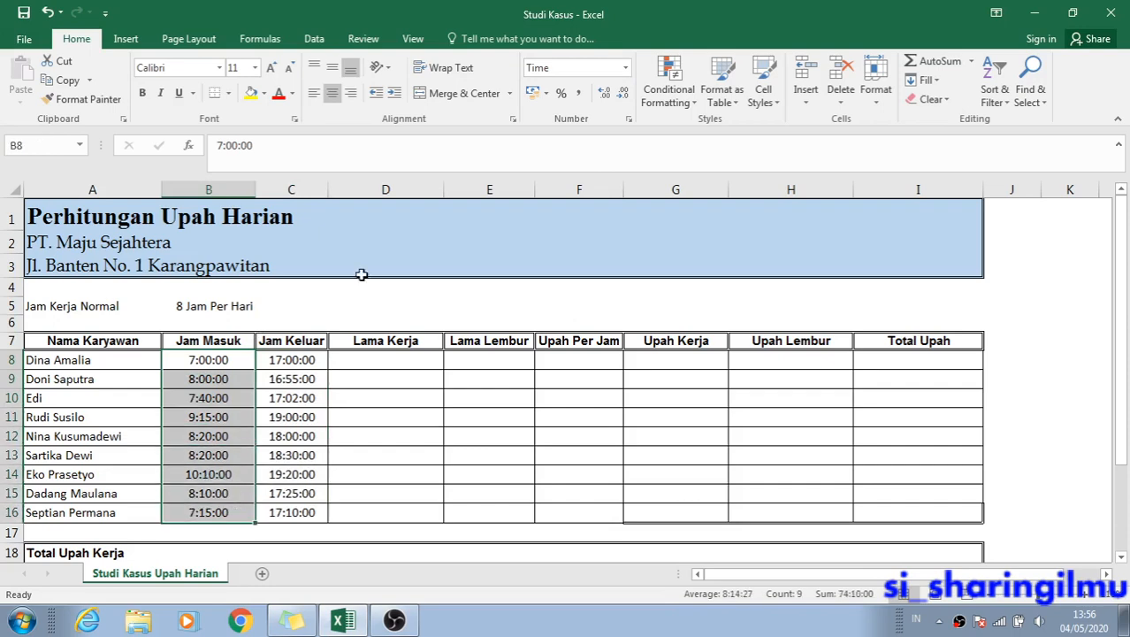
{"action": "left_click", "coordinate": [626, 71]}
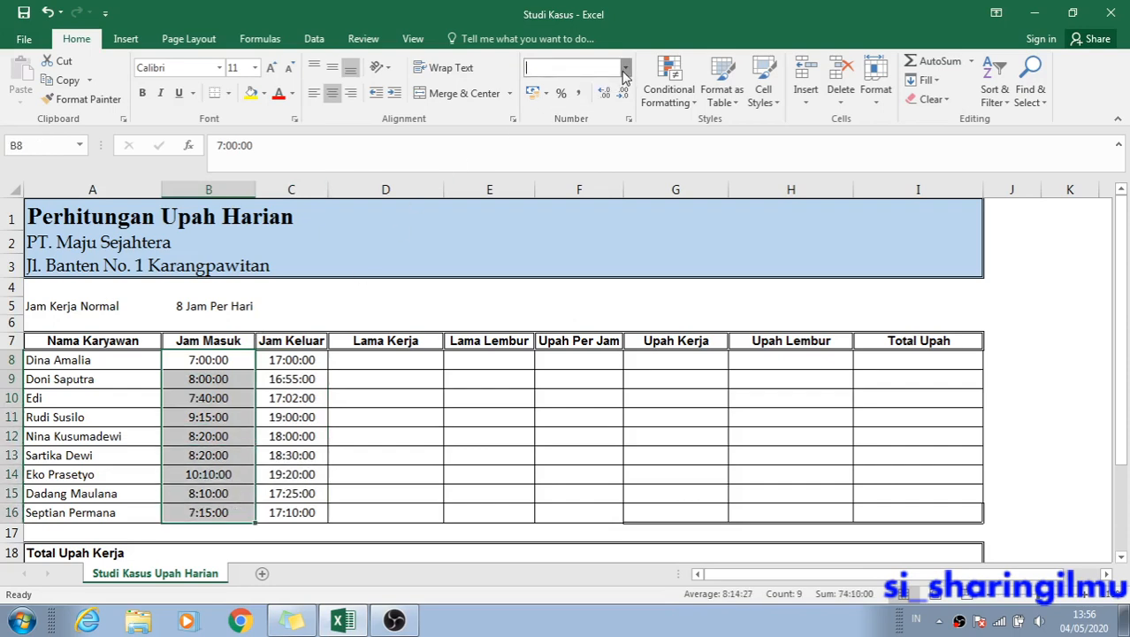
{"action": "left_click", "coordinate": [581, 328]}
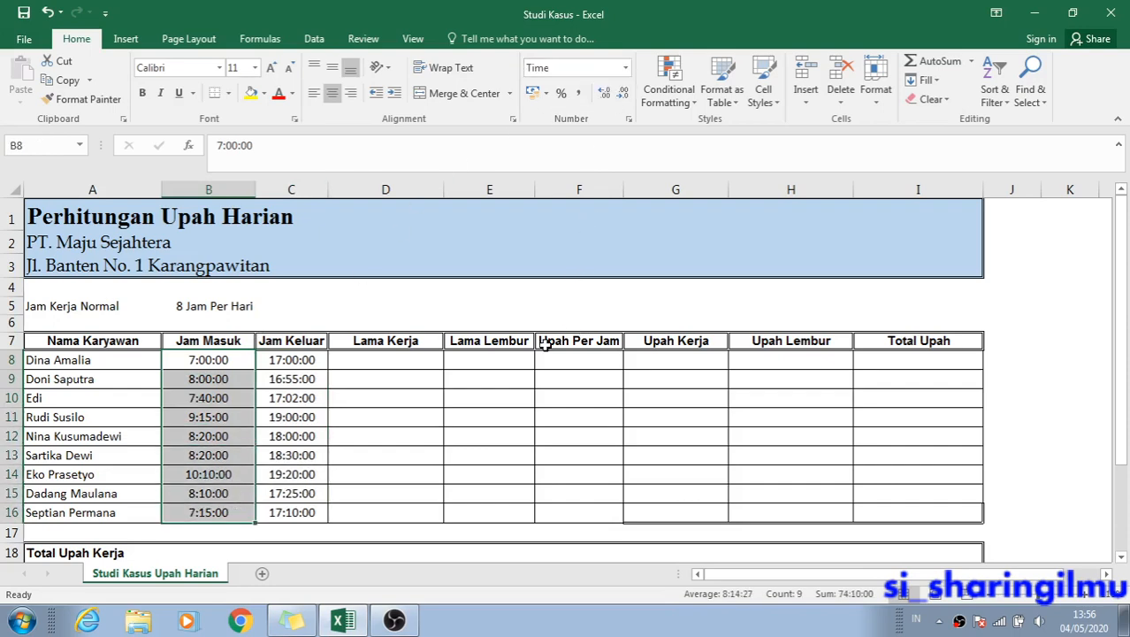
Review the empty columns from Lama Kerja to Total Upah in row 8 and the Total Upah Kerja cell I18.
{"action": "left_click", "coordinate": [422, 355]}
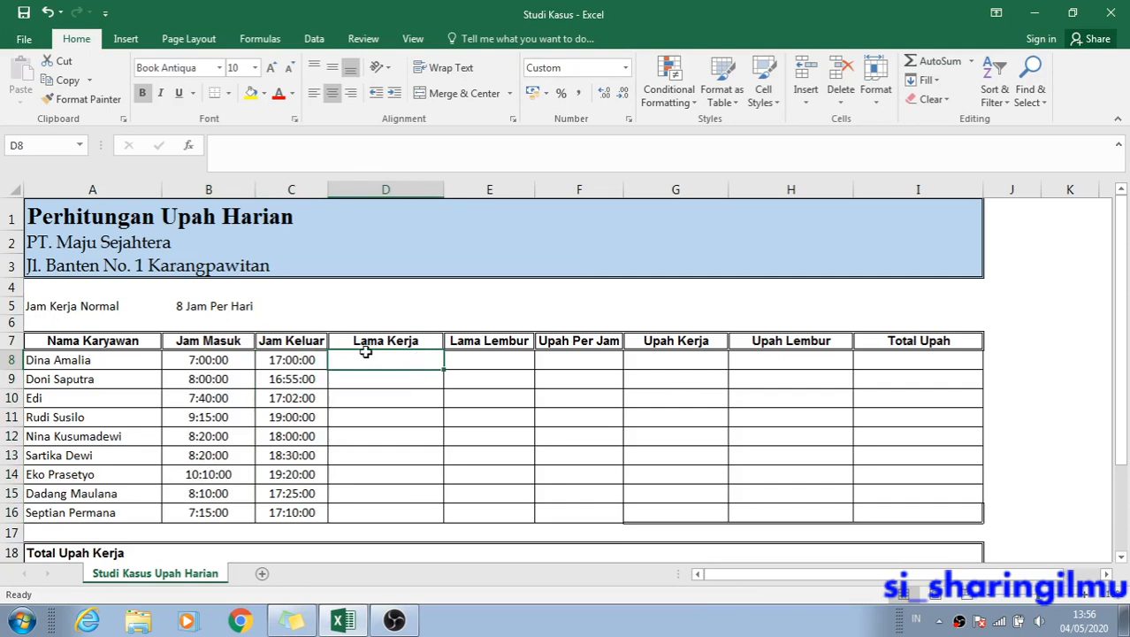
{"action": "left_click", "coordinate": [489, 358]}
{"action": "left_click", "coordinate": [568, 364]}
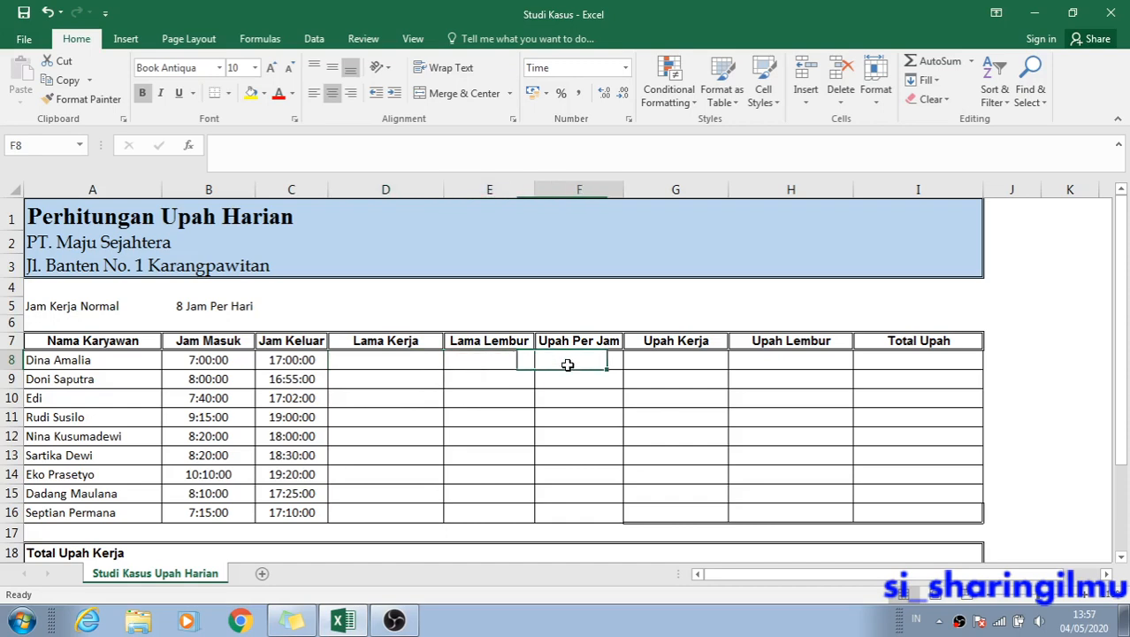
{"action": "left_click", "coordinate": [645, 369]}
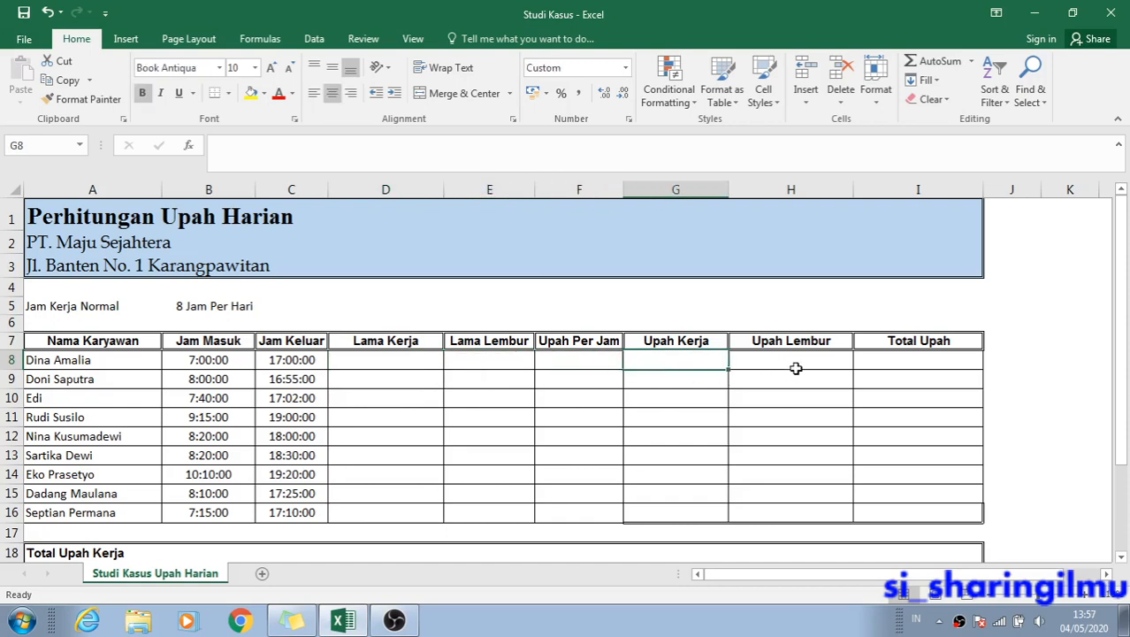
{"action": "left_click", "coordinate": [792, 367]}
{"action": "left_click", "coordinate": [884, 366]}
{"action": "scroll", "coordinate": [885, 366], "scroll_direction": "down", "scroll_amount": 1}
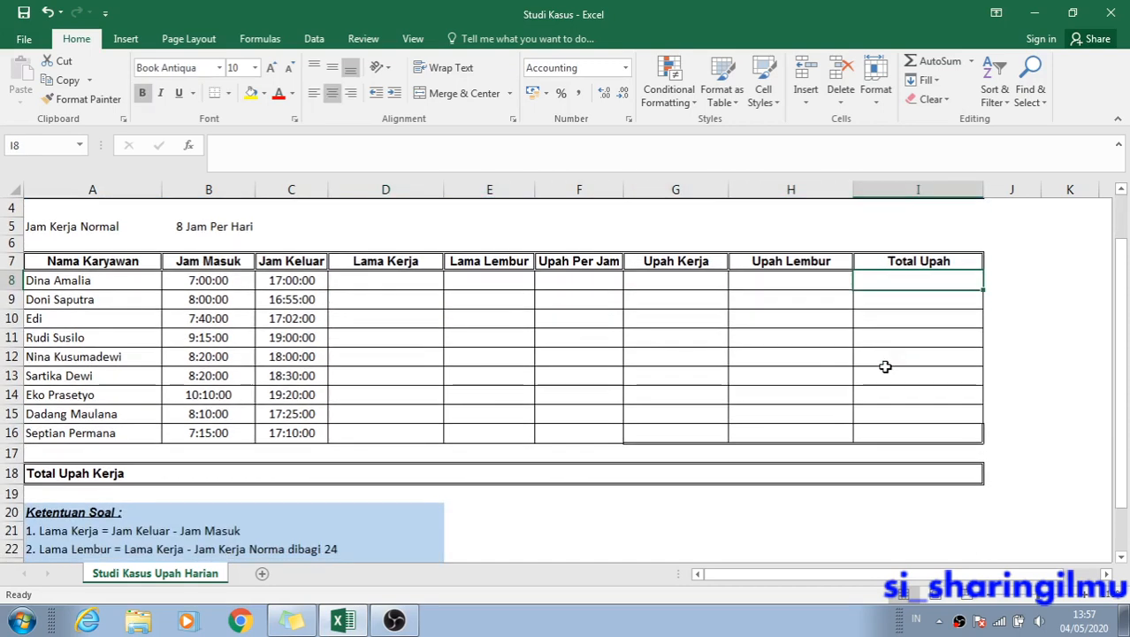
{"action": "left_click", "coordinate": [101, 482]}
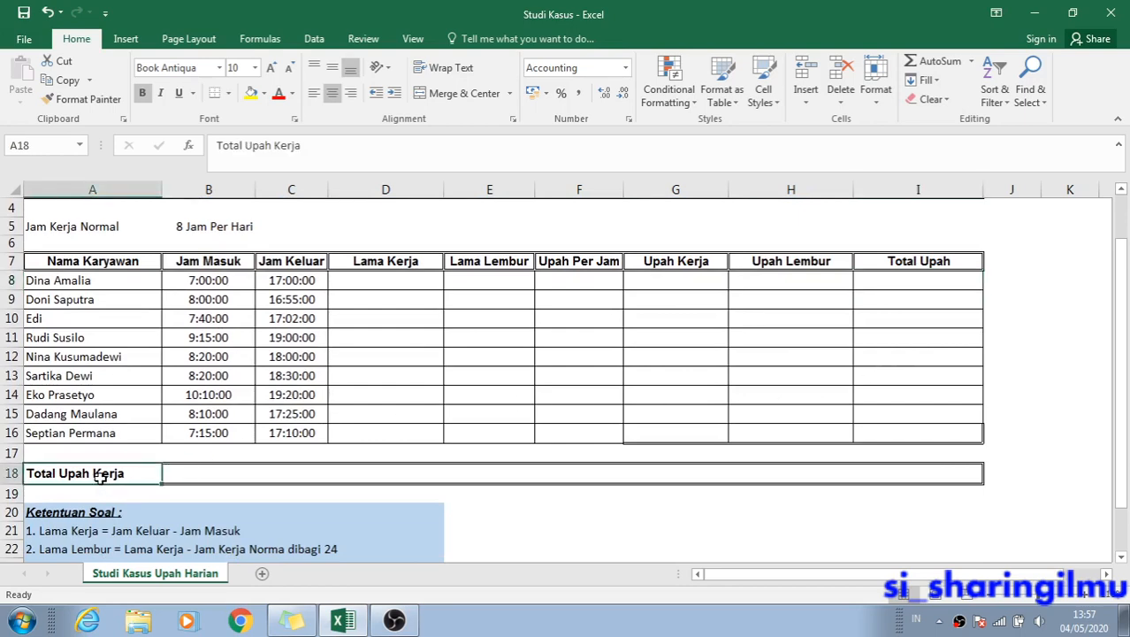
{"action": "left_click", "coordinate": [926, 473]}
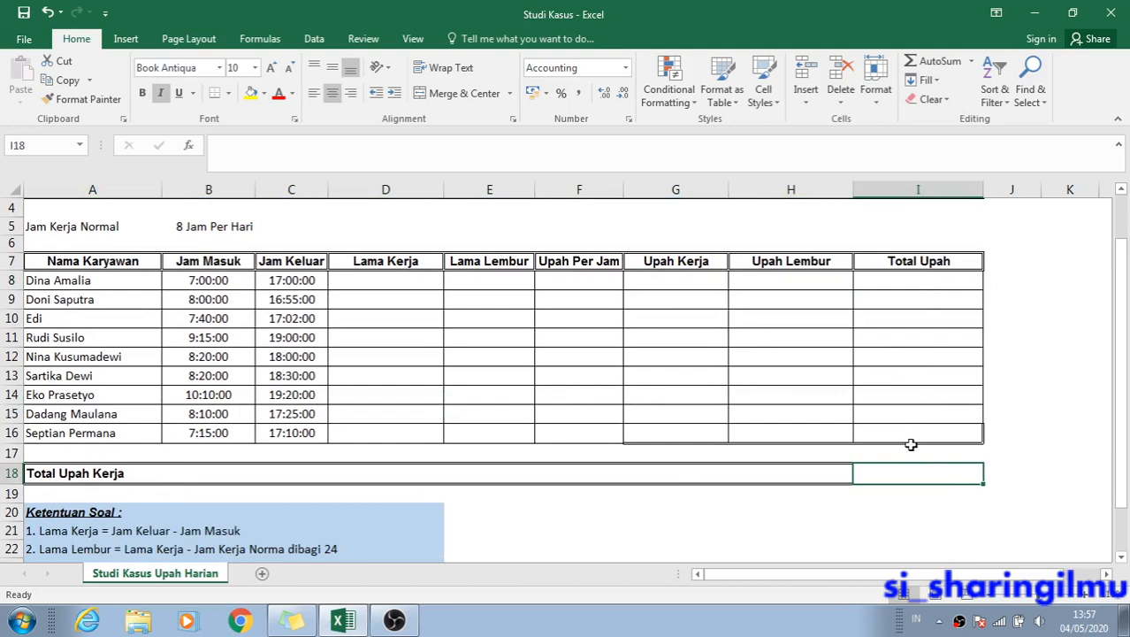
Read the Lama Kerja rule in A21 and relate it to the Jam Masuk, Jam Keluar and Lama Kerja columns.
{"action": "scroll", "coordinate": [721, 342], "scroll_direction": "down", "scroll_amount": 3}
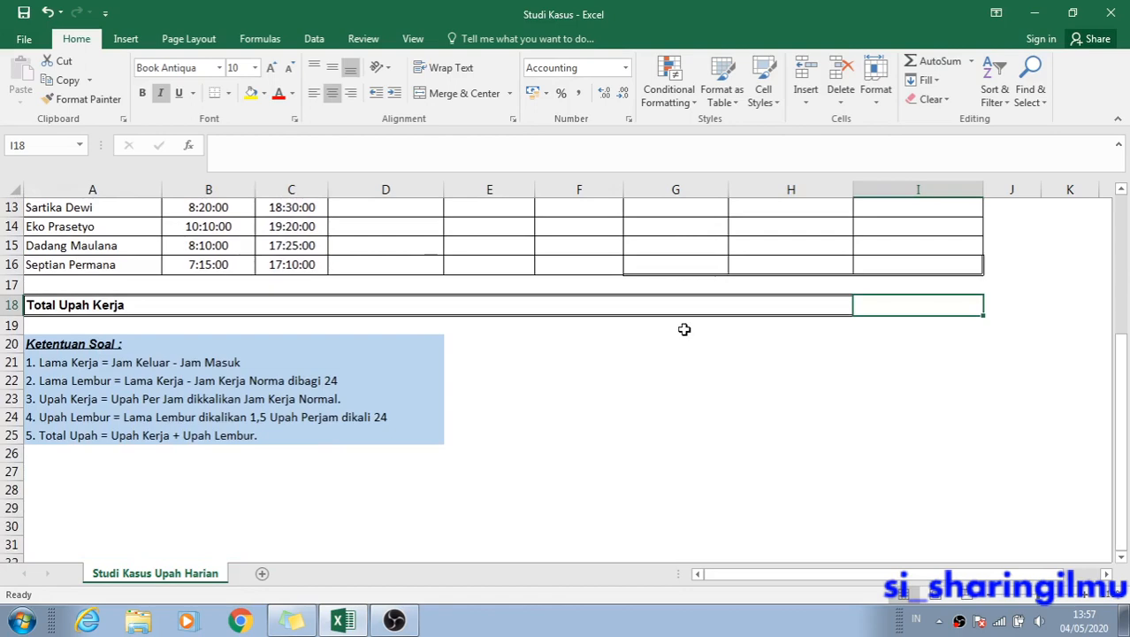
{"action": "left_click", "coordinate": [148, 363]}
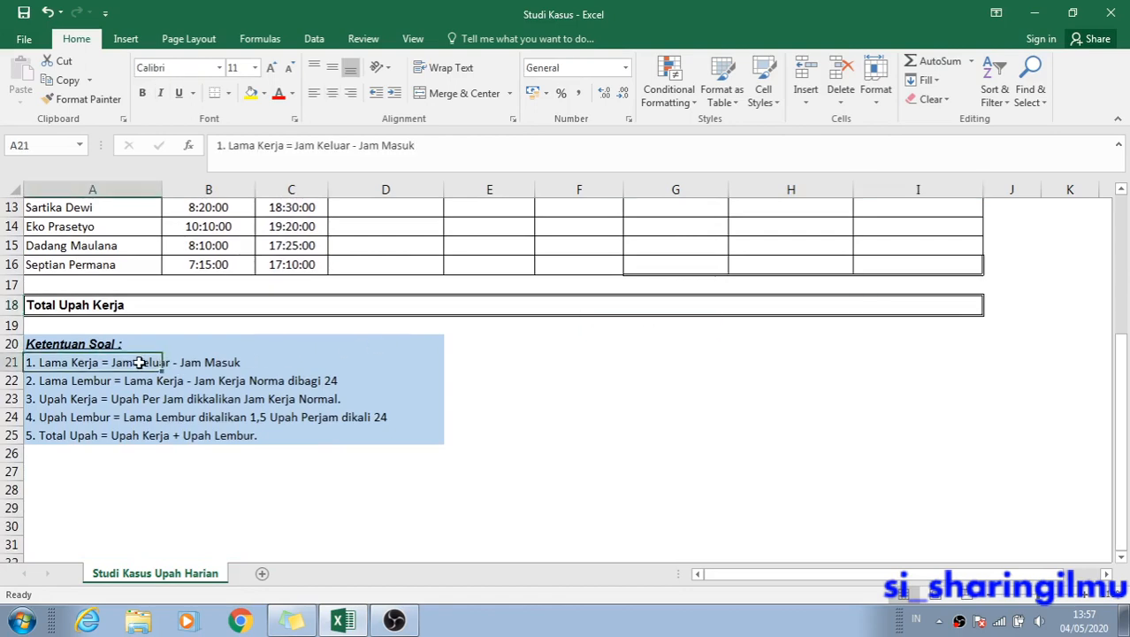
{"action": "scroll", "coordinate": [171, 380], "scroll_direction": "up", "scroll_amount": 3}
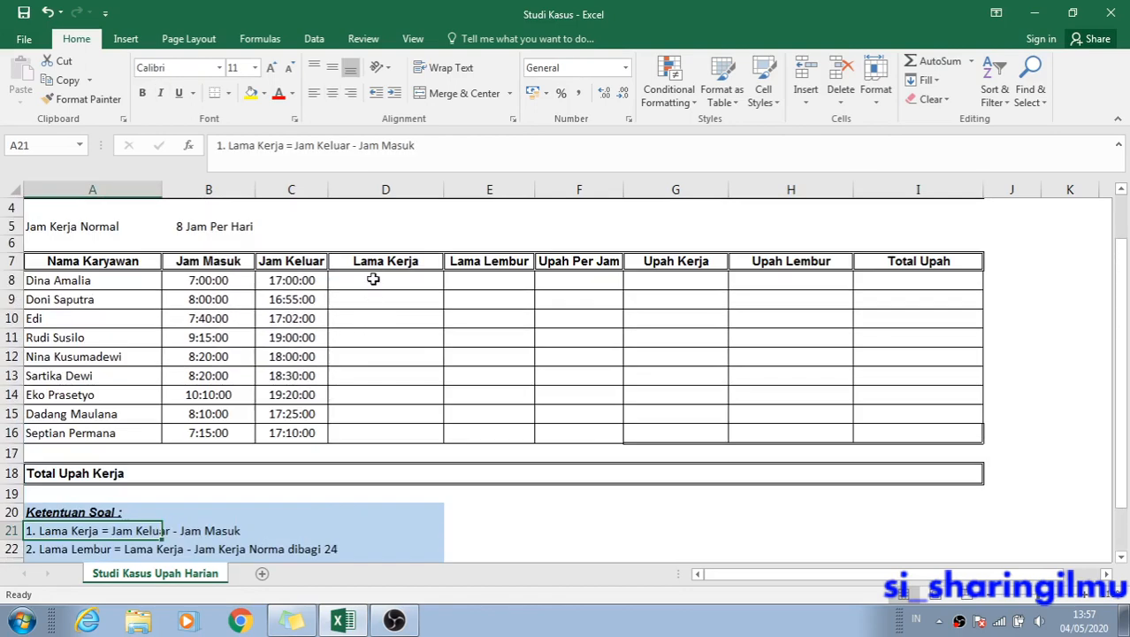
{"action": "left_click", "coordinate": [371, 280]}
{"action": "left_click", "coordinate": [1084, 596]}
{"action": "left_click", "coordinate": [1084, 596]}
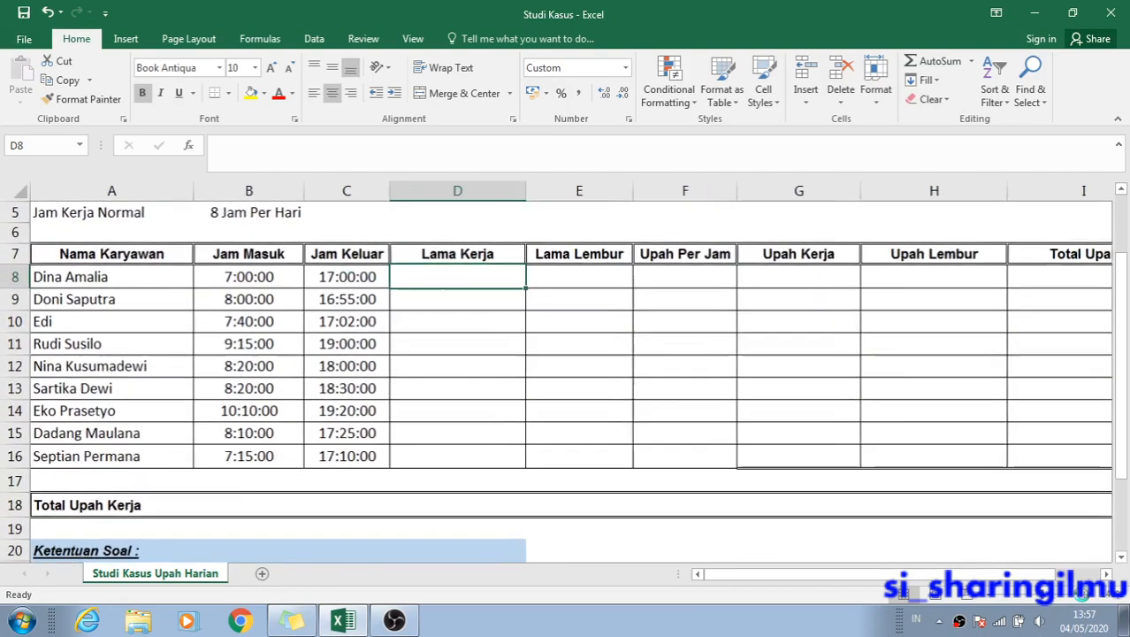
{"action": "left_click", "coordinate": [1084, 596]}
{"action": "left_click", "coordinate": [1084, 596]}
{"action": "left_click_drag", "start_coordinate": [871, 581], "coordinate": [751, 585]}
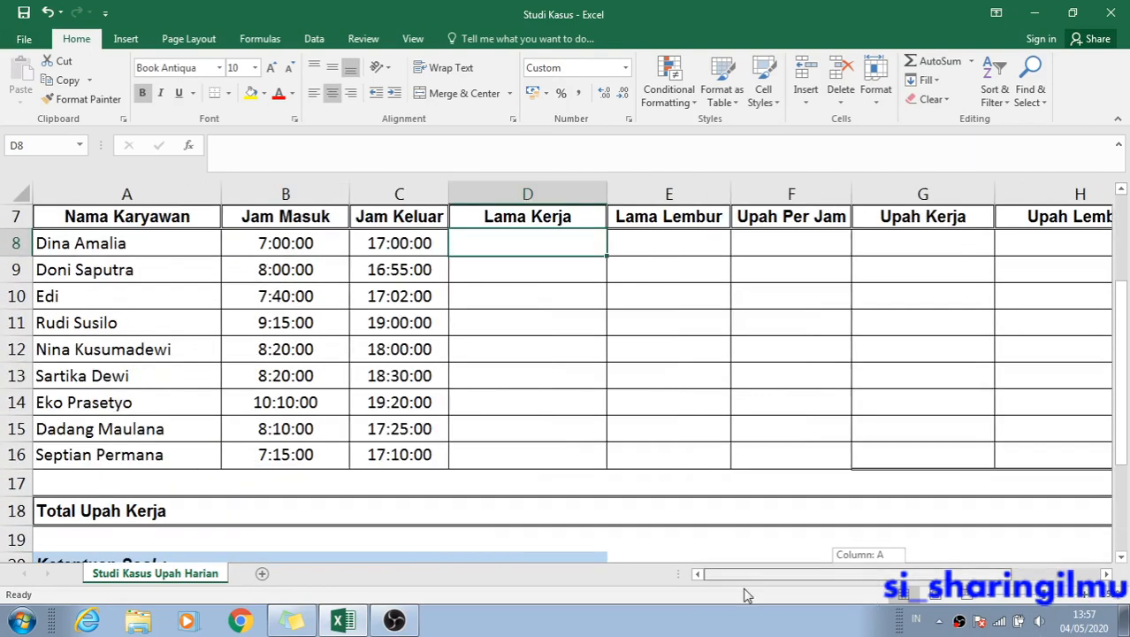
{"action": "scroll", "coordinate": [409, 431], "scroll_direction": "down", "scroll_amount": 2}
{"action": "scroll", "coordinate": [410, 432], "scroll_direction": "down", "scroll_amount": 1}
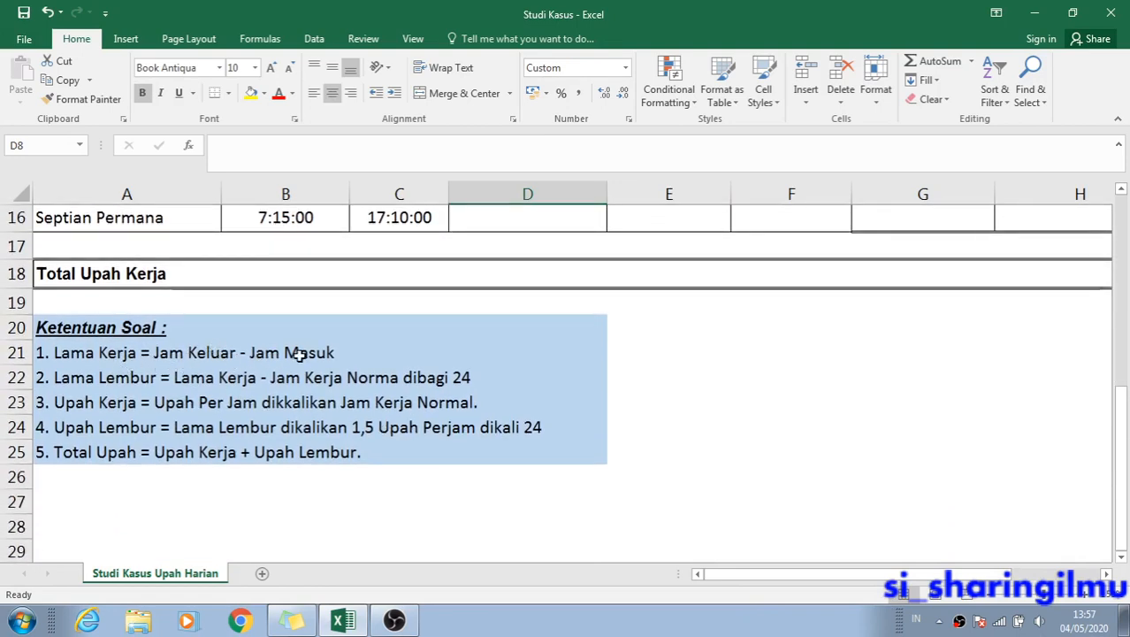
{"action": "scroll", "coordinate": [298, 354], "scroll_direction": "up", "scroll_amount": 4}
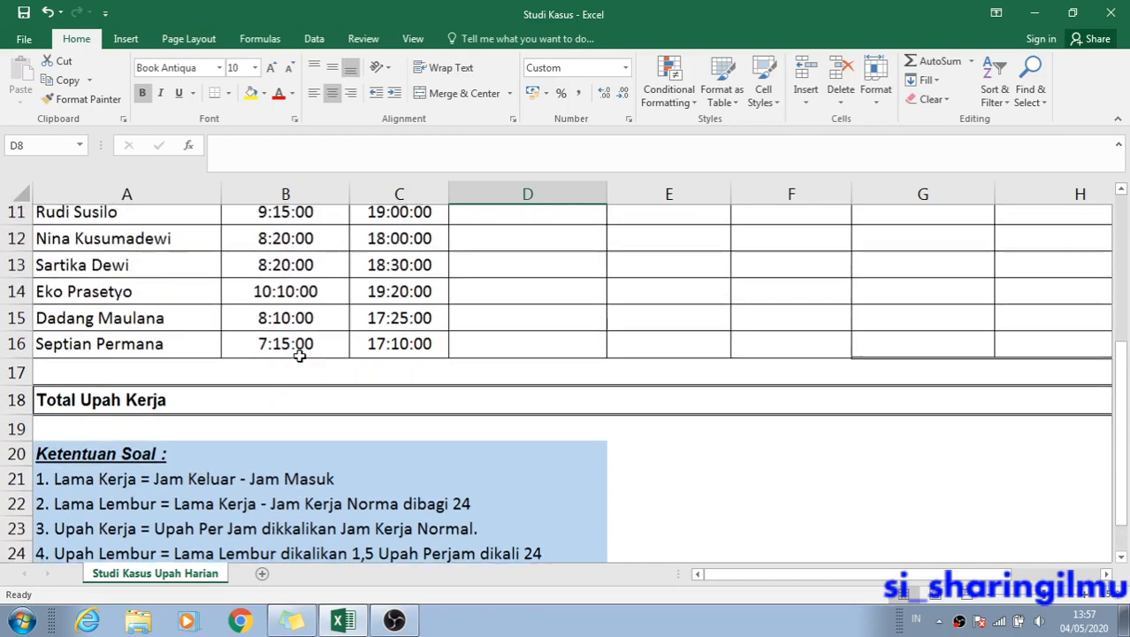
{"action": "scroll", "coordinate": [435, 375], "scroll_direction": "down", "scroll_amount": 3}
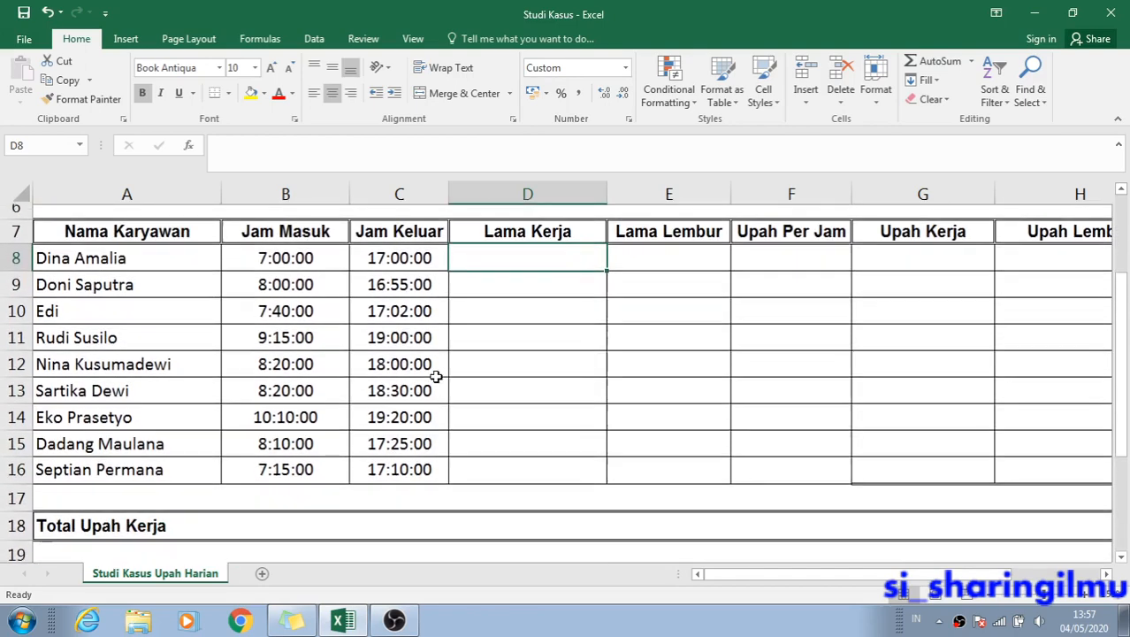
Study the Lama Lembur rule in row 22 and relate it to the Lama Lembur column.
{"action": "left_click", "coordinate": [119, 465]}
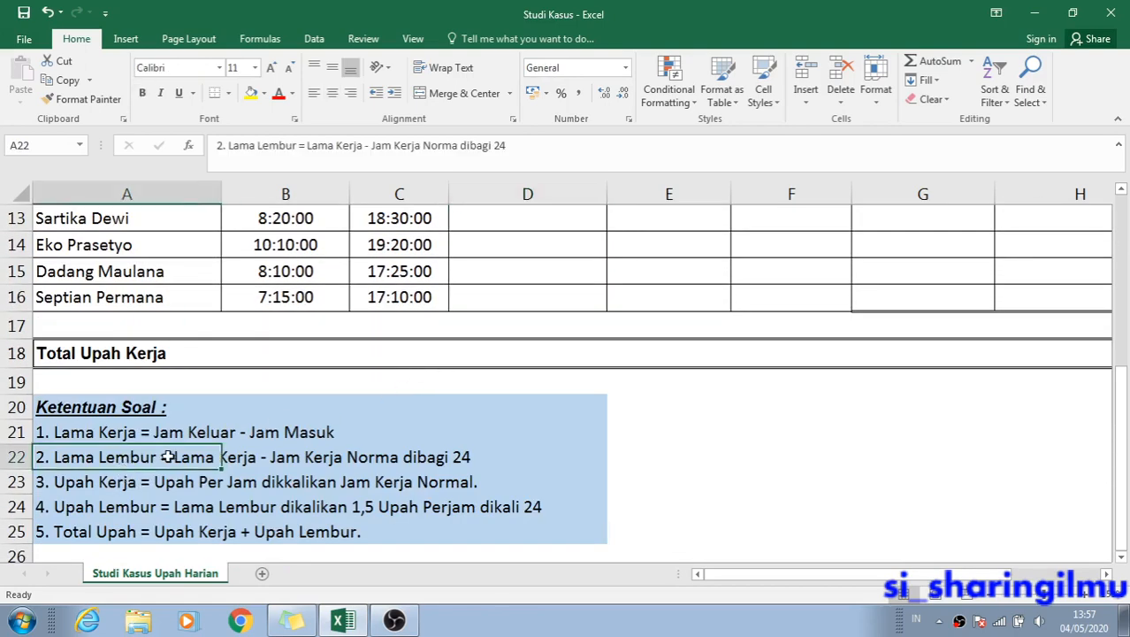
{"action": "scroll", "coordinate": [508, 369], "scroll_direction": "up", "scroll_amount": 3}
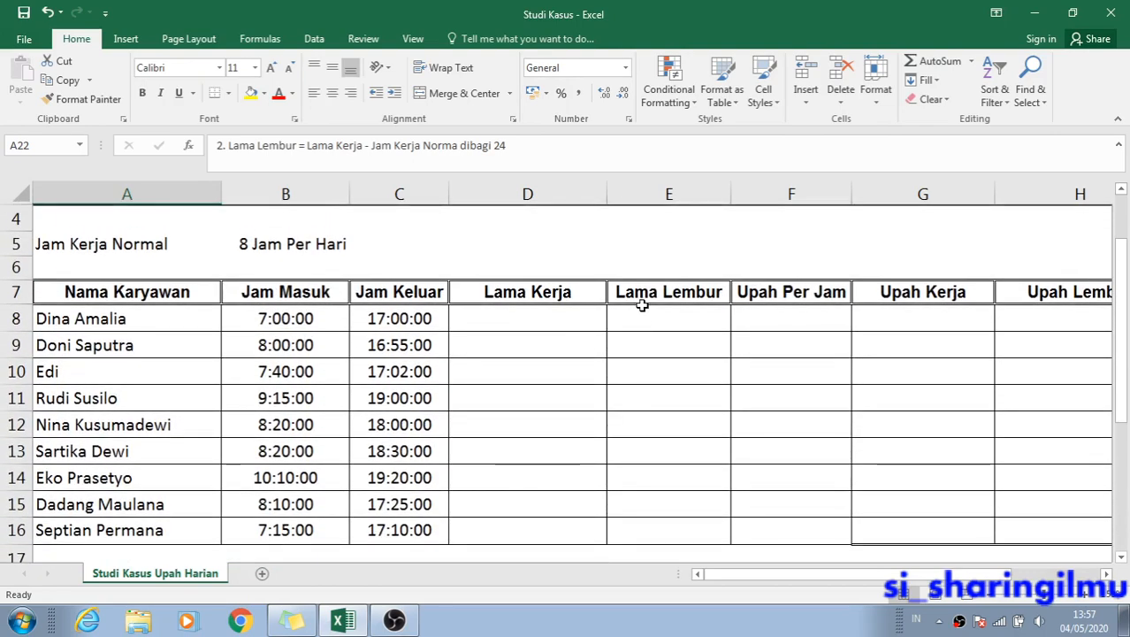
{"action": "left_click", "coordinate": [641, 302]}
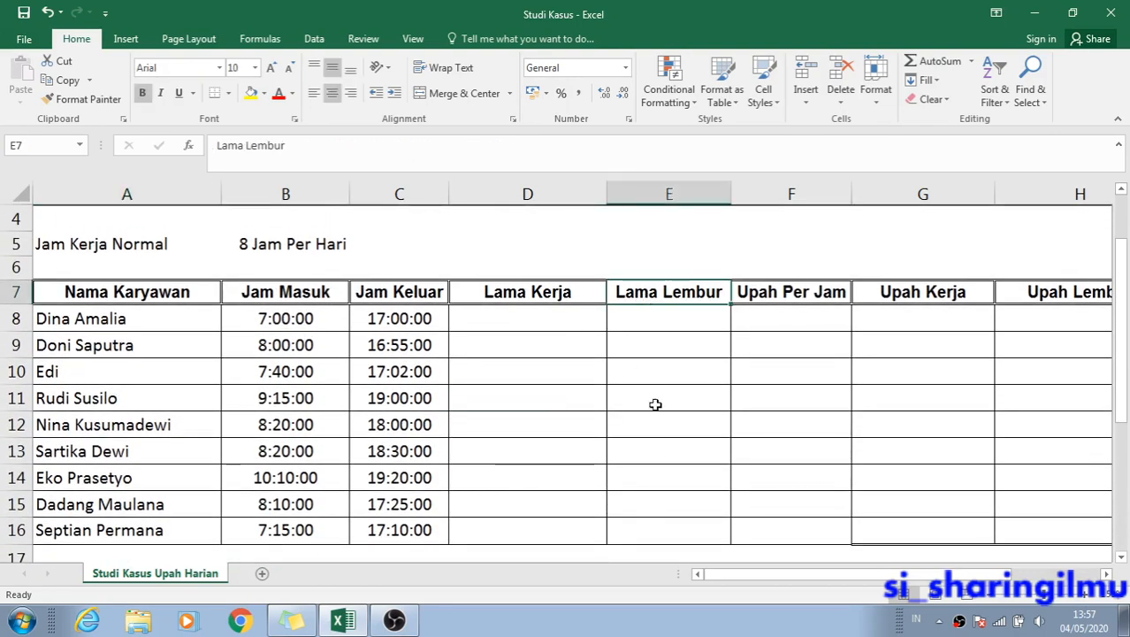
{"action": "scroll", "coordinate": [648, 530], "scroll_direction": "down", "scroll_amount": 1}
{"action": "scroll", "coordinate": [648, 533], "scroll_direction": "down", "scroll_amount": 2}
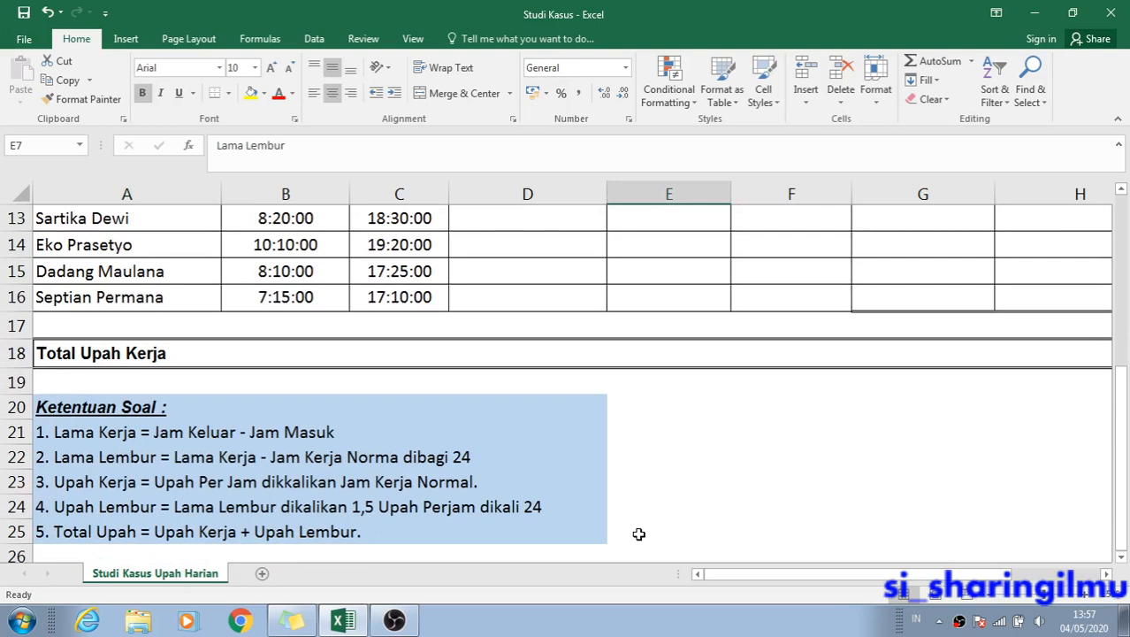
{"action": "left_click", "coordinate": [127, 461]}
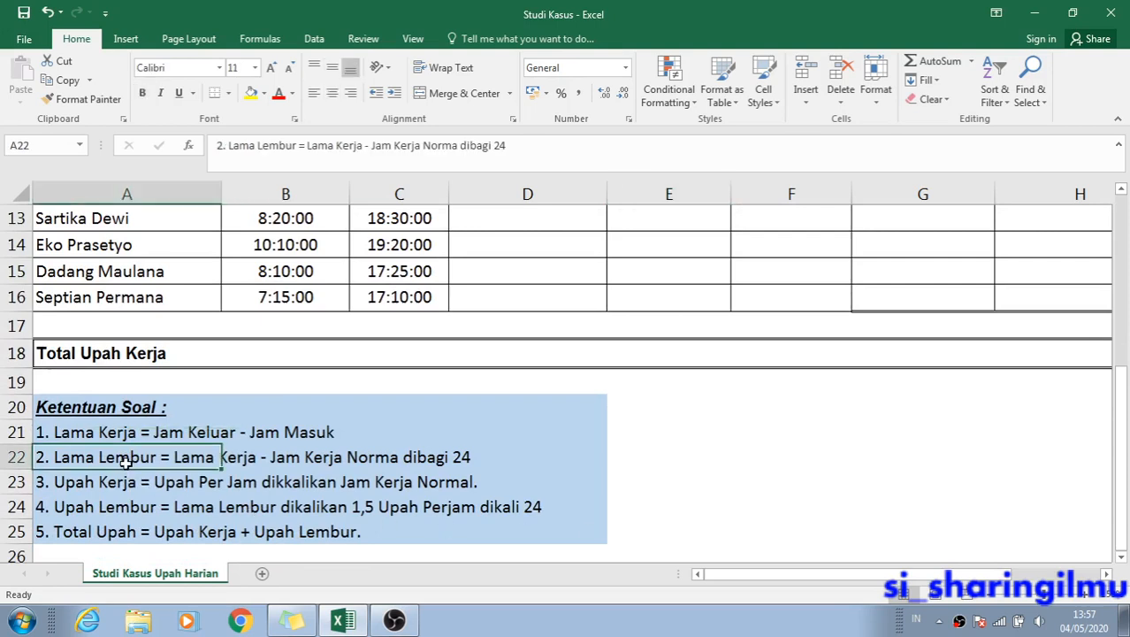
{"action": "left_click", "coordinate": [265, 456]}
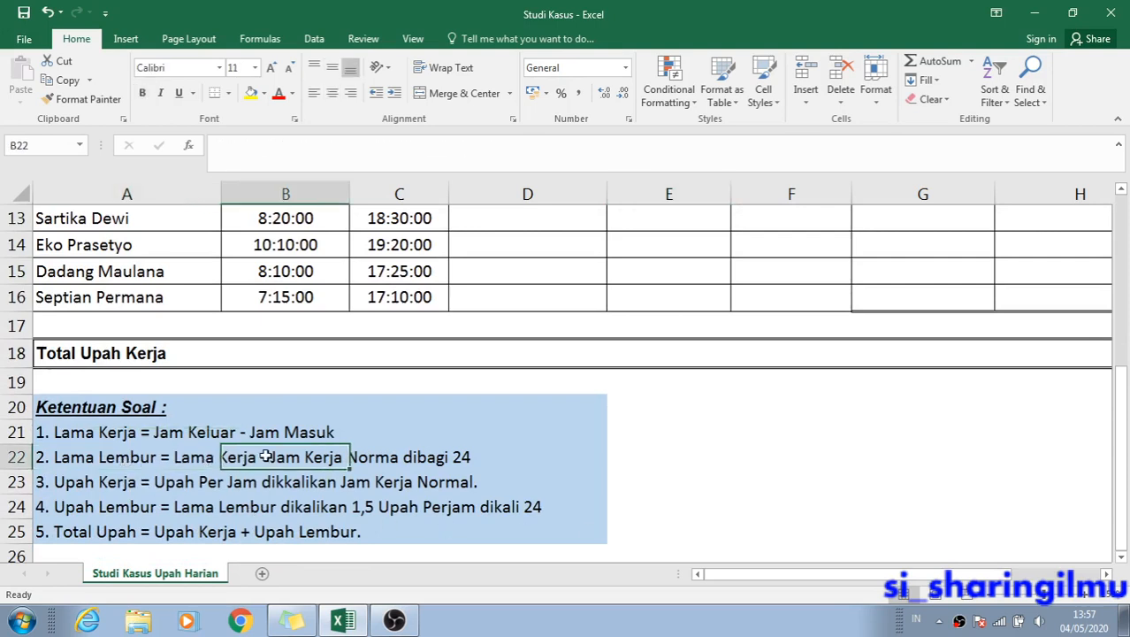
{"action": "left_click", "coordinate": [207, 462]}
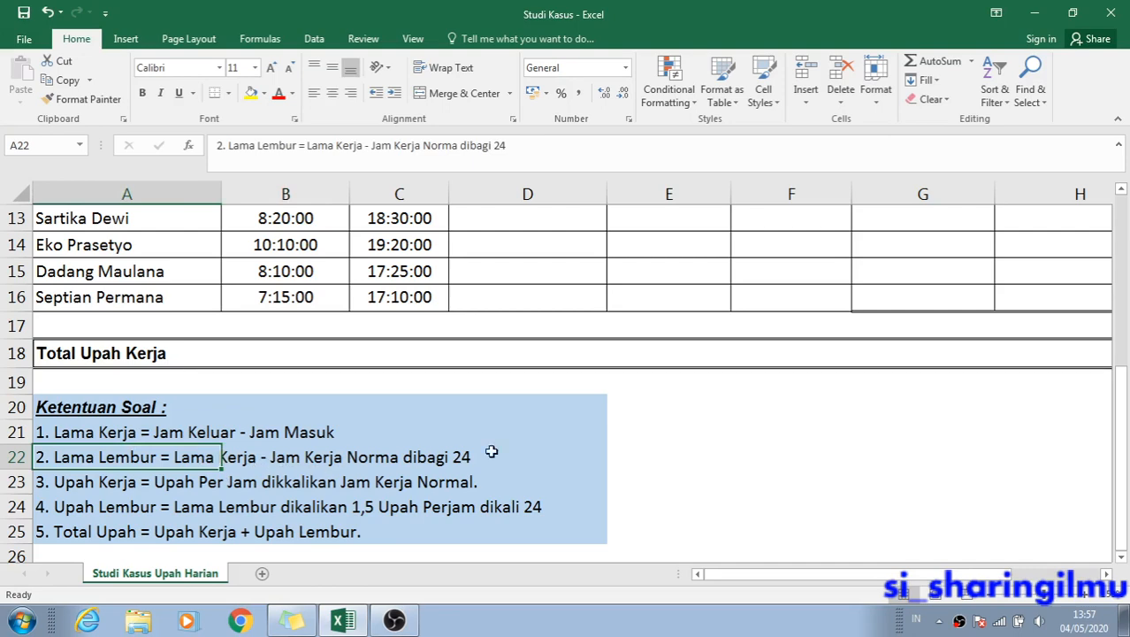
{"action": "left_click", "coordinate": [646, 453]}
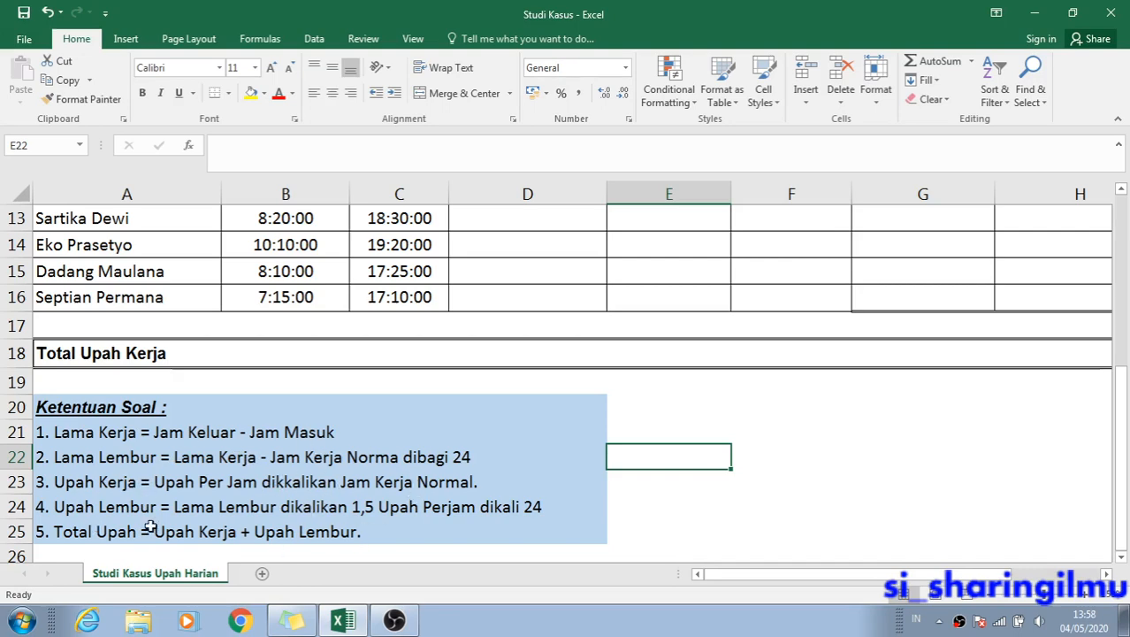
Read the Upah Kerja, Upah Lembur and Total Upah rules in rows 23 to 25 of the Ketentuan Soal block.
{"action": "scroll", "coordinate": [187, 501], "scroll_direction": "down", "scroll_amount": 1}
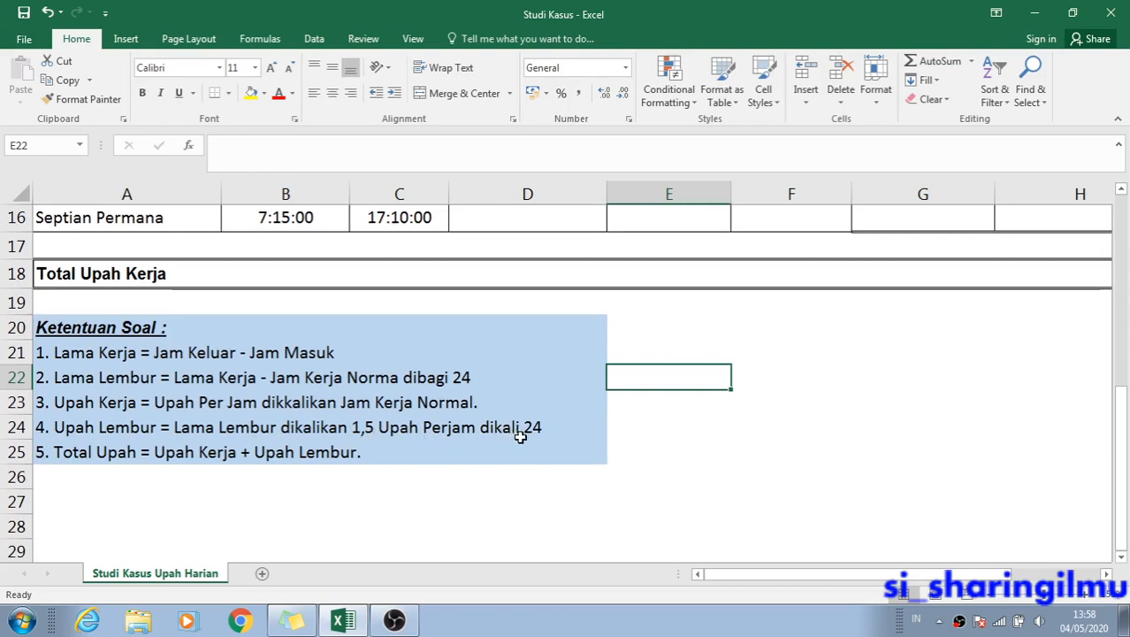
{"action": "left_click", "coordinate": [178, 456]}
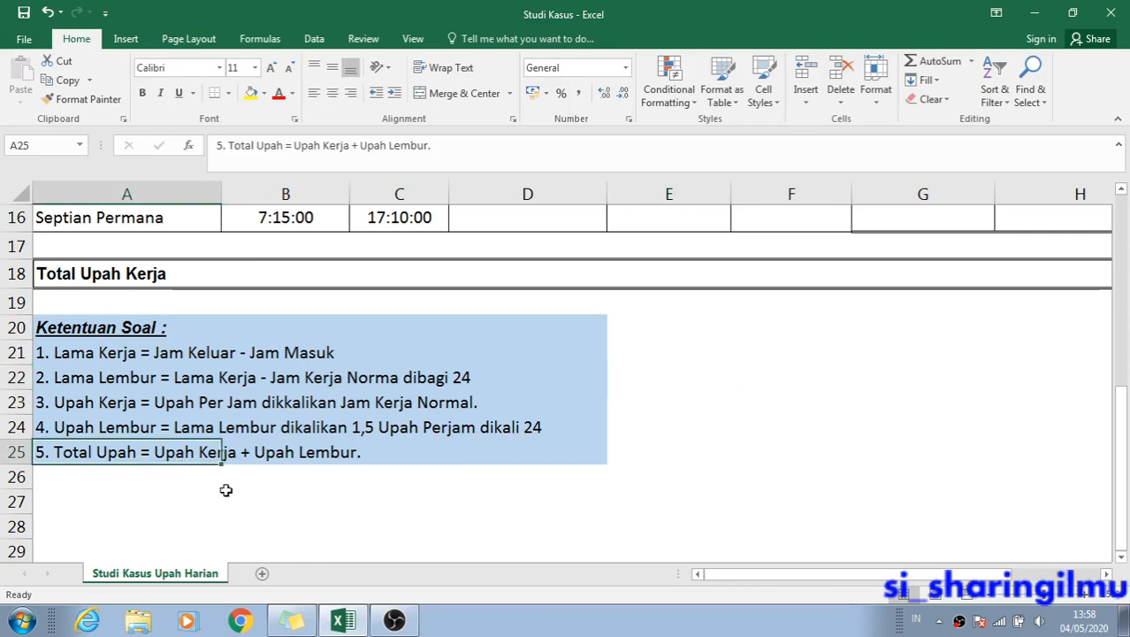
{"action": "left_click", "coordinate": [264, 492]}
{"action": "left_click", "coordinate": [216, 456]}
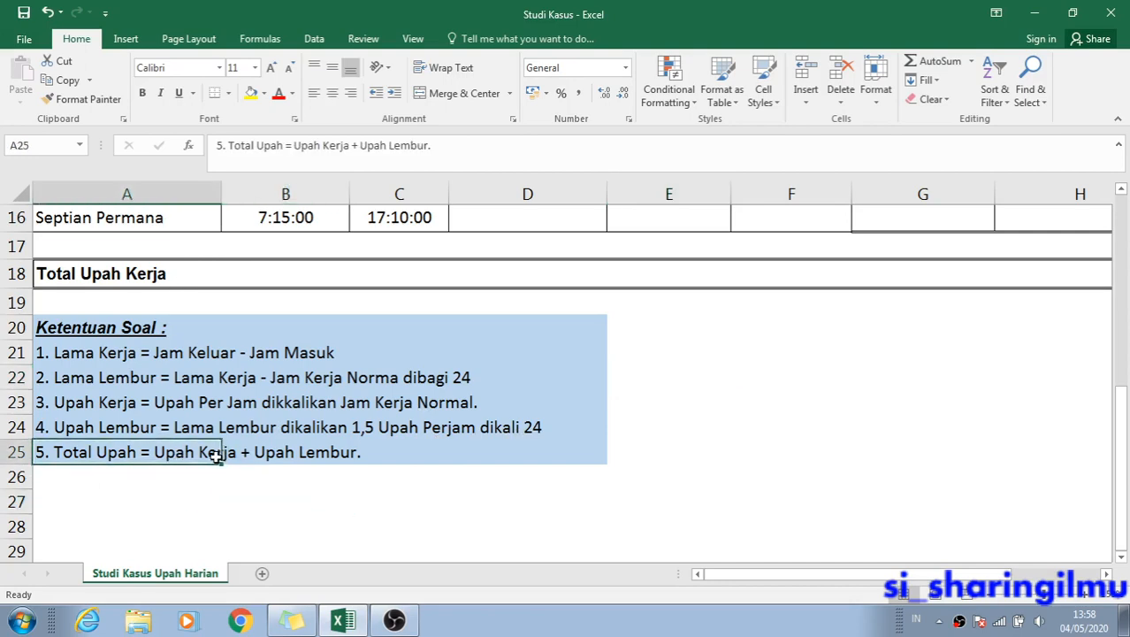
{"action": "left_click", "coordinate": [287, 456]}
{"action": "scroll", "coordinate": [283, 457], "scroll_direction": "up", "scroll_amount": 2}
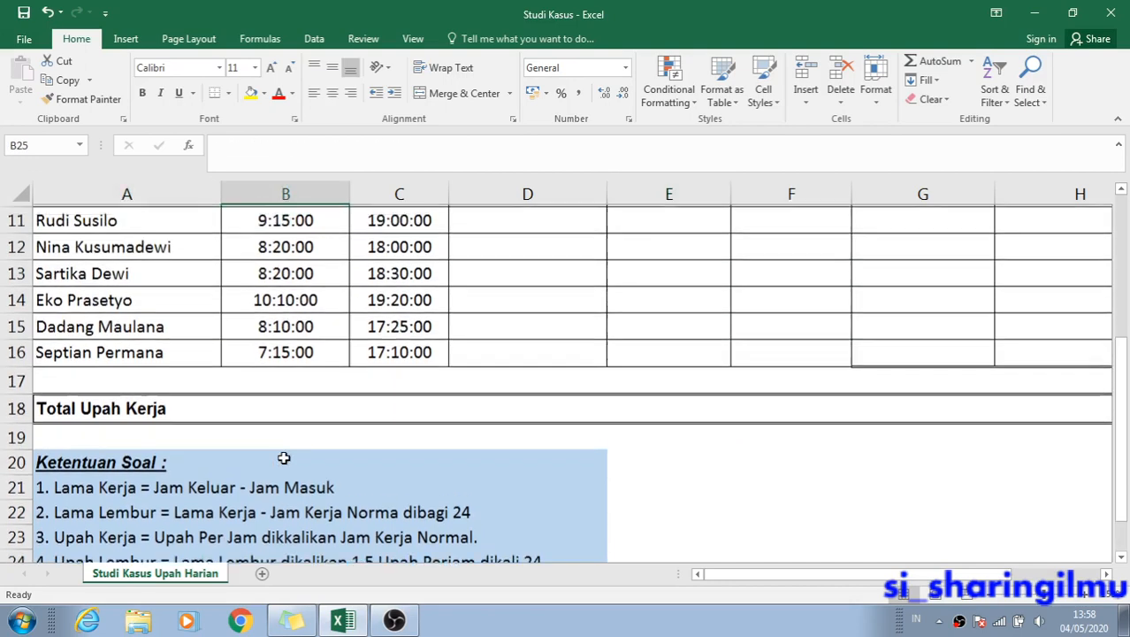
{"action": "scroll", "coordinate": [161, 515], "scroll_direction": "down", "scroll_amount": 1}
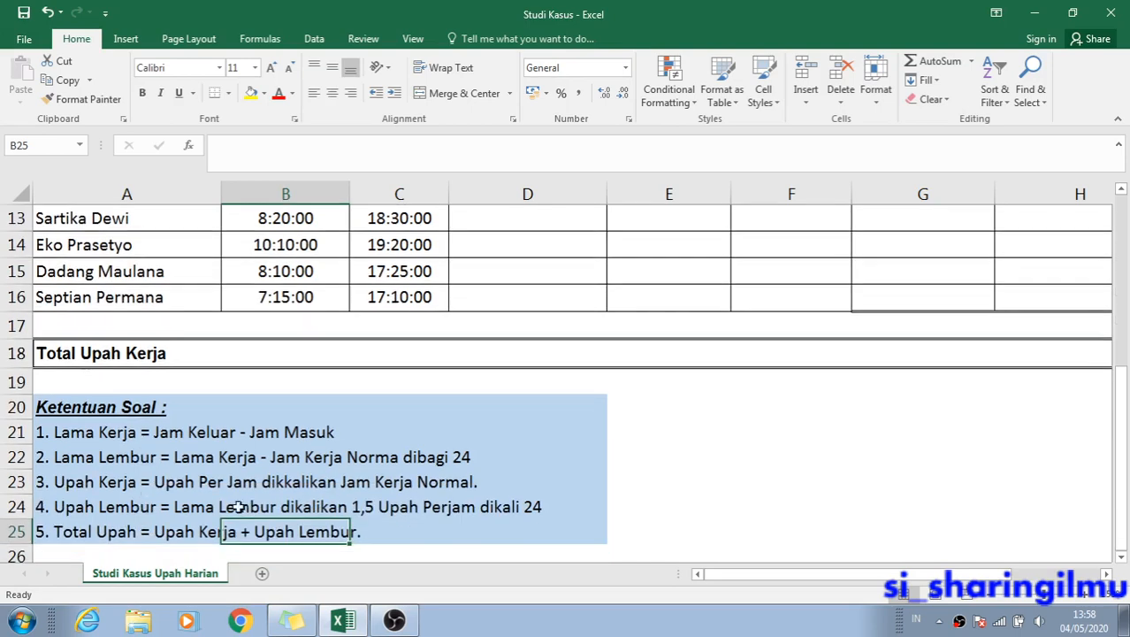
{"action": "scroll", "coordinate": [281, 468], "scroll_direction": "down", "scroll_amount": 1}
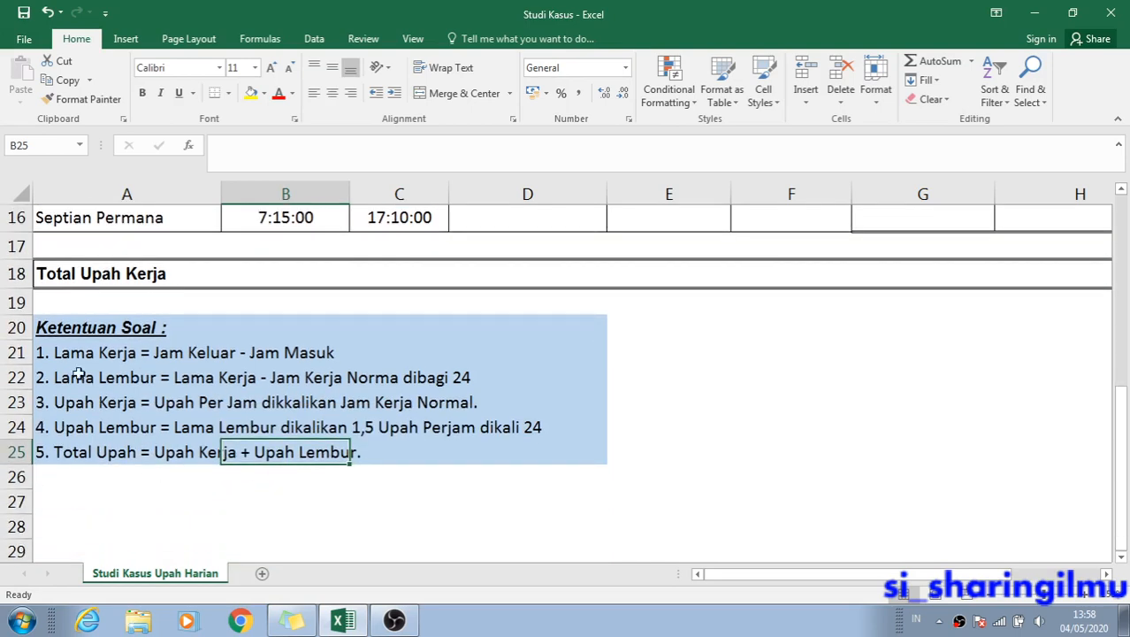
{"action": "left_click_drag", "start_coordinate": [45, 331], "coordinate": [545, 448]}
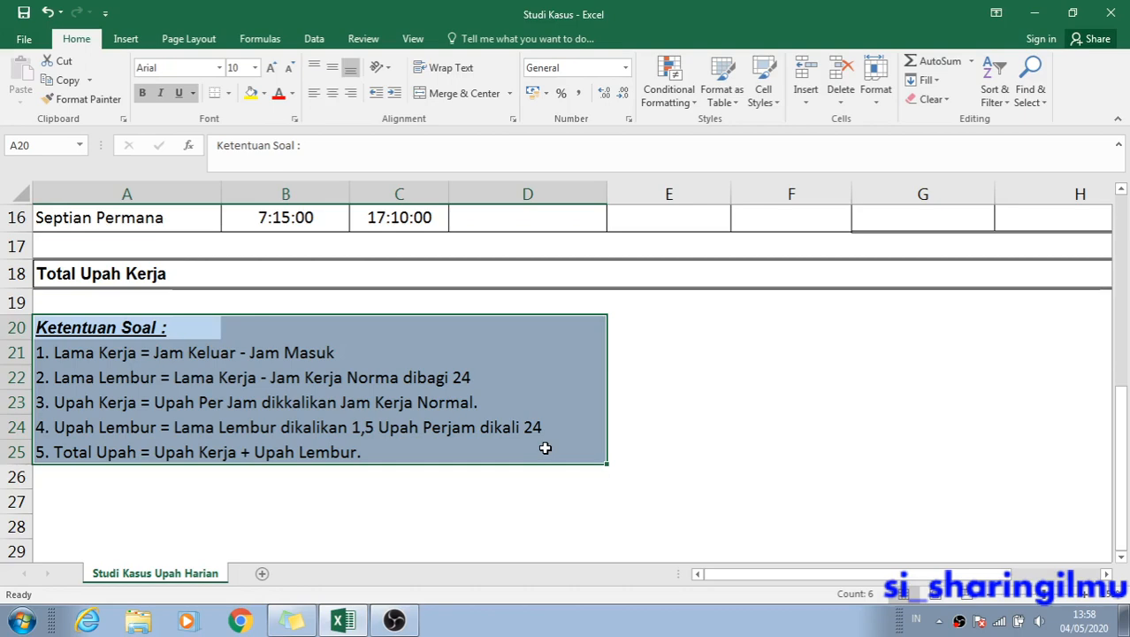
Enter the formula =C8-B8 in the first Lama Kerja cell, D8, to subtract Jam Masuk from Jam Keluar.
{"action": "scroll", "coordinate": [546, 448], "scroll_direction": "up", "scroll_amount": 4}
{"action": "left_click", "coordinate": [539, 322]}
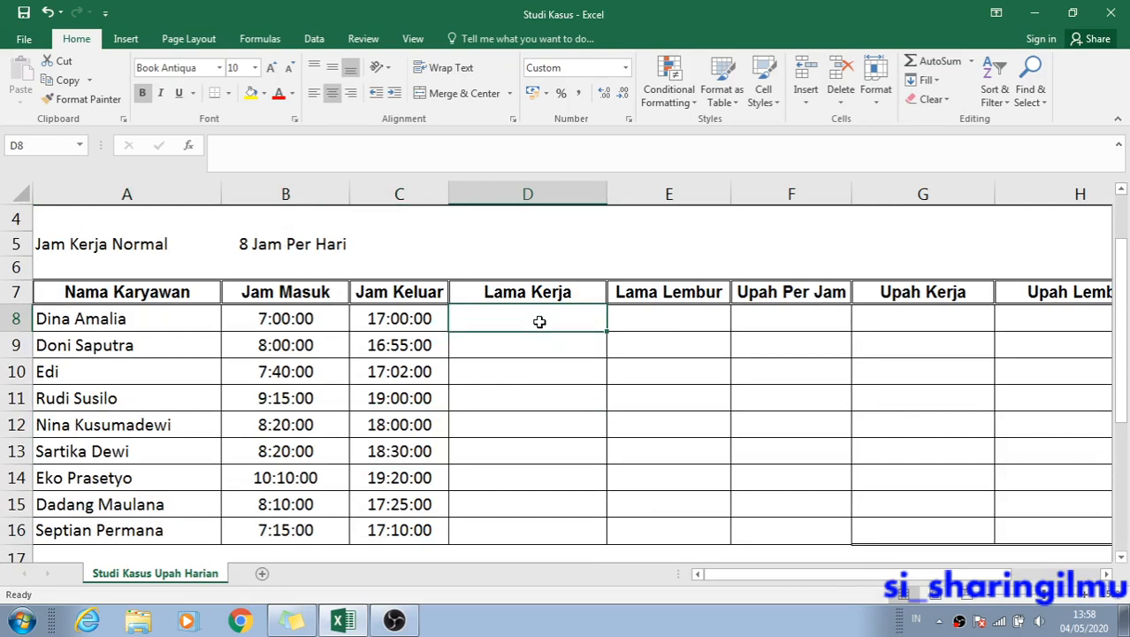
{"action": "scroll", "coordinate": [539, 322], "scroll_direction": "down", "scroll_amount": 2}
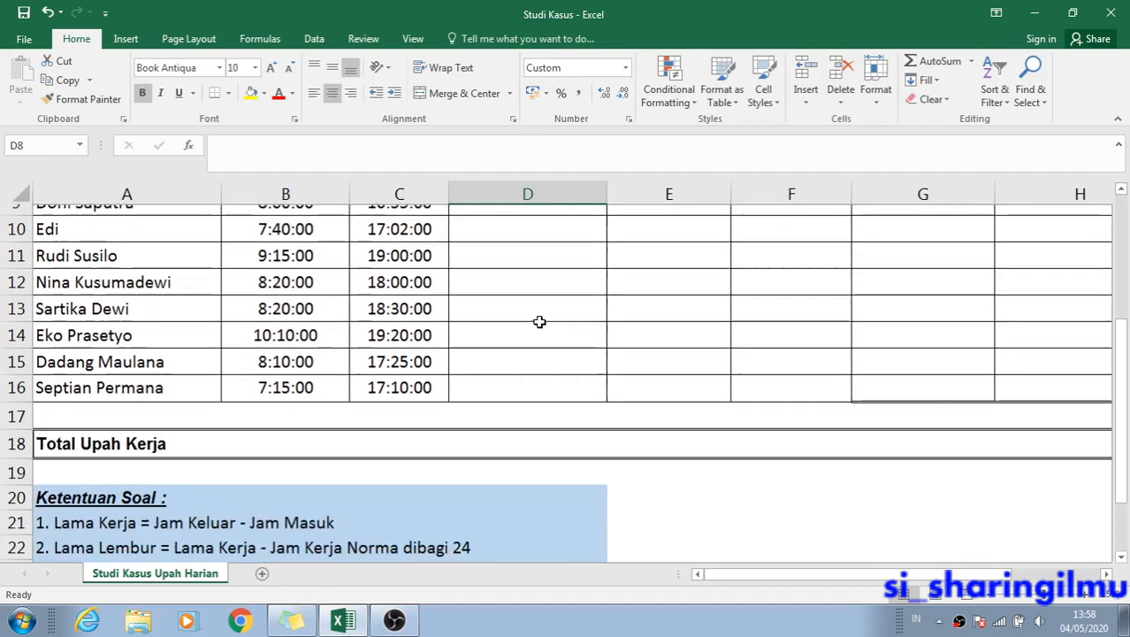
{"action": "scroll", "coordinate": [539, 322], "scroll_direction": "up", "scroll_amount": 2}
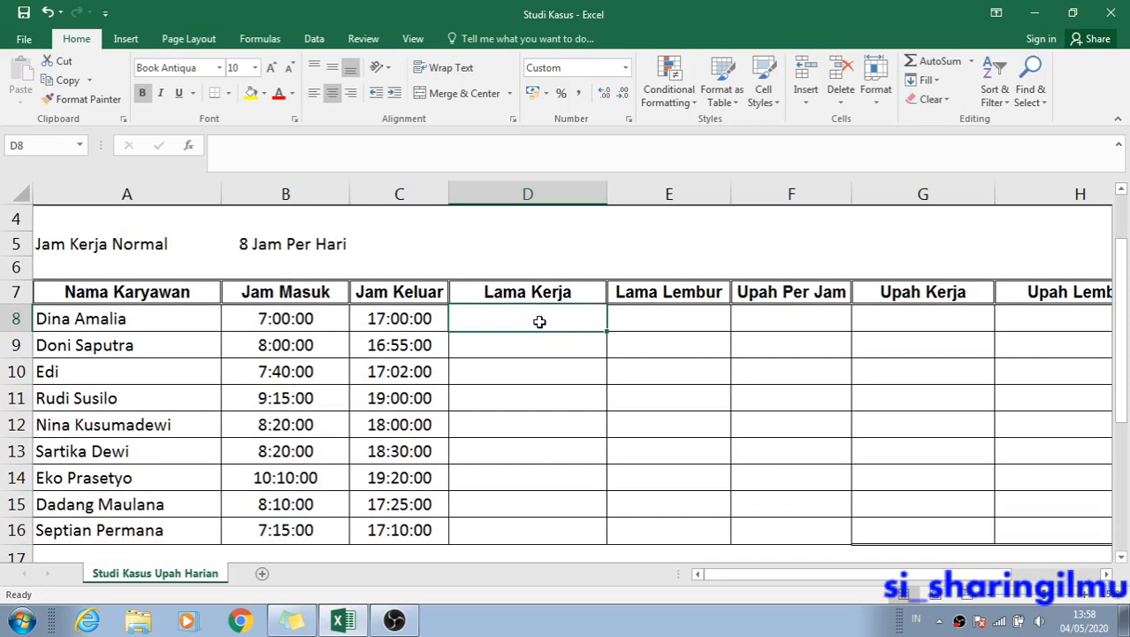
{"action": "type", "text": "="}
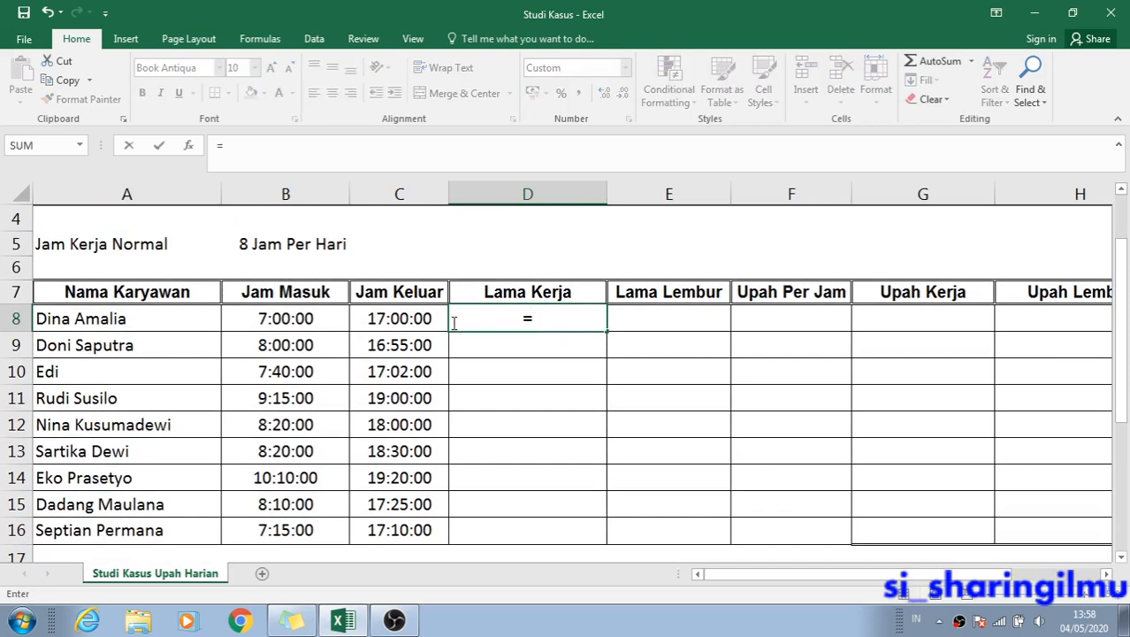
{"action": "left_click", "coordinate": [422, 319]}
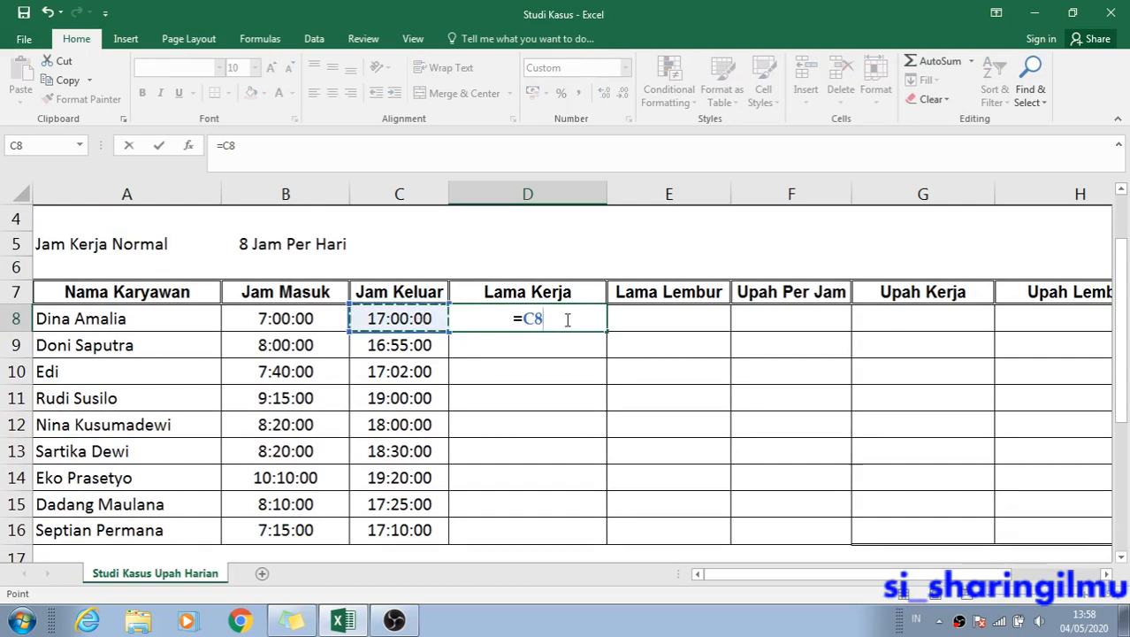
{"action": "type", "text": "-"}
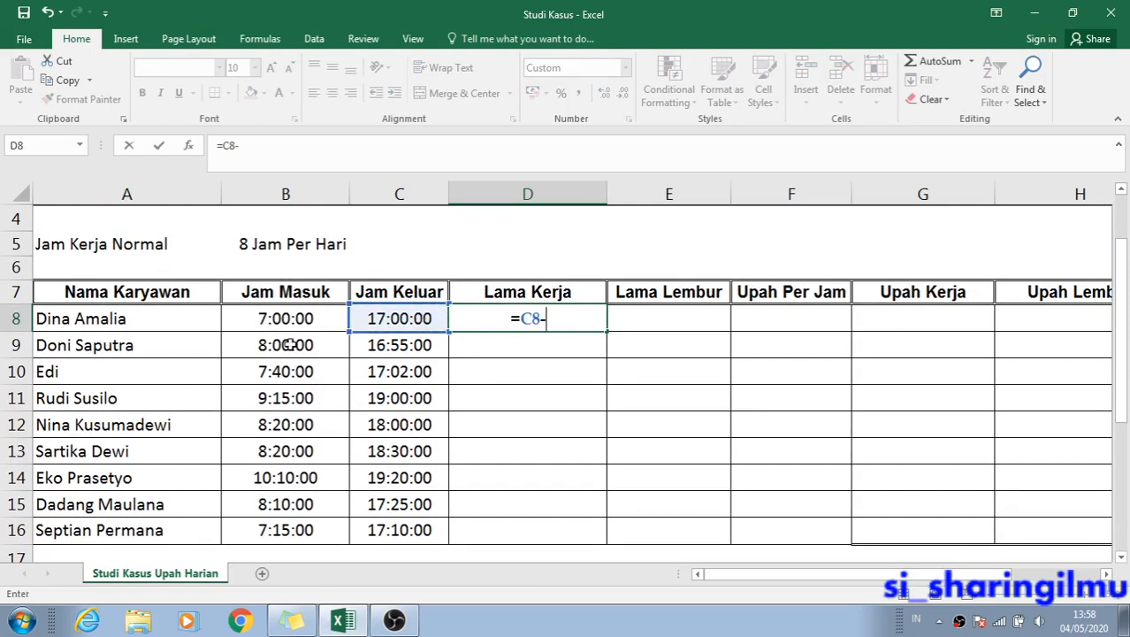
{"action": "left_click", "coordinate": [289, 317]}
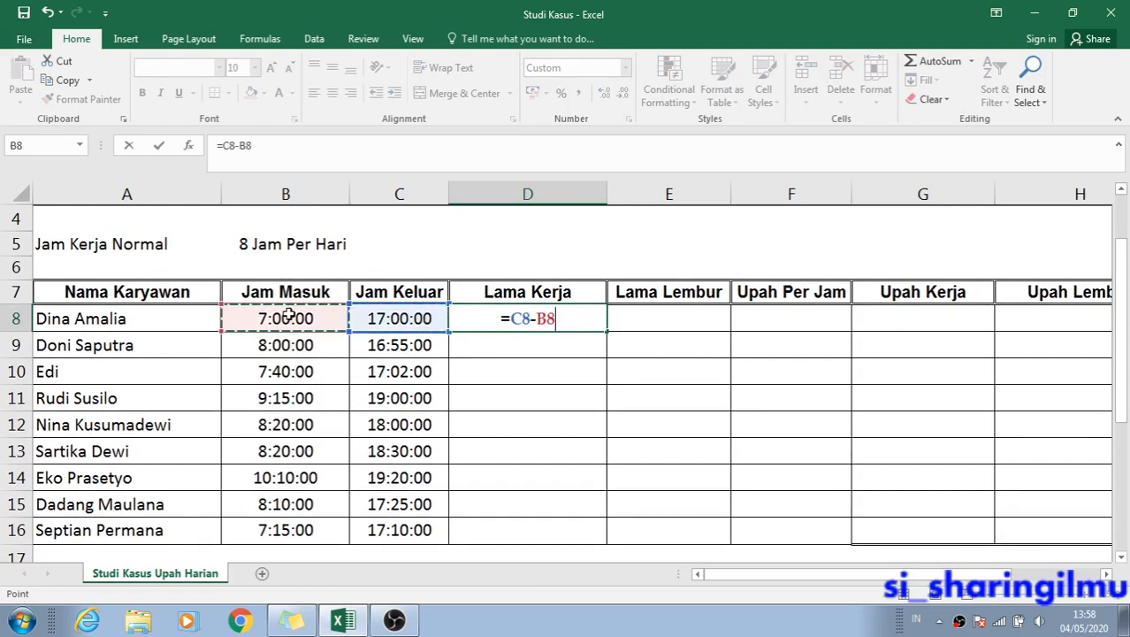
{"action": "key", "text": "Return"}
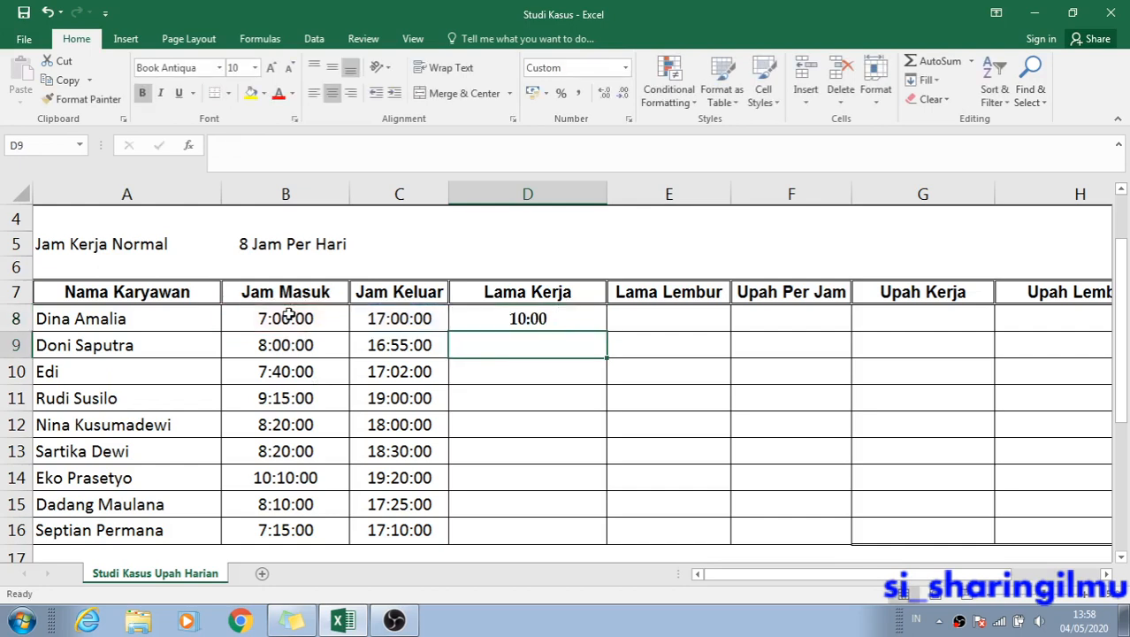
{"action": "double_click", "coordinate": [485, 321]}
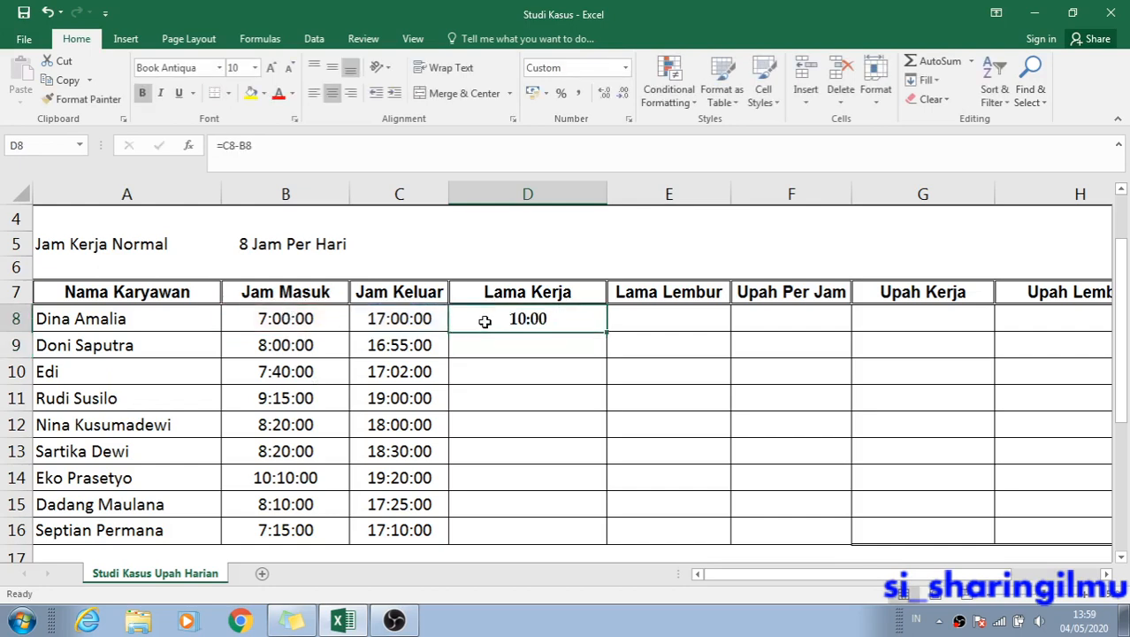
{"action": "key", "text": "Return"}
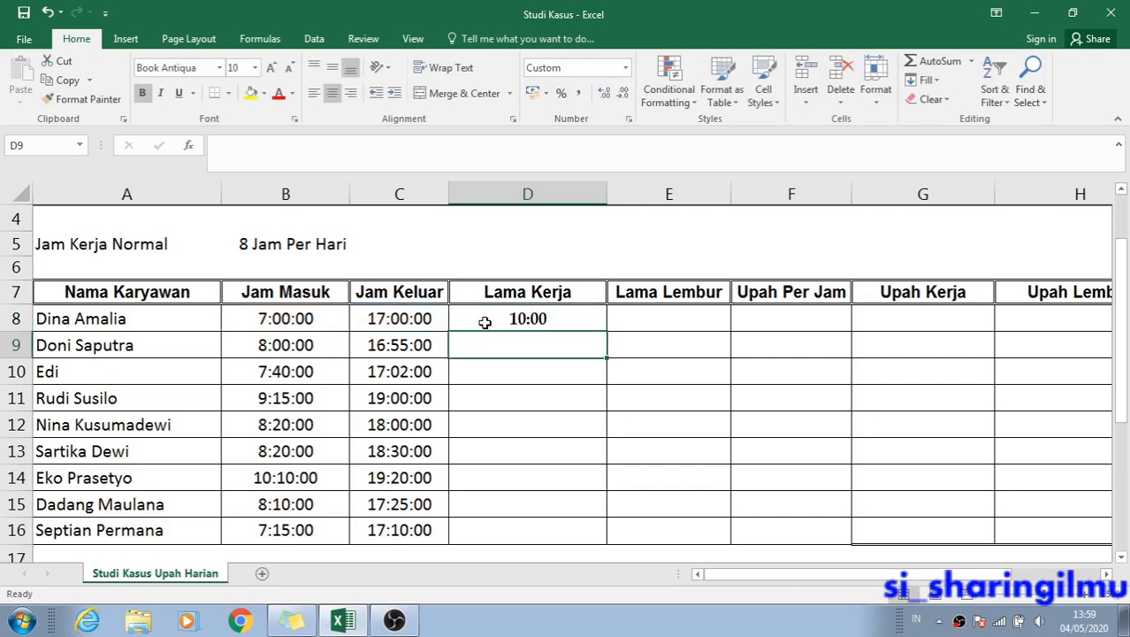
Apply the Time number format to the Lama Kerja cells D8 through D16.
{"action": "left_click", "coordinate": [484, 321]}
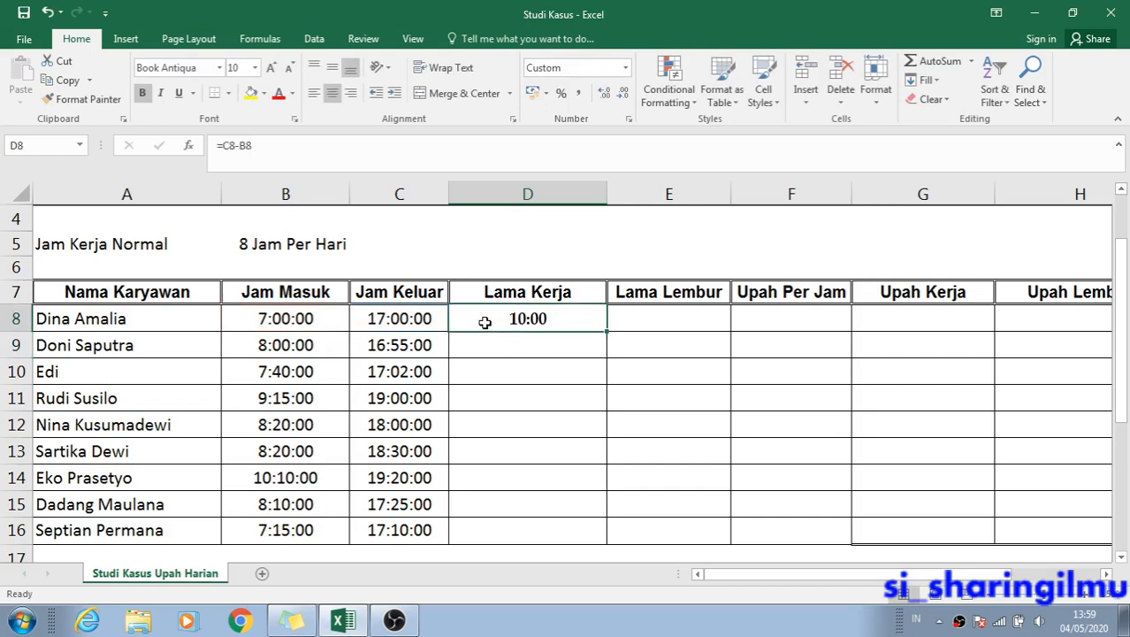
{"action": "left_click", "coordinate": [519, 386]}
{"action": "left_click_drag", "start_coordinate": [509, 322], "coordinate": [508, 534]}
{"action": "left_click", "coordinate": [625, 71]}
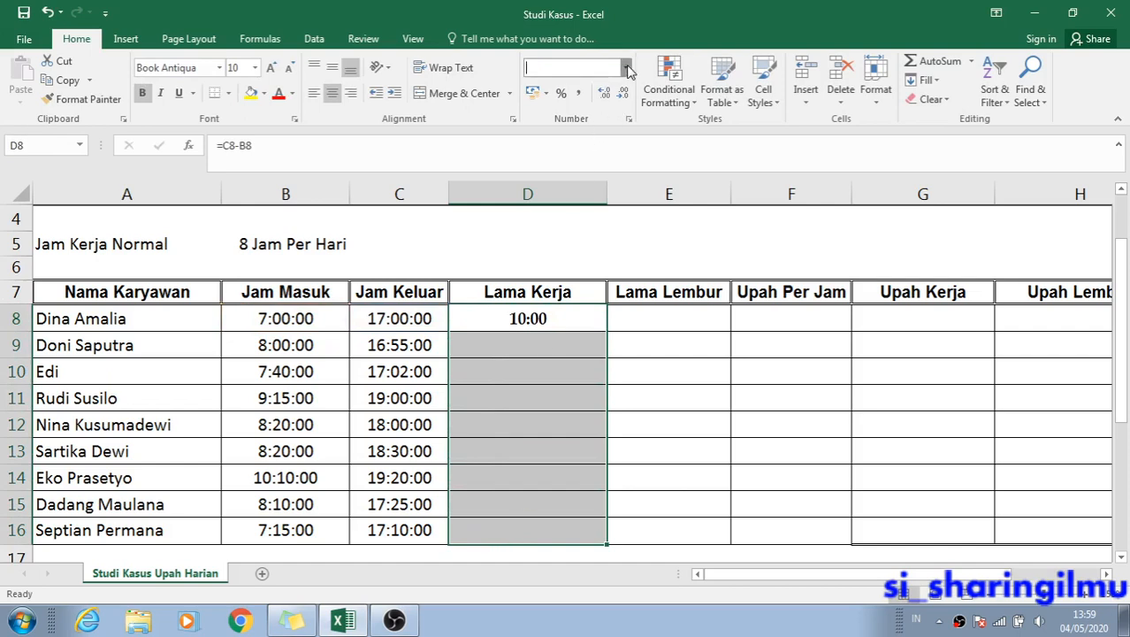
{"action": "left_click", "coordinate": [600, 309]}
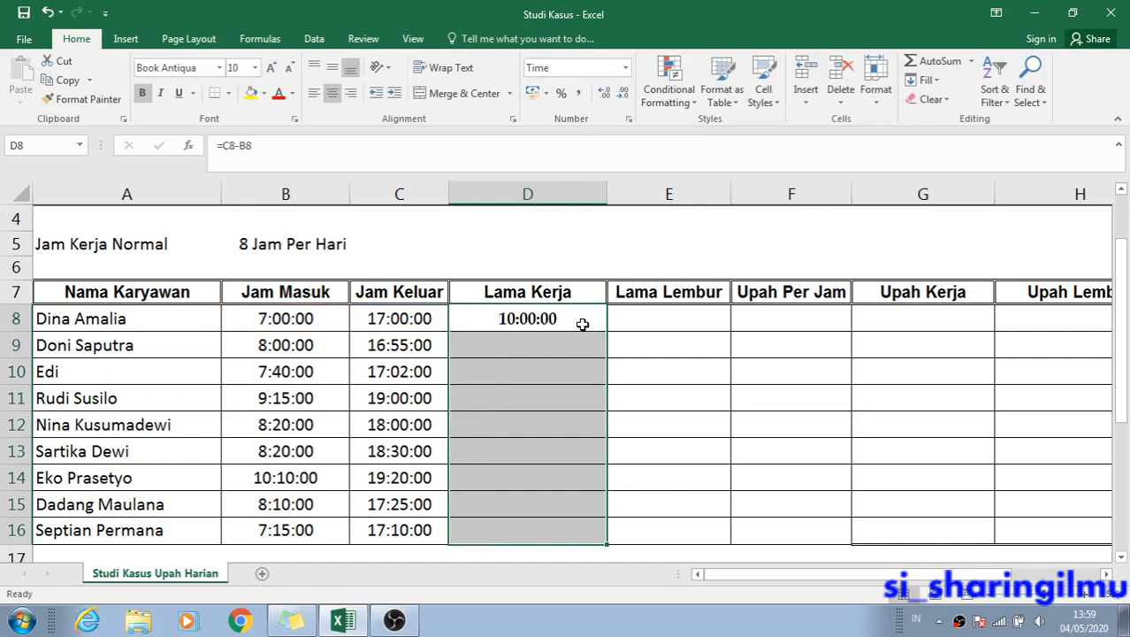
Fill the Lama Kerja formula from D8 down to D16 for all employees.
{"action": "left_click", "coordinate": [579, 324]}
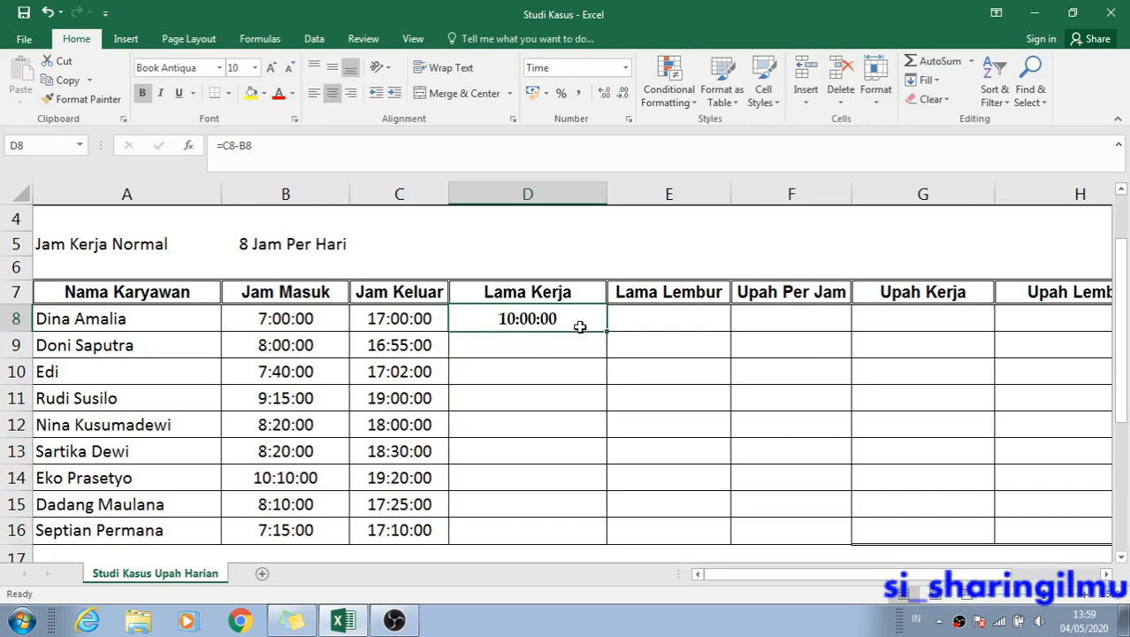
{"action": "left_click", "coordinate": [570, 348]}
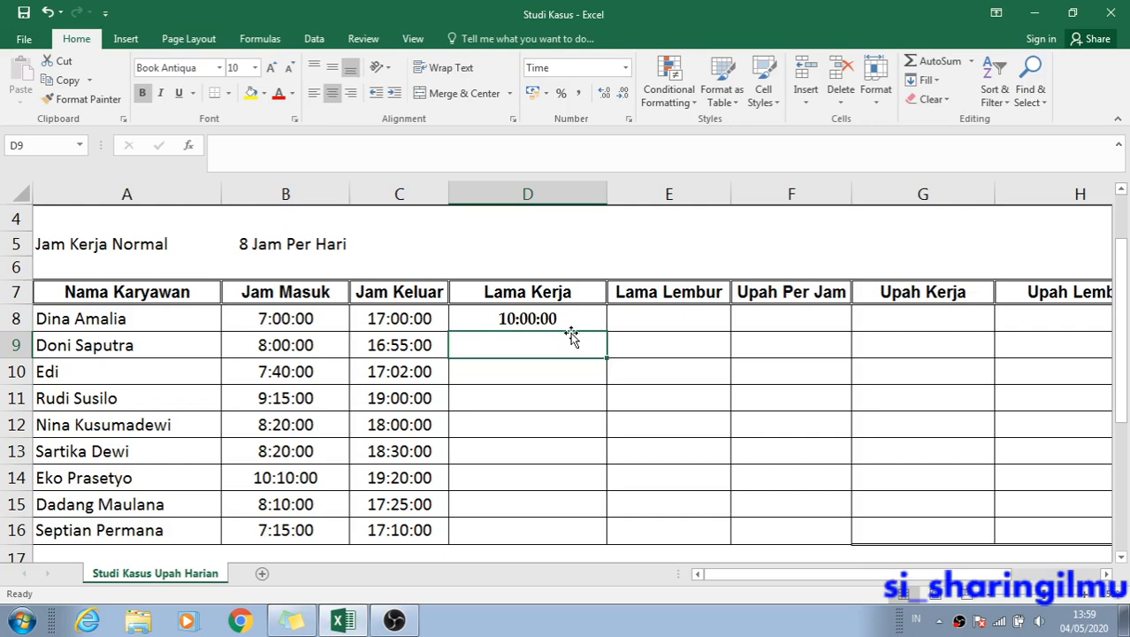
{"action": "left_click", "coordinate": [570, 323]}
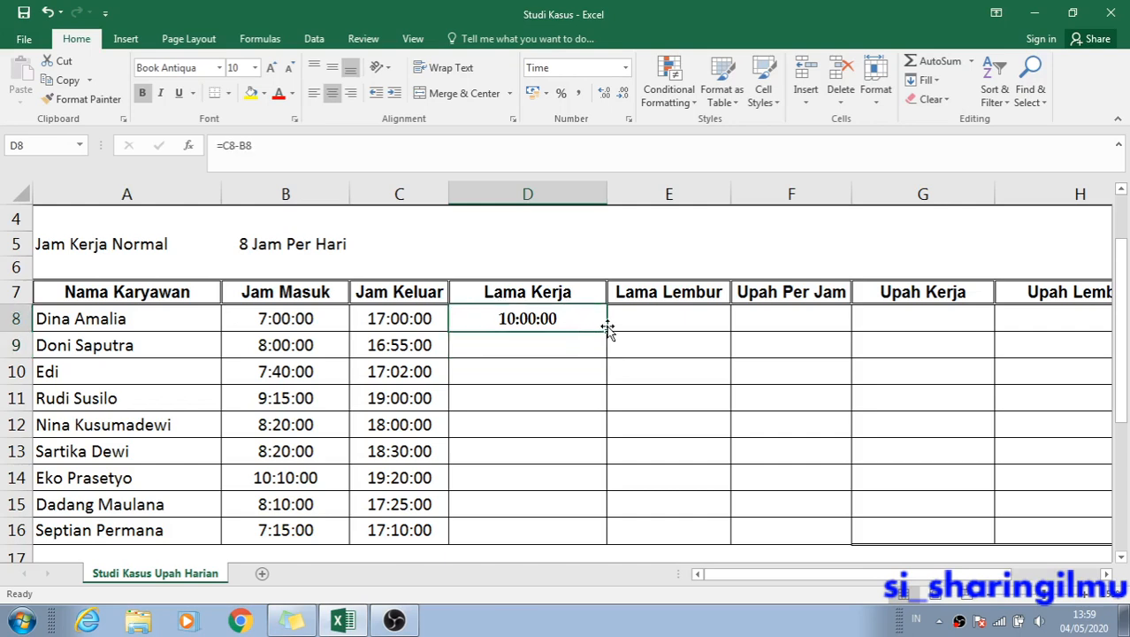
{"action": "double_click", "coordinate": [606, 333]}
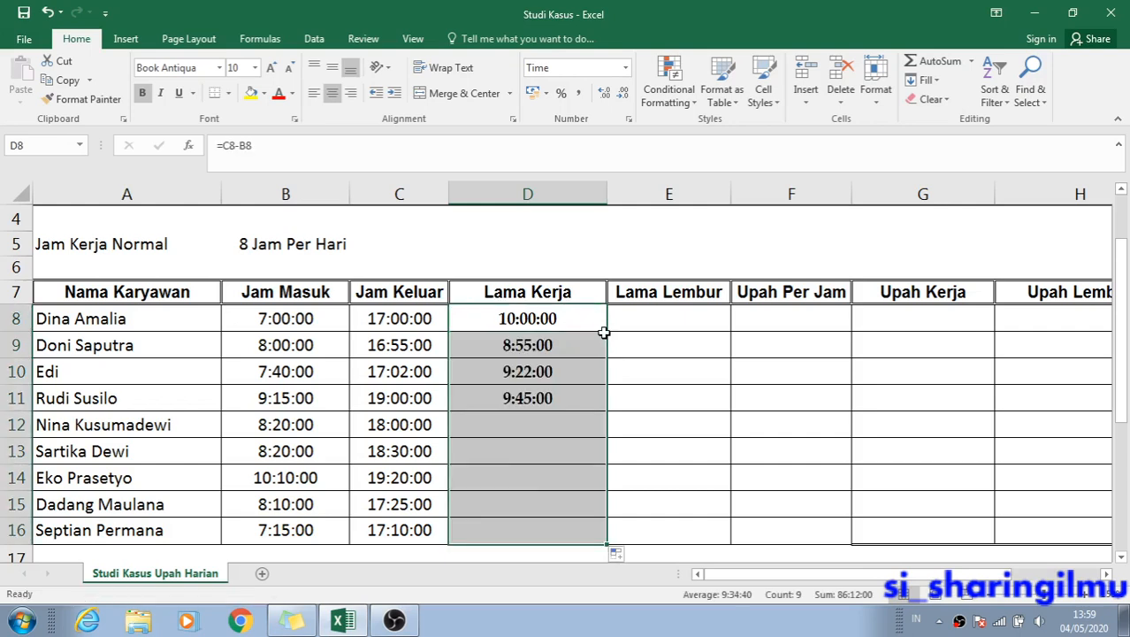
{"action": "left_click", "coordinate": [605, 335]}
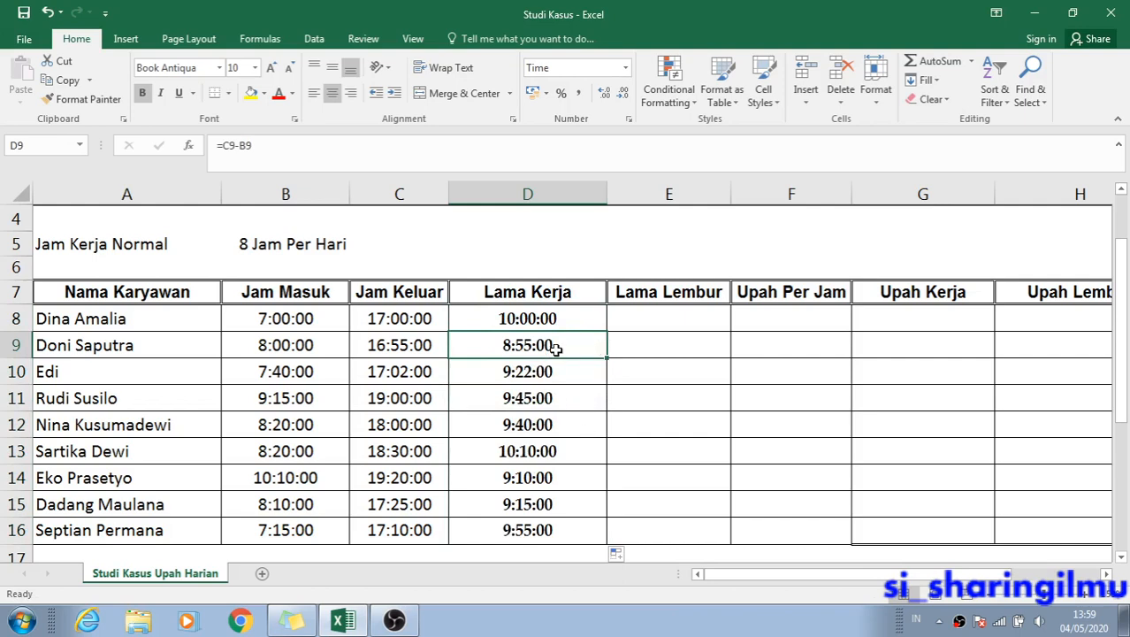
Review the Lama Kerja formula in D8 and the cells it refers to.
{"action": "left_click", "coordinate": [628, 313]}
{"action": "left_click", "coordinate": [565, 327]}
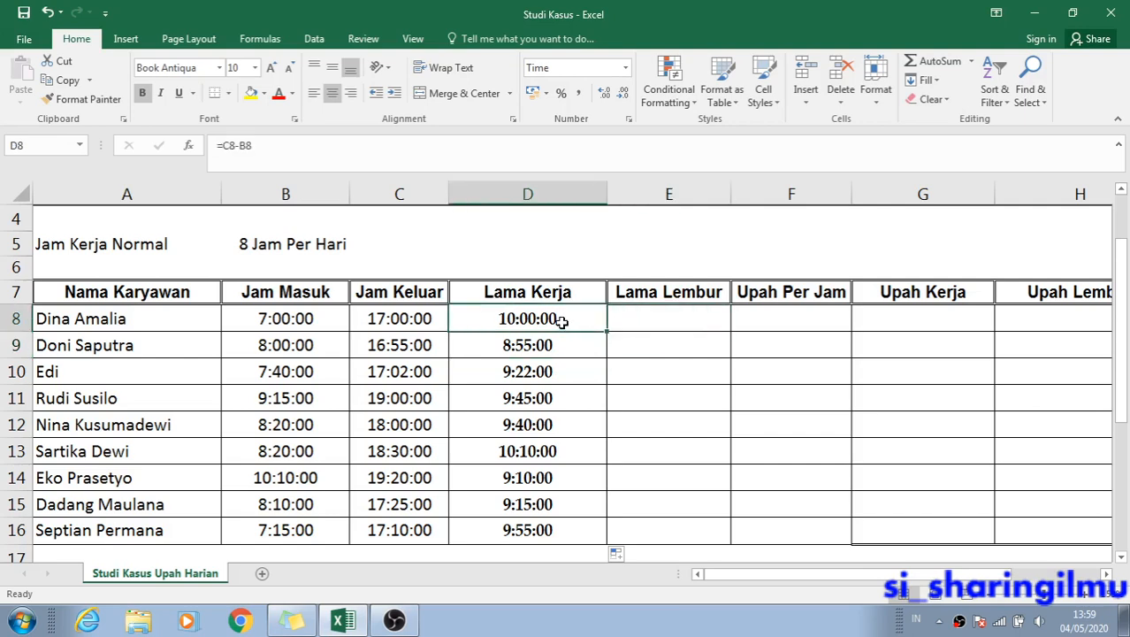
{"action": "mouse_move", "coordinate": [560, 323]}
{"action": "left_mouse_down"}
{"action": "mouse_move", "coordinate": [550, 371]}
{"action": "mouse_move", "coordinate": [553, 324]}
{"action": "left_mouse_up"}
{"action": "double_click", "coordinate": [570, 323]}
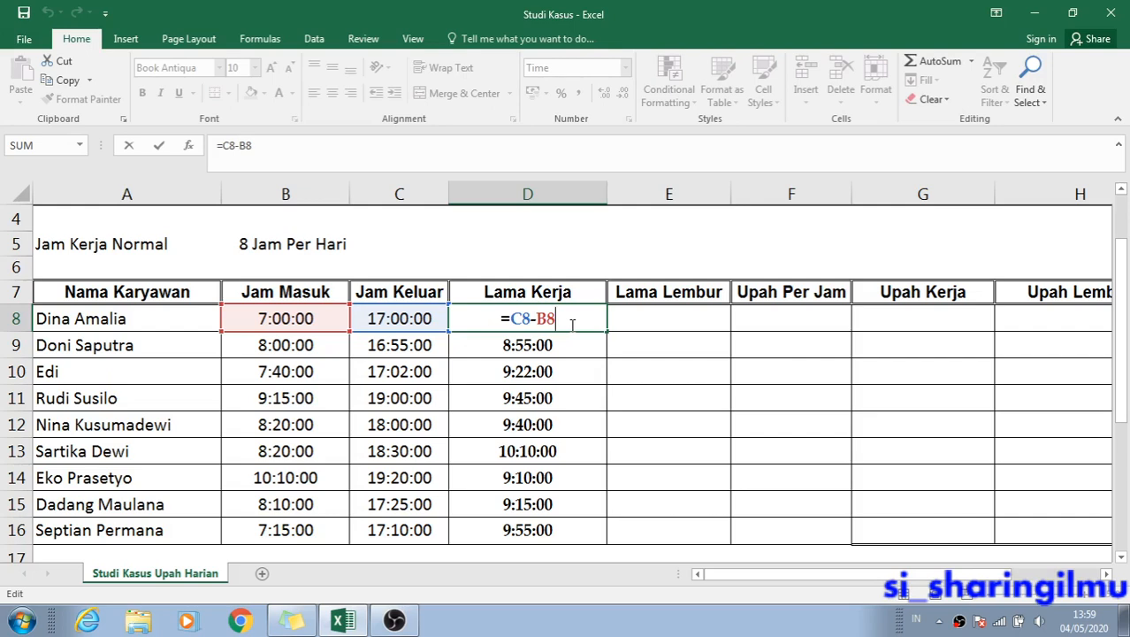
{"action": "key", "text": "Return"}
{"action": "left_click", "coordinate": [575, 324]}
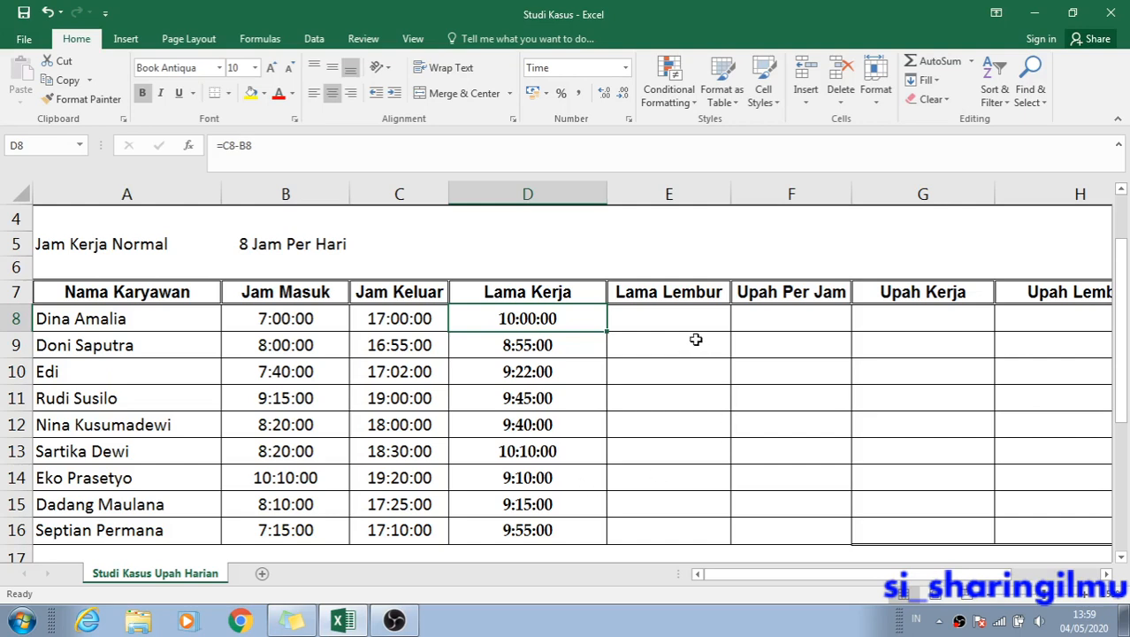
Consult the Lama Lembur rule and start the formula =D8-B5 in the first Lama Lembur cell, E8.
{"action": "double_click", "coordinate": [688, 311]}
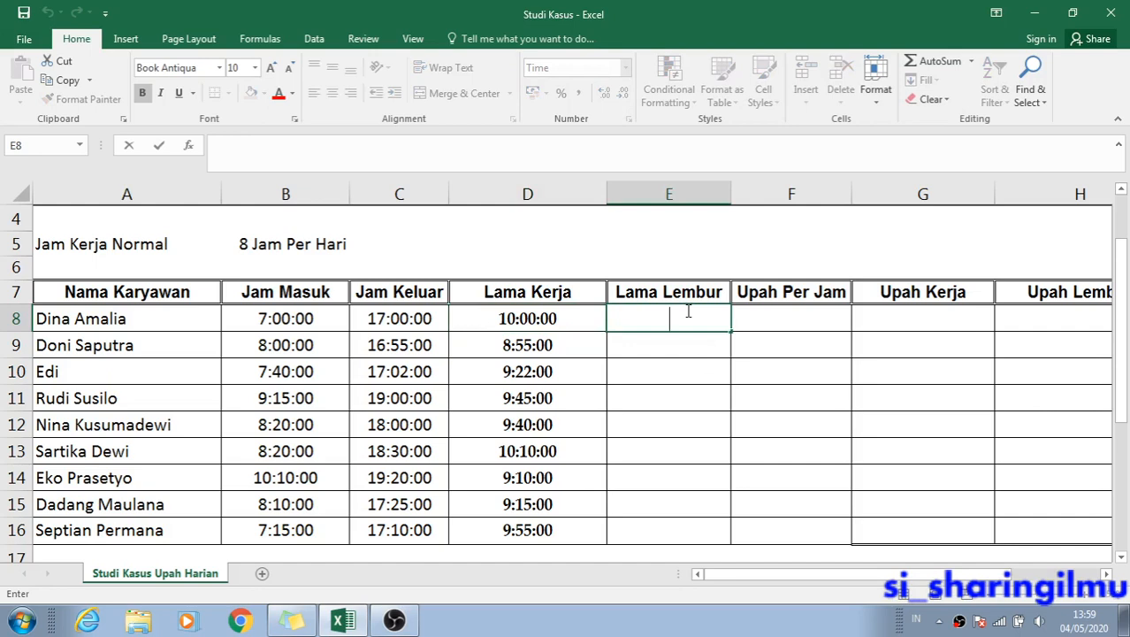
{"action": "left_click", "coordinate": [654, 367]}
{"action": "scroll", "coordinate": [652, 358], "scroll_direction": "down", "scroll_amount": 2}
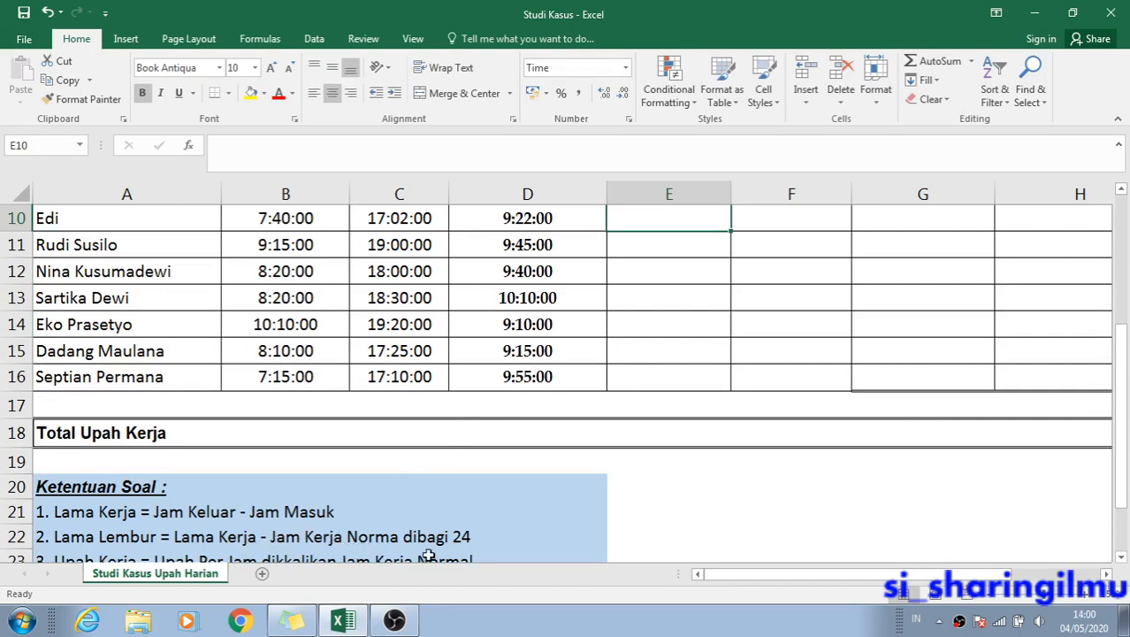
{"action": "scroll", "coordinate": [472, 532], "scroll_direction": "up", "scroll_amount": 2}
{"action": "double_click", "coordinate": [630, 318]}
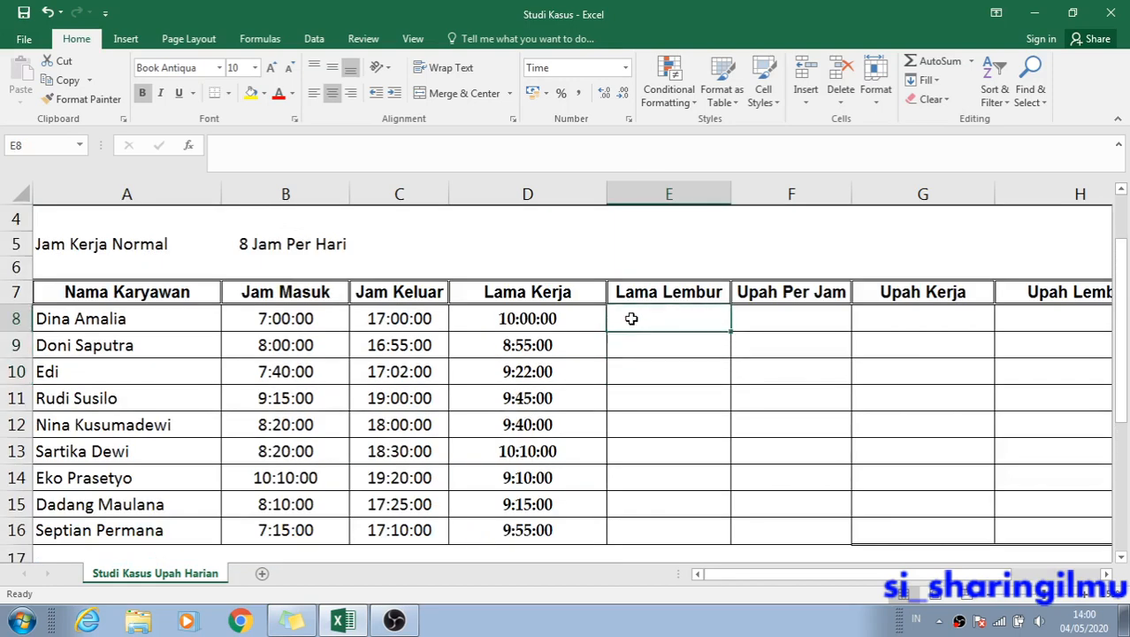
{"action": "type", "text": "="}
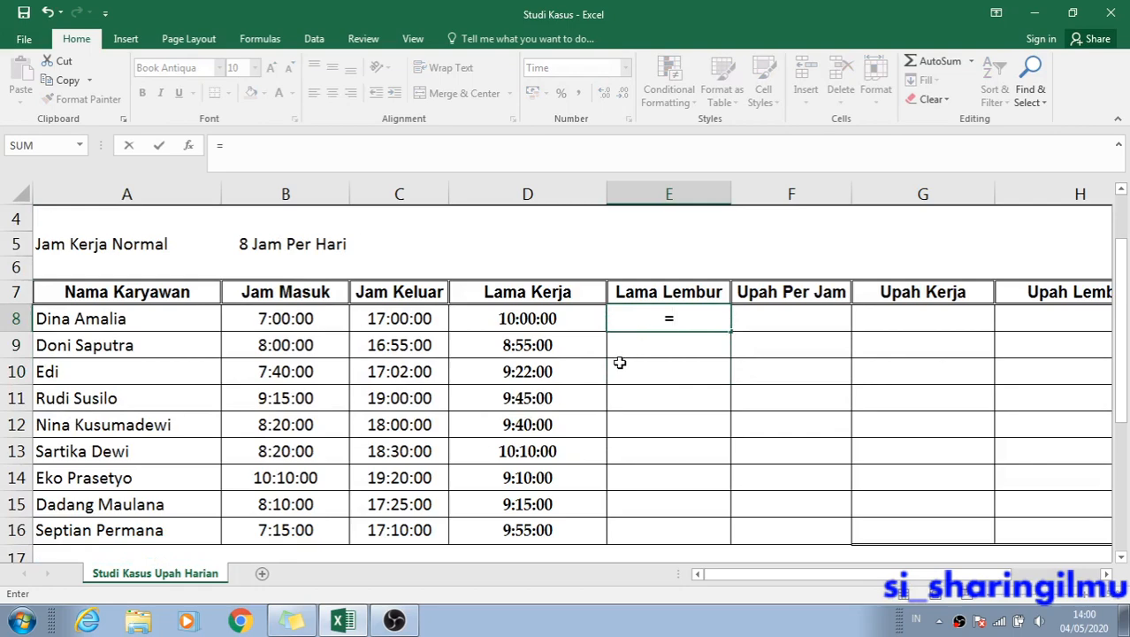
{"action": "scroll", "coordinate": [618, 361], "scroll_direction": "down", "scroll_amount": 4}
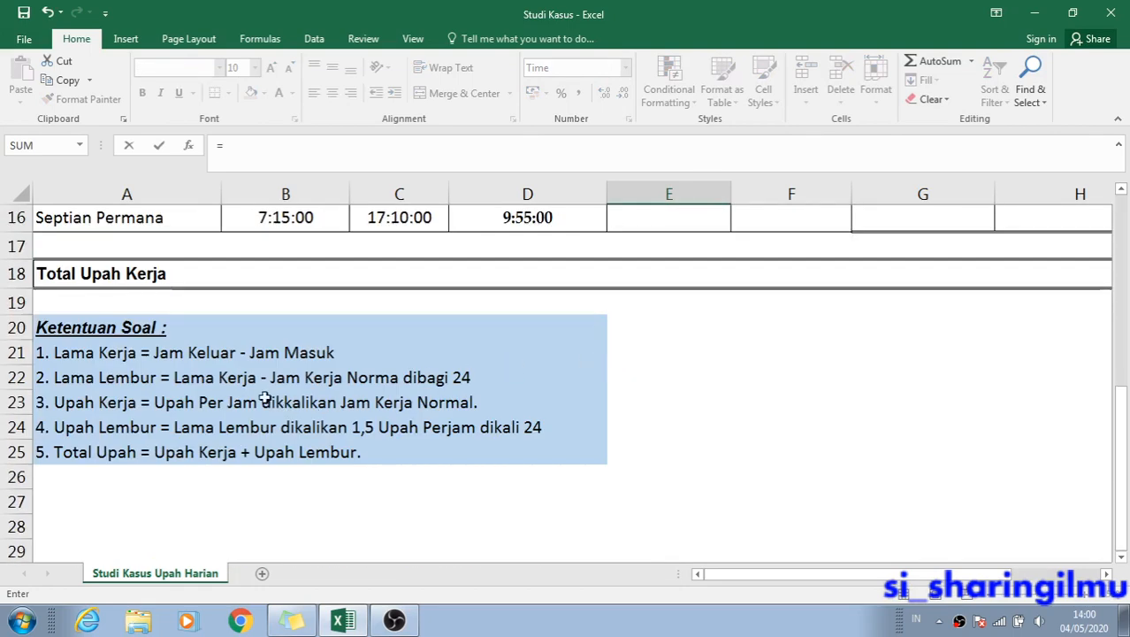
{"action": "scroll", "coordinate": [279, 403], "scroll_direction": "up", "scroll_amount": 4}
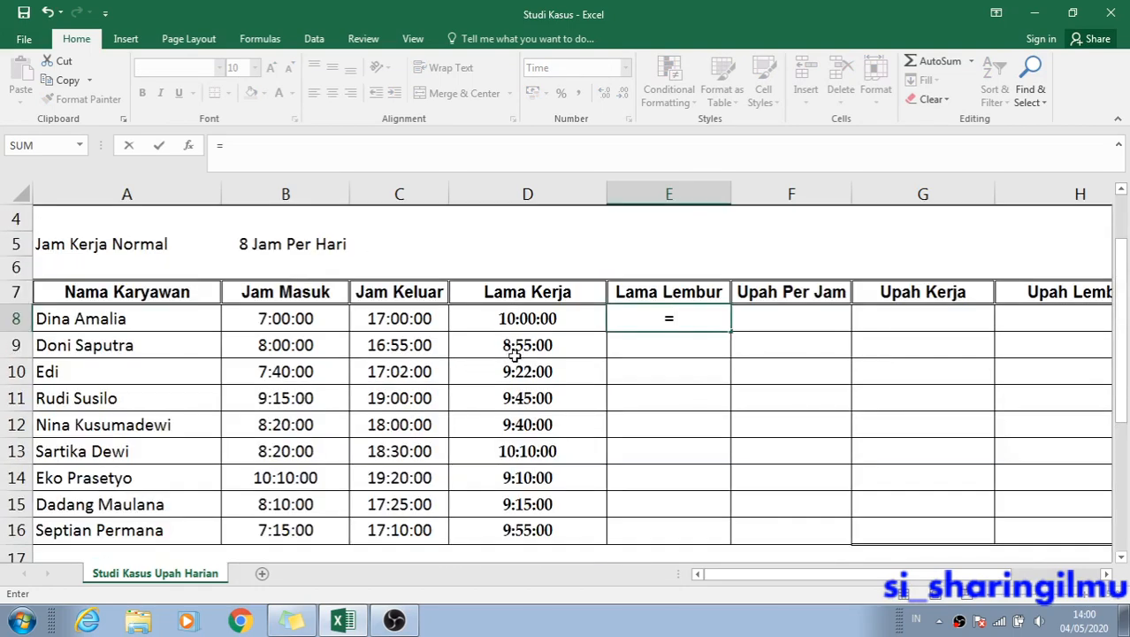
{"action": "left_click", "coordinate": [569, 321]}
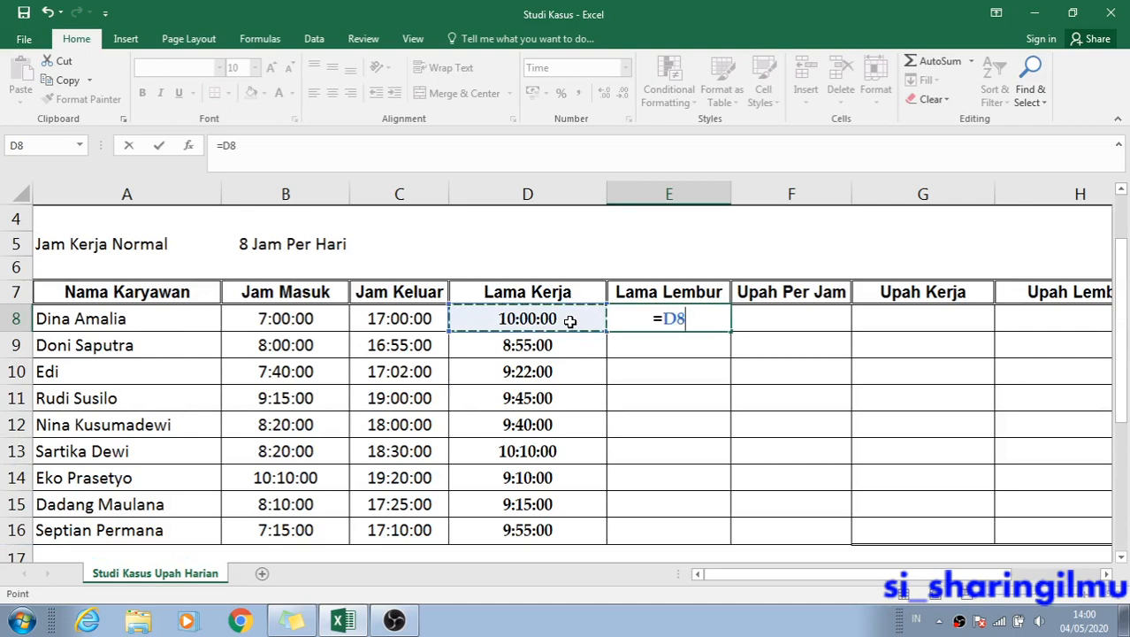
{"action": "type", "text": "-"}
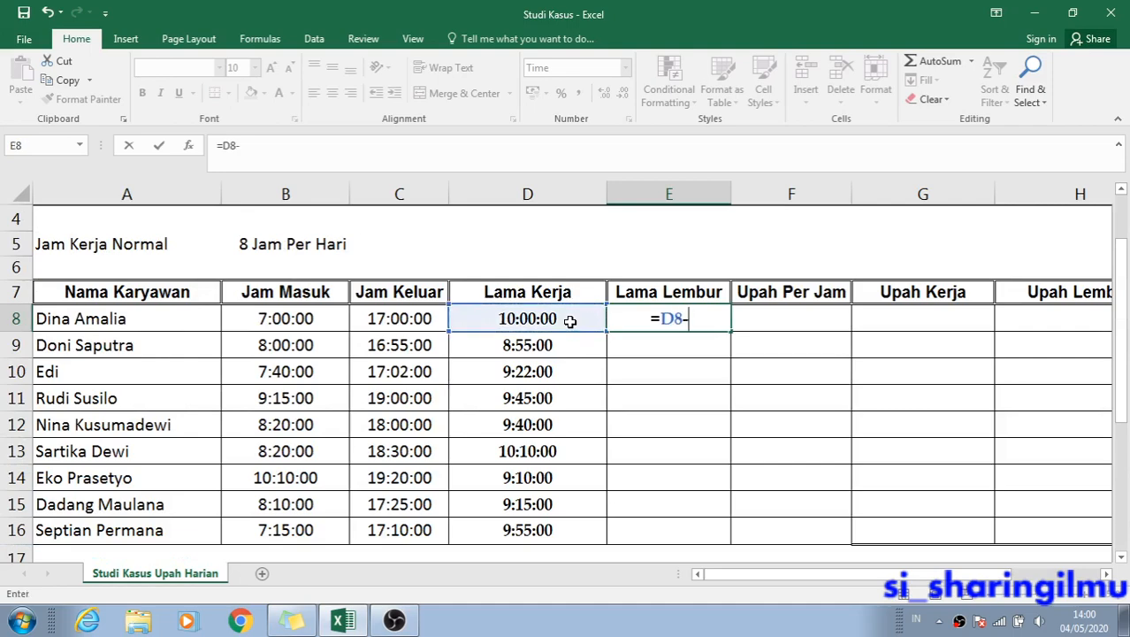
{"action": "mouse_move", "coordinate": [1121, 265]}
{"action": "left_mouse_down"}
{"action": "mouse_move", "coordinate": [1121, 421]}
{"action": "mouse_move", "coordinate": [1121, 288]}
{"action": "left_mouse_up"}
{"action": "left_click", "coordinate": [315, 247]}
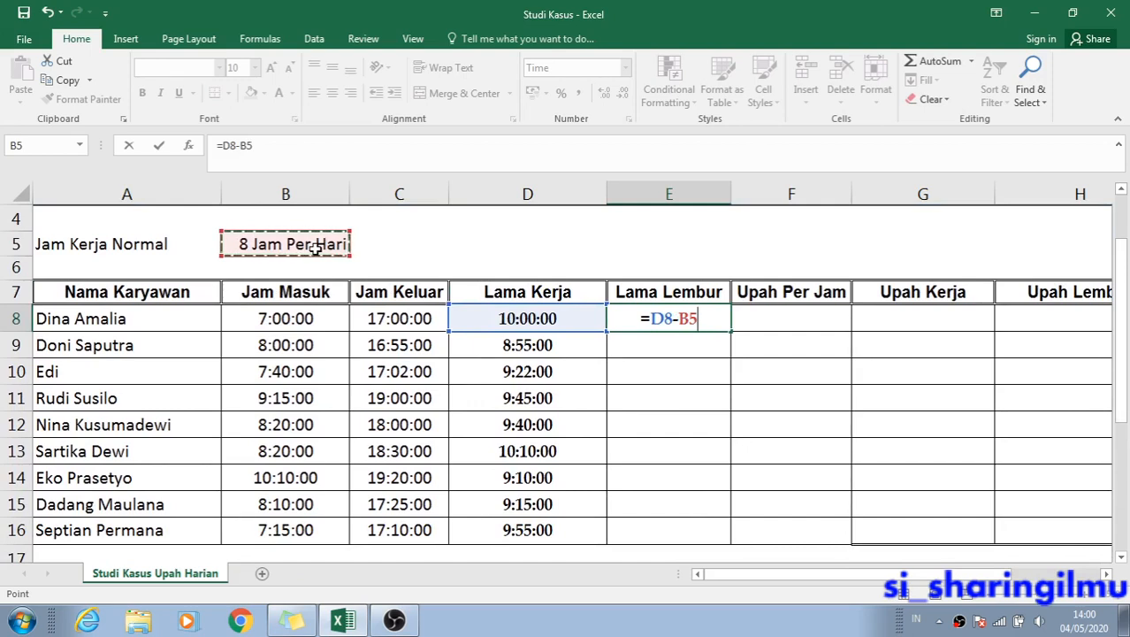
Enclose each reference in the E8 formula in parentheses and divide B5 by 24, giving =(D8)-(B5)/24.
{"action": "left_click", "coordinate": [656, 318]}
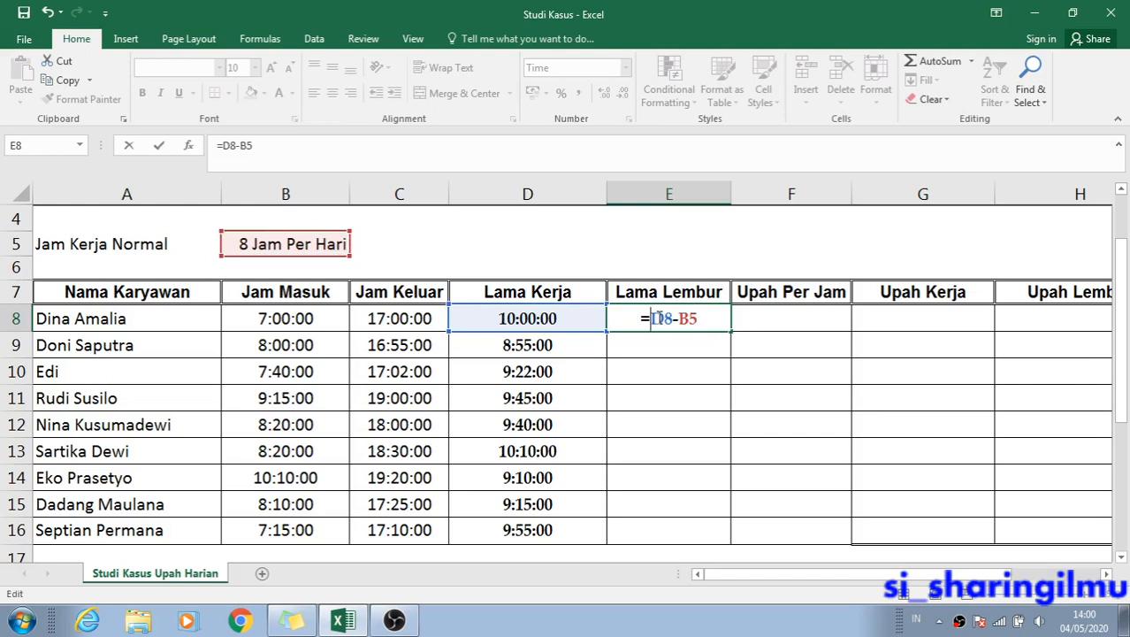
{"action": "type", "text": "("}
{"action": "key", "text": "Right"}
{"action": "key", "text": "Right"}
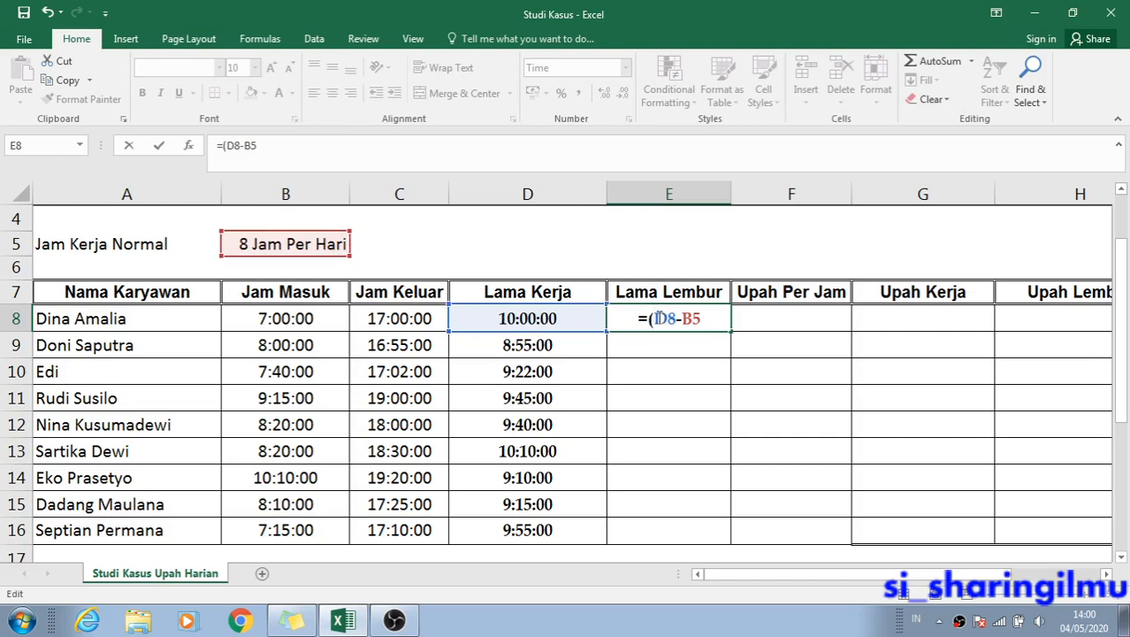
{"action": "type", "text": ")"}
{"action": "key", "text": "Right"}
{"action": "type", "text": "("}
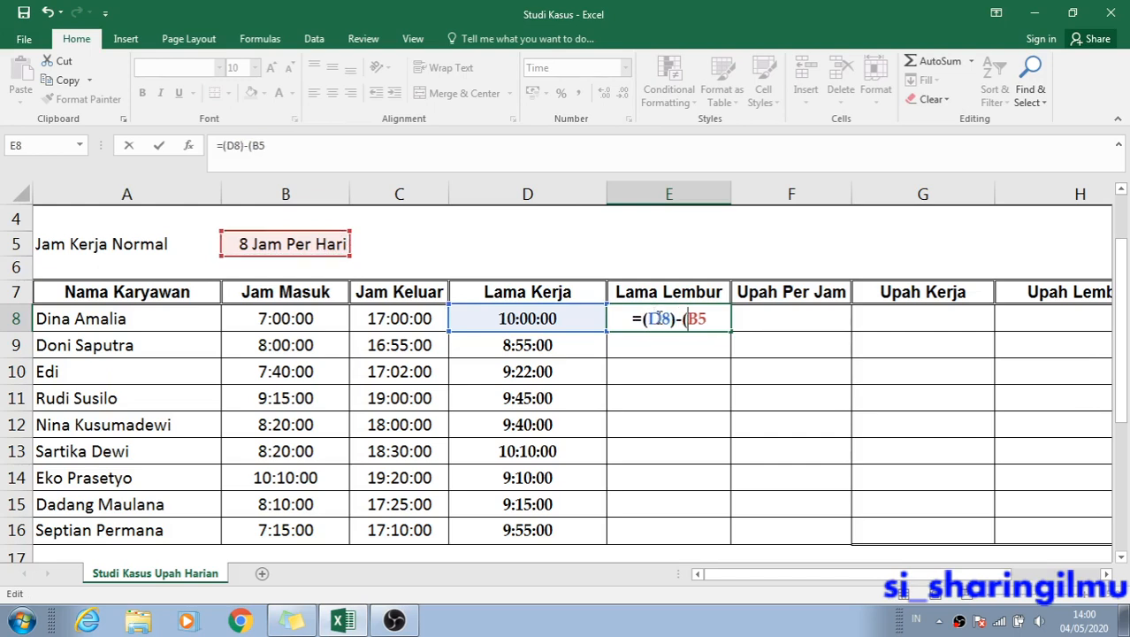
{"action": "key", "text": "Right"}
{"action": "key", "text": "Right"}
{"action": "type", "text": ")"}
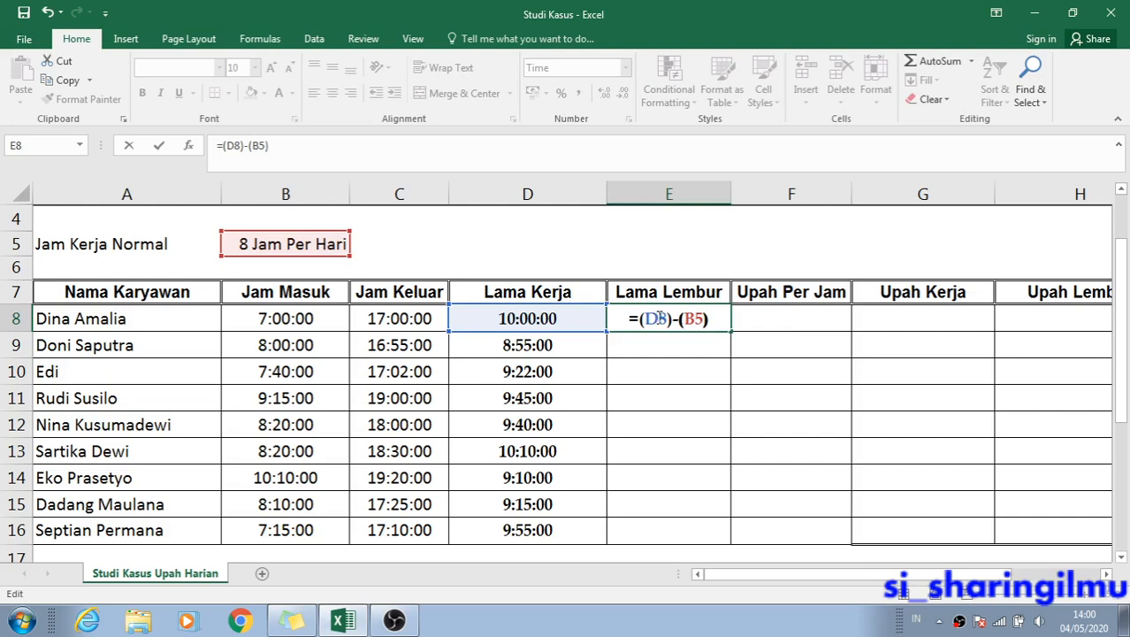
{"action": "type", "text": "/"}
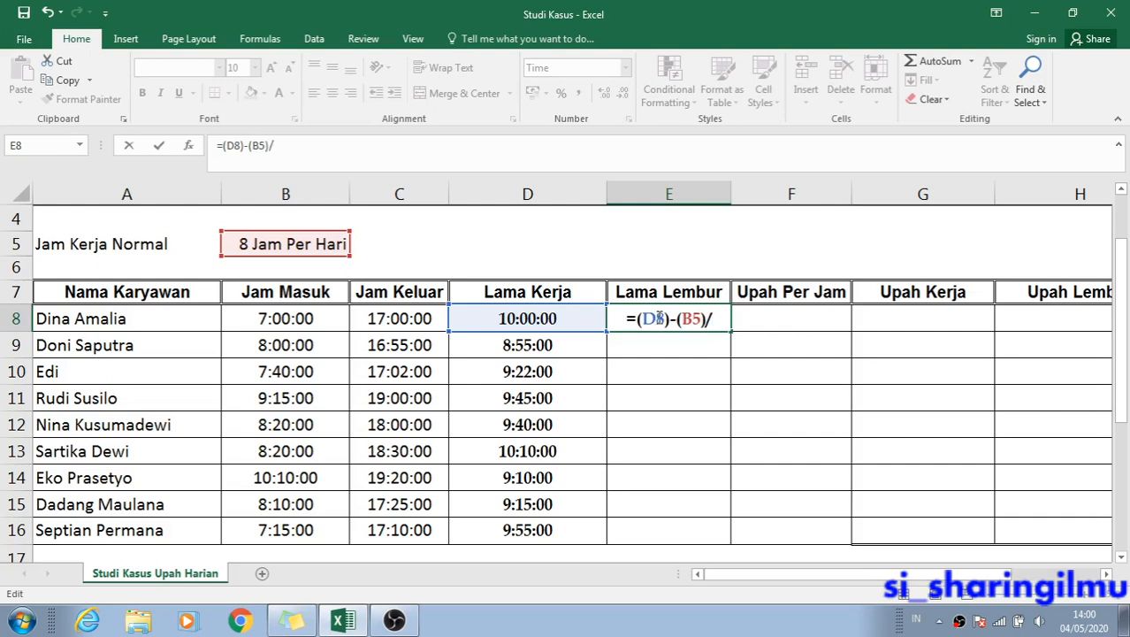
{"action": "type", "text": "24"}
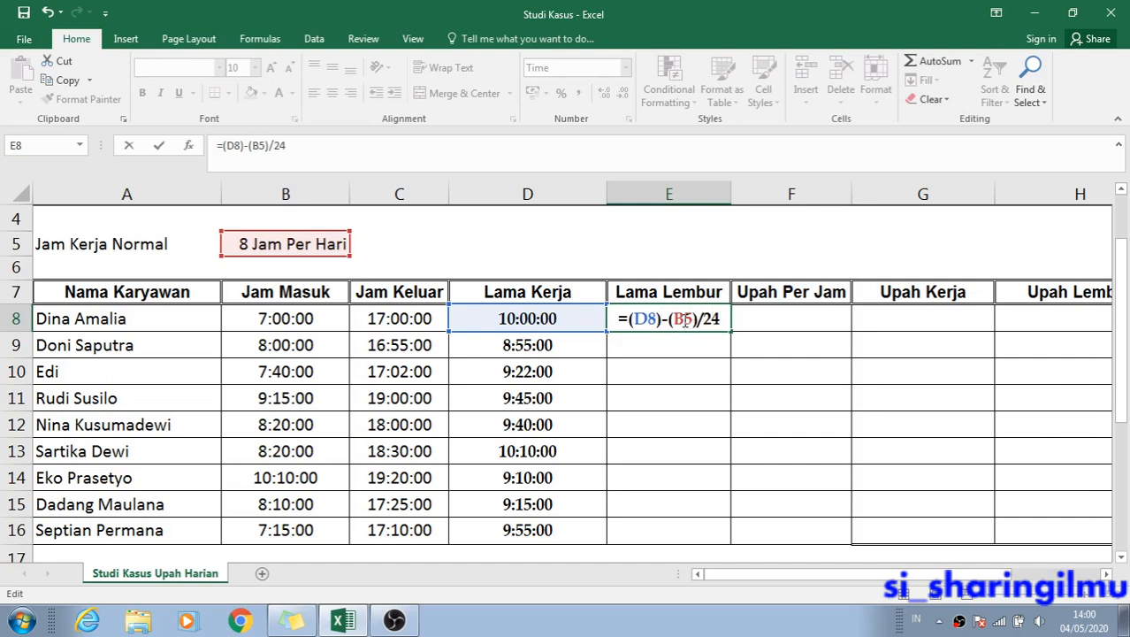
Make the B5 reference in E8 absolute and commit the formula as =(D8)-($B$5)/24.
{"action": "left_click", "coordinate": [684, 321]}
{"action": "left_click", "coordinate": [695, 319]}
{"action": "key", "text": "F4"}
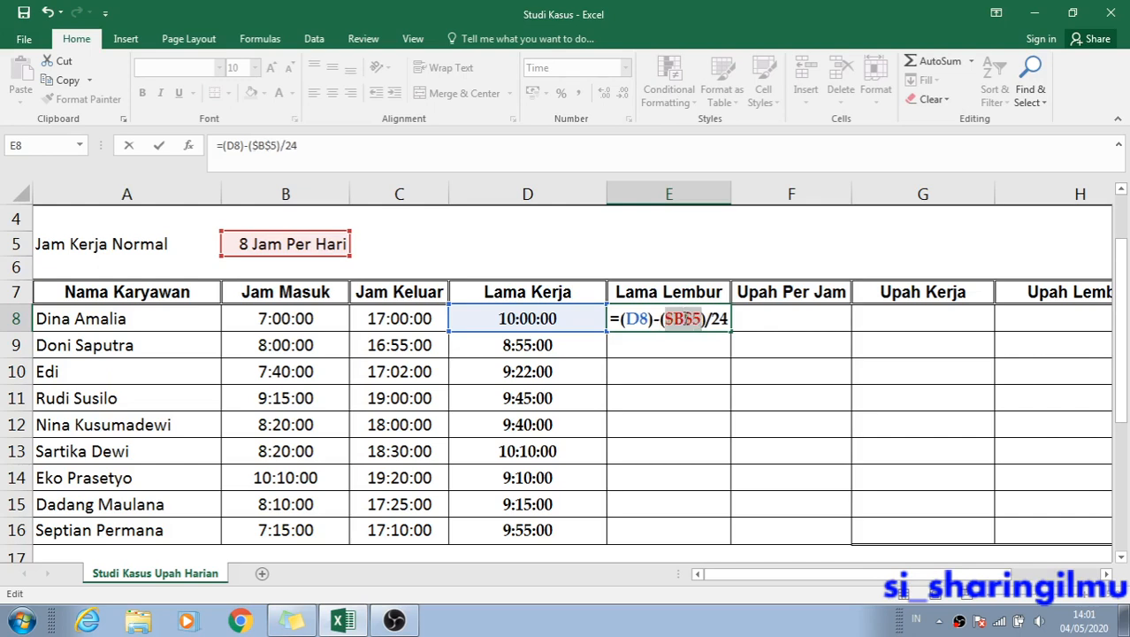
{"action": "key", "text": "ctrl+z"}
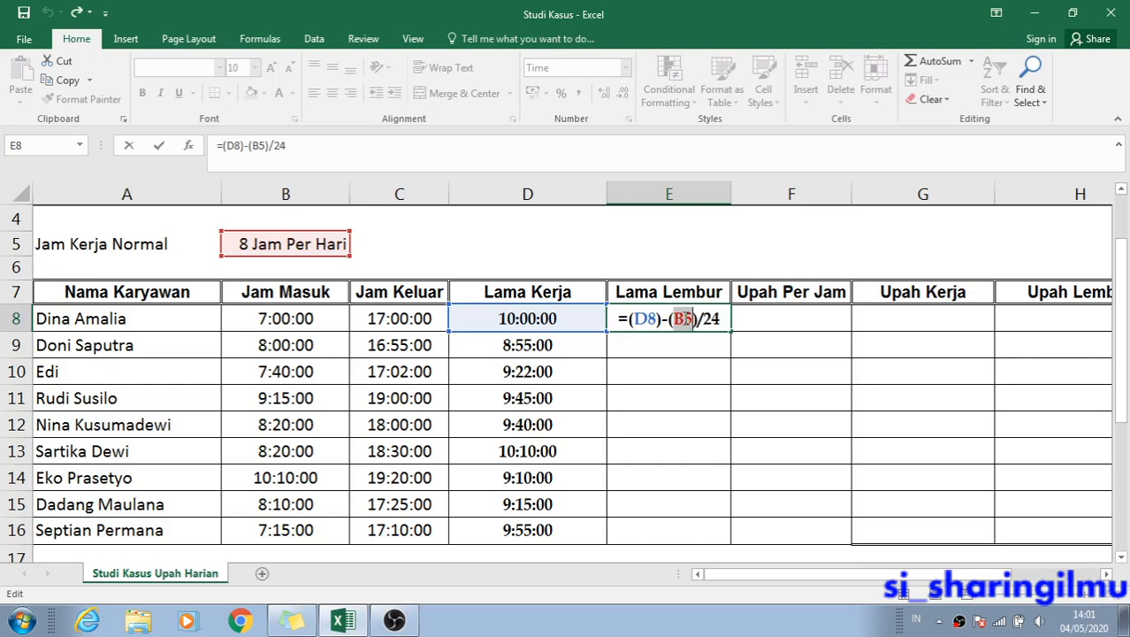
{"action": "left_click", "coordinate": [686, 318]}
{"action": "key", "text": "F4"}
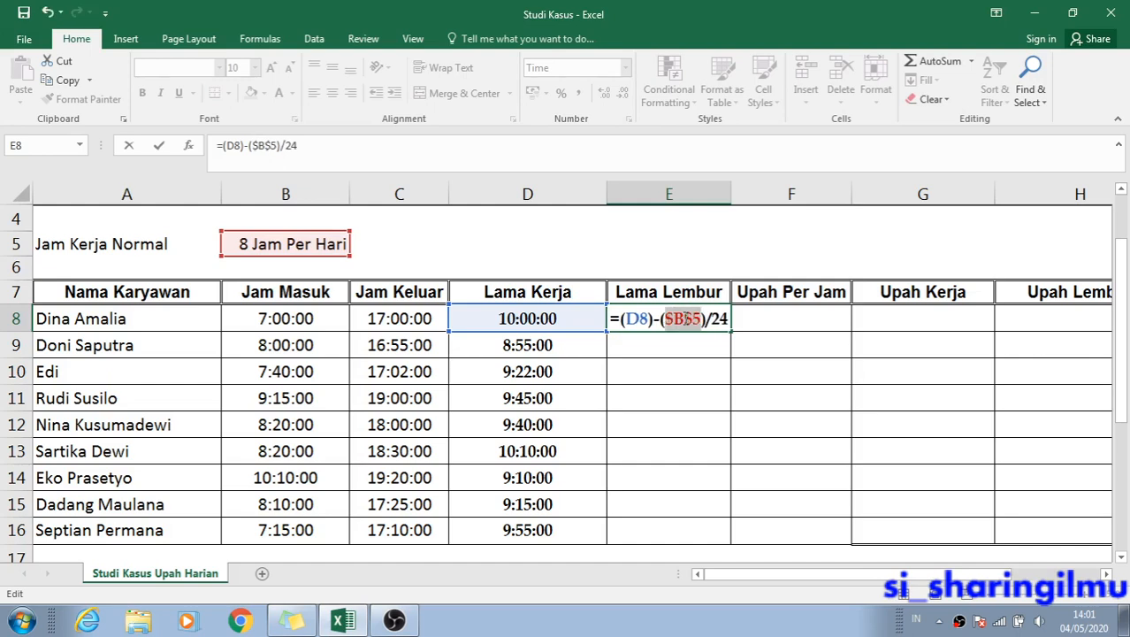
{"action": "key", "text": "Return"}
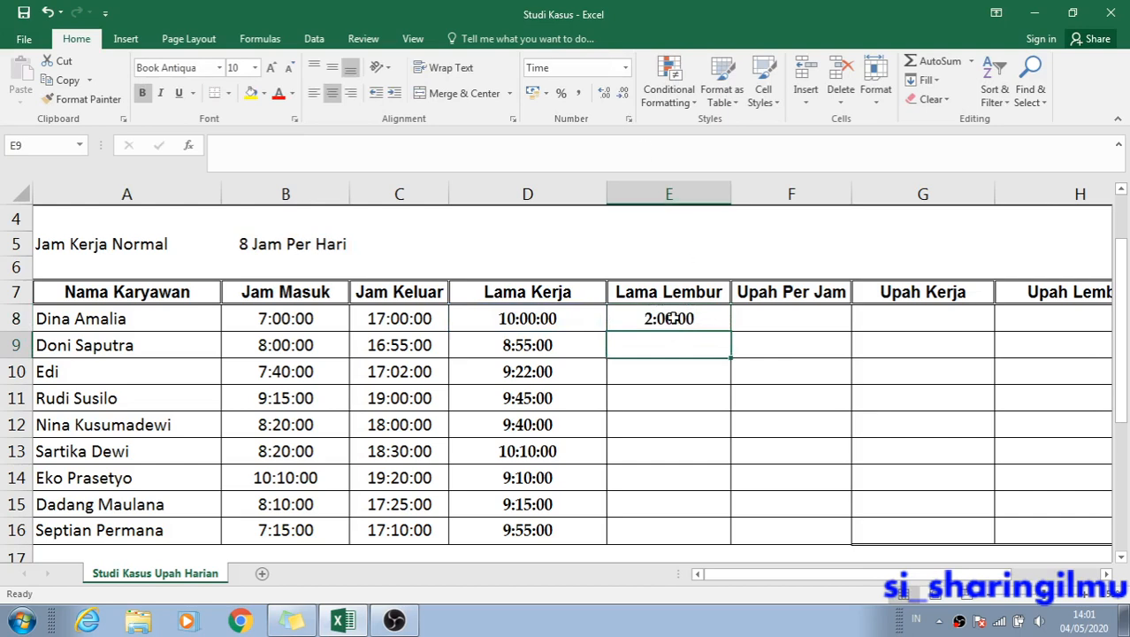
Fill the Lama Lembur formula from E8 down to E16 and check the copied formula in E9.
{"action": "left_click", "coordinate": [671, 319]}
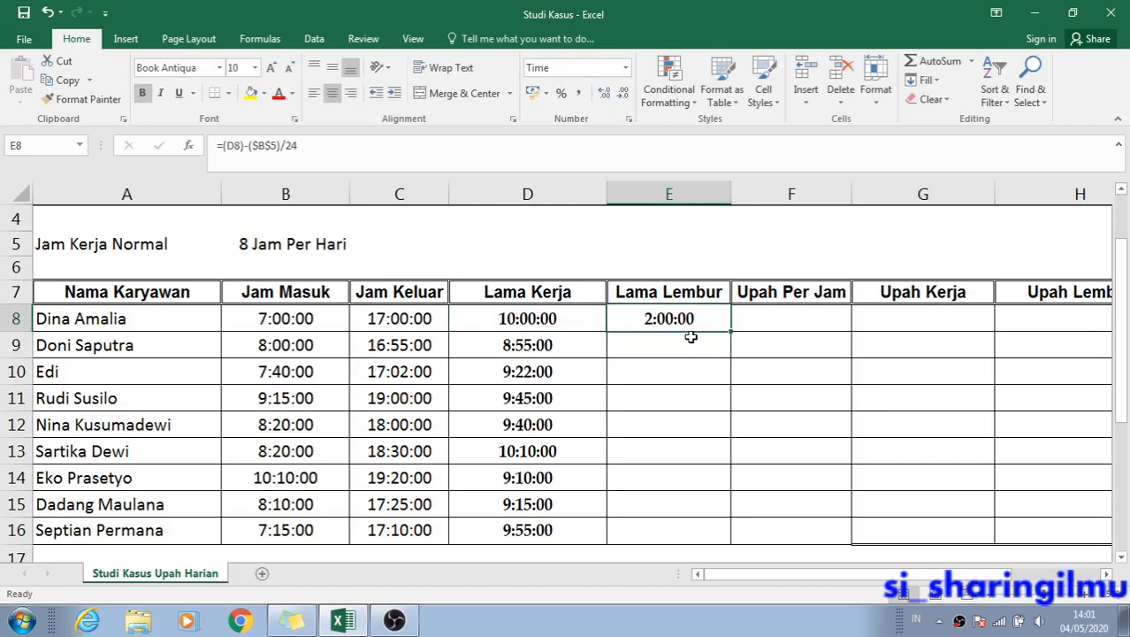
{"action": "left_click_drag", "start_coordinate": [730, 331], "coordinate": [737, 539]}
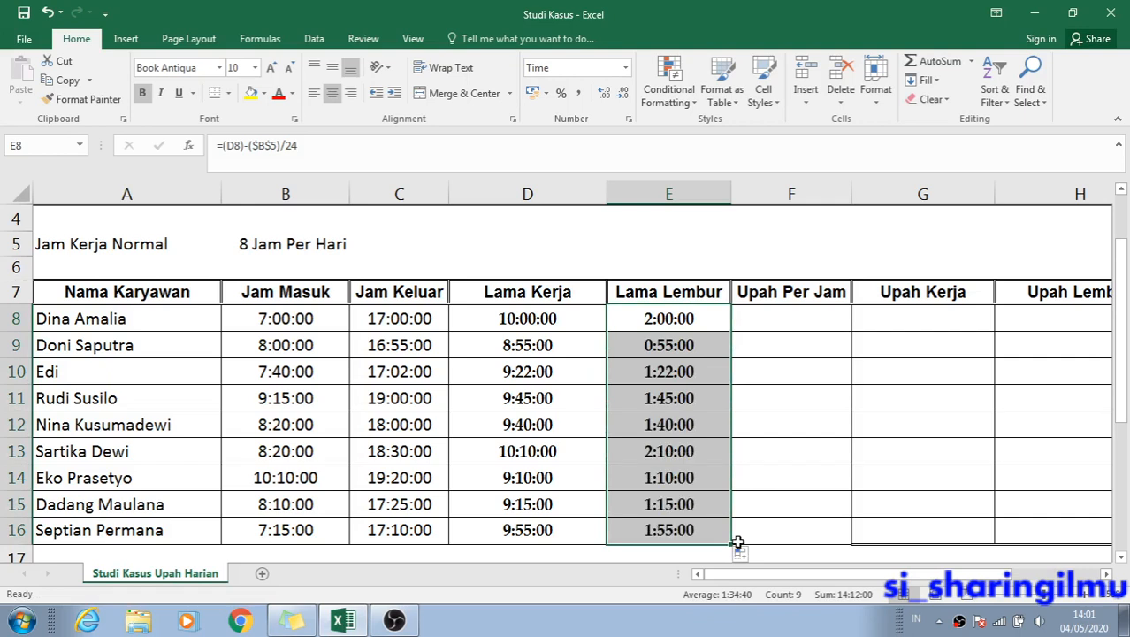
{"action": "left_click", "coordinate": [676, 331]}
{"action": "left_click", "coordinate": [681, 346]}
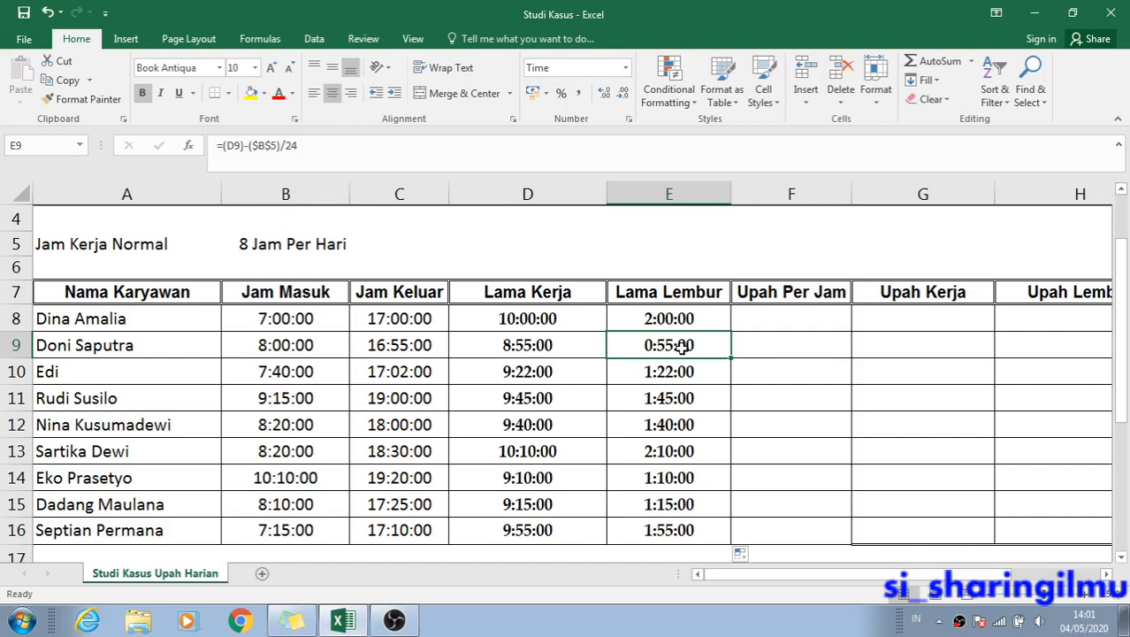
{"action": "left_click", "coordinate": [756, 310]}
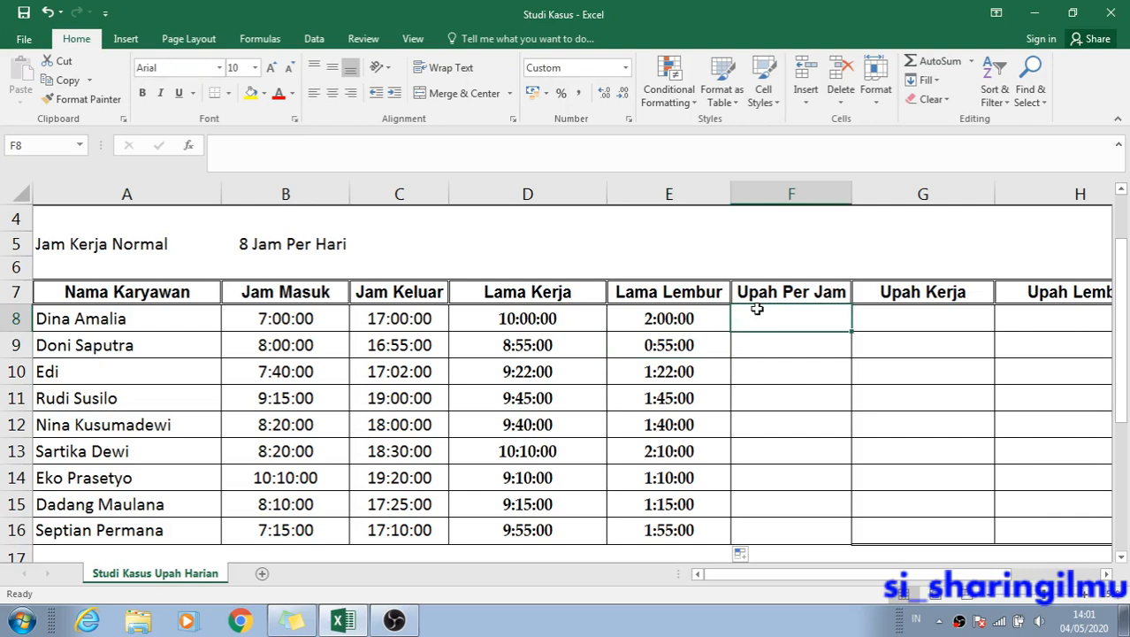
{"action": "left_click_drag", "start_coordinate": [1120, 341], "coordinate": [1127, 387]}
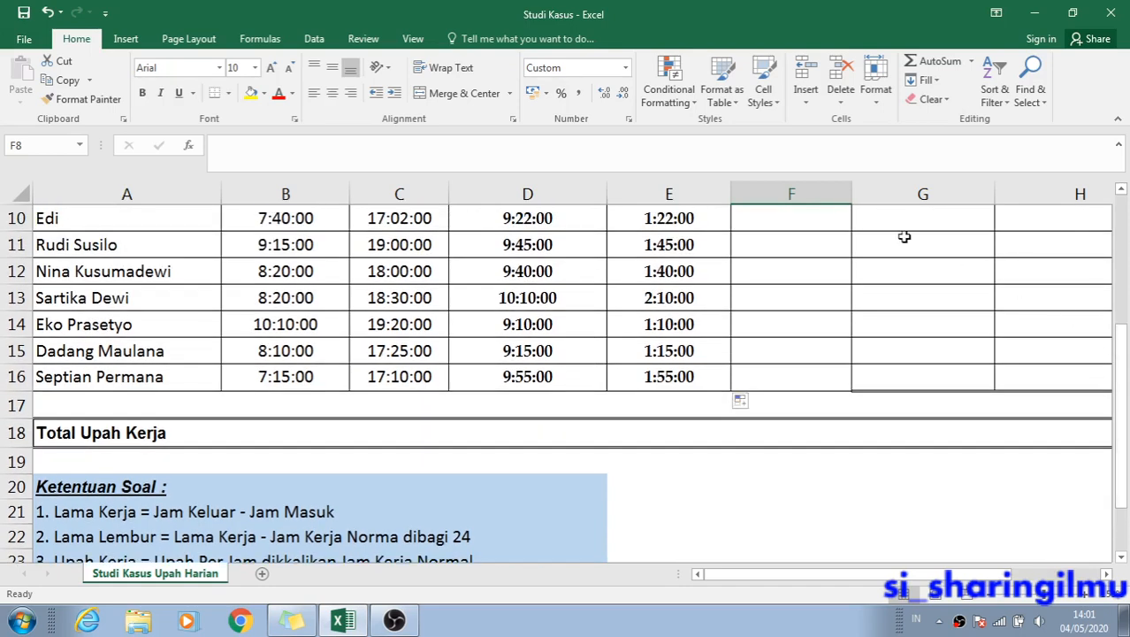
{"action": "scroll", "coordinate": [901, 245], "scroll_direction": "up", "scroll_amount": 2}
{"action": "double_click", "coordinate": [807, 312]}
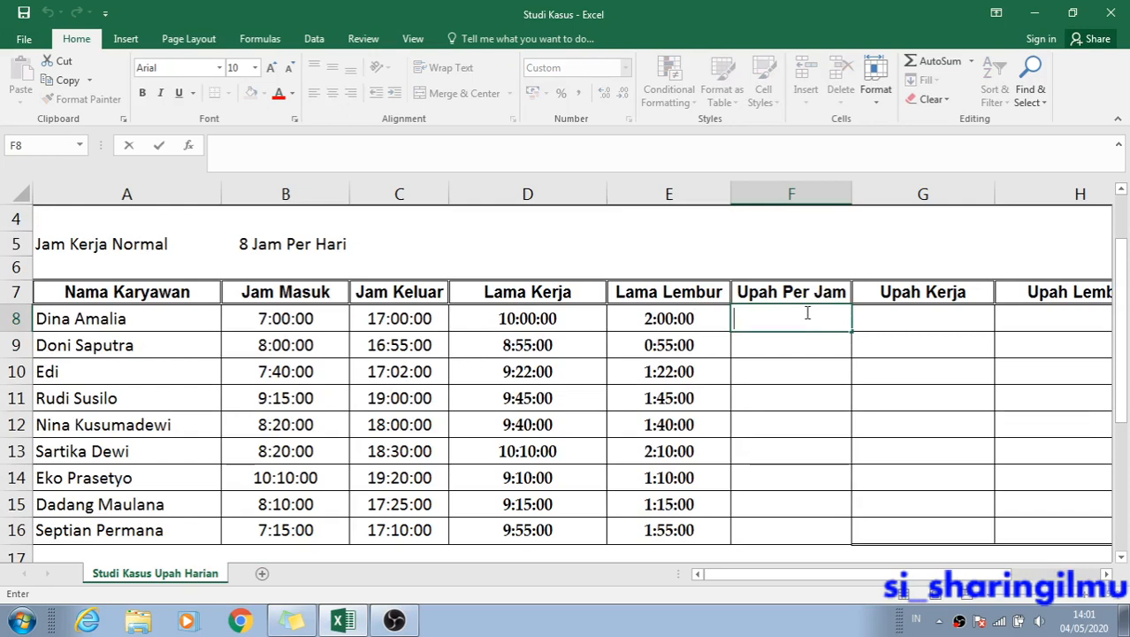
{"action": "type", "text": "="}
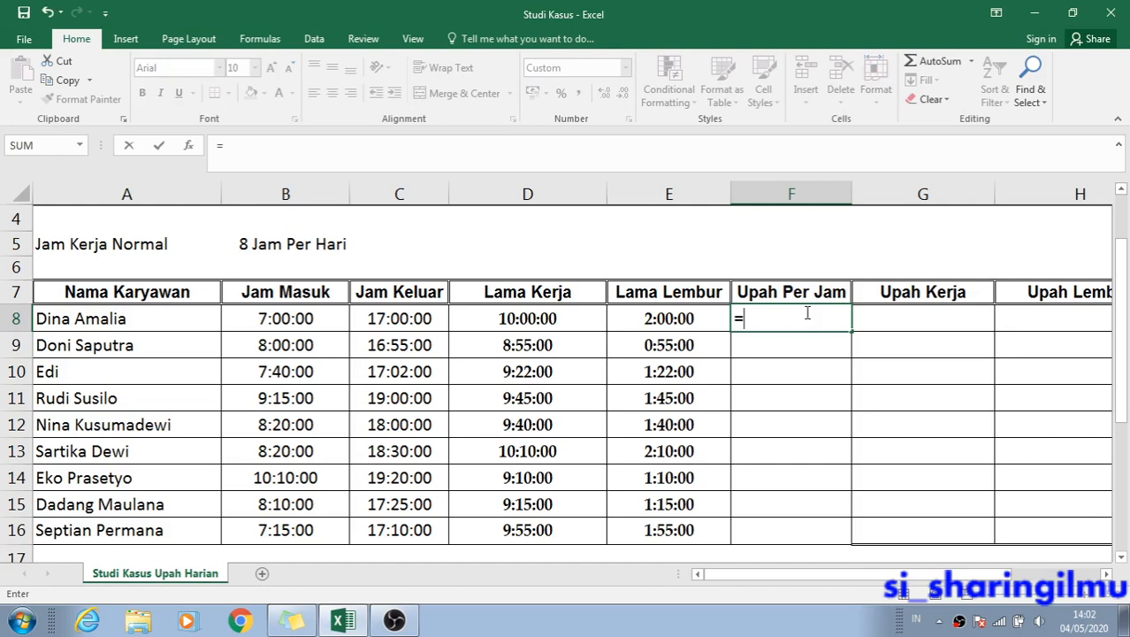
{"action": "left_click", "coordinate": [698, 317]}
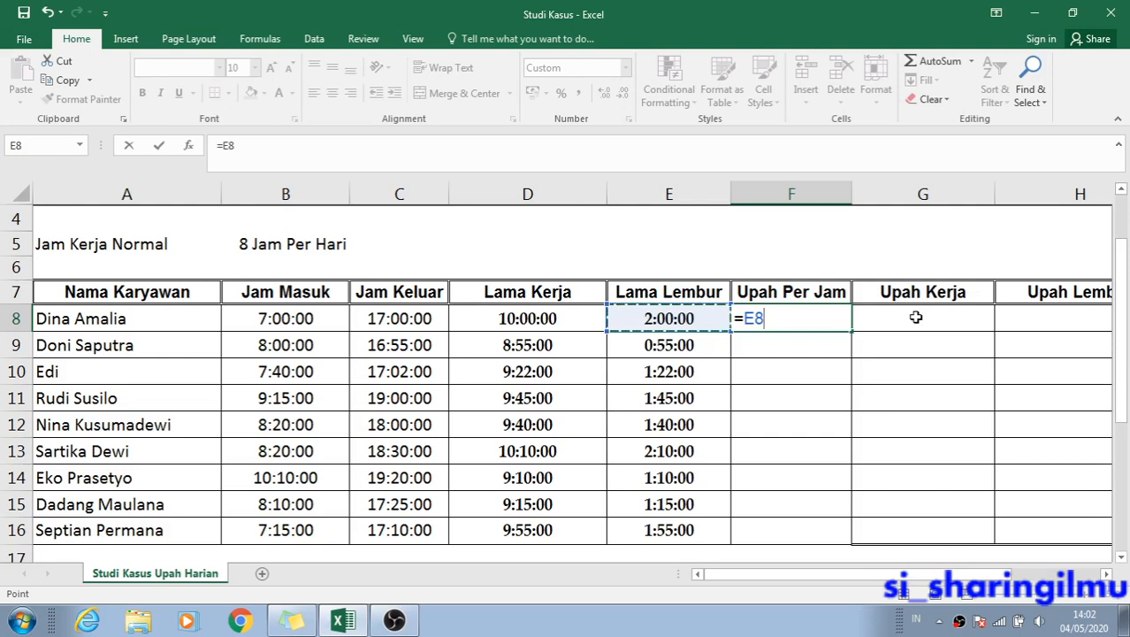
{"action": "key", "text": "Escape"}
{"action": "key", "text": "F1"}
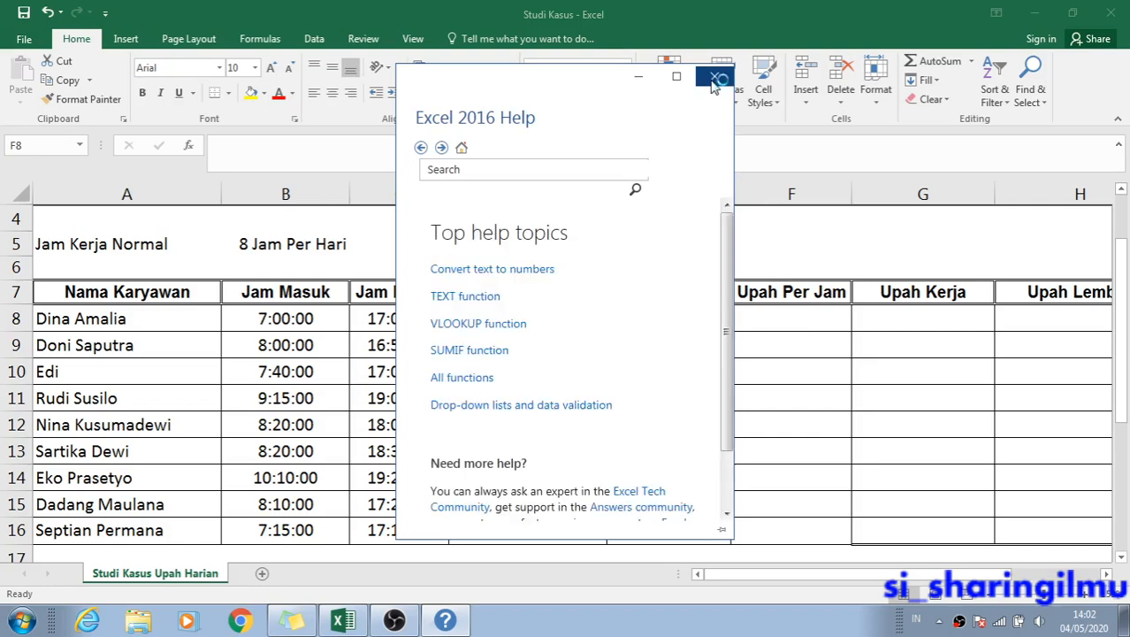
{"action": "left_click", "coordinate": [714, 76]}
{"action": "left_click", "coordinate": [789, 356]}
Enter 1000 as the hourly wage in the first Upah Per Jam cell, F8.
{"action": "left_click", "coordinate": [781, 322]}
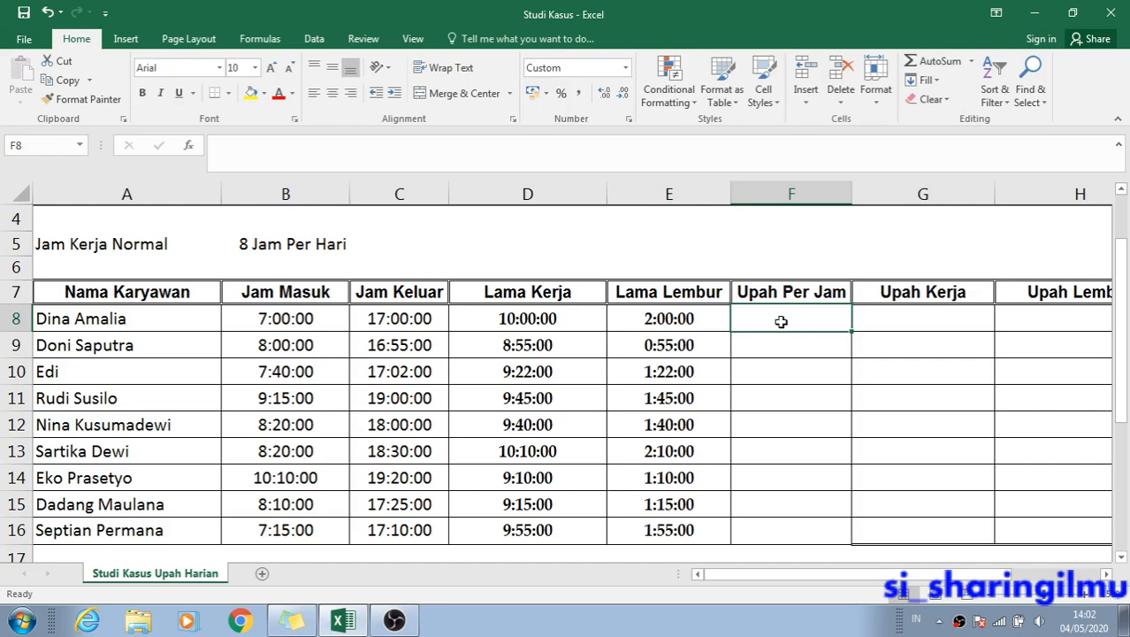
{"action": "type", "text": "1.00"}
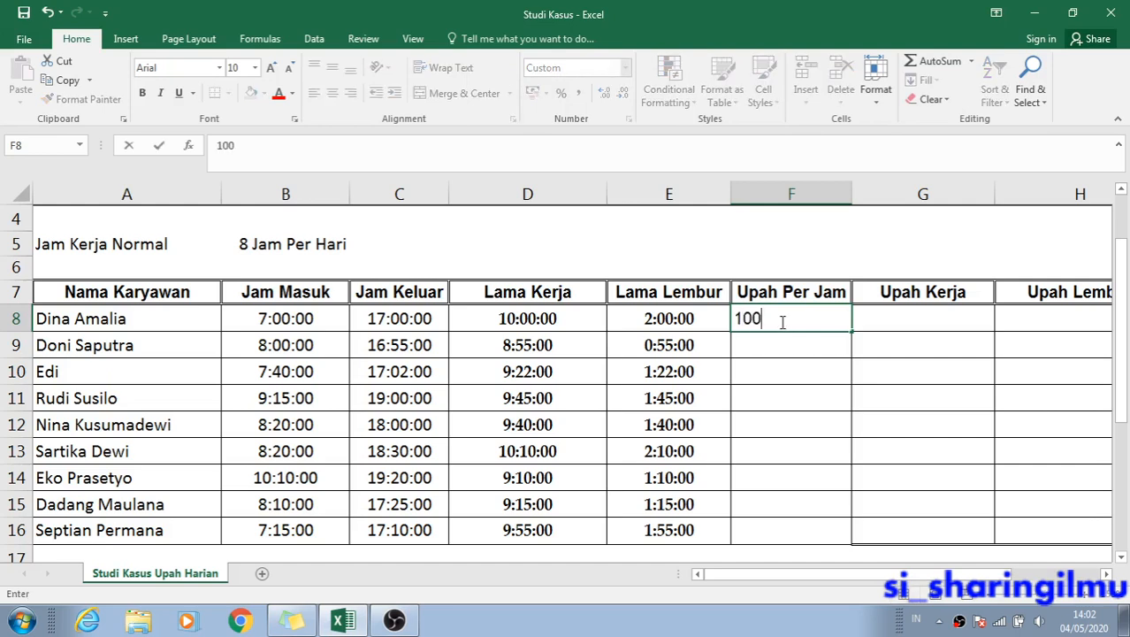
{"action": "type", "text": "0"}
{"action": "key", "text": "Return"}
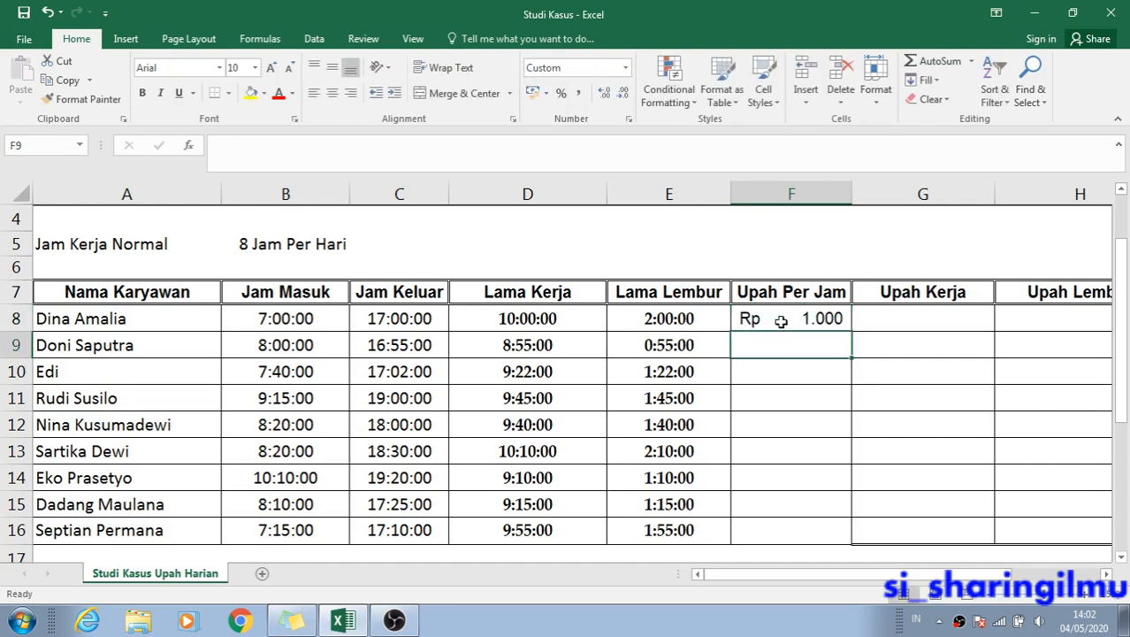
Enter the hourly wages 1500, 2000 and 35000 in the Upah Per Jam cells F9 to F11.
{"action": "type", "text": "1500"}
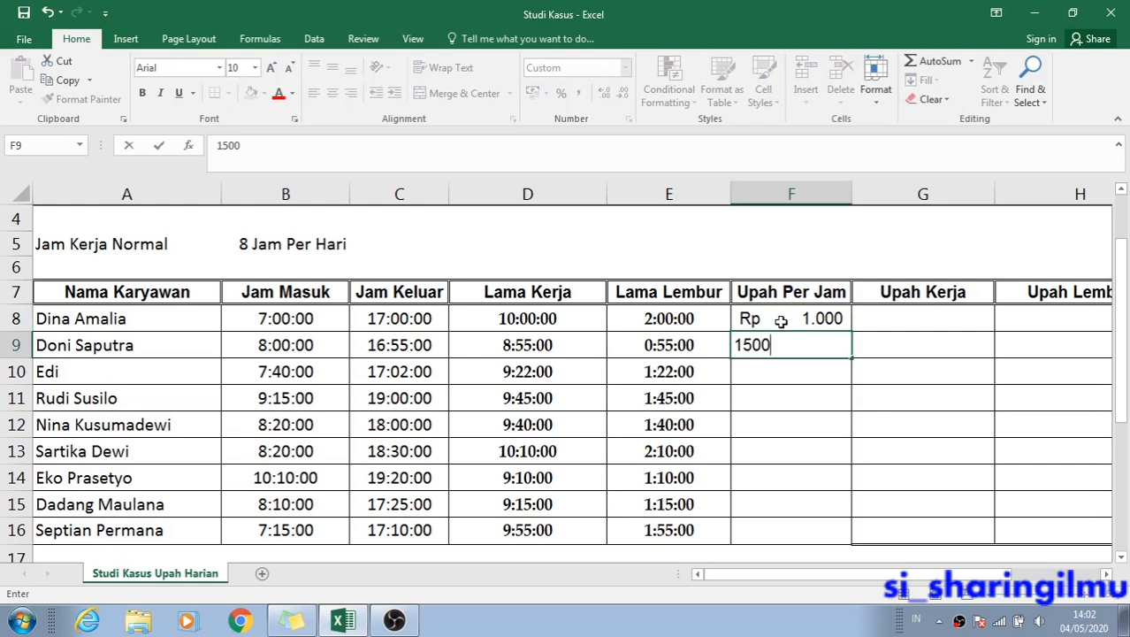
{"action": "key", "text": "Return"}
{"action": "type", "text": "2000"}
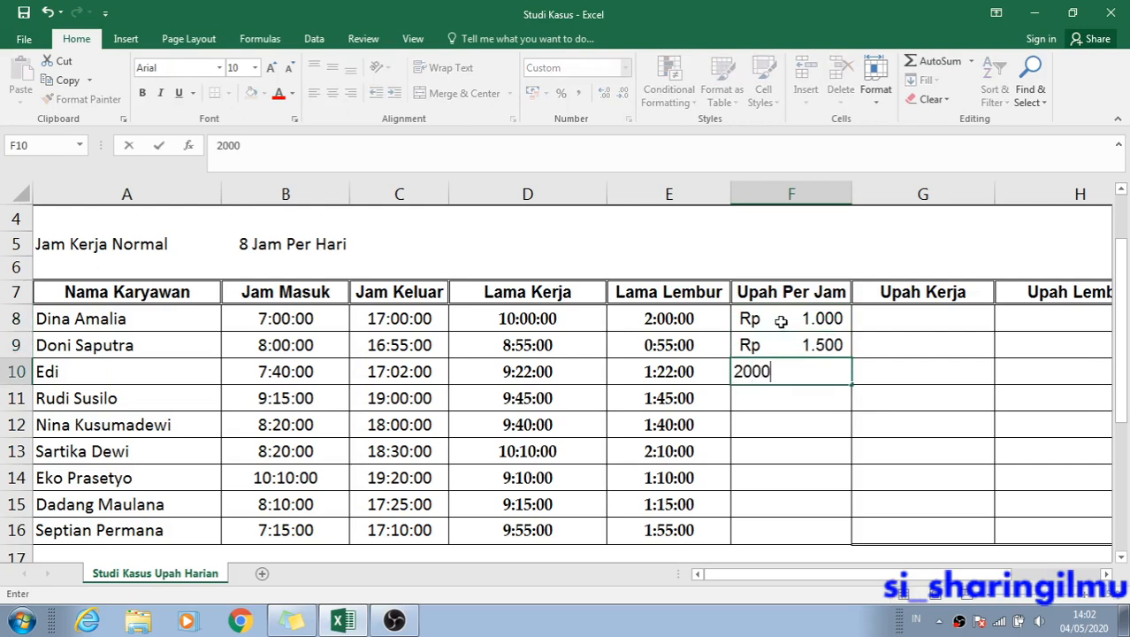
{"action": "key", "text": "Return"}
{"action": "type", "text": "35000"}
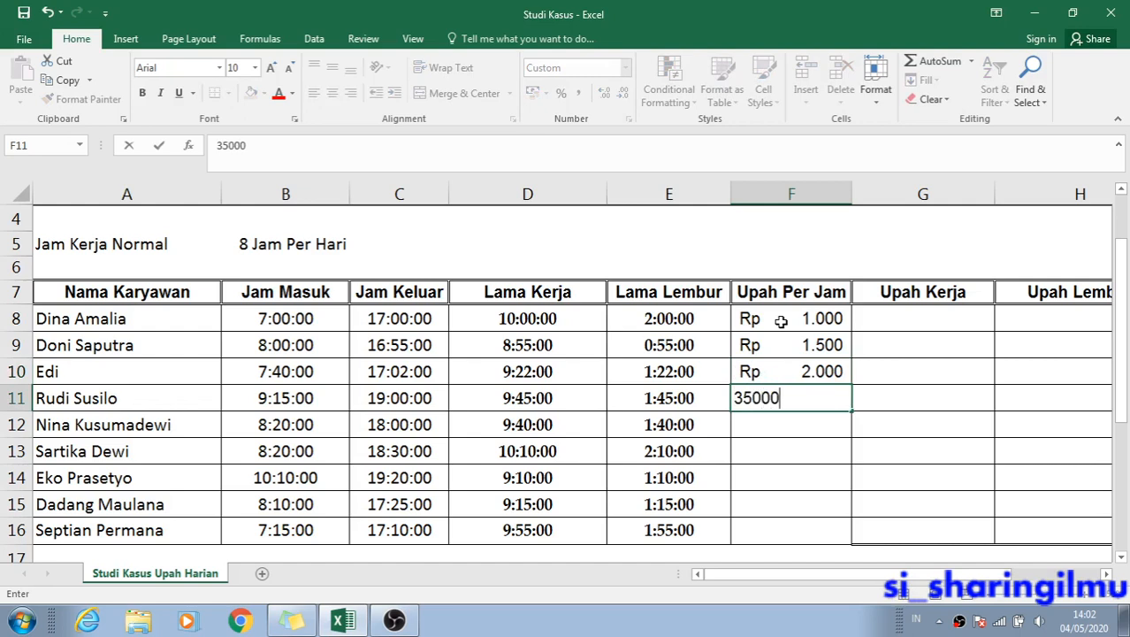
{"action": "key", "text": "Return"}
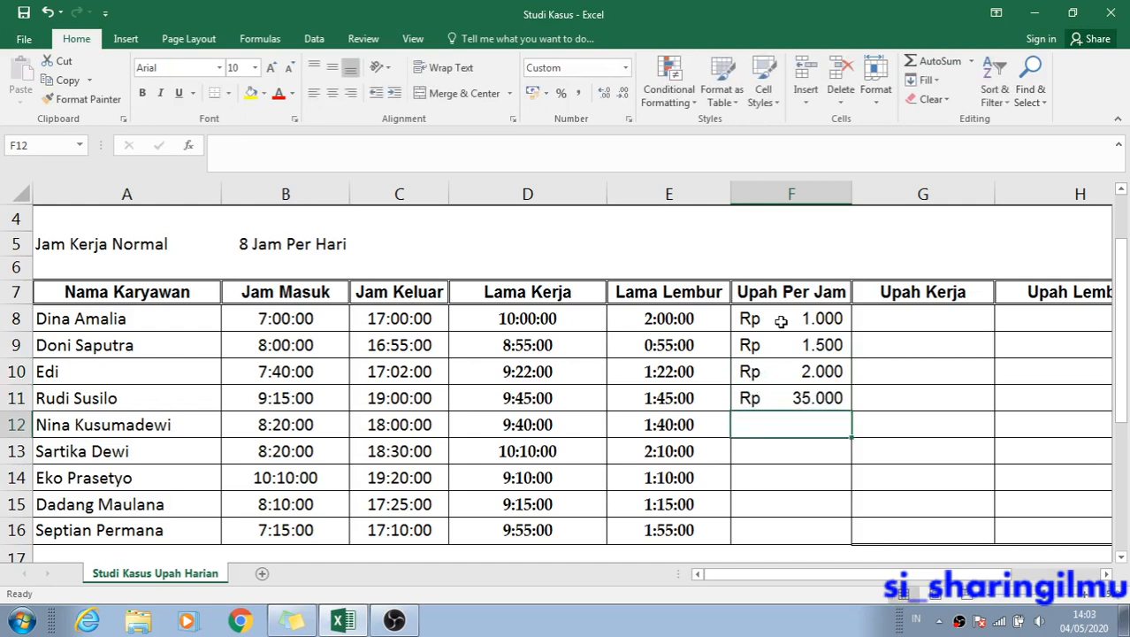
Enter 15000 as the hourly wage in F12 and correct it to 1500.
{"action": "type", "text": "15."}
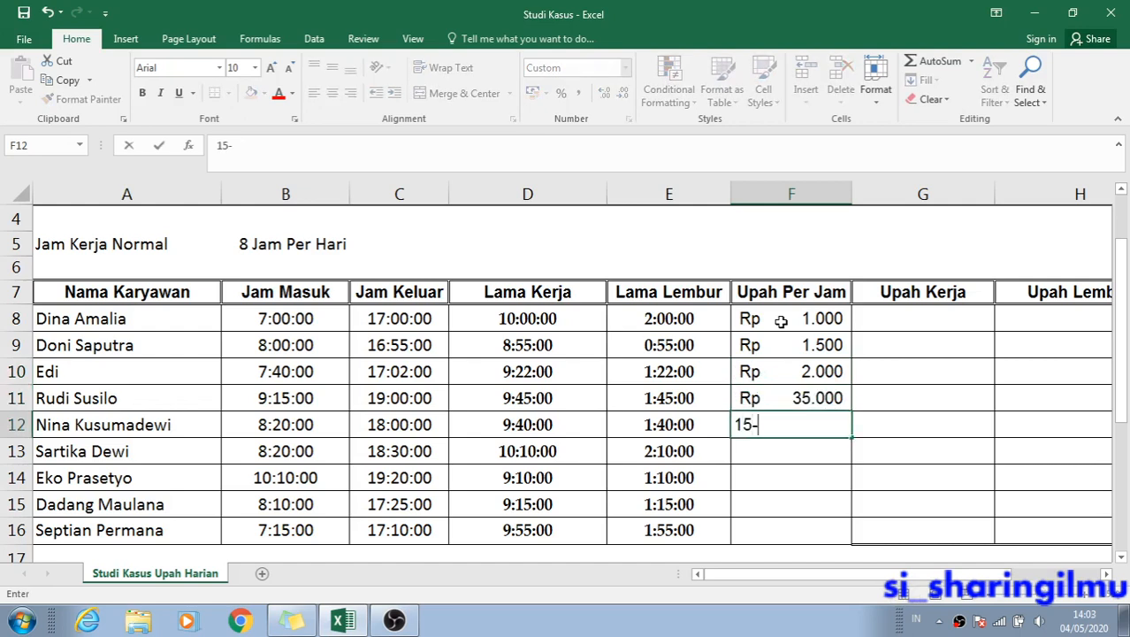
{"action": "type", "text": "000"}
{"action": "key", "text": "Return"}
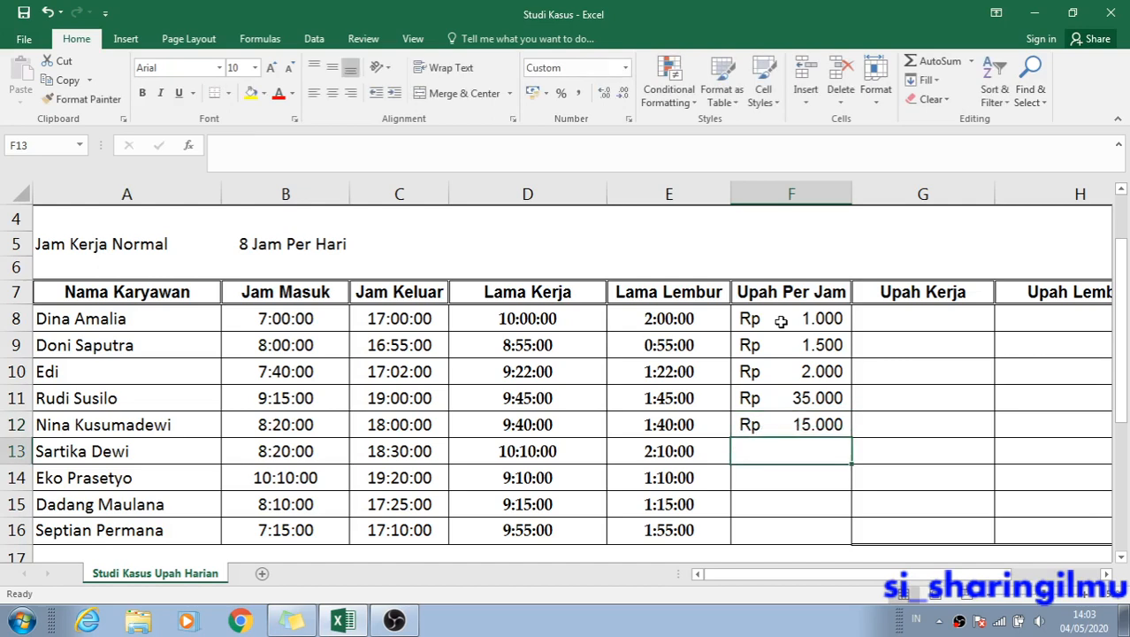
{"action": "key", "text": "Up"}
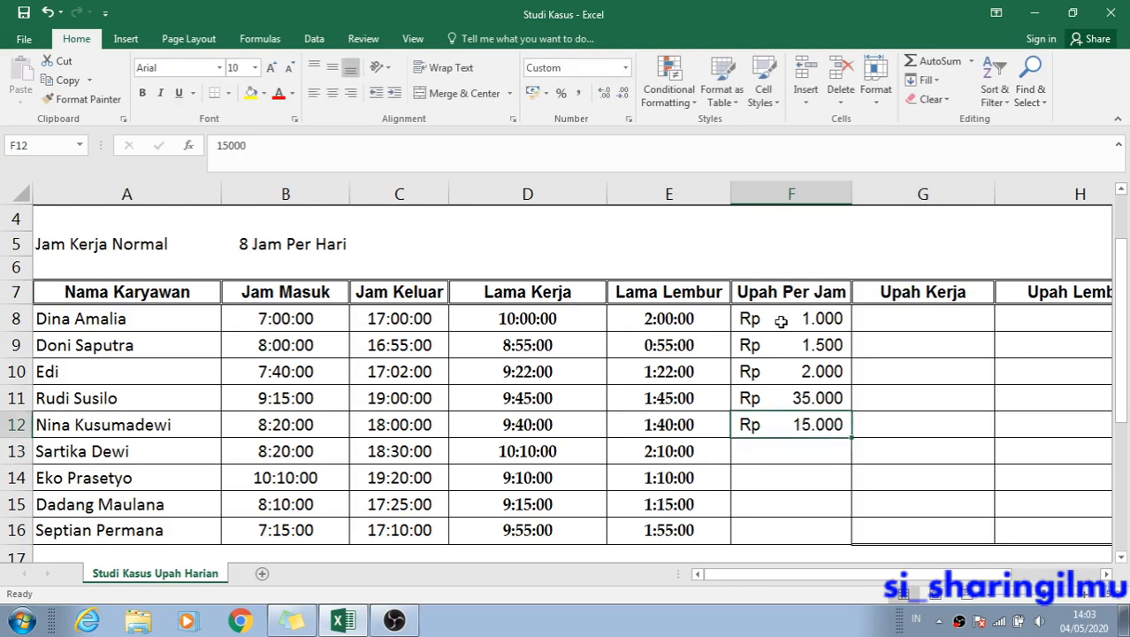
{"action": "type", "text": "1500"}
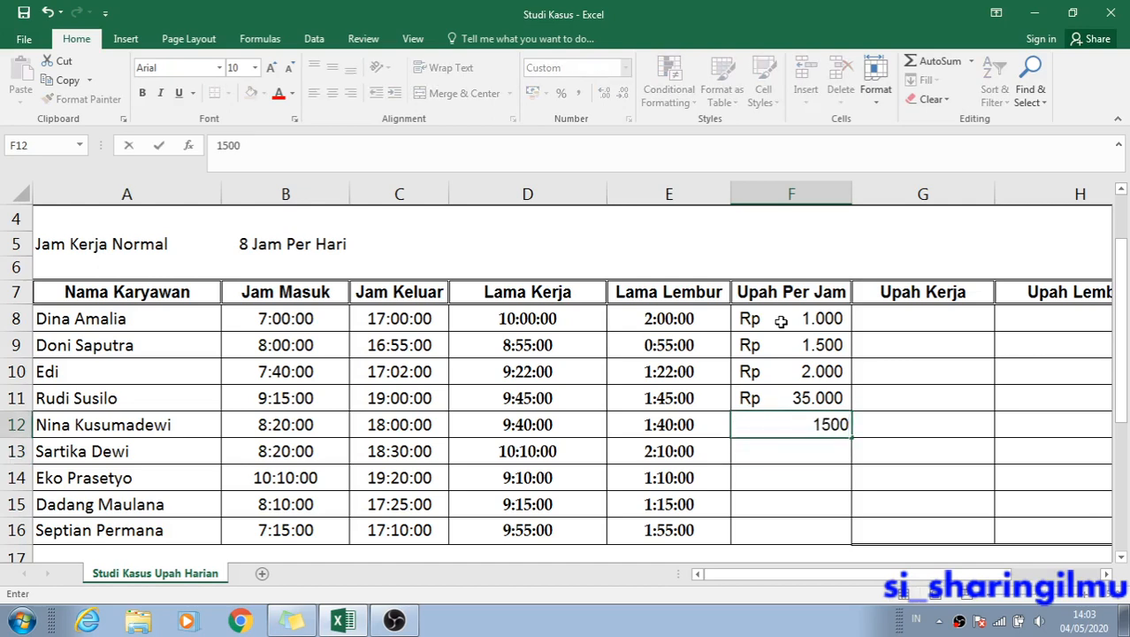
{"action": "key", "text": "Return"}
Enter the hourly wages 2000, 3000, 2000 and 1500 in the Upah Per Jam cells F13 to F16.
{"action": "type", "text": "2000"}
{"action": "key", "text": "Return"}
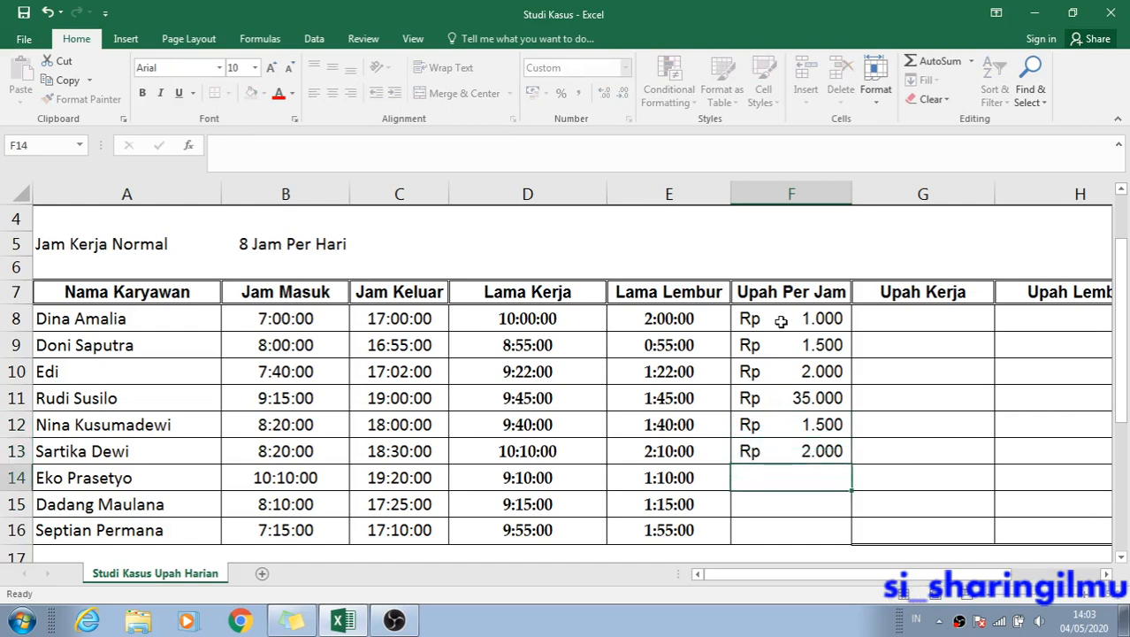
{"action": "type", "text": "3000"}
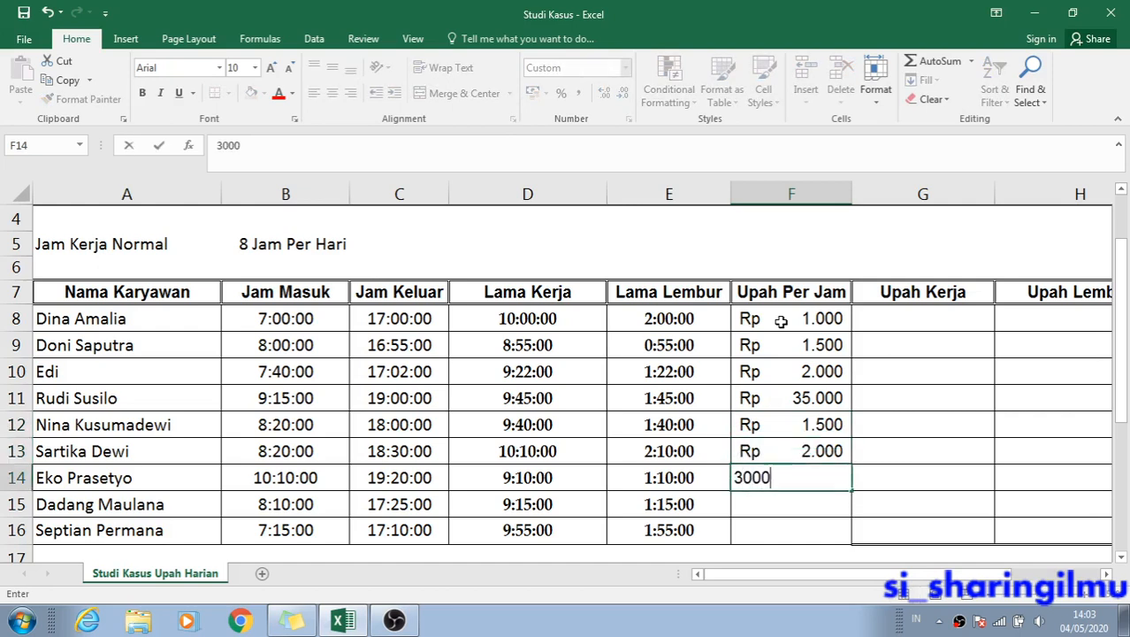
{"action": "key", "text": "Return"}
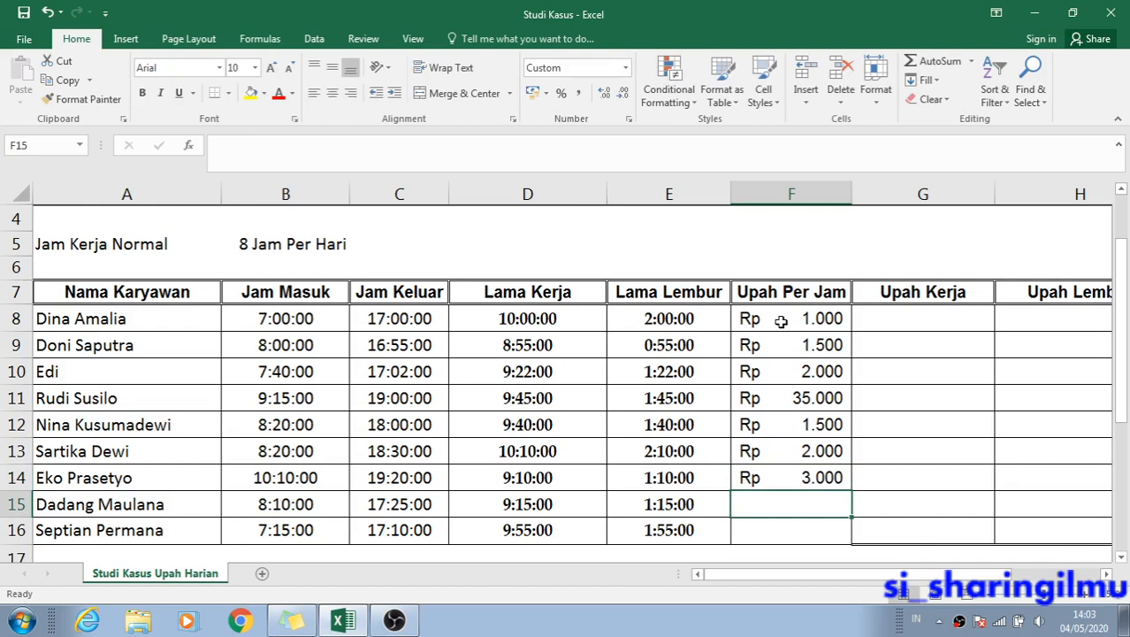
{"action": "type", "text": "4"}
{"action": "key", "text": "BackSpace"}
{"action": "type", "text": "2.000"}
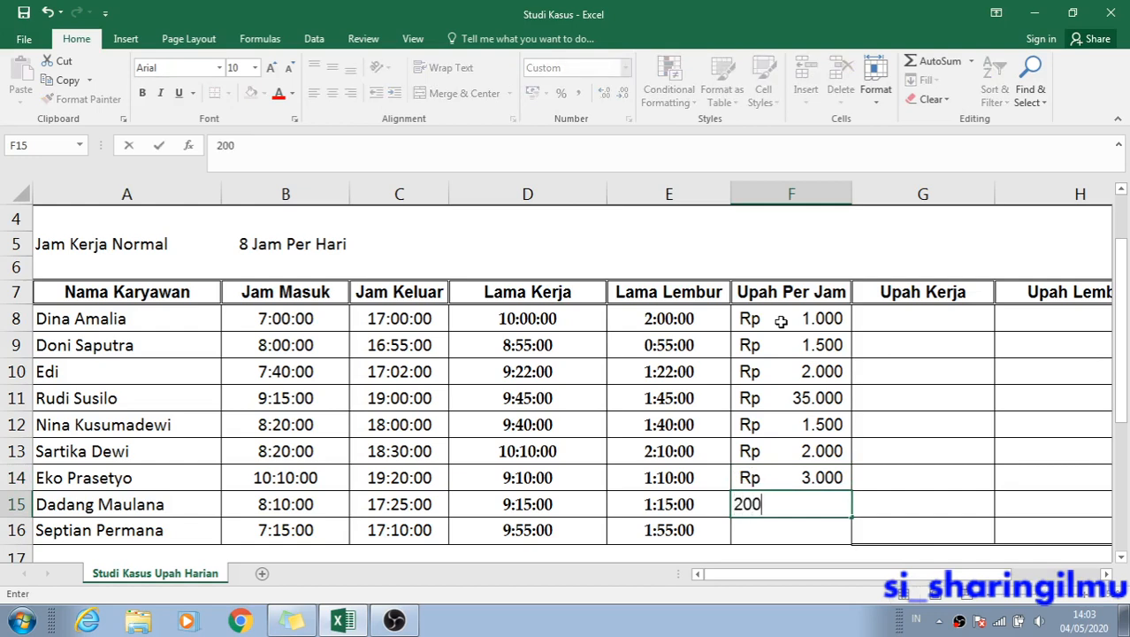
{"action": "key", "text": "Return"}
{"action": "type", "text": "1.500"}
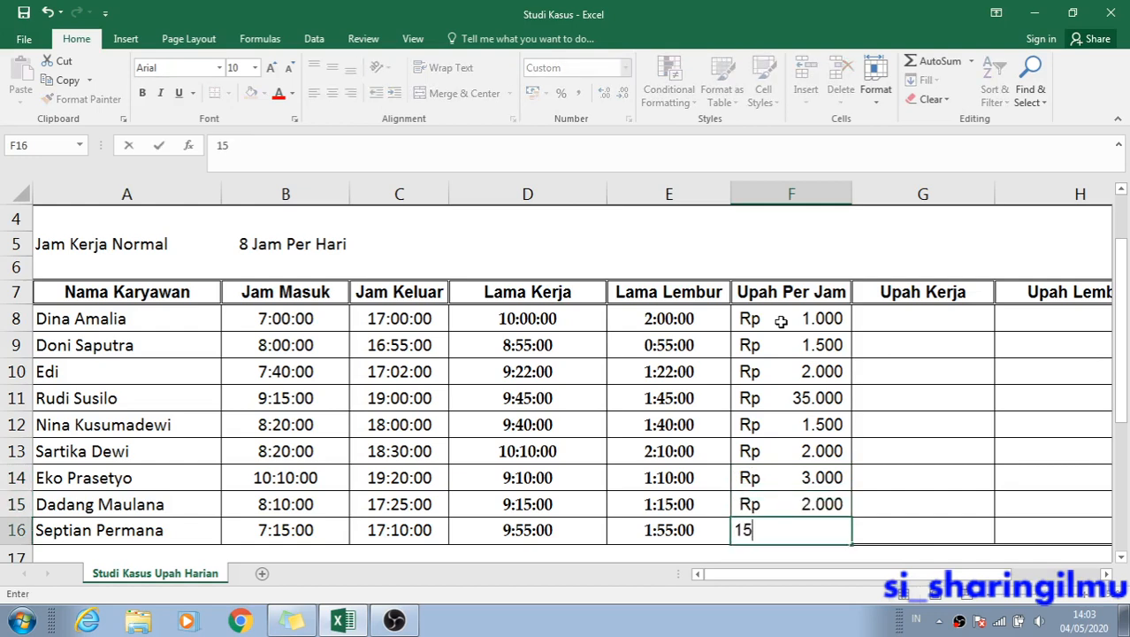
{"action": "key", "text": "Return"}
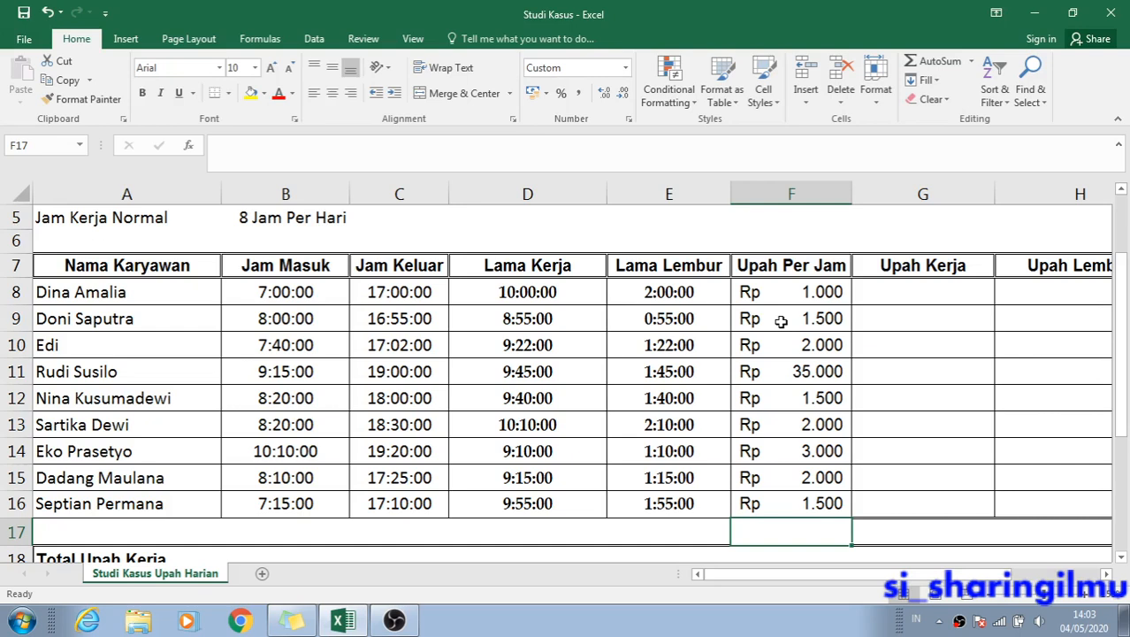
Review the Upah Per Jam values in F8:F16 and correct the hourly wage in F11 to 3500.
{"action": "left_click_drag", "start_coordinate": [790, 295], "coordinate": [824, 501]}
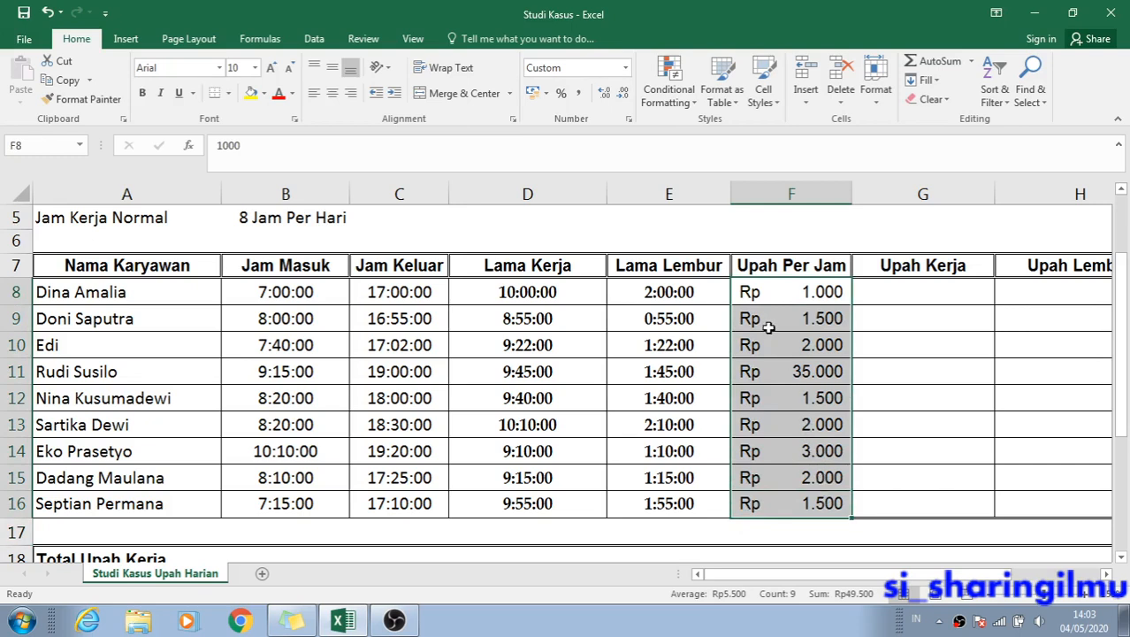
{"action": "left_click", "coordinate": [766, 300]}
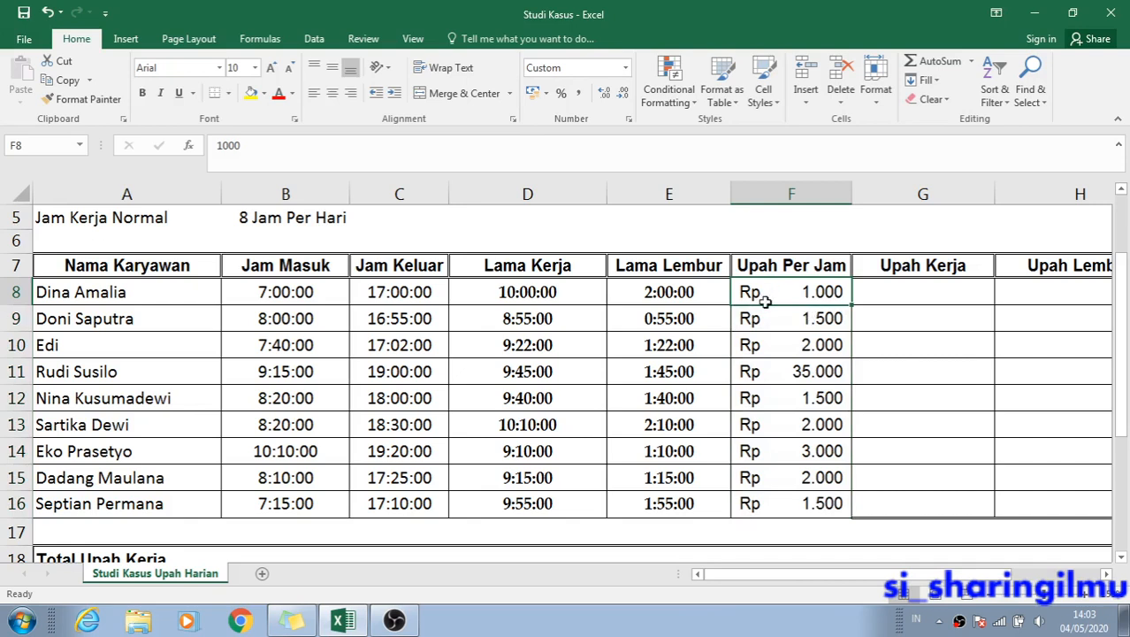
{"action": "left_click", "coordinate": [818, 324]}
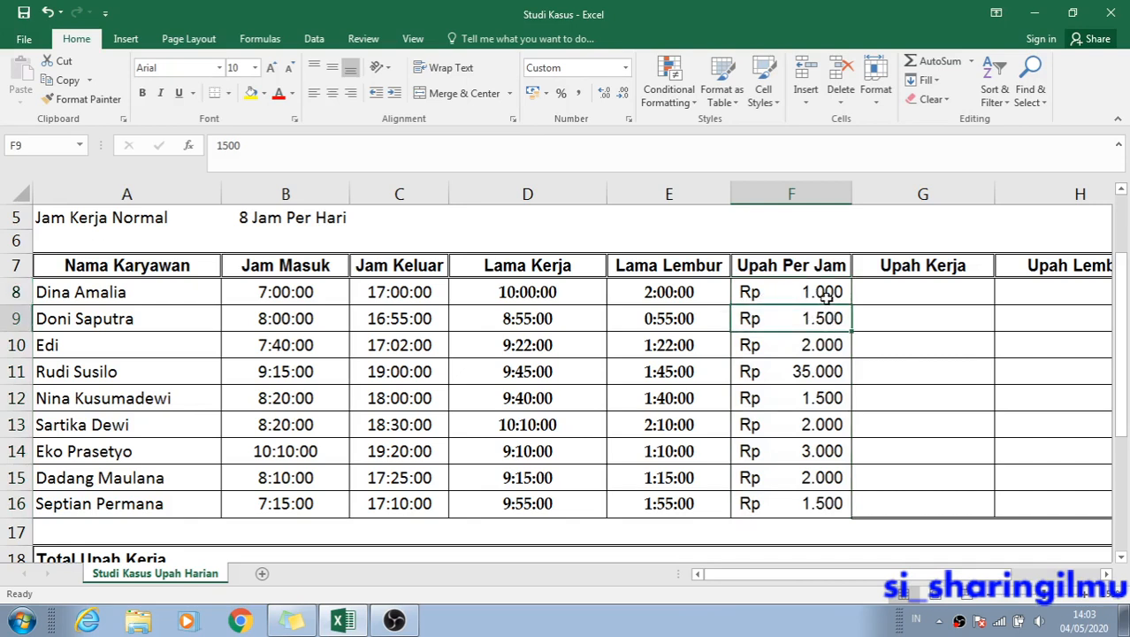
{"action": "left_click", "coordinate": [839, 372]}
{"action": "type", "text": "3500"}
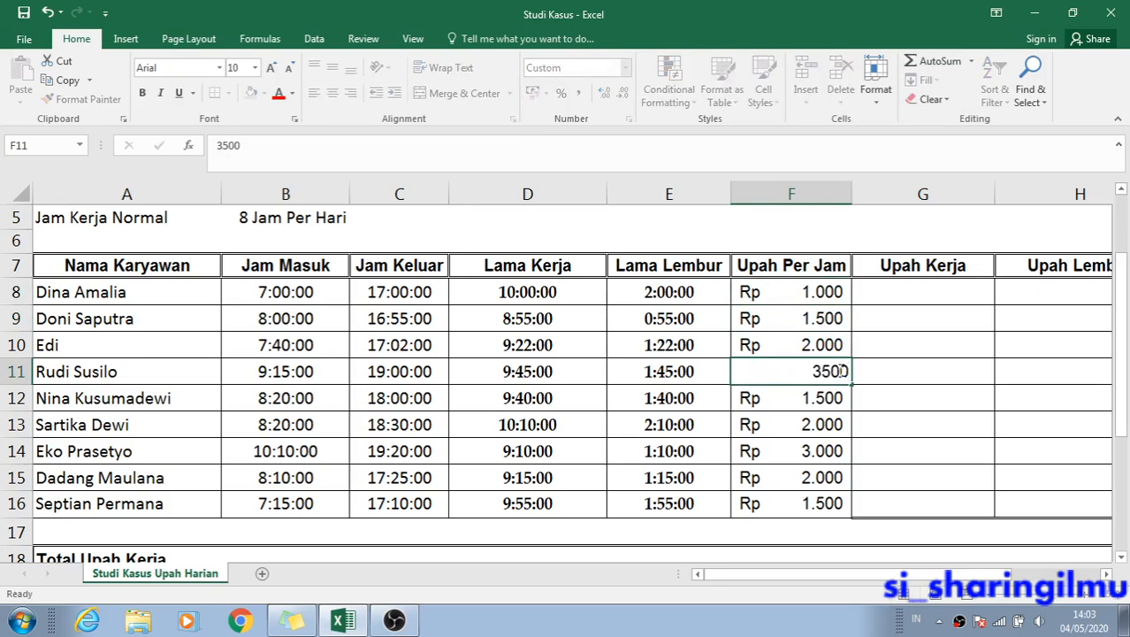
{"action": "key", "text": "Return"}
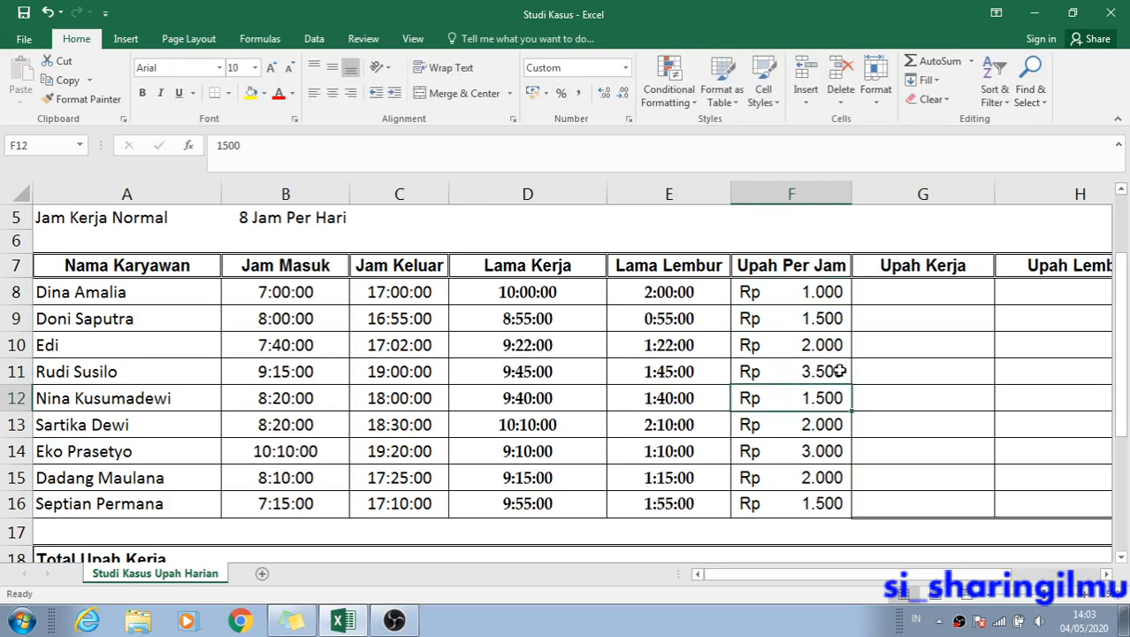
Fill the hourly wage of 1000 from F8 down to F16 so every employee gets the same rate.
{"action": "left_click", "coordinate": [839, 371]}
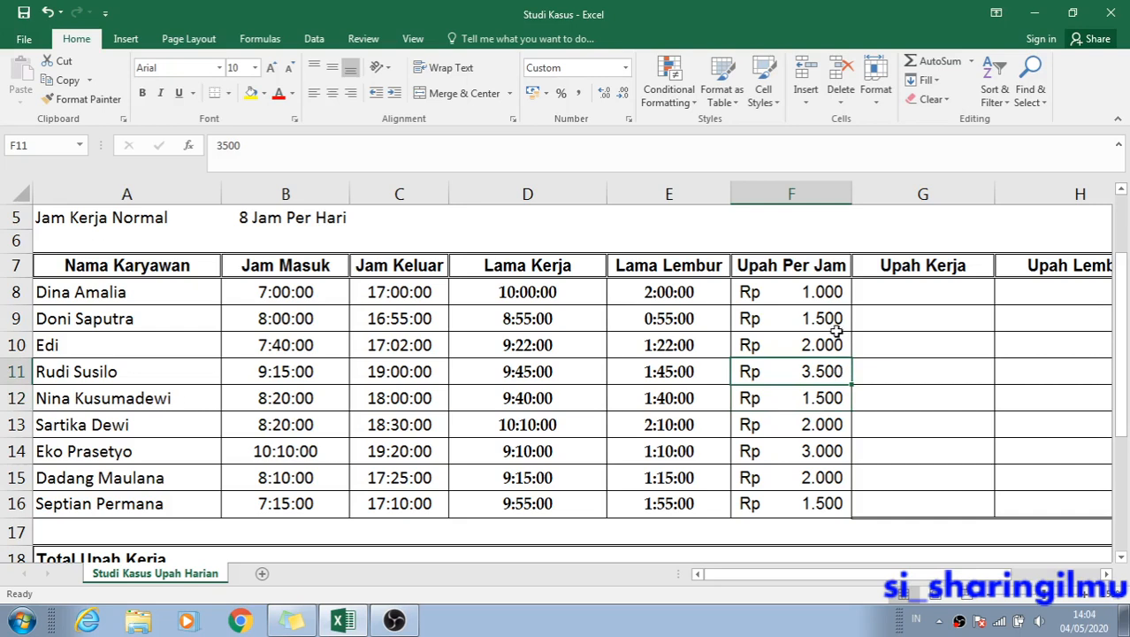
{"action": "left_click", "coordinate": [833, 329]}
{"action": "left_click", "coordinate": [827, 300]}
{"action": "left_click_drag", "start_coordinate": [851, 305], "coordinate": [865, 511]}
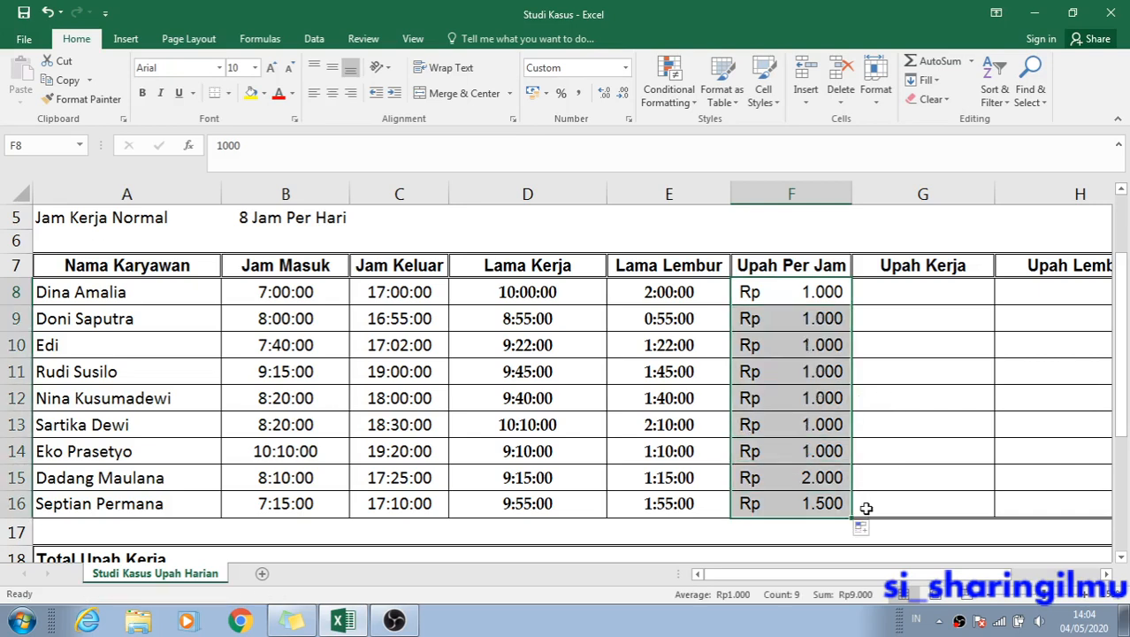
{"action": "left_click", "coordinate": [787, 413]}
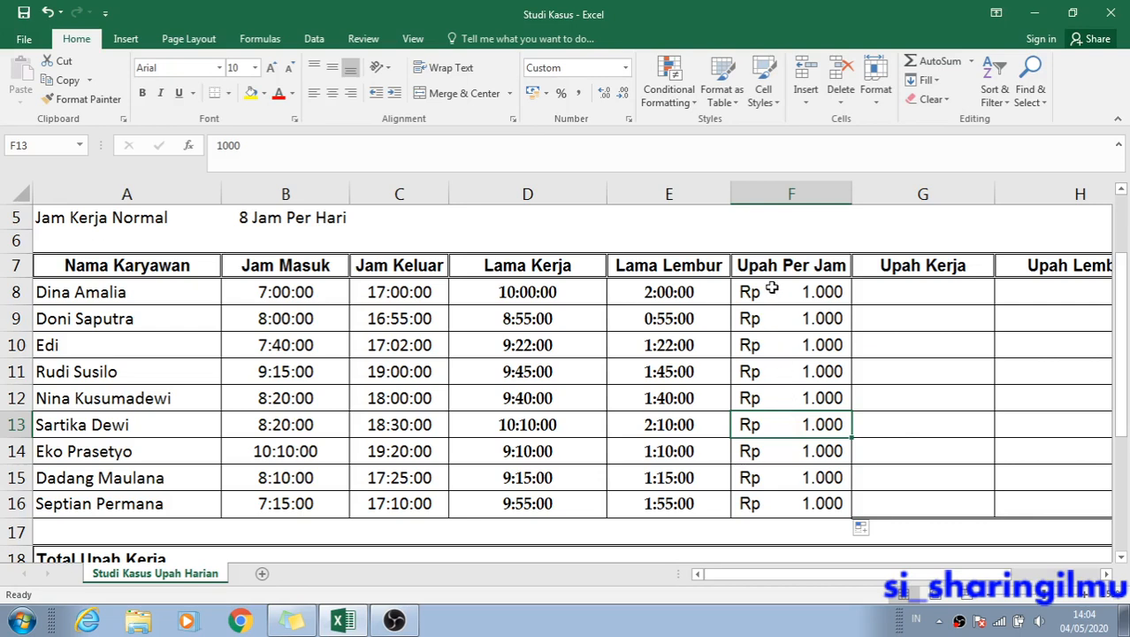
Following the Upah Kerja rule in Ketentuan Soal, build the formula =F8*B5 in the Upah Kerja cell G8.
{"action": "scroll", "coordinate": [798, 366], "scroll_direction": "down", "scroll_amount": 4}
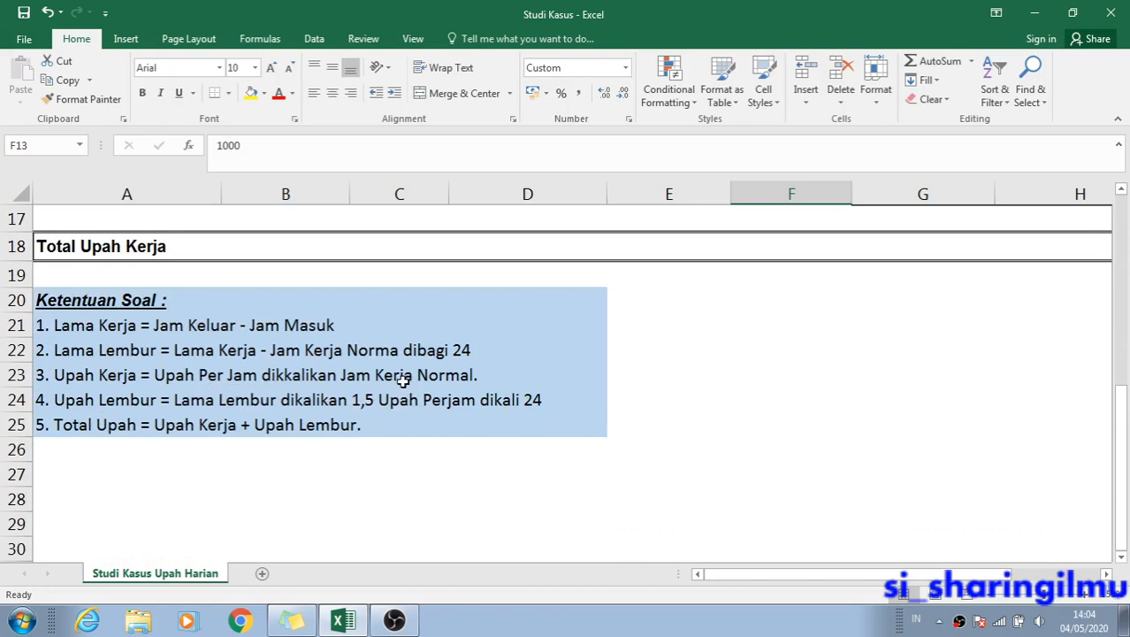
{"action": "scroll", "coordinate": [442, 382], "scroll_direction": "up", "scroll_amount": 4}
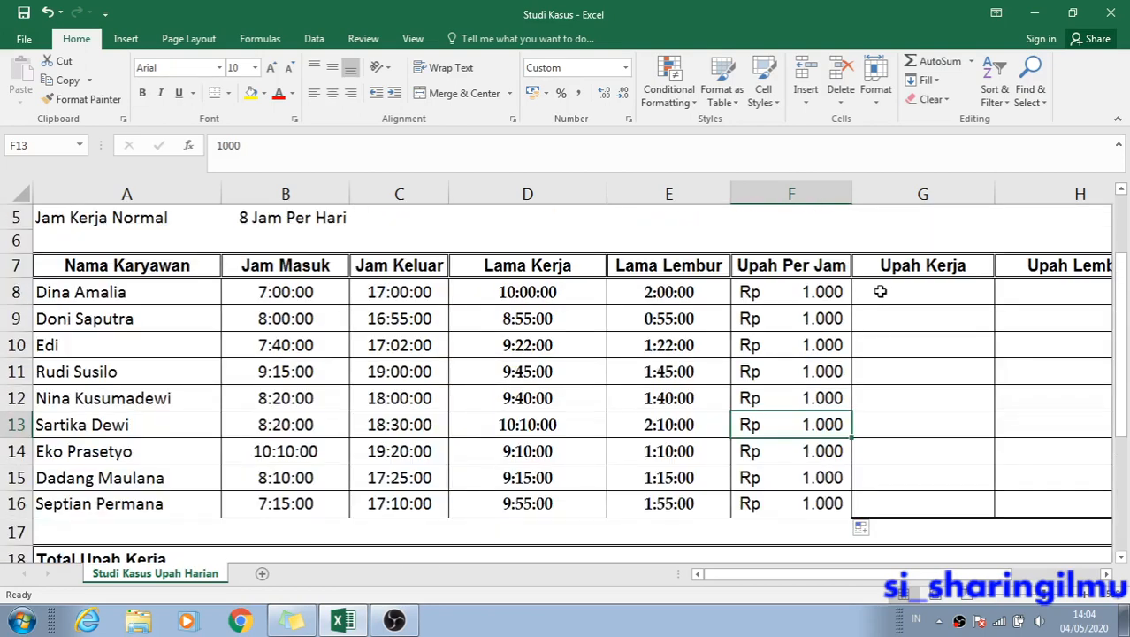
{"action": "left_click", "coordinate": [880, 291]}
{"action": "scroll", "coordinate": [871, 296], "scroll_direction": "down", "scroll_amount": 4}
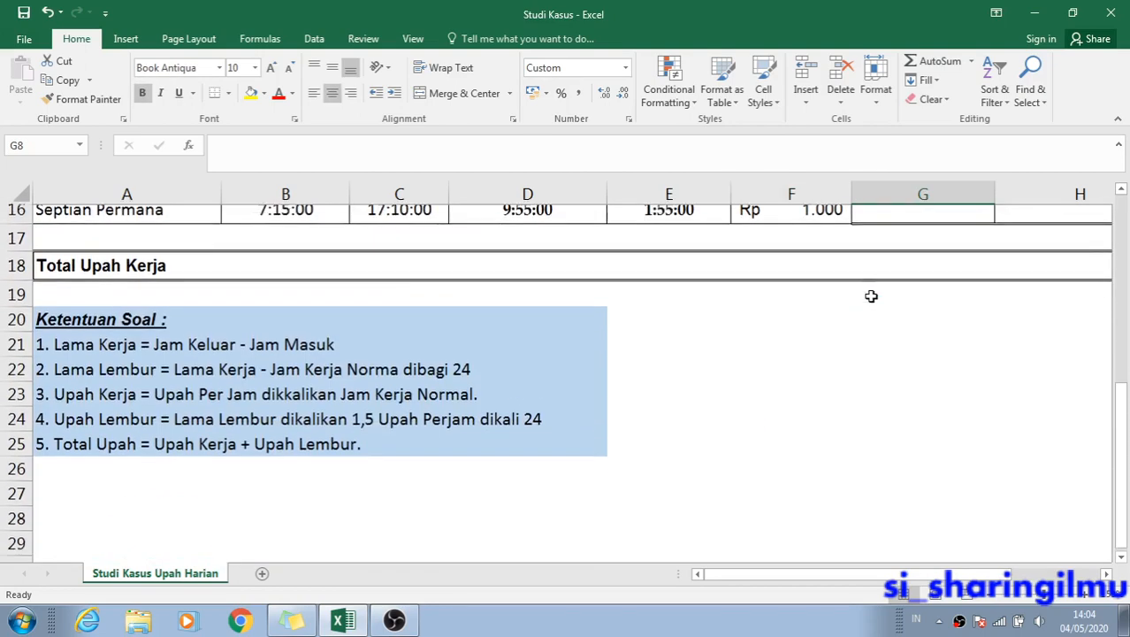
{"action": "scroll", "coordinate": [319, 387], "scroll_direction": "up", "scroll_amount": 1}
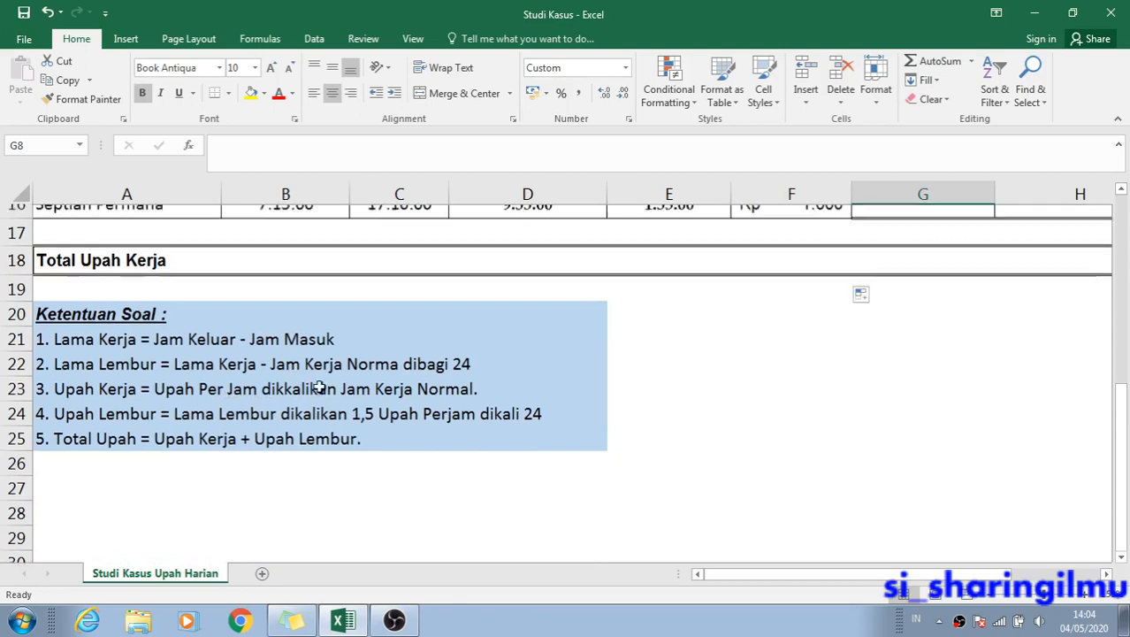
{"action": "scroll", "coordinate": [319, 387], "scroll_direction": "up", "scroll_amount": 5}
{"action": "double_click", "coordinate": [874, 376]}
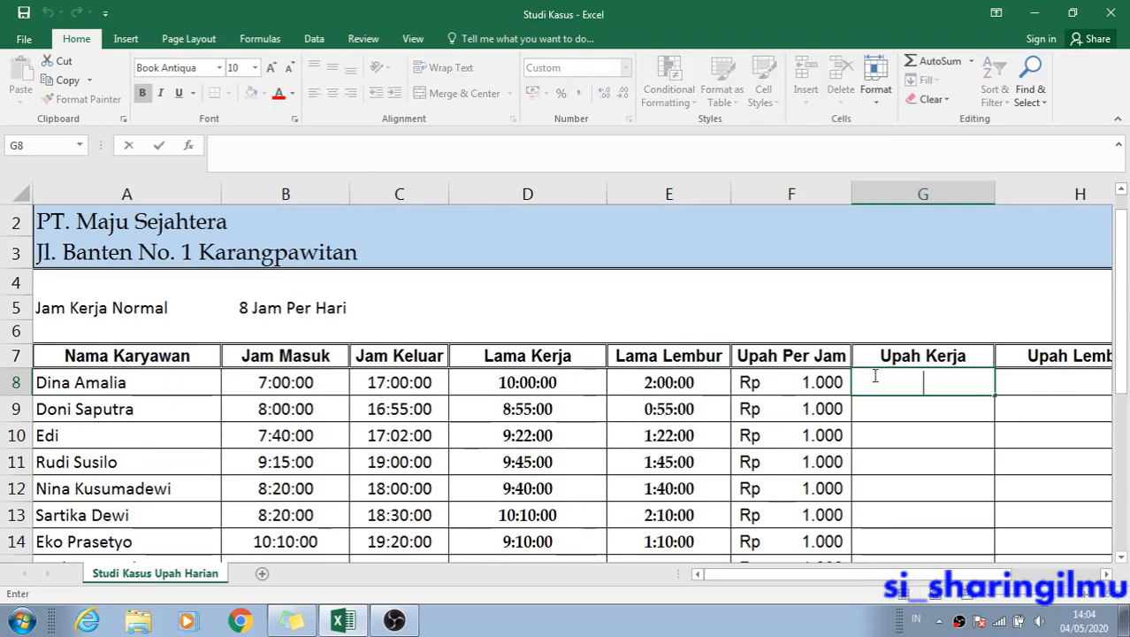
{"action": "type", "text": "="}
{"action": "left_click", "coordinate": [818, 375]}
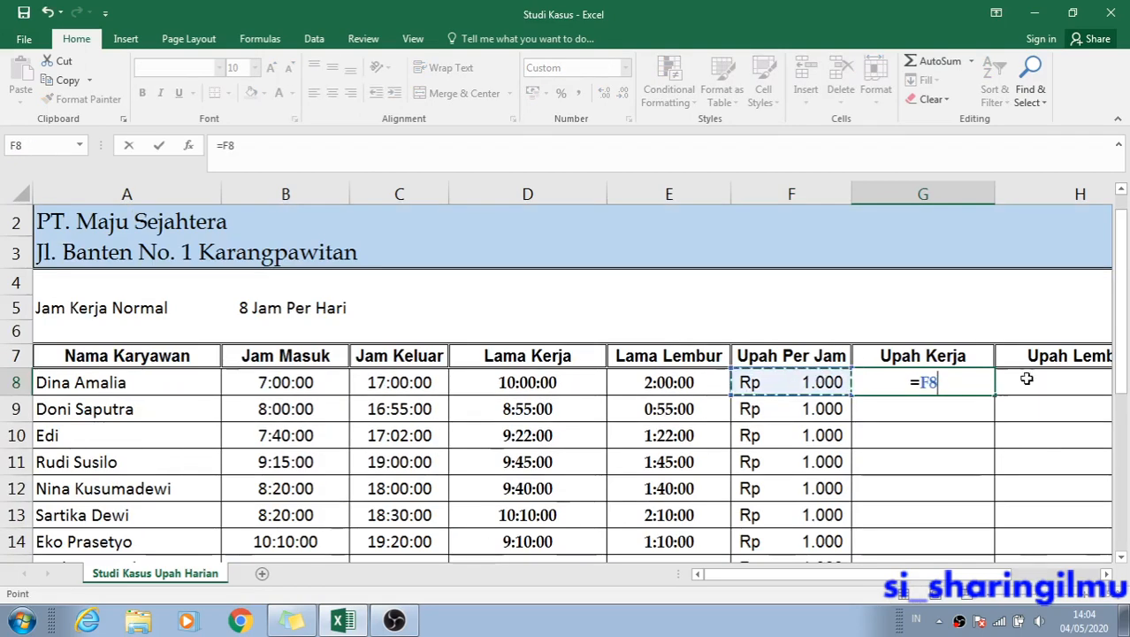
{"action": "type", "text": "*"}
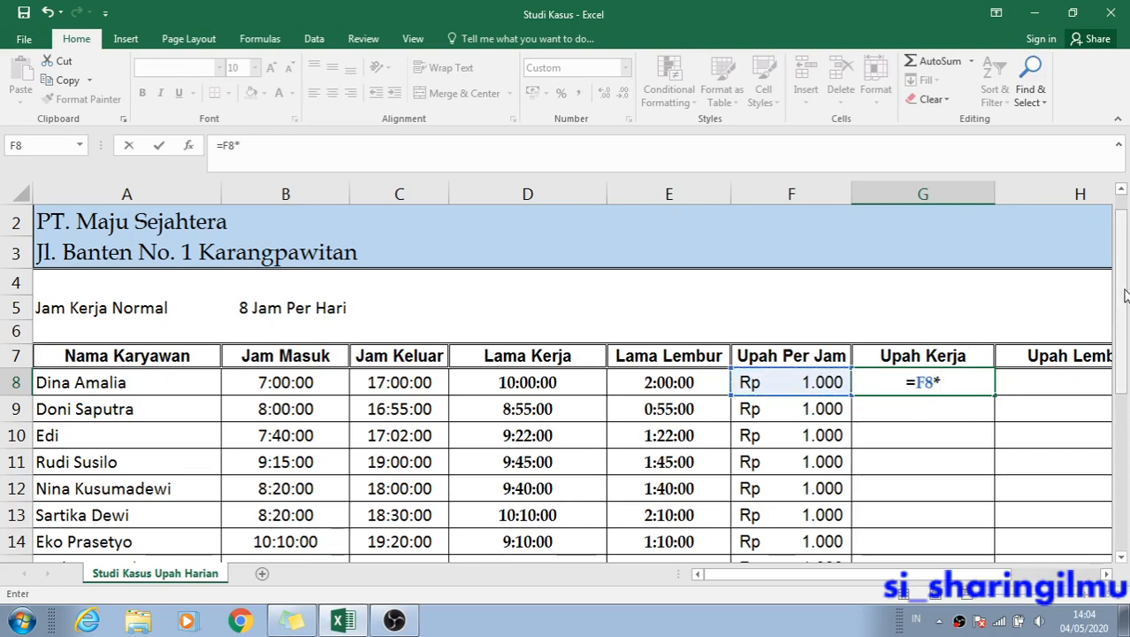
{"action": "left_click_drag", "start_coordinate": [1124, 294], "coordinate": [1126, 437]}
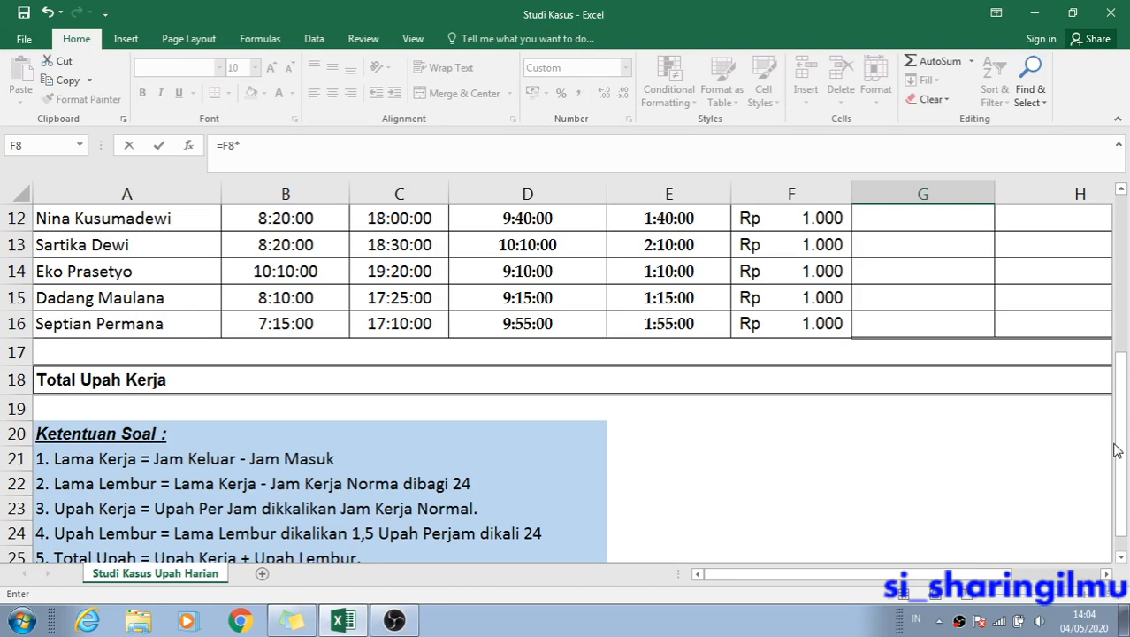
{"action": "left_click_drag", "start_coordinate": [1116, 450], "coordinate": [1117, 309]}
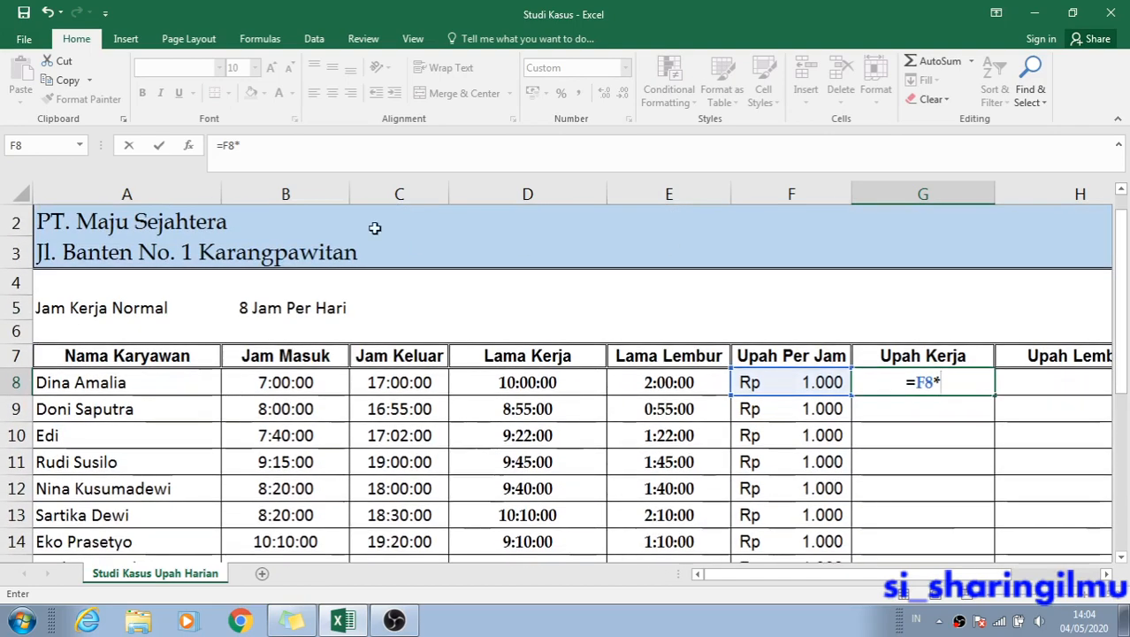
{"action": "left_click", "coordinate": [320, 308]}
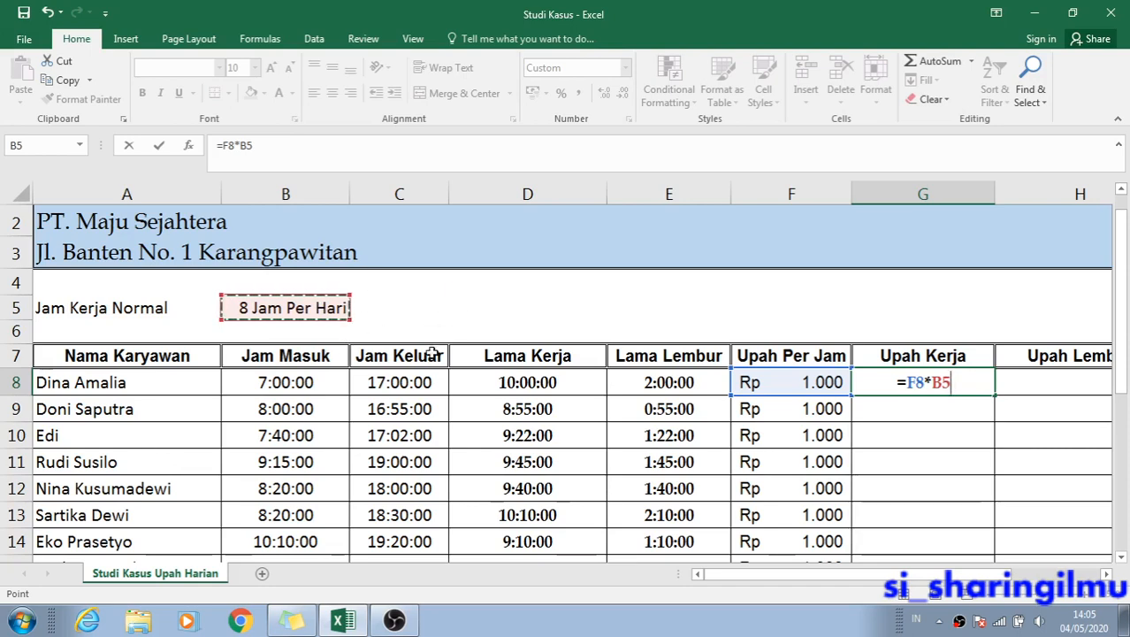
Make the B5 reference absolute so that G8 holds =F8*$B$5, and commit the formula.
{"action": "left_click", "coordinate": [940, 383]}
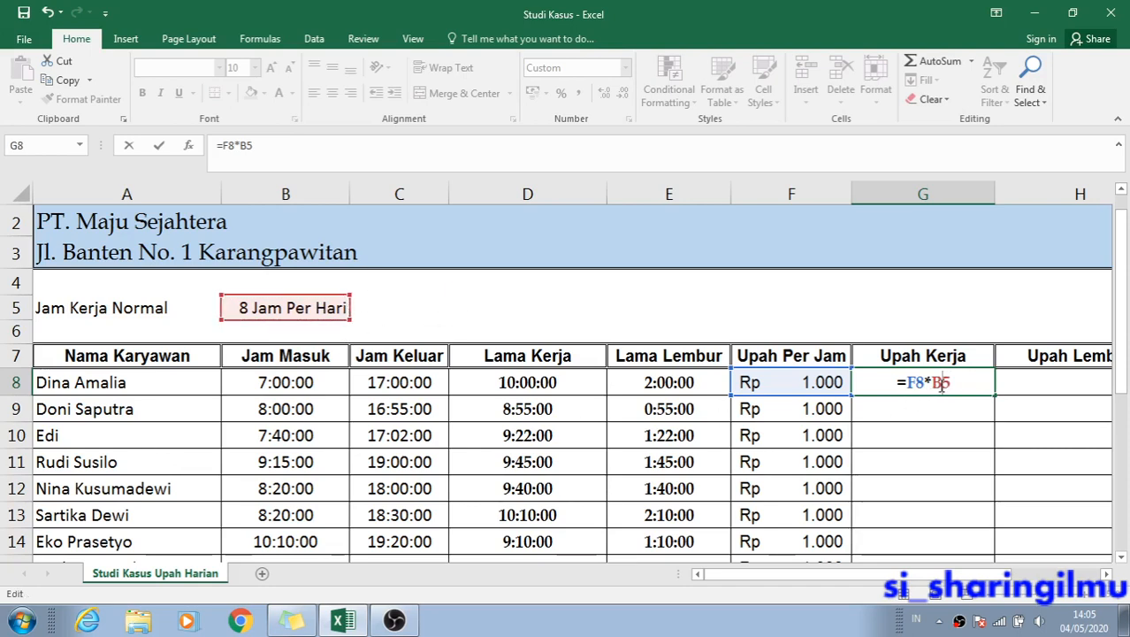
{"action": "key", "text": "F4"}
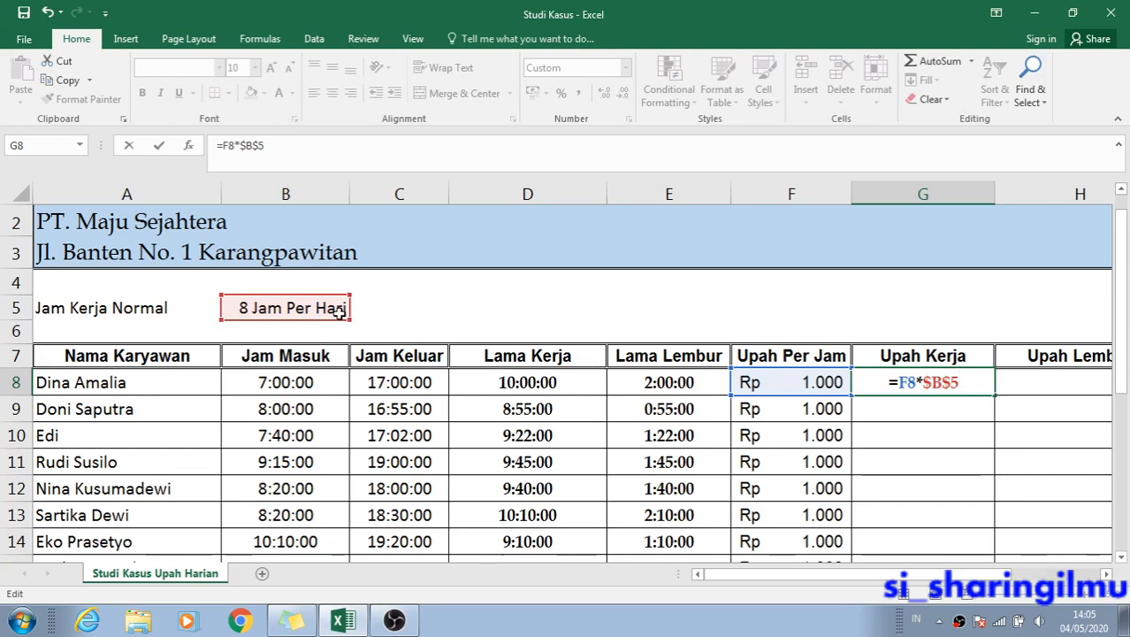
{"action": "key", "text": "Return"}
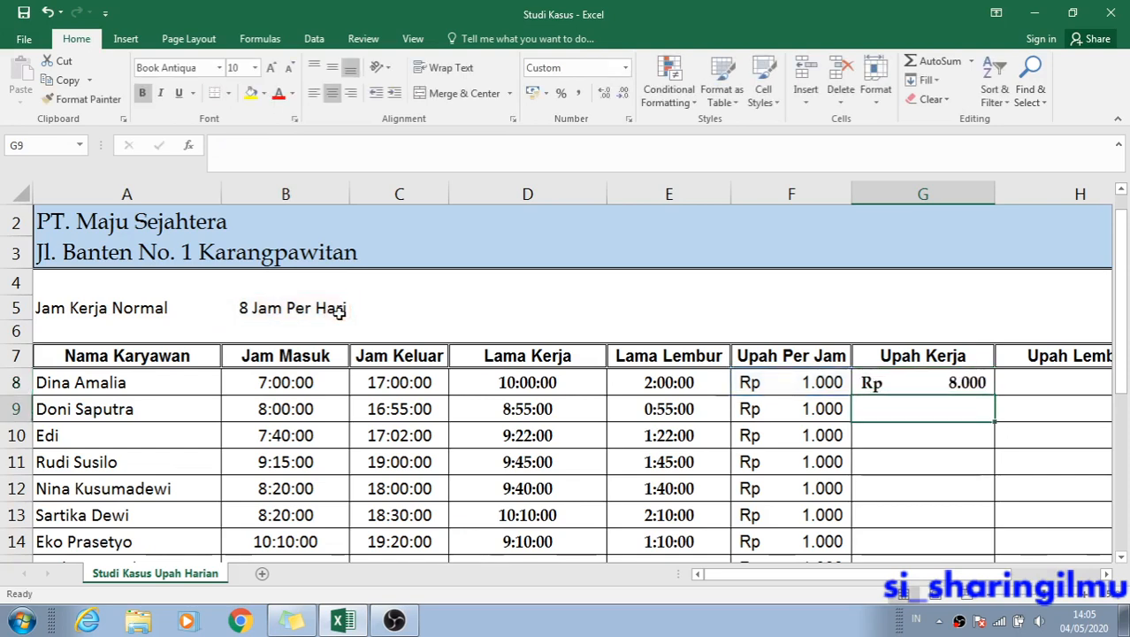
Fill the Upah Kerja formula from G8 down to G16 and check the copied formulas in the column.
{"action": "left_click", "coordinate": [908, 384]}
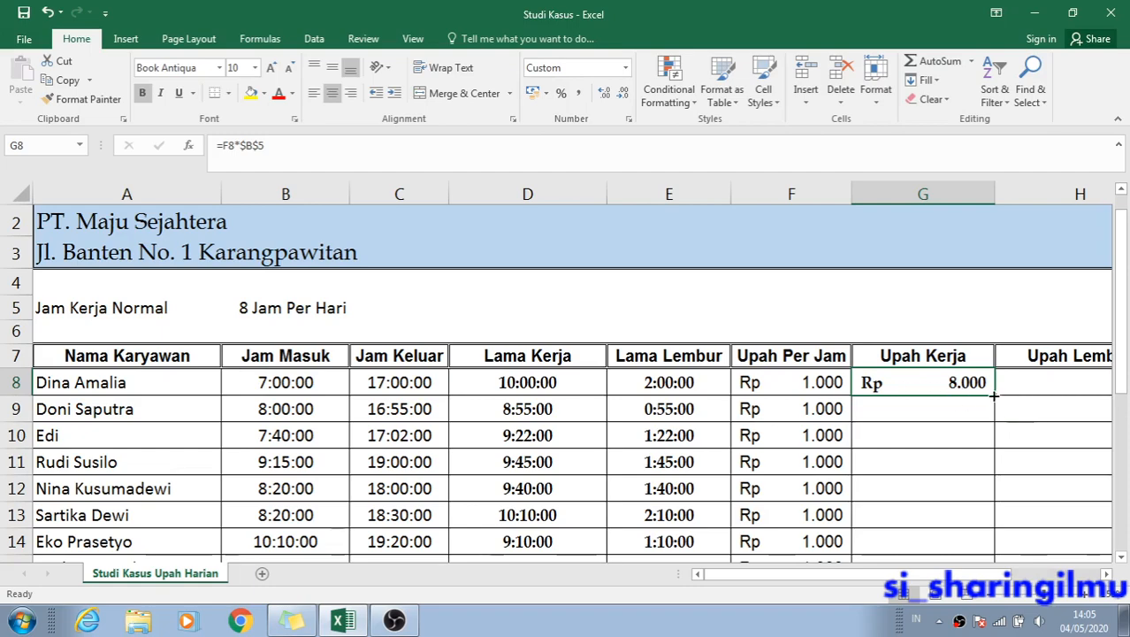
{"action": "left_click_drag", "start_coordinate": [995, 396], "coordinate": [994, 515]}
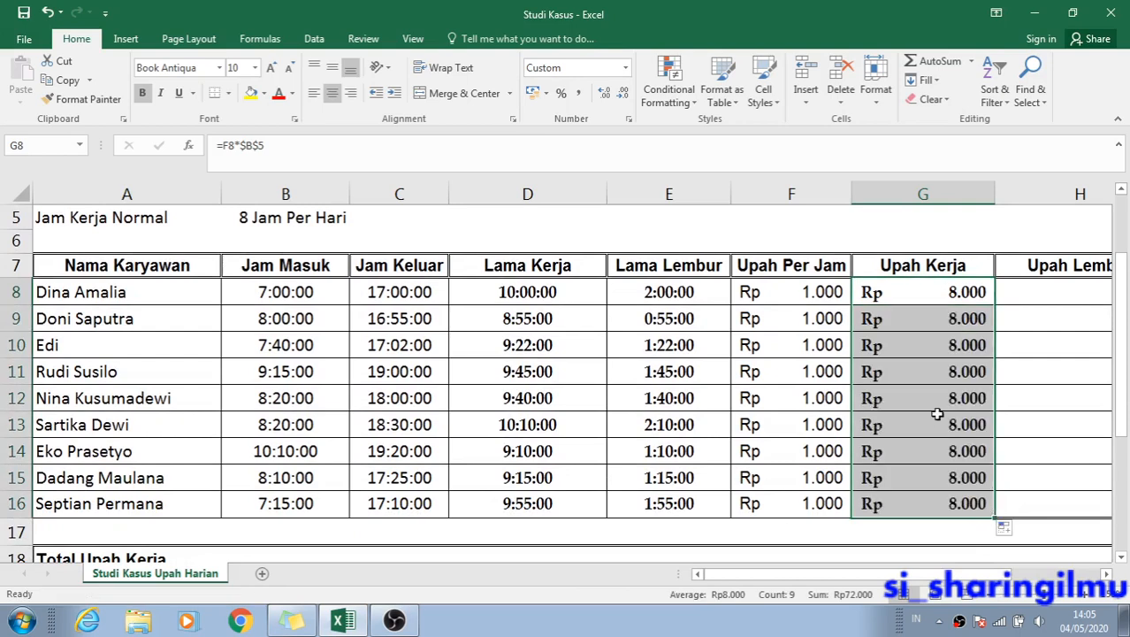
{"action": "left_click", "coordinate": [912, 293]}
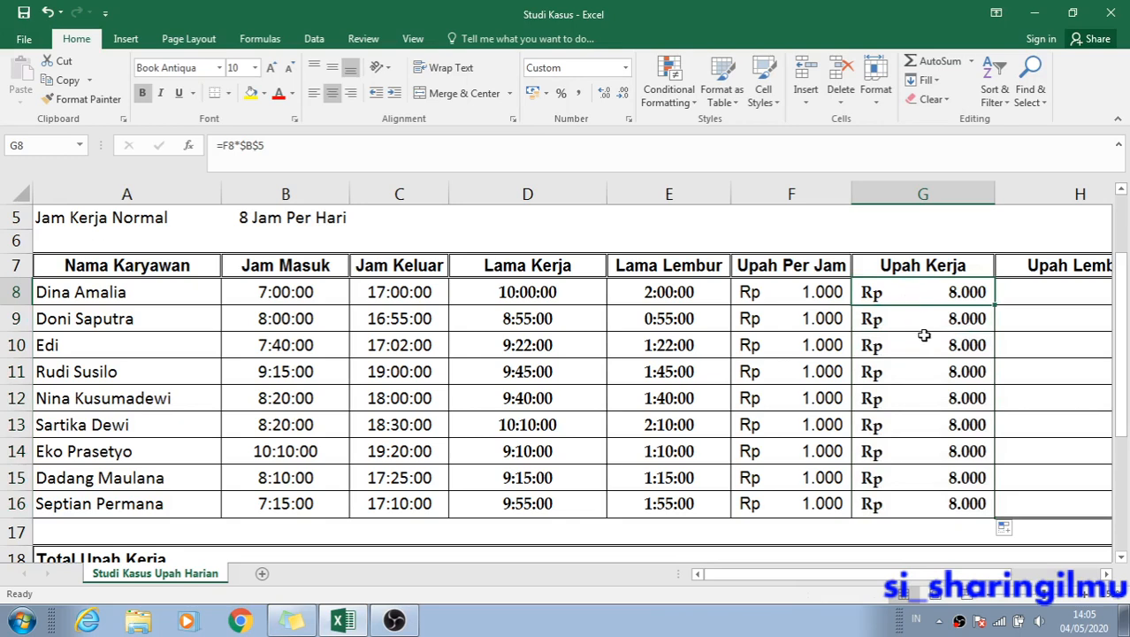
{"action": "left_click", "coordinate": [923, 328]}
{"action": "left_click", "coordinate": [922, 344]}
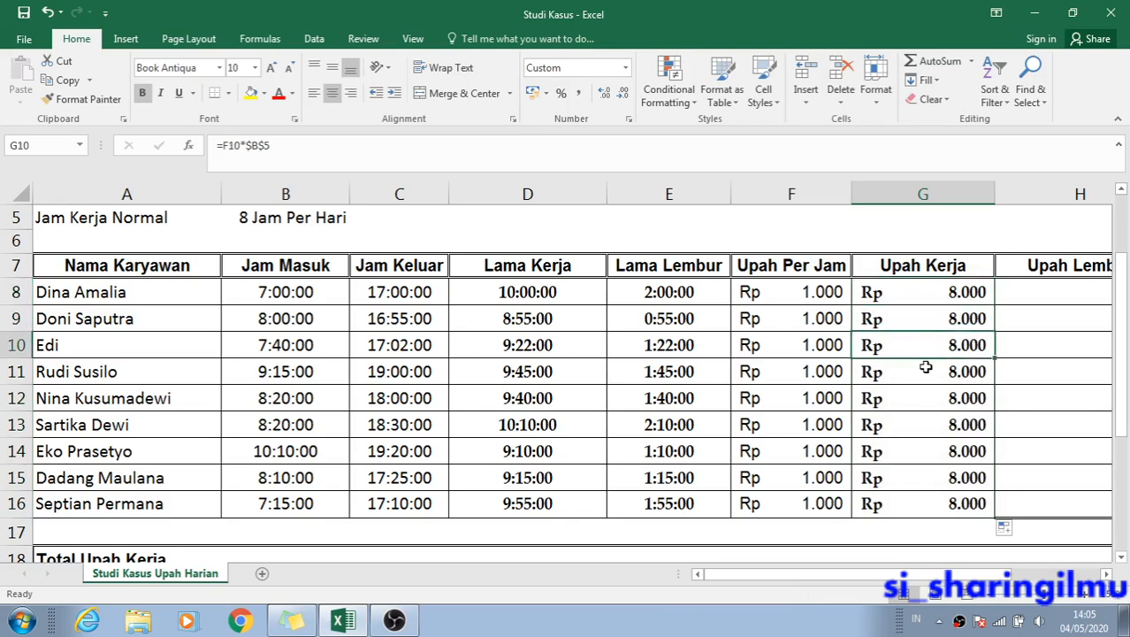
{"action": "left_click", "coordinate": [924, 372]}
{"action": "left_click", "coordinate": [922, 398]}
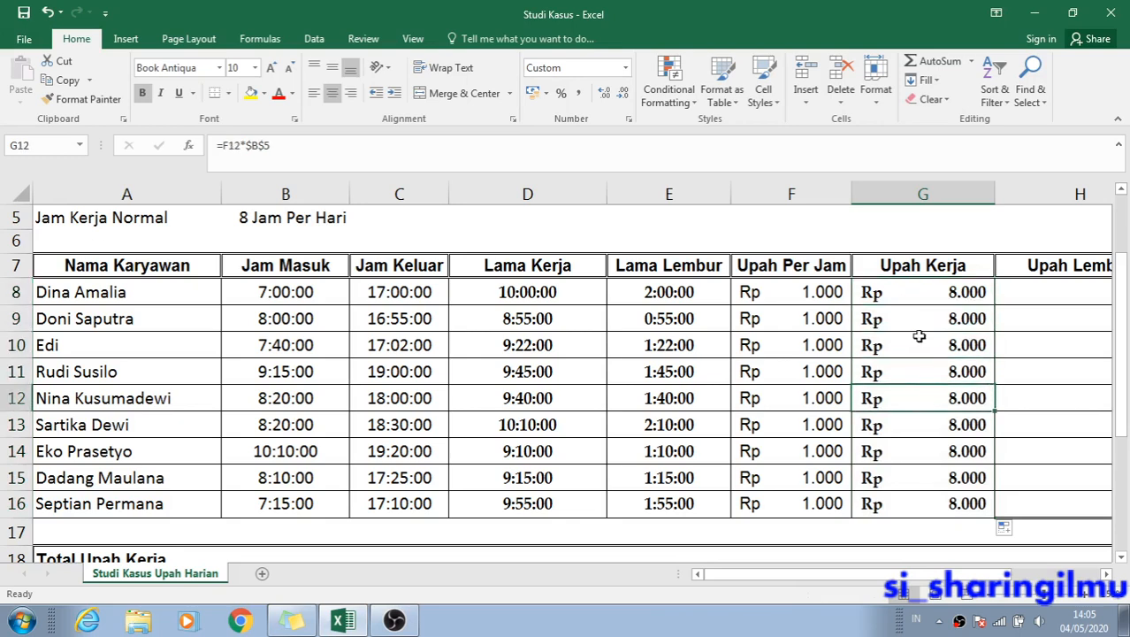
{"action": "left_click_drag", "start_coordinate": [911, 290], "coordinate": [954, 498]}
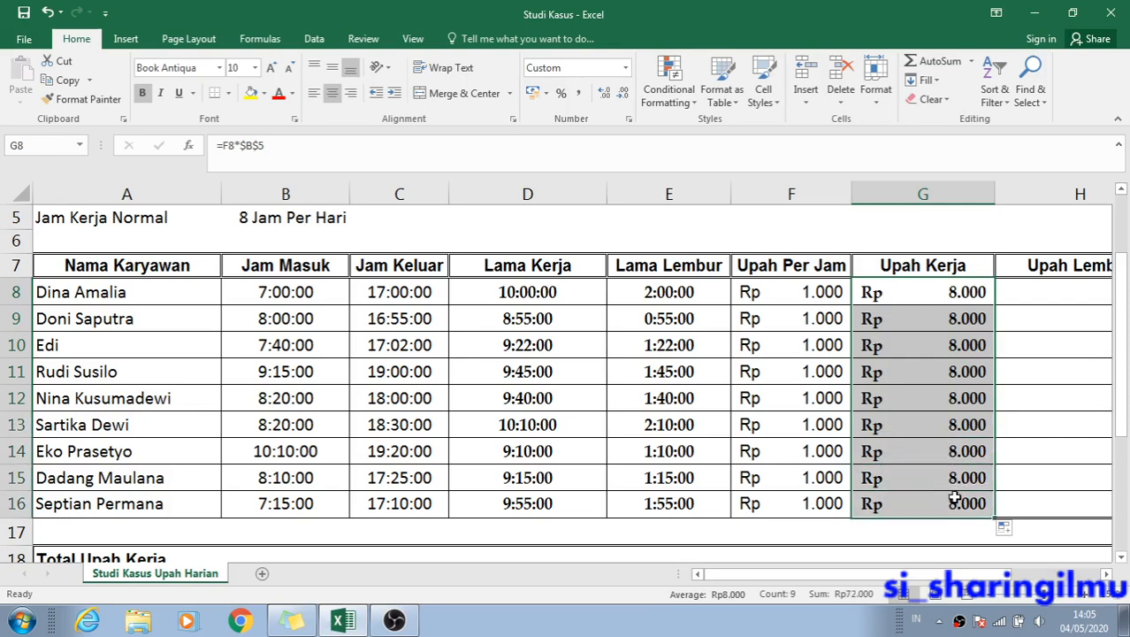
{"action": "left_click", "coordinate": [902, 293]}
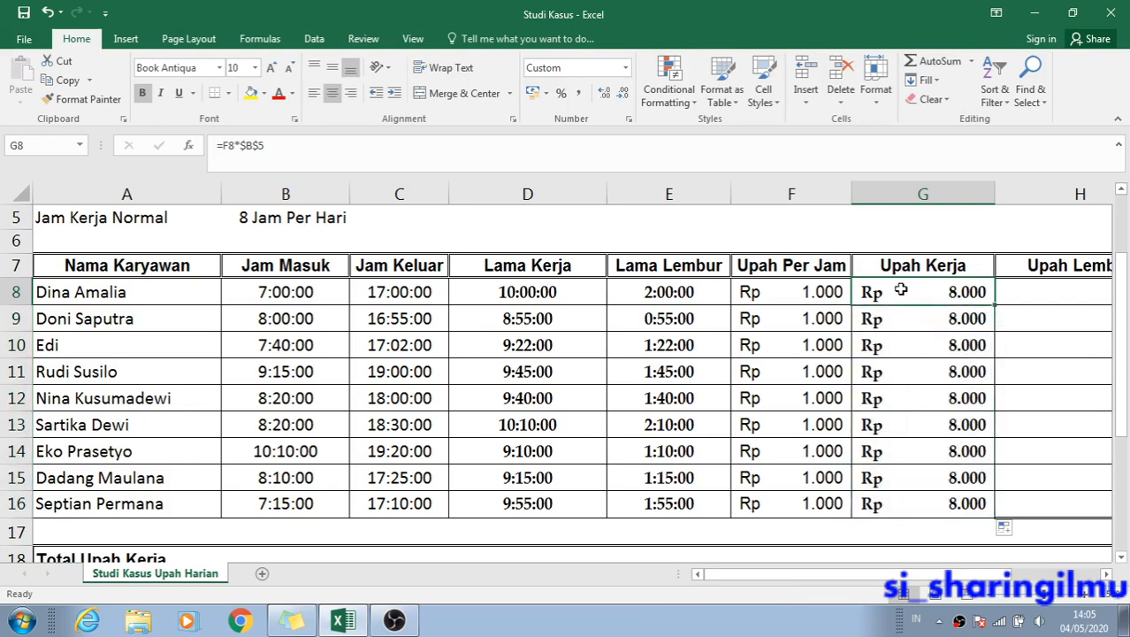
With the Upah Lembur cell H8 selected, read the overtime pay rule in the Ketentuan Soal list.
{"action": "left_click_drag", "start_coordinate": [925, 576], "coordinate": [987, 597]}
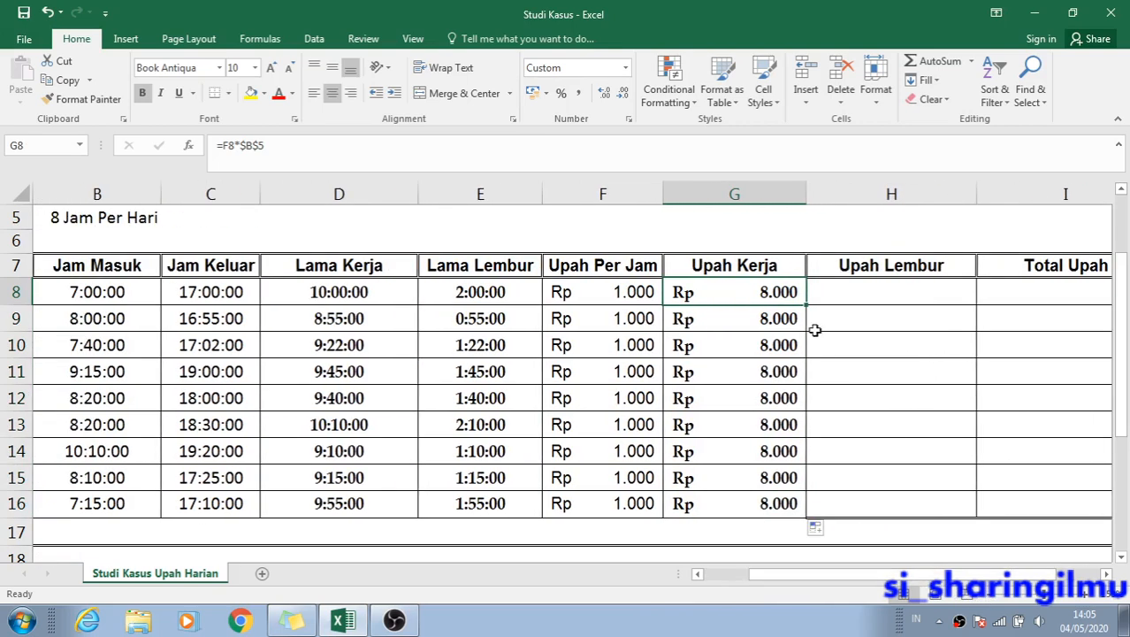
{"action": "left_click", "coordinate": [828, 301]}
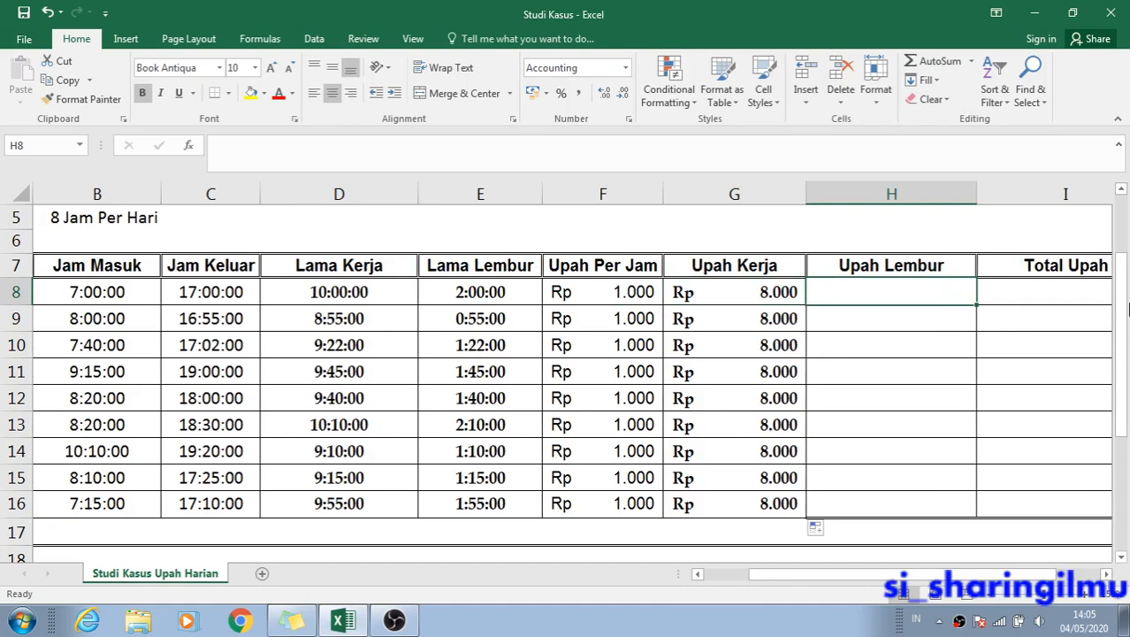
{"action": "left_click_drag", "start_coordinate": [1122, 314], "coordinate": [1121, 431]}
{"action": "scroll", "coordinate": [493, 407], "scroll_direction": "down", "scroll_amount": 2}
{"action": "left_click_drag", "start_coordinate": [756, 574], "coordinate": [697, 575]}
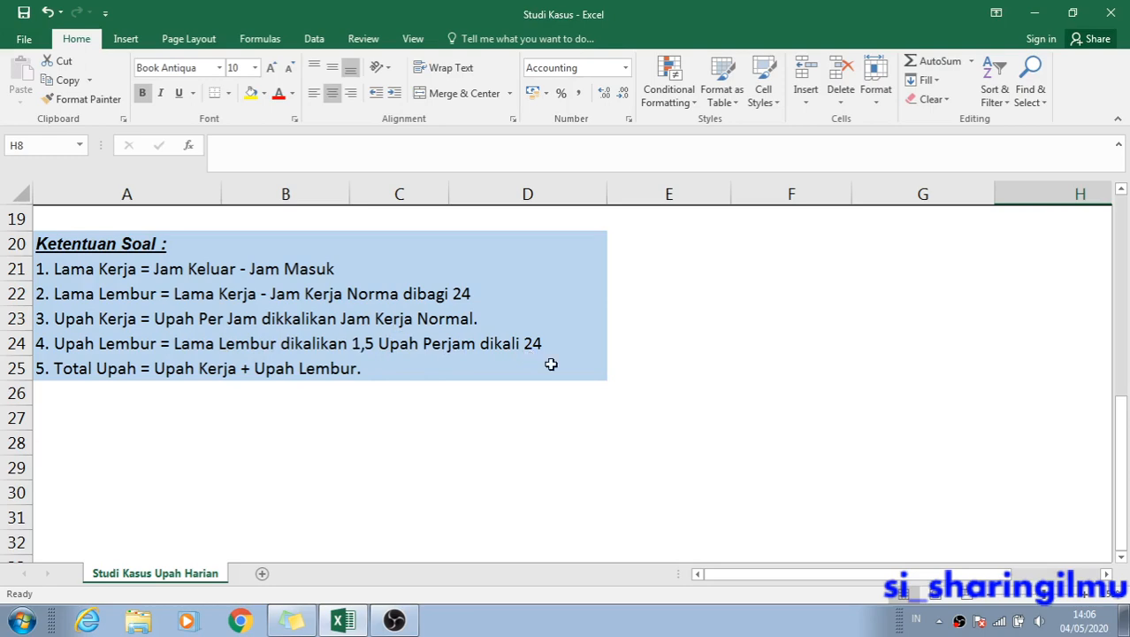
{"action": "left_click_drag", "start_coordinate": [747, 586], "coordinate": [884, 576]}
{"action": "left_click_drag", "start_coordinate": [1125, 493], "coordinate": [1114, 331]}
Enter the overtime pay formula =E8*1,5*F8*24 in the Upah Lembur cell H8.
{"action": "double_click", "coordinate": [809, 289]}
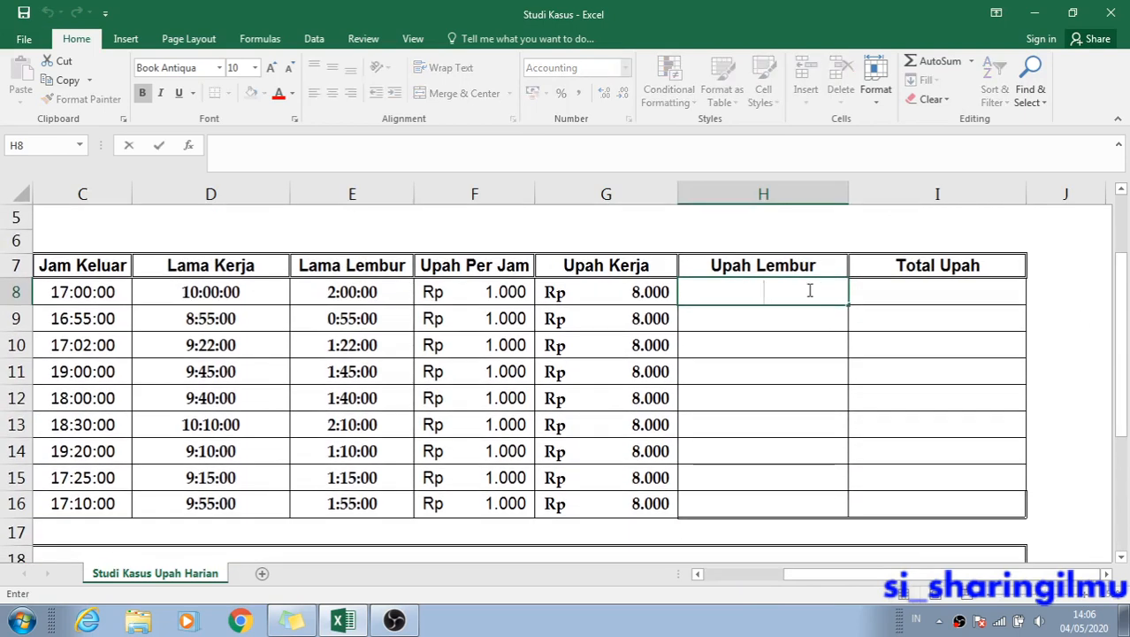
{"action": "type", "text": "="}
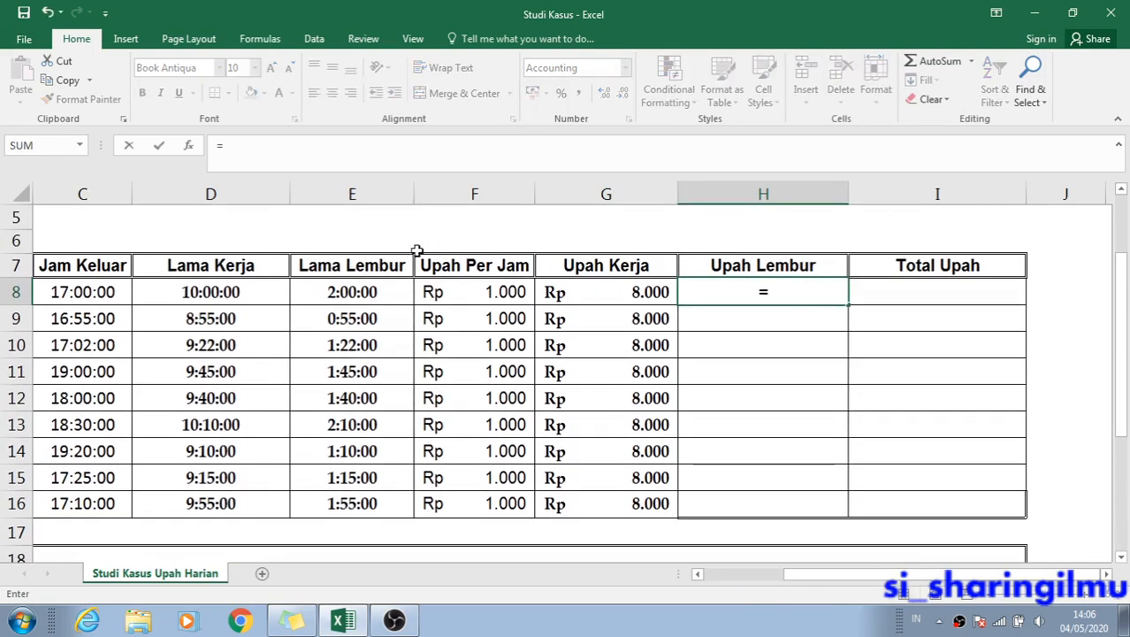
{"action": "left_click", "coordinate": [376, 293]}
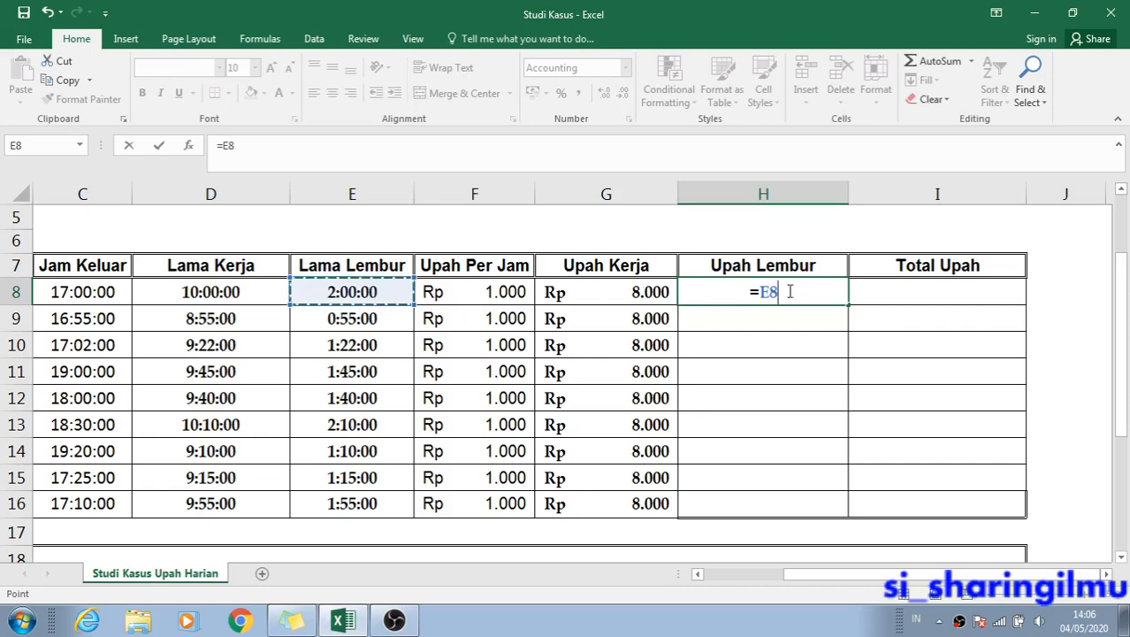
{"action": "type", "text": "*"}
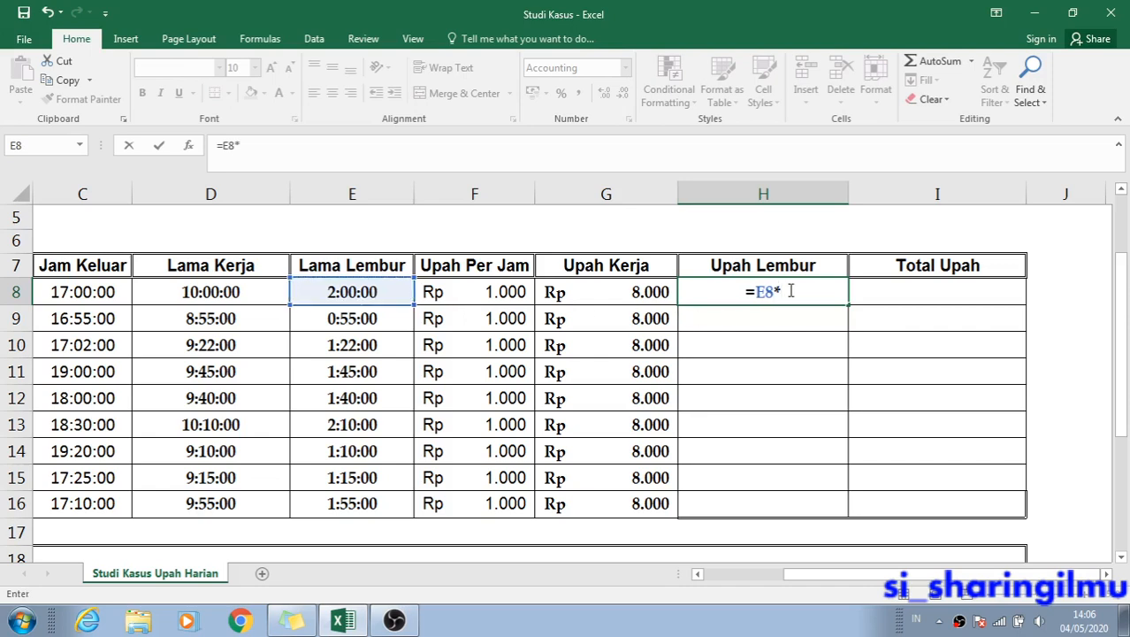
{"action": "type", "text": "1,5"}
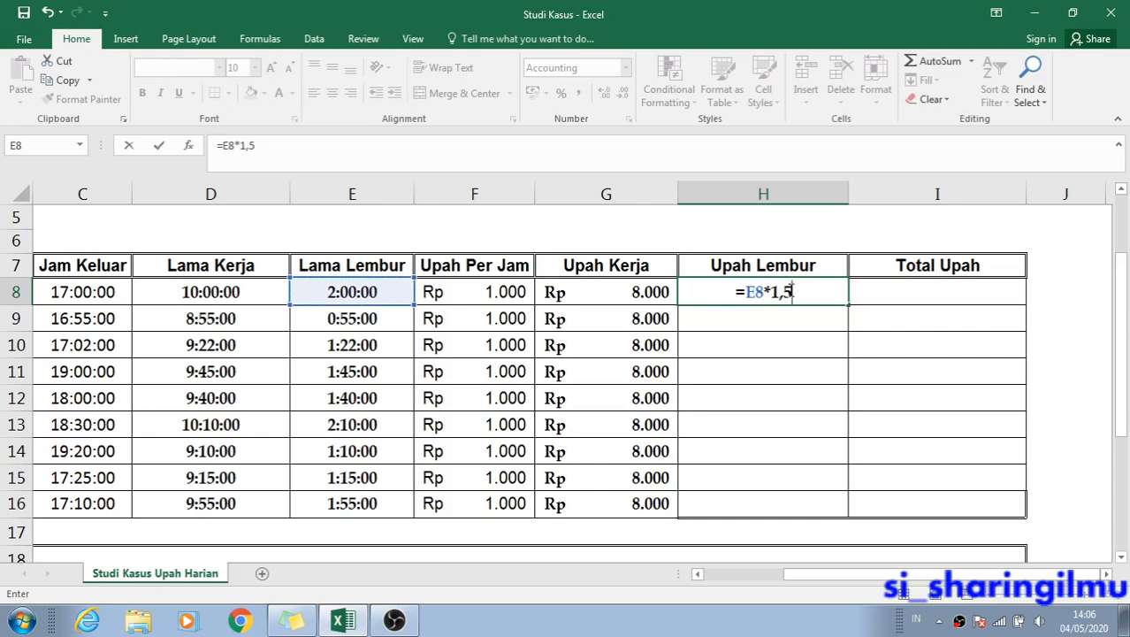
{"action": "type", "text": "*"}
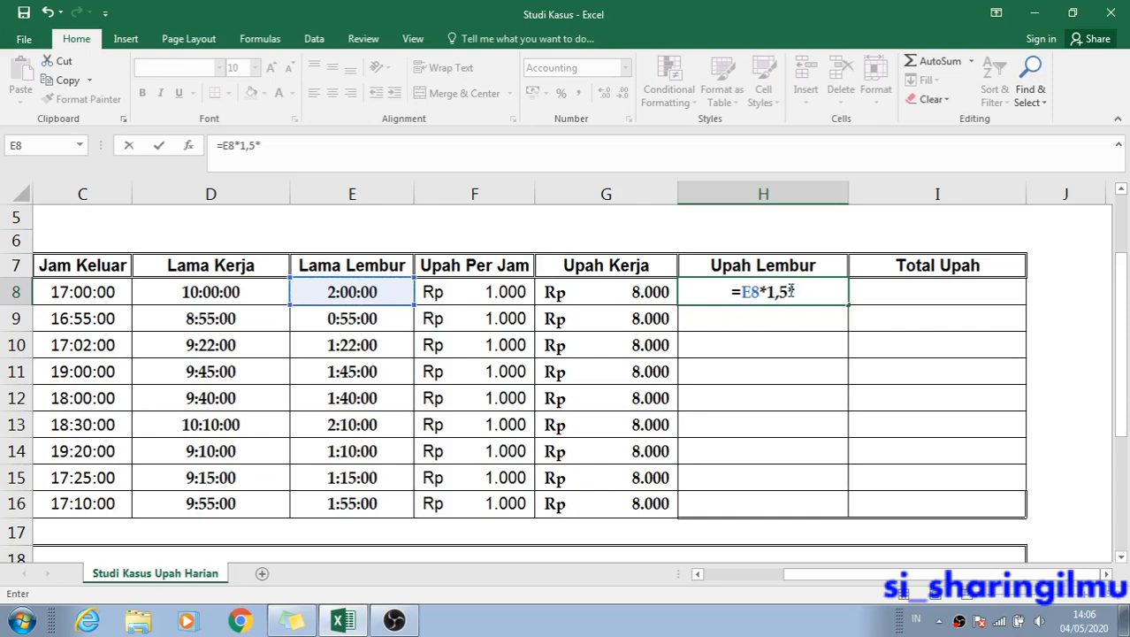
{"action": "left_click", "coordinate": [461, 297]}
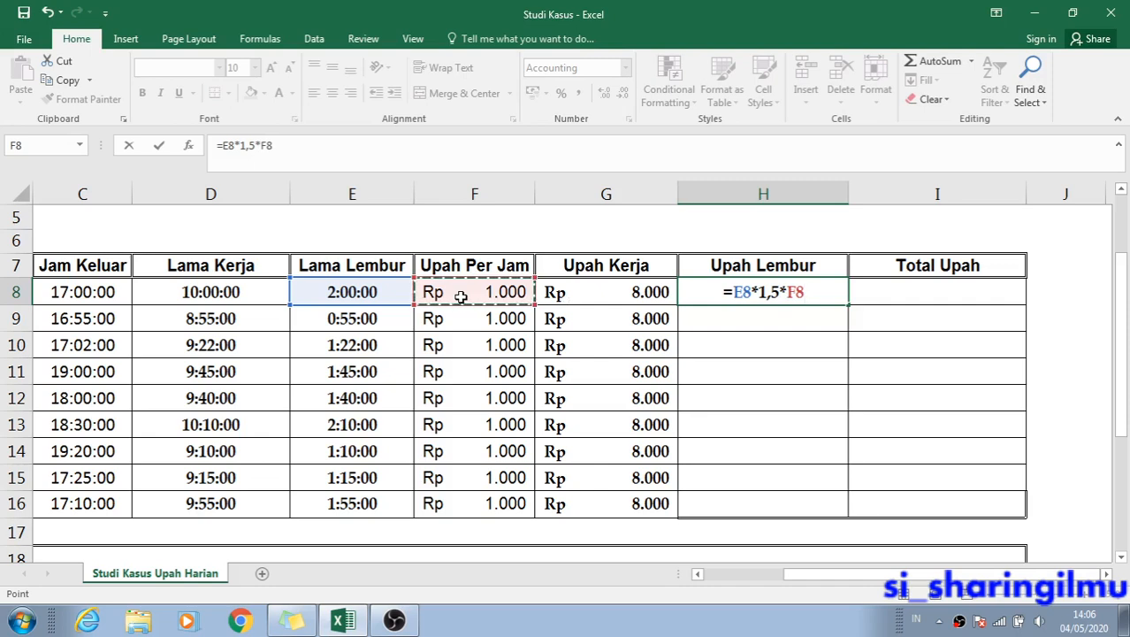
{"action": "type", "text": "*24"}
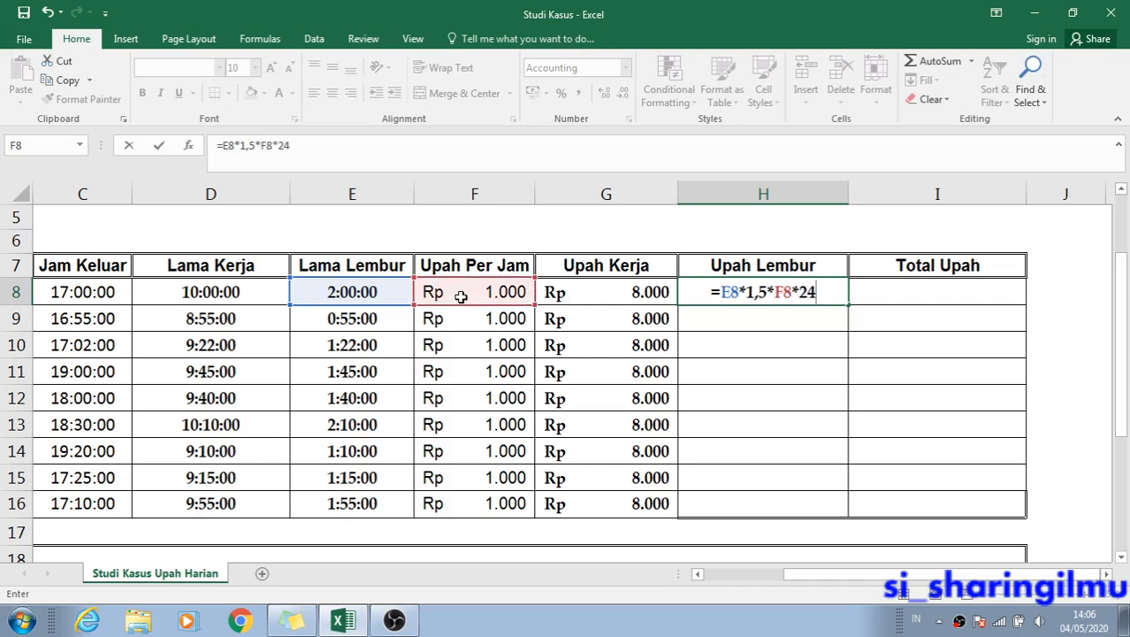
{"action": "key", "text": "Return"}
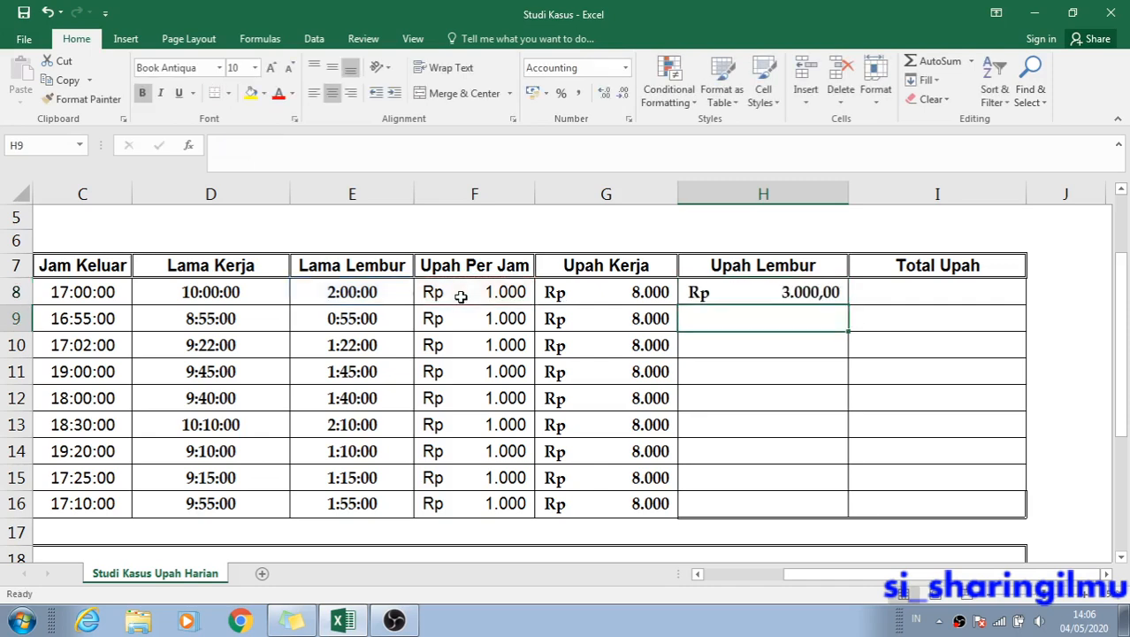
Fill the Upah Lembur formula from H8 down to H16 and check the copied formula in H9.
{"action": "left_click", "coordinate": [723, 291]}
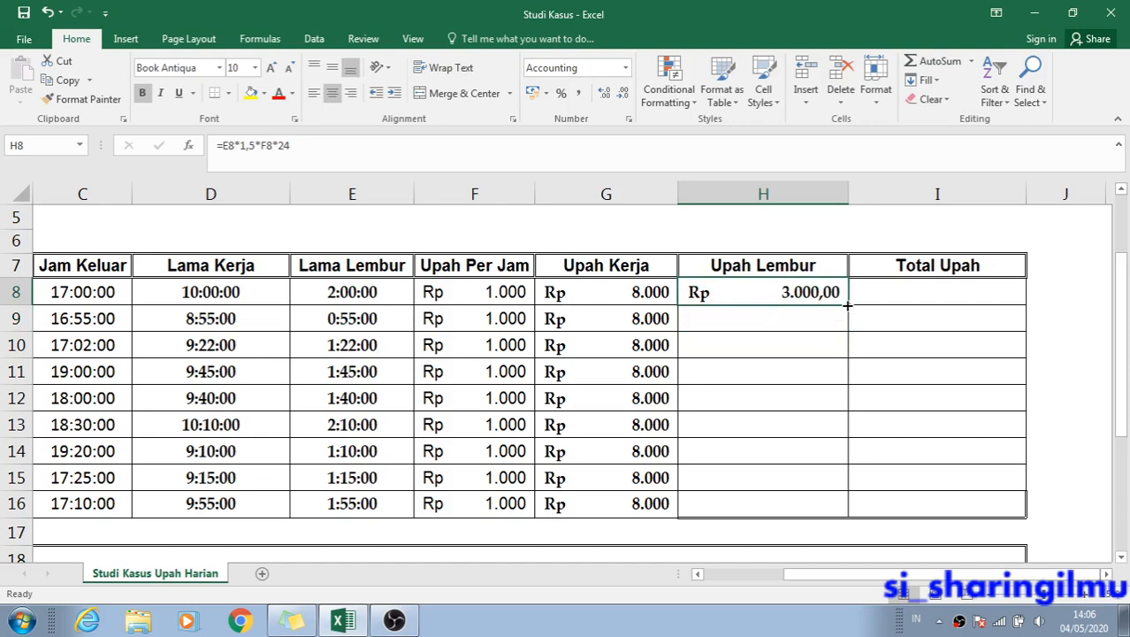
{"action": "left_click_drag", "start_coordinate": [847, 304], "coordinate": [862, 517]}
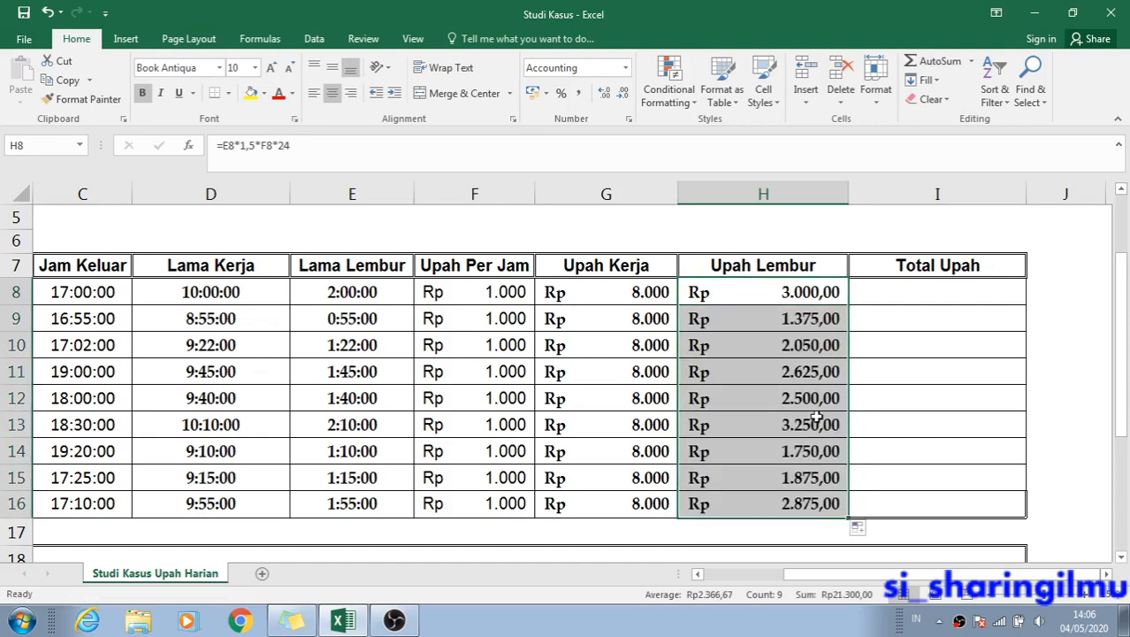
{"action": "left_click", "coordinate": [771, 323]}
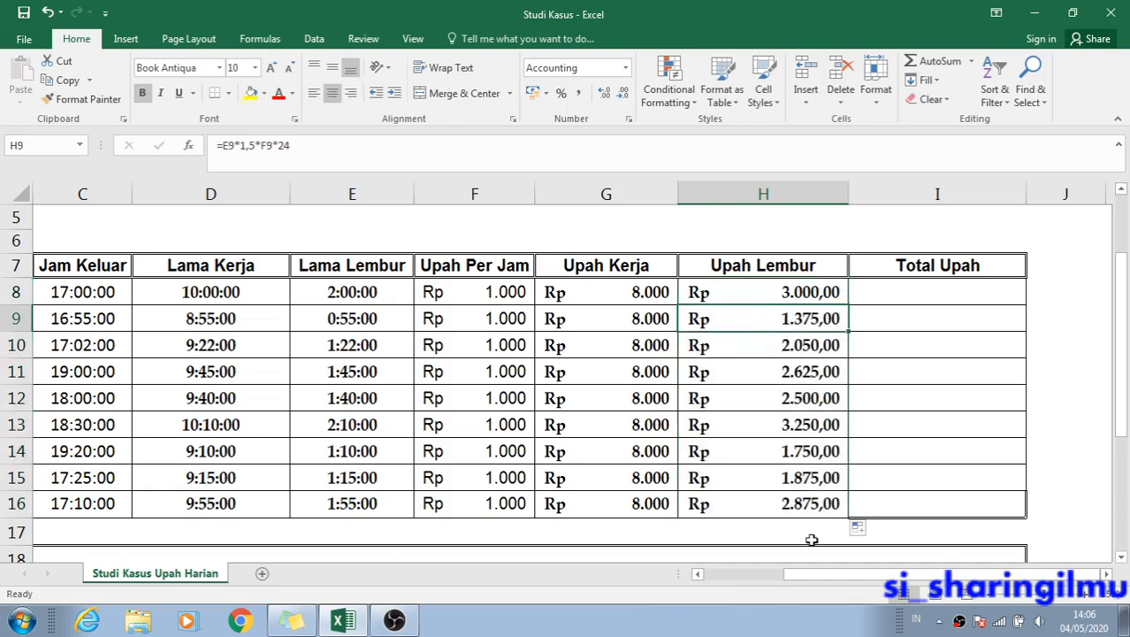
Review the overtime pay formula in H8 and the cell references of the Upah Kerja formula in G8.
{"action": "left_click_drag", "start_coordinate": [812, 575], "coordinate": [771, 575]}
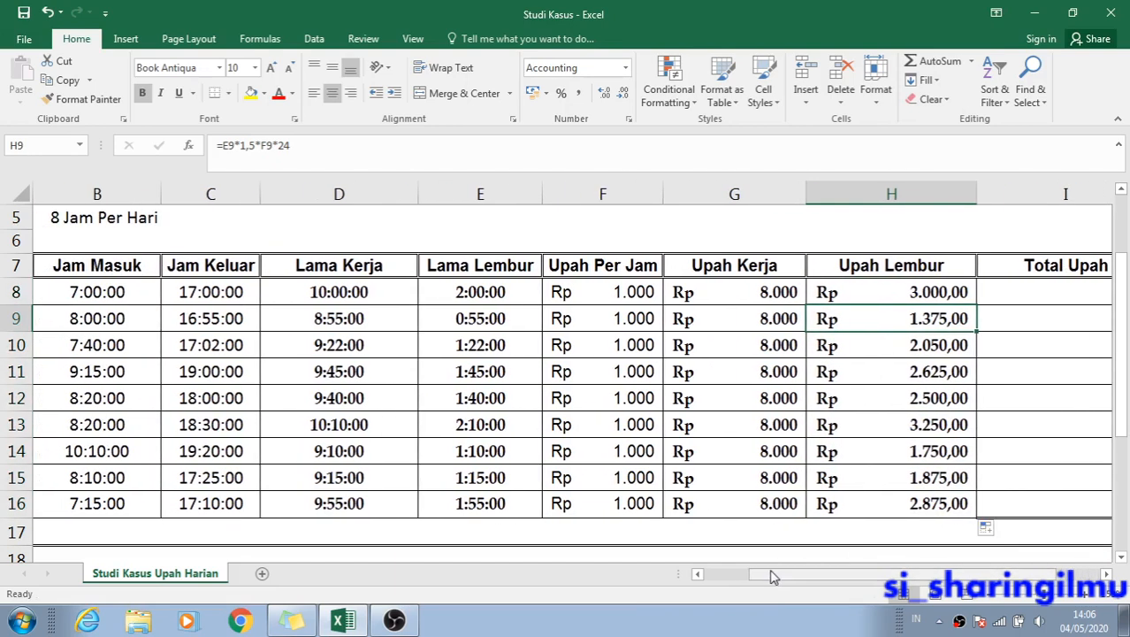
{"action": "left_click", "coordinate": [836, 297]}
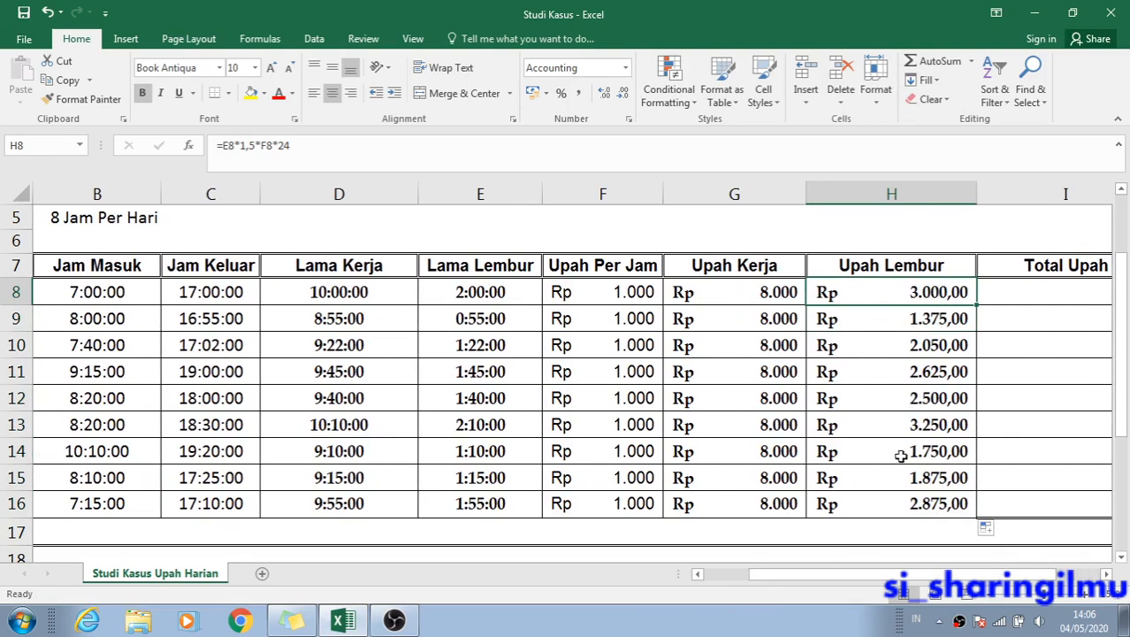
{"action": "left_click", "coordinate": [750, 285]}
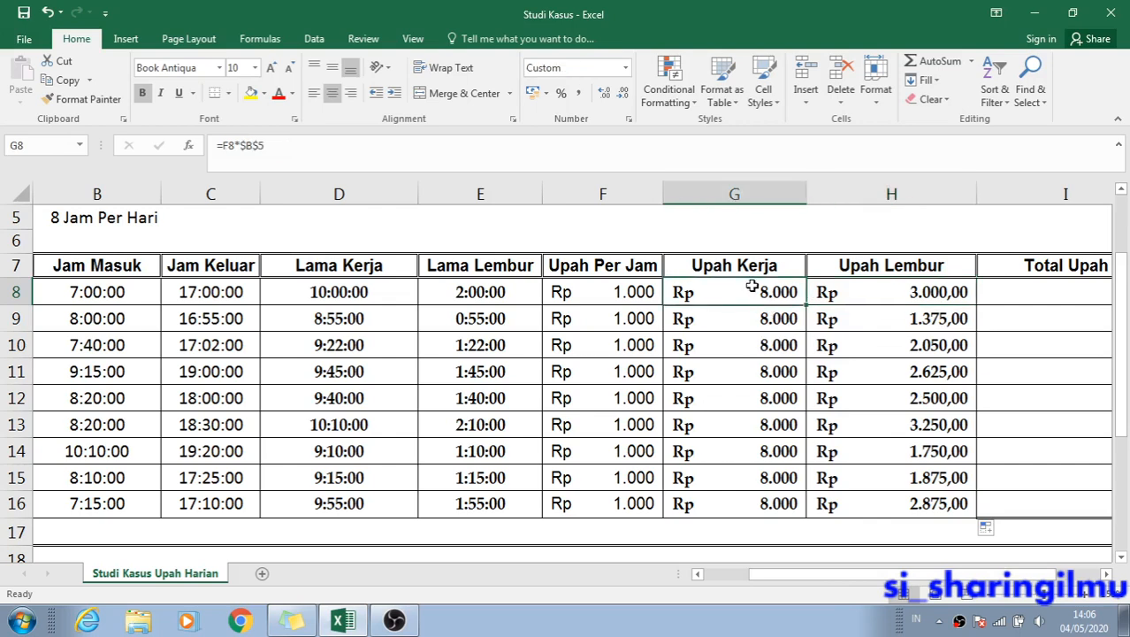
{"action": "double_click", "coordinate": [724, 292]}
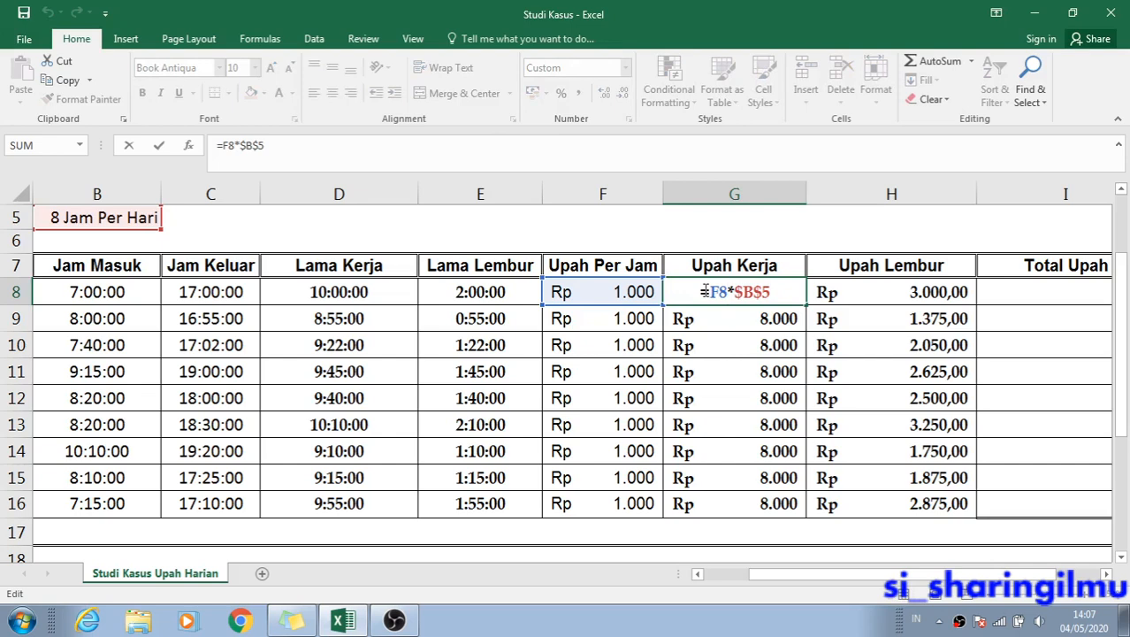
{"action": "key", "text": "Return"}
Test the Upah Kerja formula in G9 with an Upah Per Jam of 1.500 in F9, and undo that rate change.
{"action": "left_click", "coordinate": [623, 319]}
{"action": "type", "text": "1"}
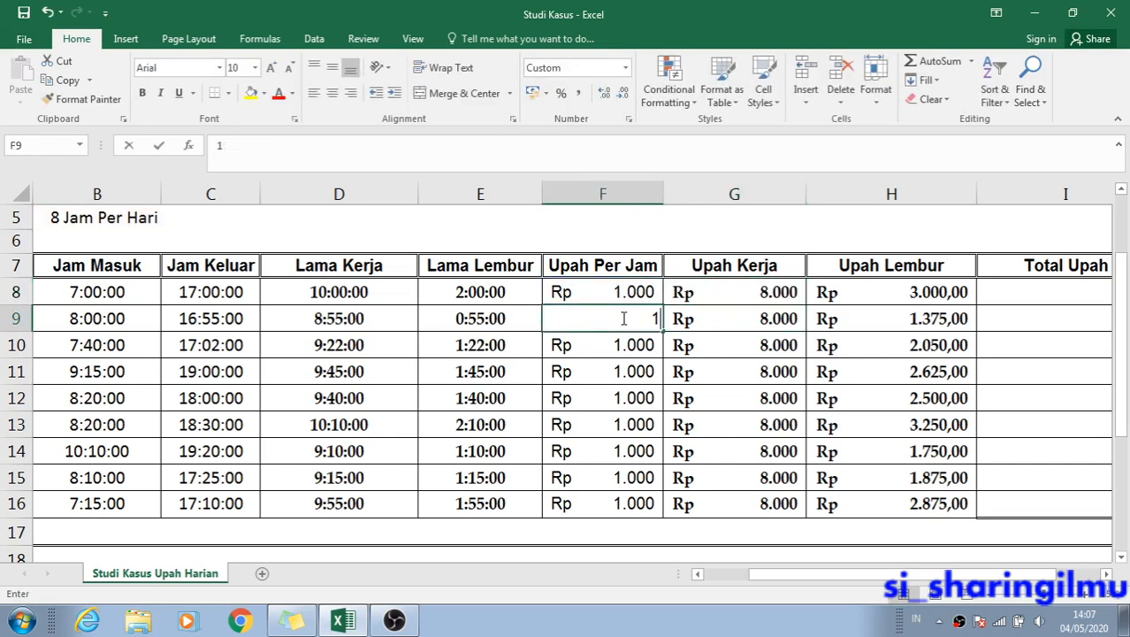
{"action": "type", "text": ".500"}
{"action": "key", "text": "Return"}
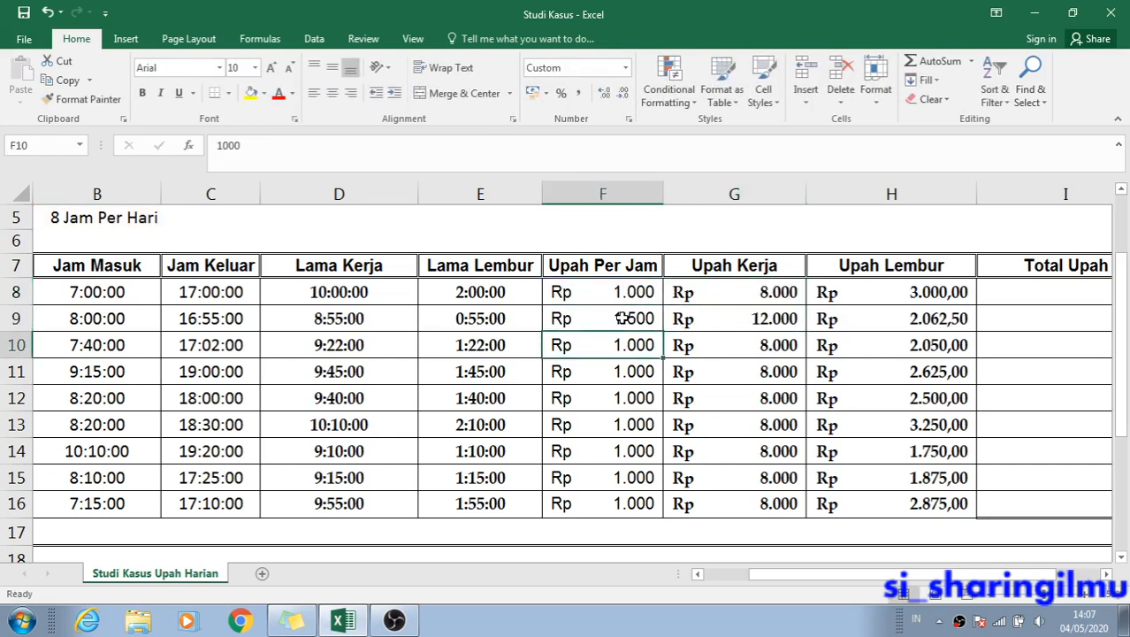
{"action": "left_click", "coordinate": [723, 315]}
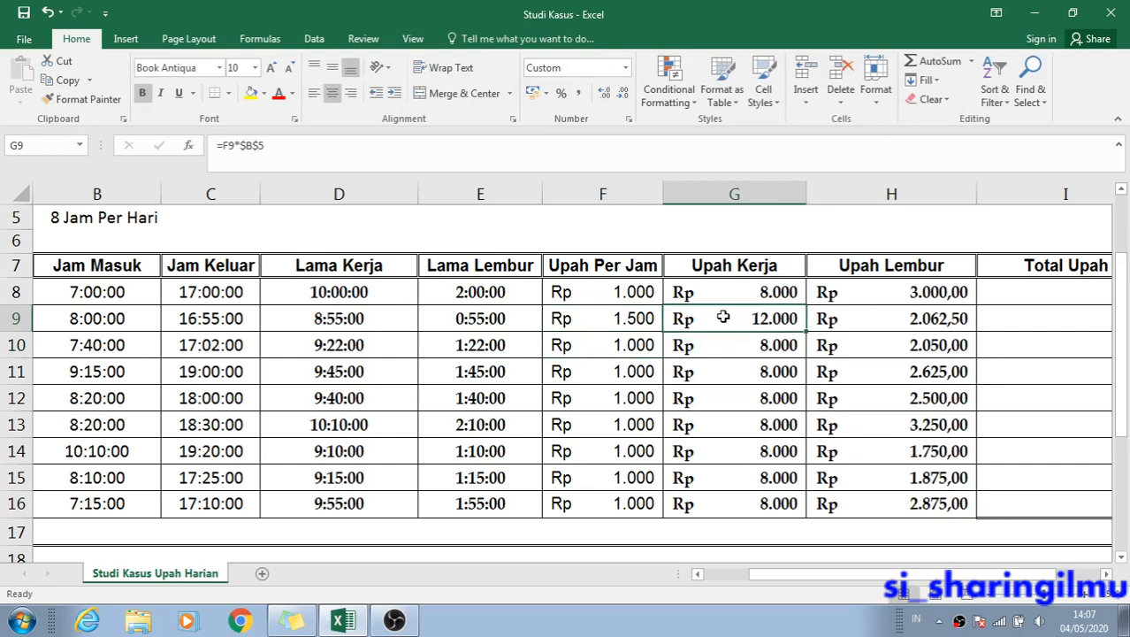
{"action": "left_click", "coordinate": [728, 343]}
{"action": "left_click", "coordinate": [728, 320]}
{"action": "key", "text": "ctrl+z"}
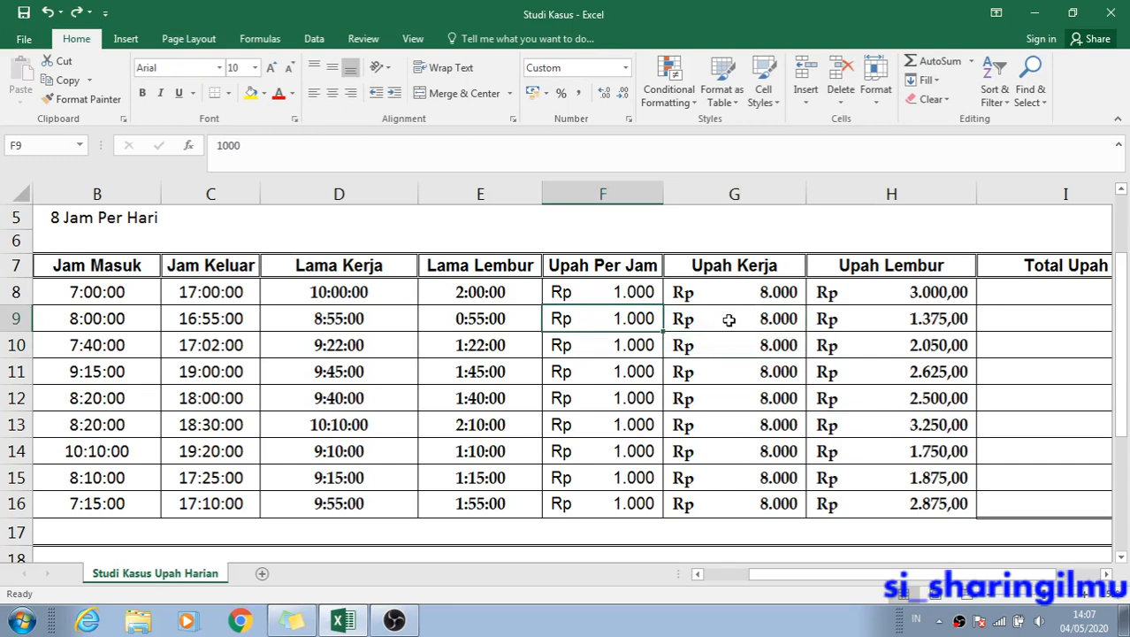
{"action": "left_click", "coordinate": [728, 320]}
Enter the total pay formula =G8+H8 in the Total Upah cell I8.
{"action": "left_click_drag", "start_coordinate": [809, 575], "coordinate": [866, 585]}
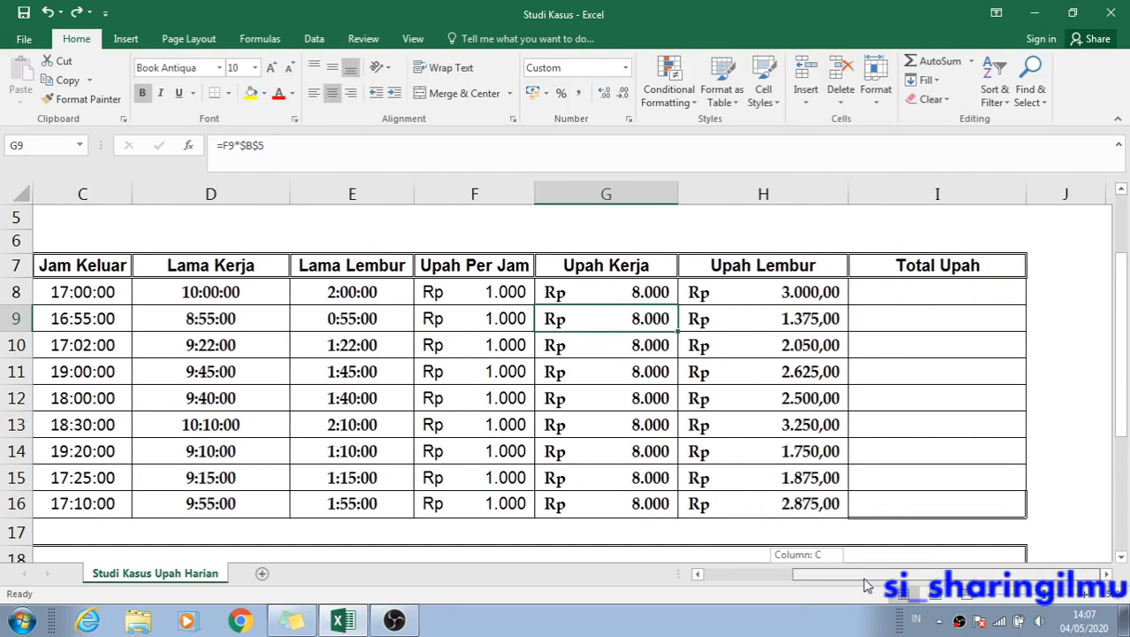
{"action": "left_click", "coordinate": [938, 295]}
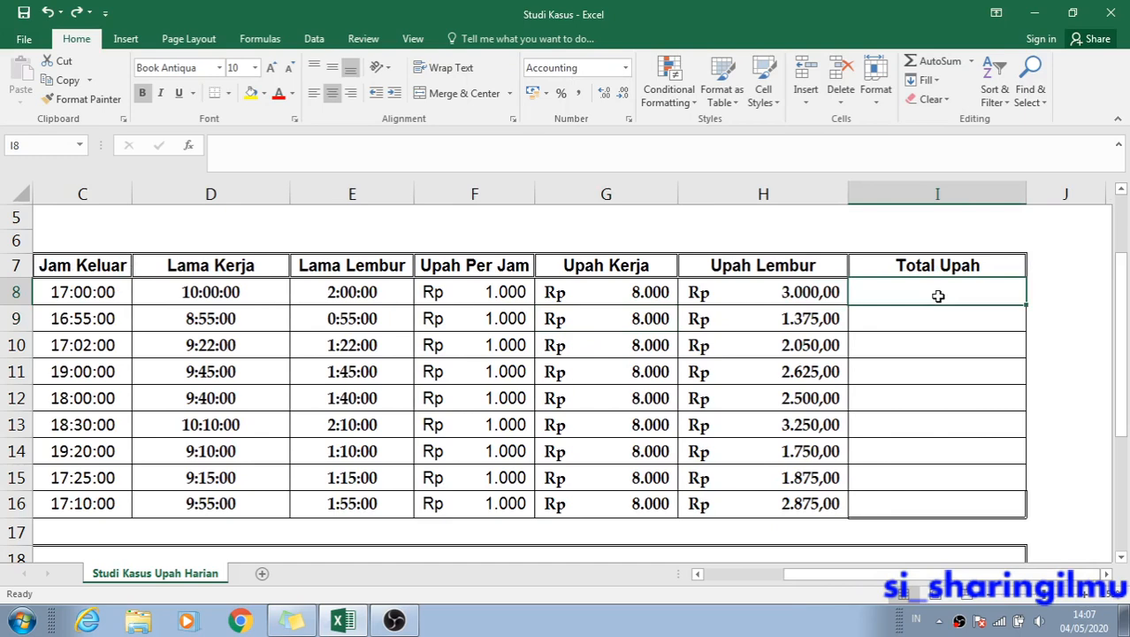
{"action": "type", "text": "="}
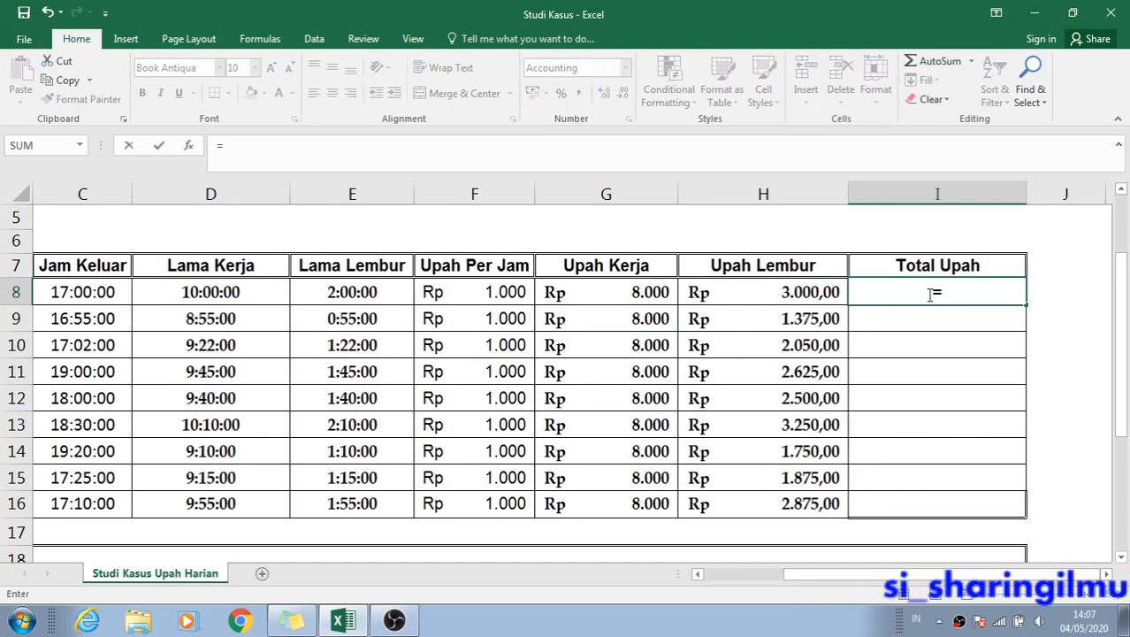
{"action": "left_click", "coordinate": [659, 284]}
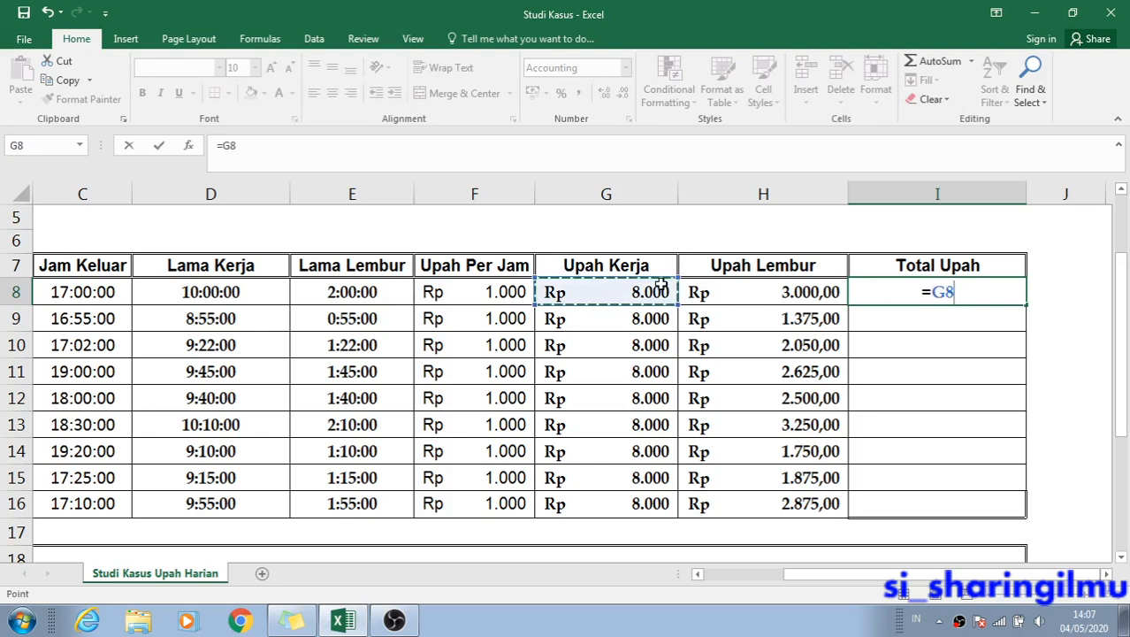
{"action": "type", "text": "+"}
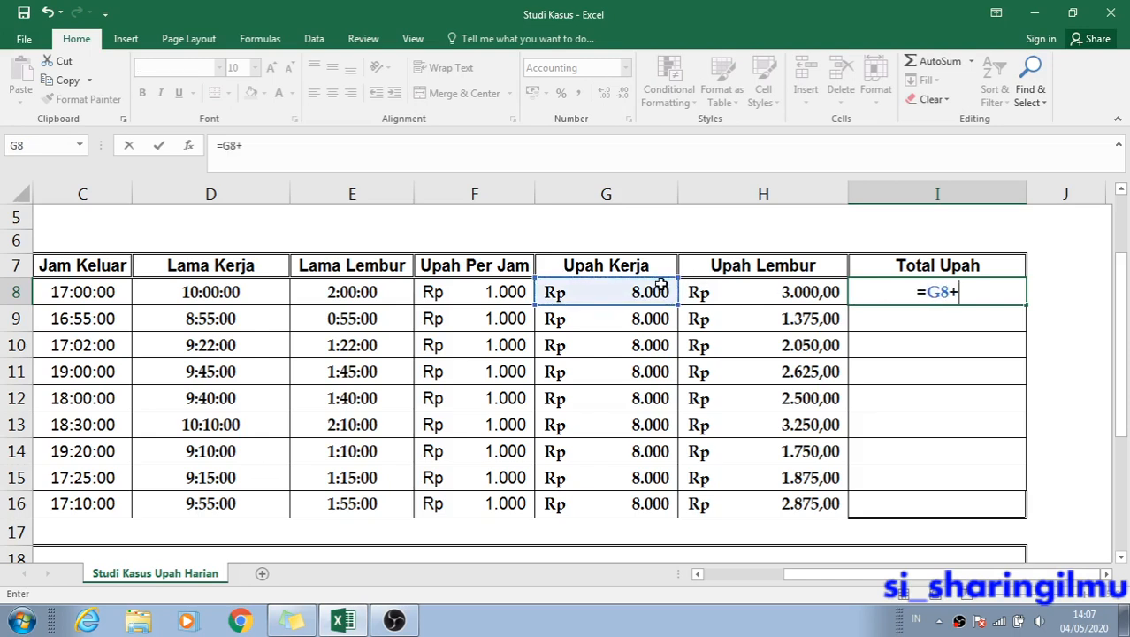
{"action": "left_click", "coordinate": [718, 299]}
{"action": "key", "text": "Return"}
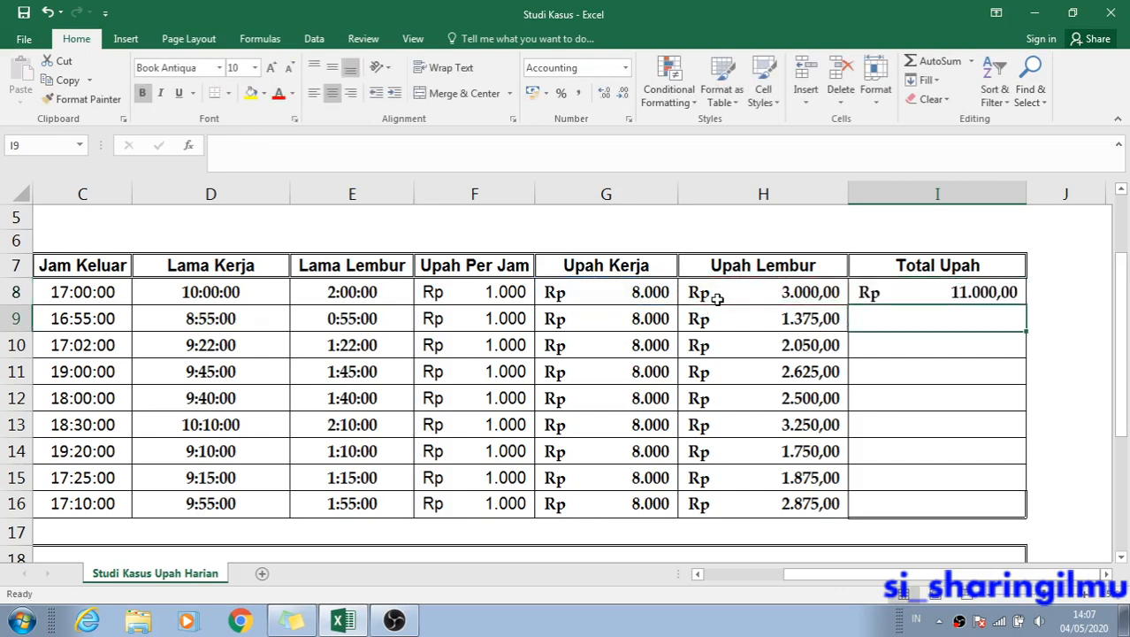
Fill the Total Upah formula from I8 down to I16 and check the copied formula in I12.
{"action": "left_click", "coordinate": [977, 300]}
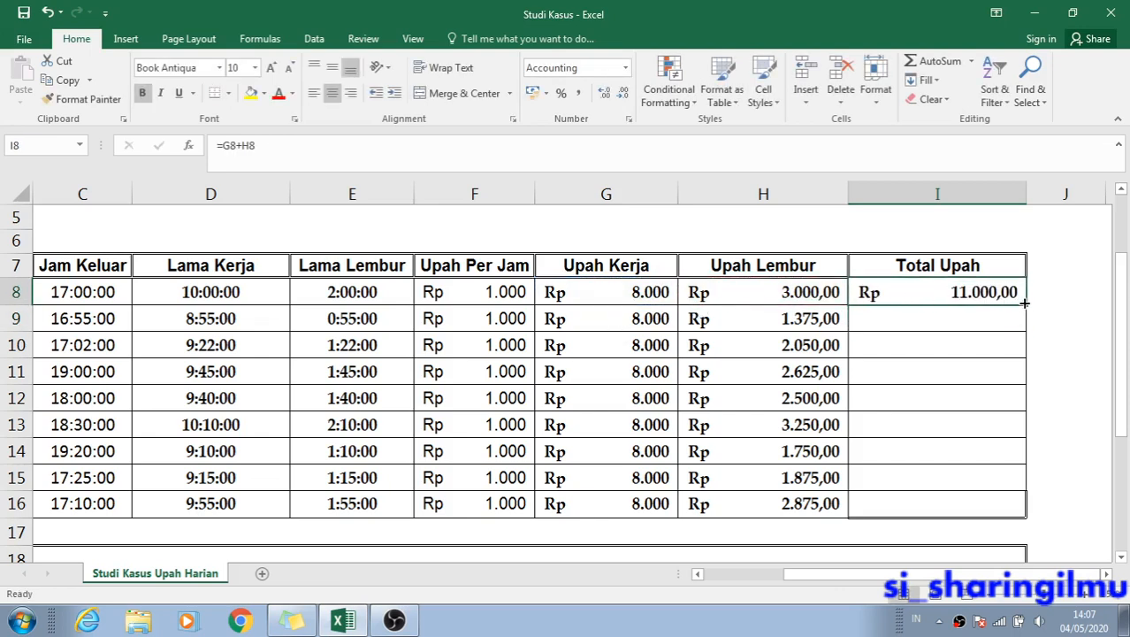
{"action": "left_click_drag", "start_coordinate": [1024, 304], "coordinate": [1023, 510]}
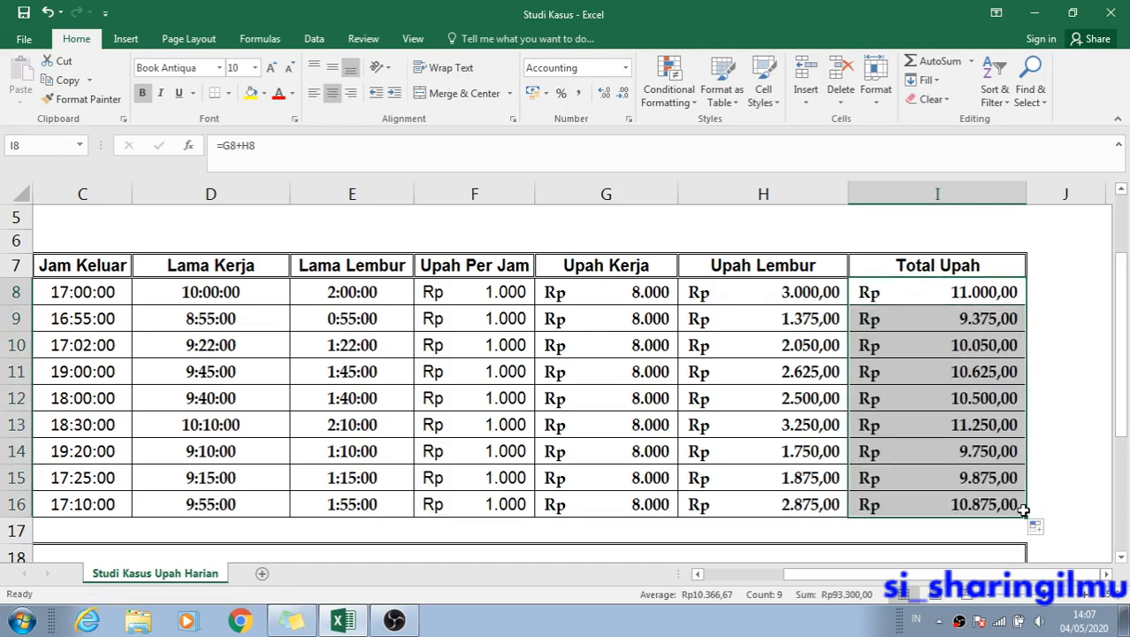
{"action": "left_click", "coordinate": [955, 396]}
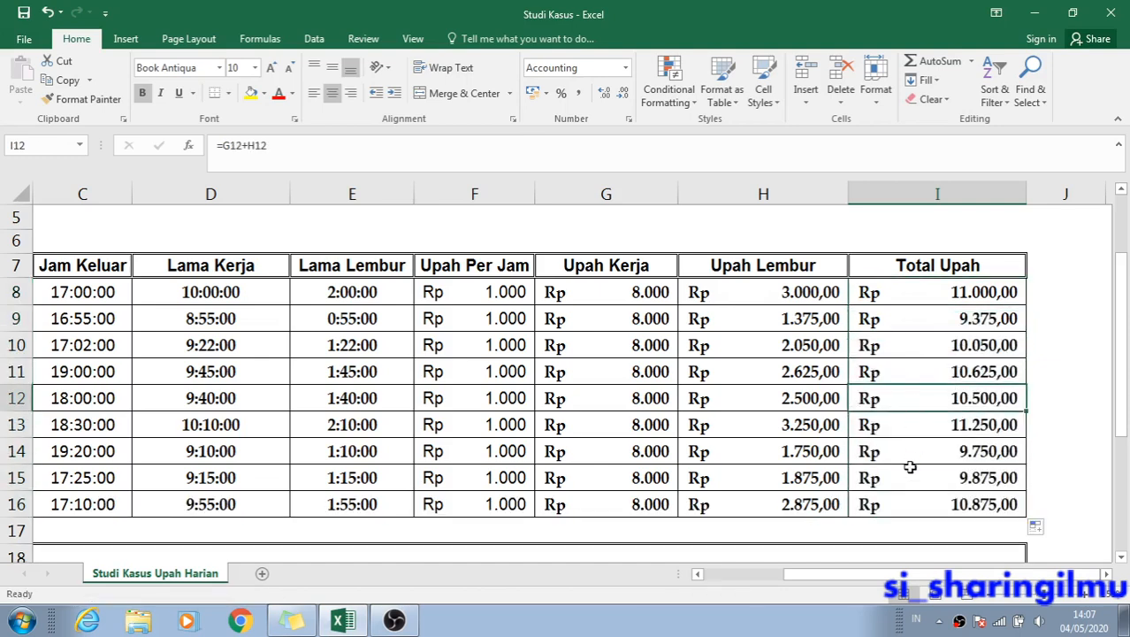
Review the first data row's Upah Kerja, Upah Lembur and Total Upah formulas in G8, H8 and I8.
{"action": "mouse_move", "coordinate": [887, 573]}
{"action": "left_mouse_down"}
{"action": "mouse_move", "coordinate": [793, 577]}
{"action": "mouse_move", "coordinate": [871, 576]}
{"action": "left_mouse_up"}
{"action": "left_click", "coordinate": [587, 292]}
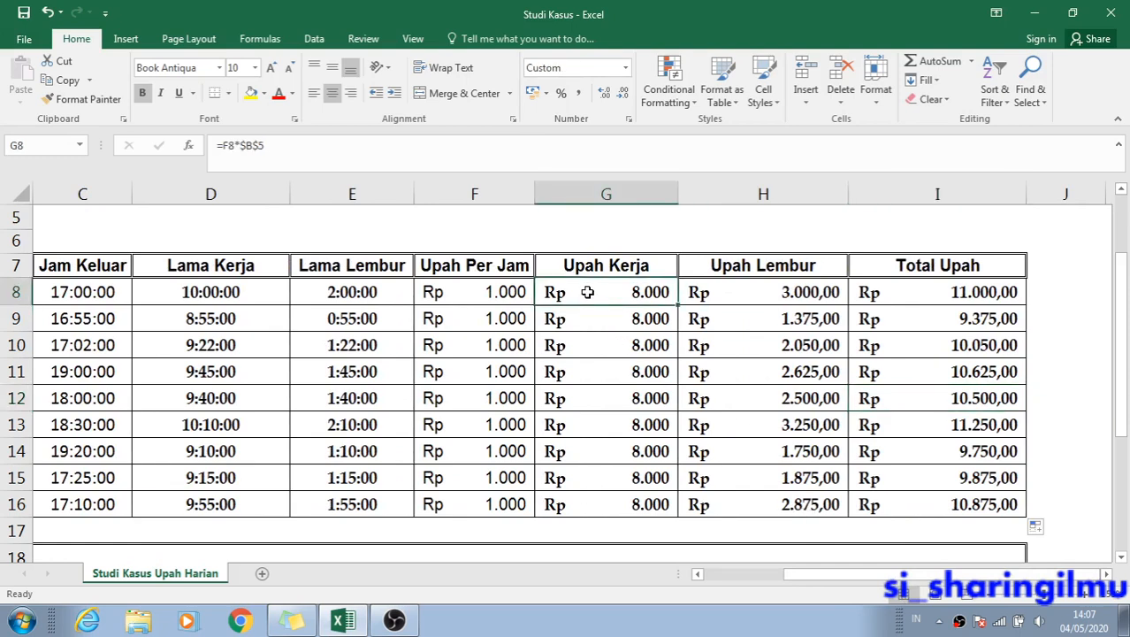
{"action": "double_click", "coordinate": [587, 293]}
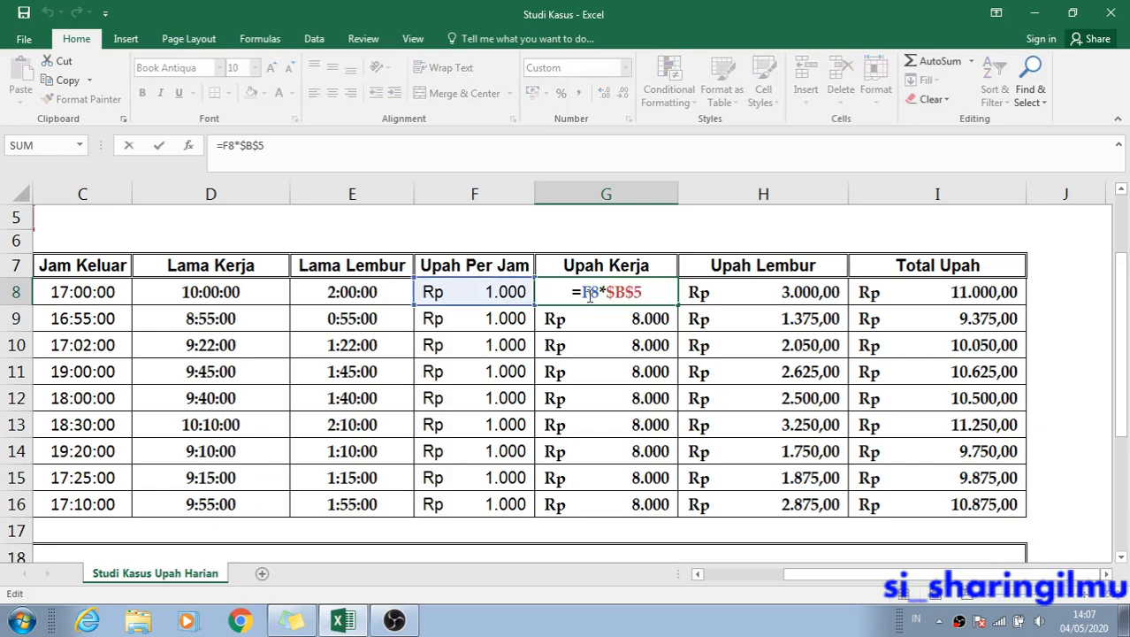
{"action": "key", "text": "Return"}
{"action": "left_click_drag", "start_coordinate": [588, 295], "coordinate": [603, 441]}
{"action": "left_click", "coordinate": [618, 299]}
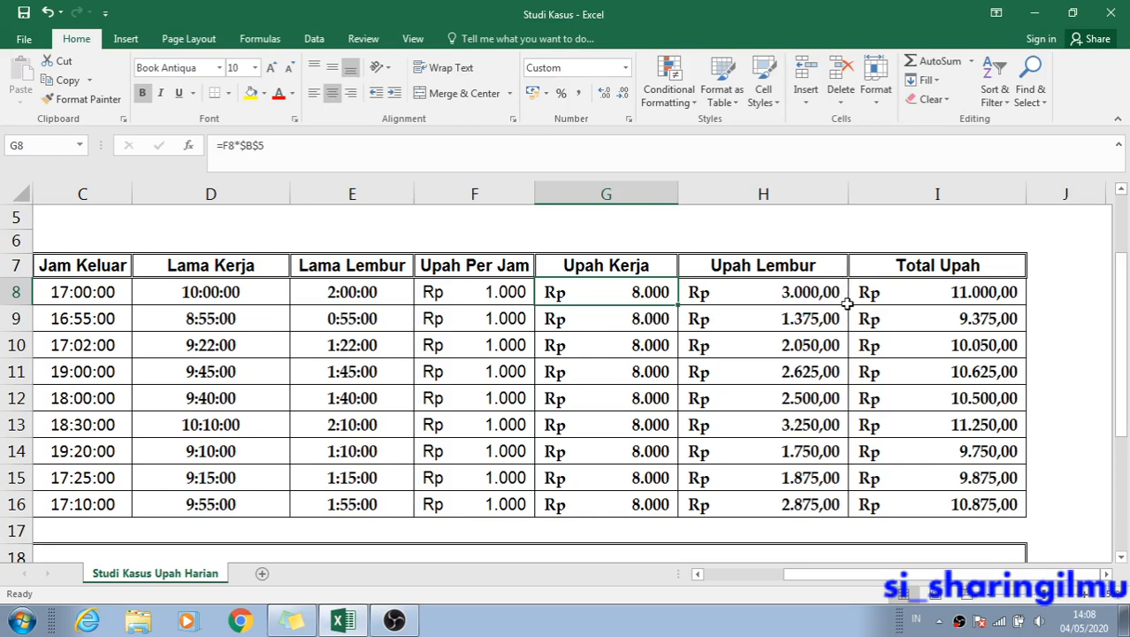
{"action": "left_click", "coordinate": [927, 294]}
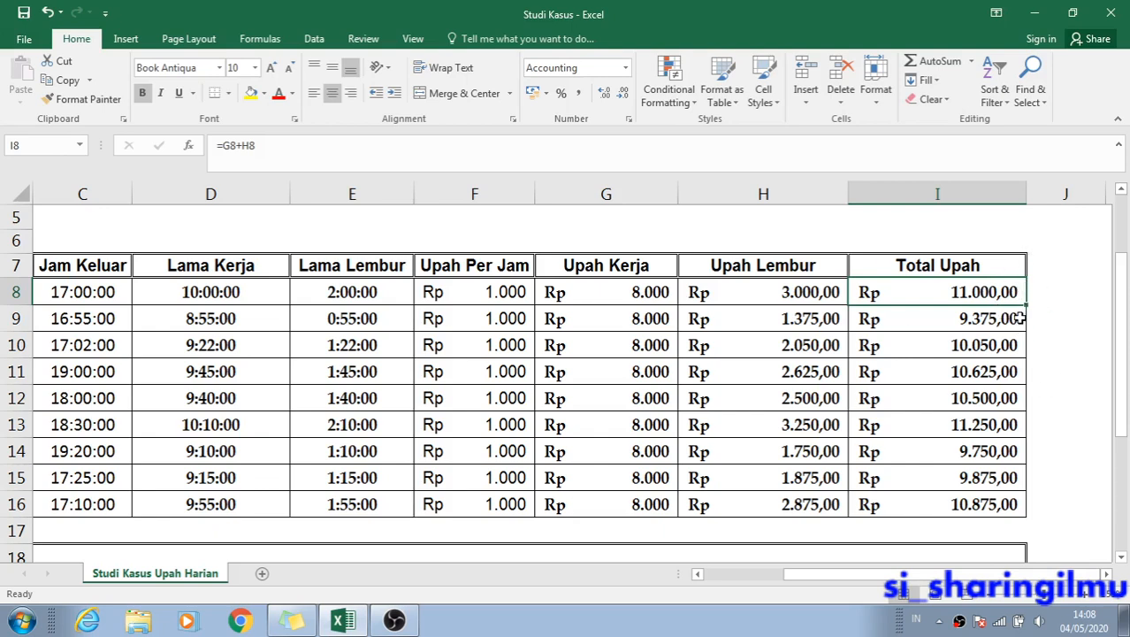
{"action": "left_click", "coordinate": [783, 291]}
{"action": "left_click", "coordinate": [613, 292]}
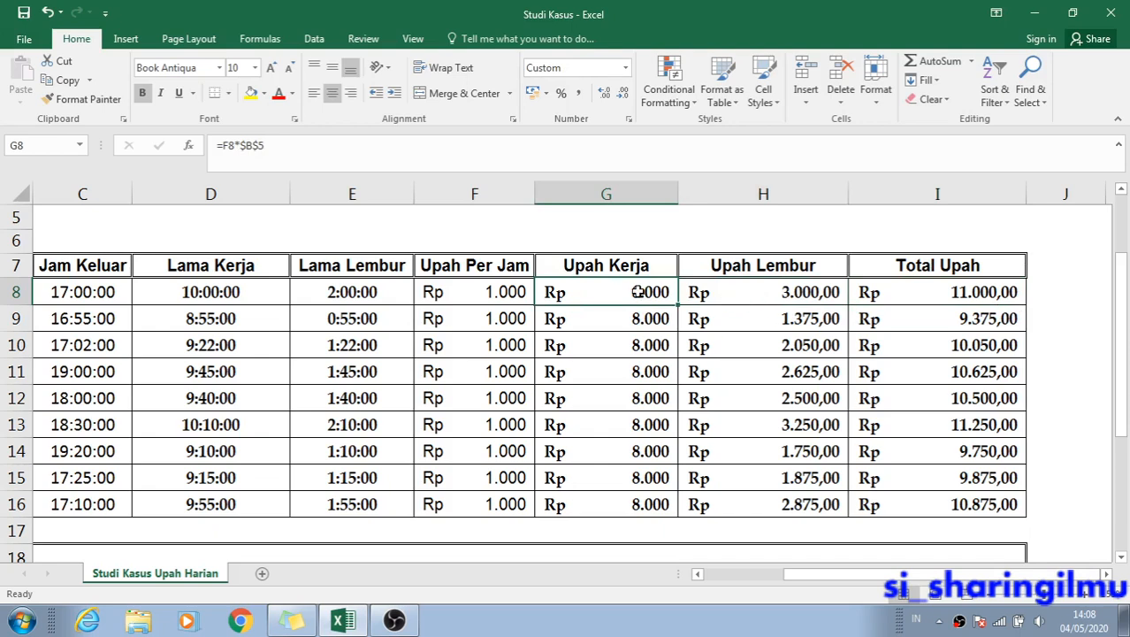
Remove both decimal places from the Upah Lembur amounts in H8 through H16.
{"action": "left_click", "coordinate": [787, 294]}
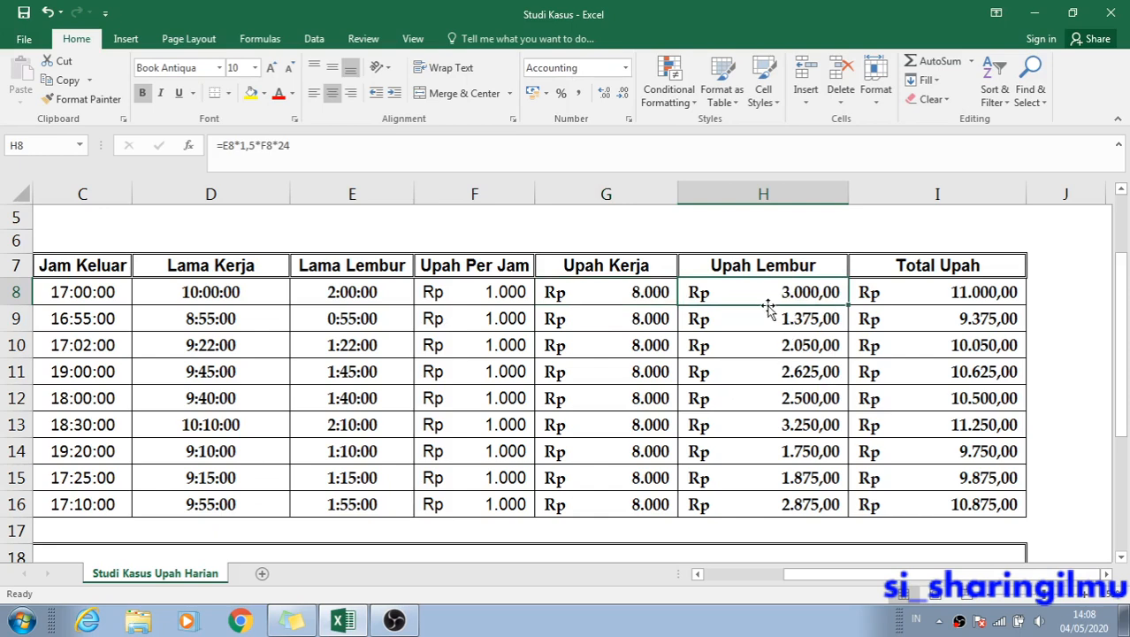
{"action": "left_click", "coordinate": [622, 95]}
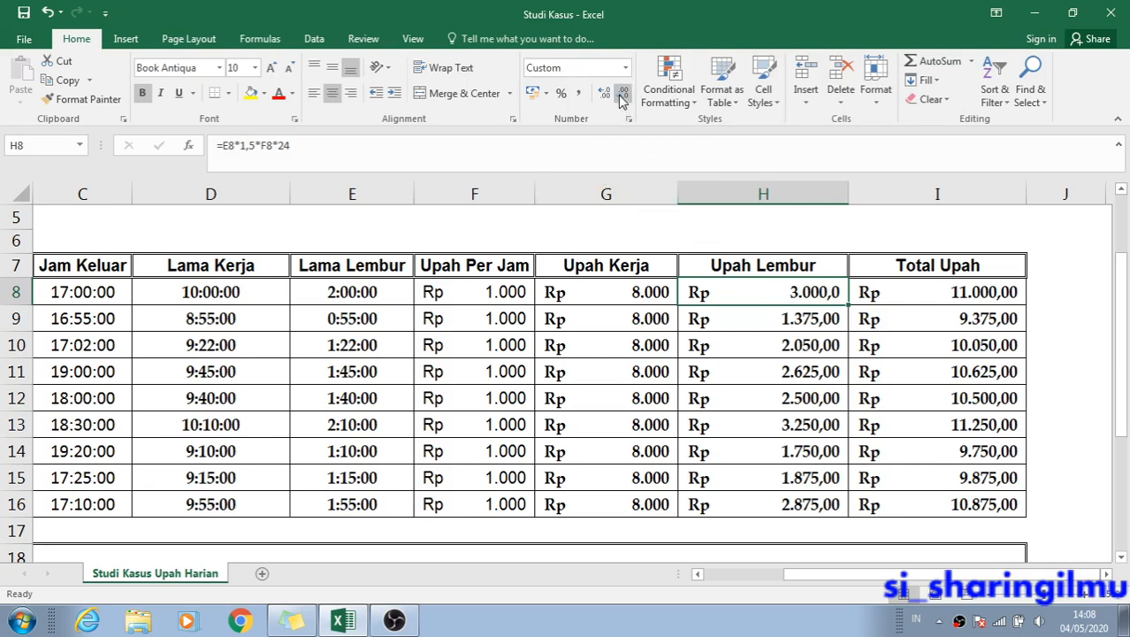
{"action": "left_click", "coordinate": [622, 96]}
{"action": "left_click", "coordinate": [771, 331]}
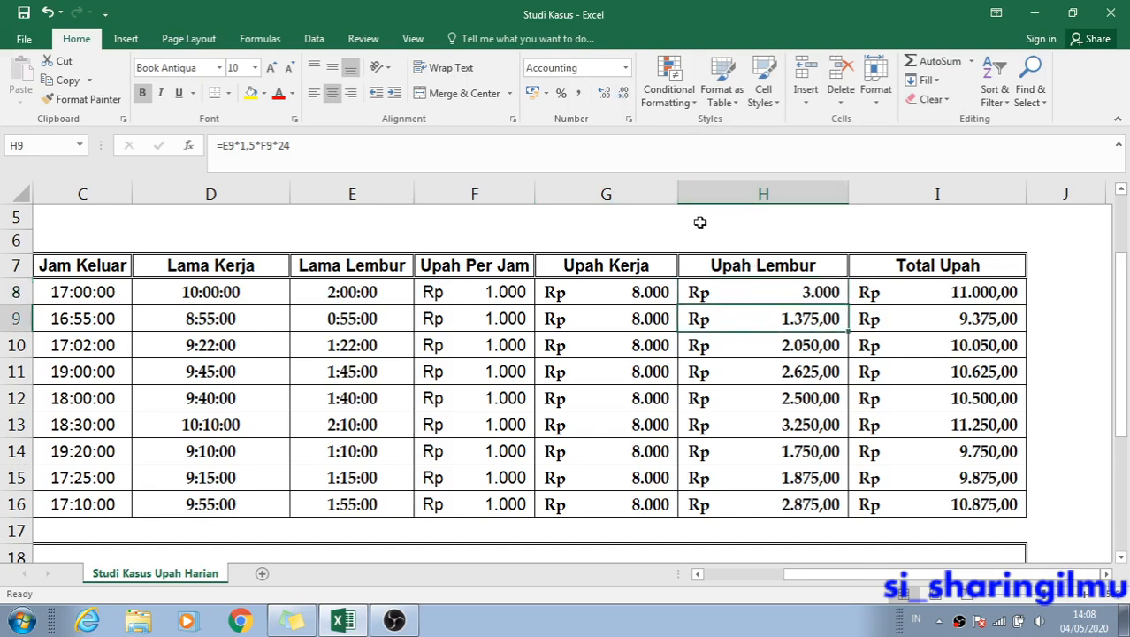
{"action": "left_click", "coordinate": [620, 99]}
{"action": "left_click", "coordinate": [620, 99]}
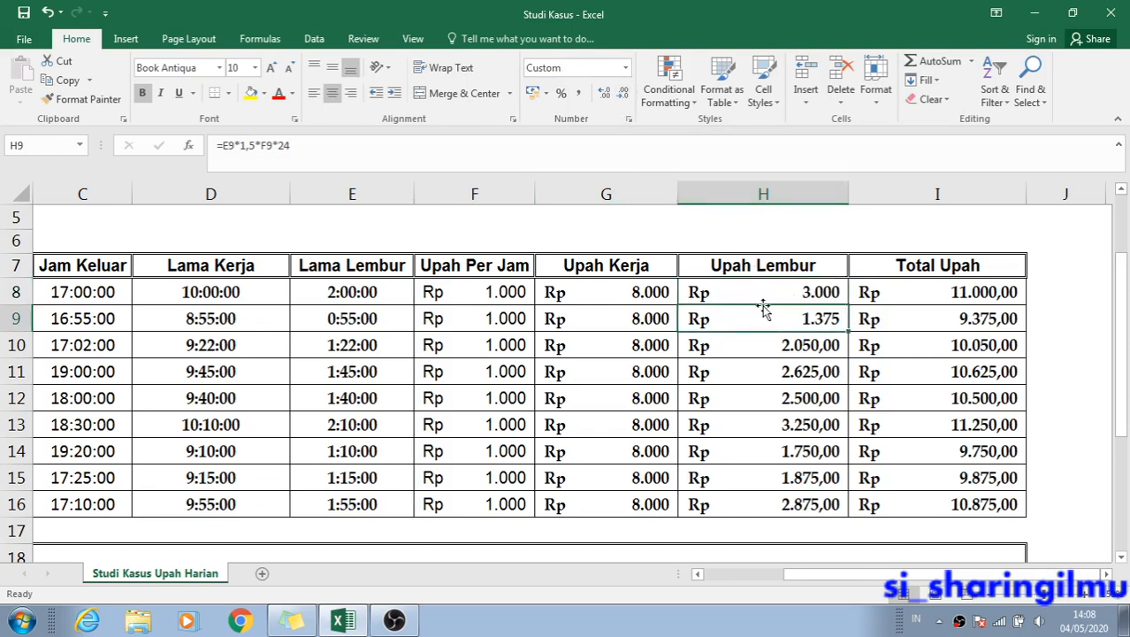
{"action": "left_click", "coordinate": [774, 347]}
{"action": "left_click", "coordinate": [621, 97]}
{"action": "left_click", "coordinate": [621, 97]}
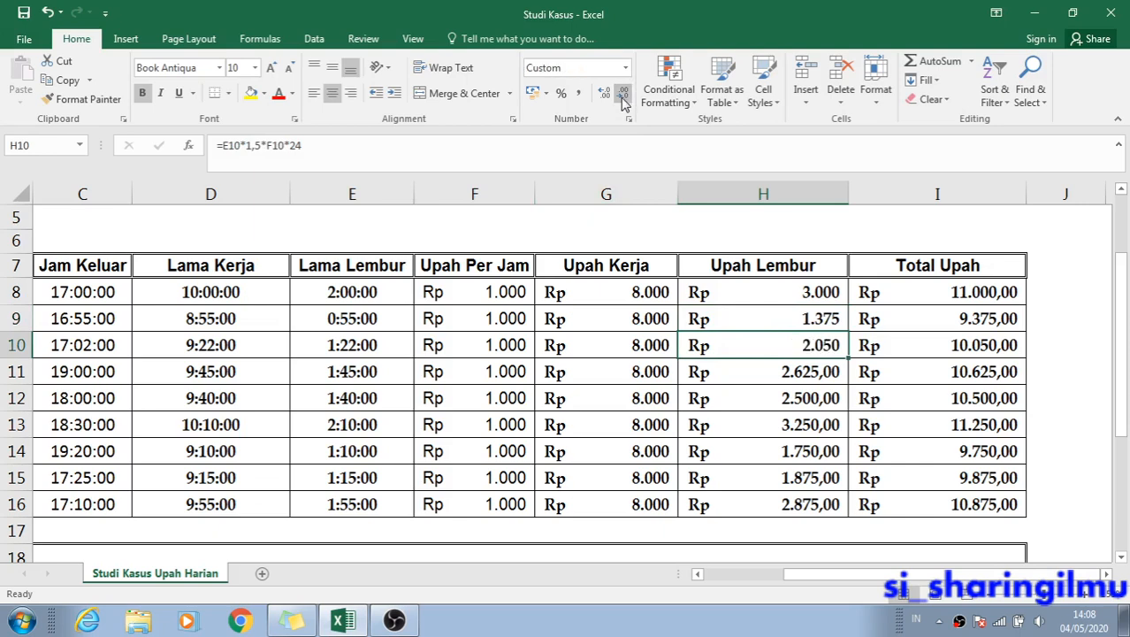
{"action": "left_click", "coordinate": [774, 373]}
{"action": "left_click", "coordinate": [622, 97]}
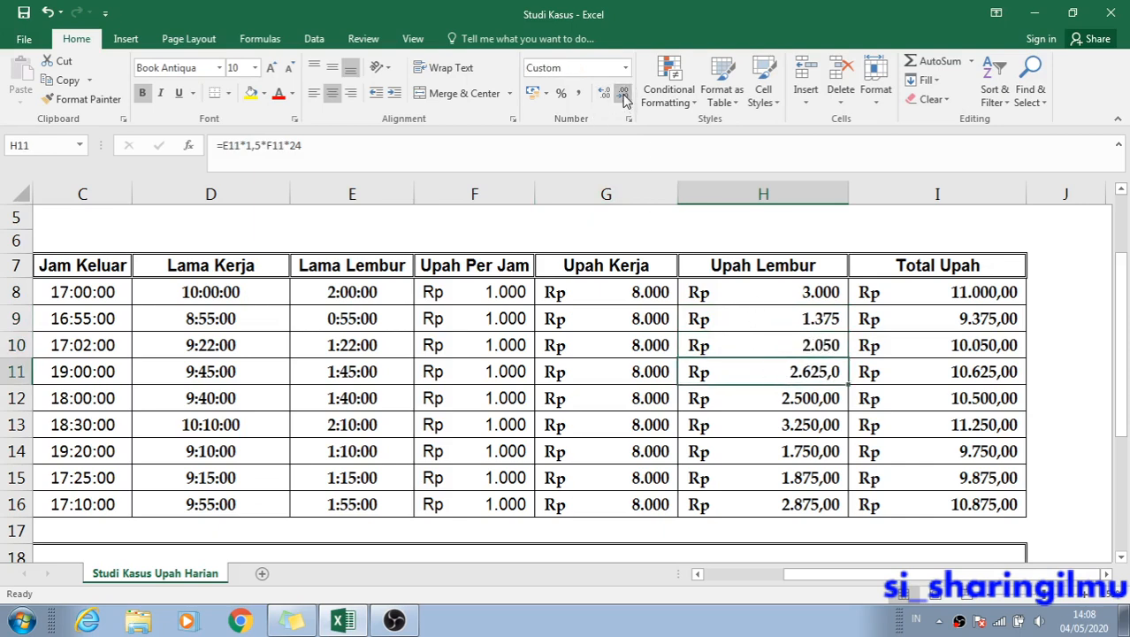
{"action": "left_click", "coordinate": [622, 97]}
{"action": "left_click", "coordinate": [784, 398]}
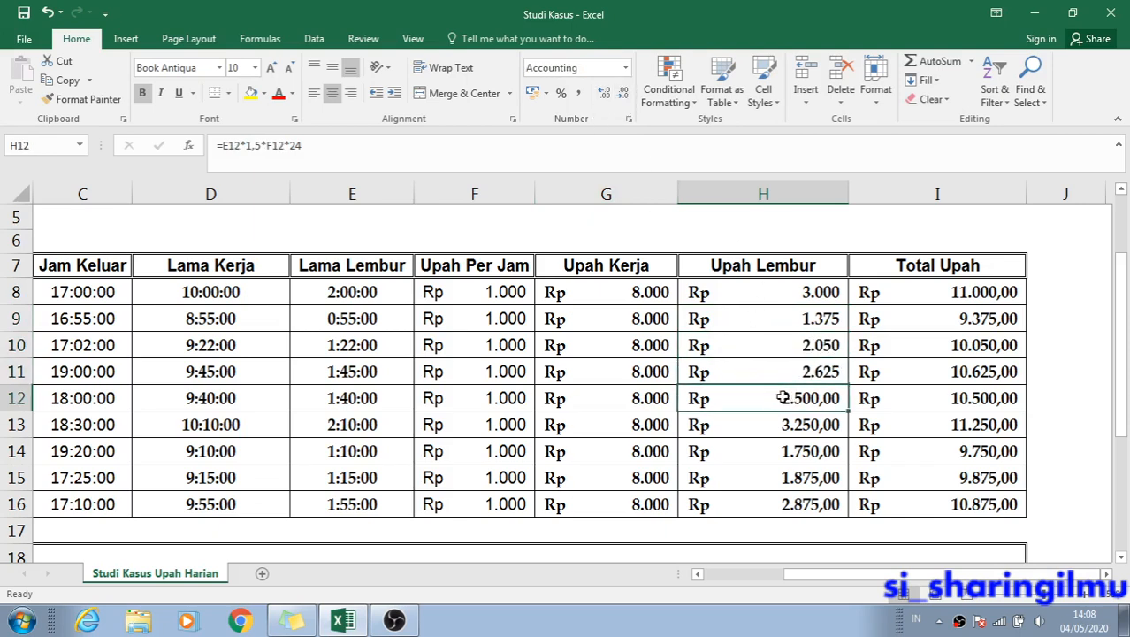
{"action": "left_click", "coordinate": [622, 97]}
{"action": "left_click", "coordinate": [622, 97]}
{"action": "left_click_drag", "start_coordinate": [822, 434], "coordinate": [825, 530]}
{"action": "left_click", "coordinate": [622, 96]}
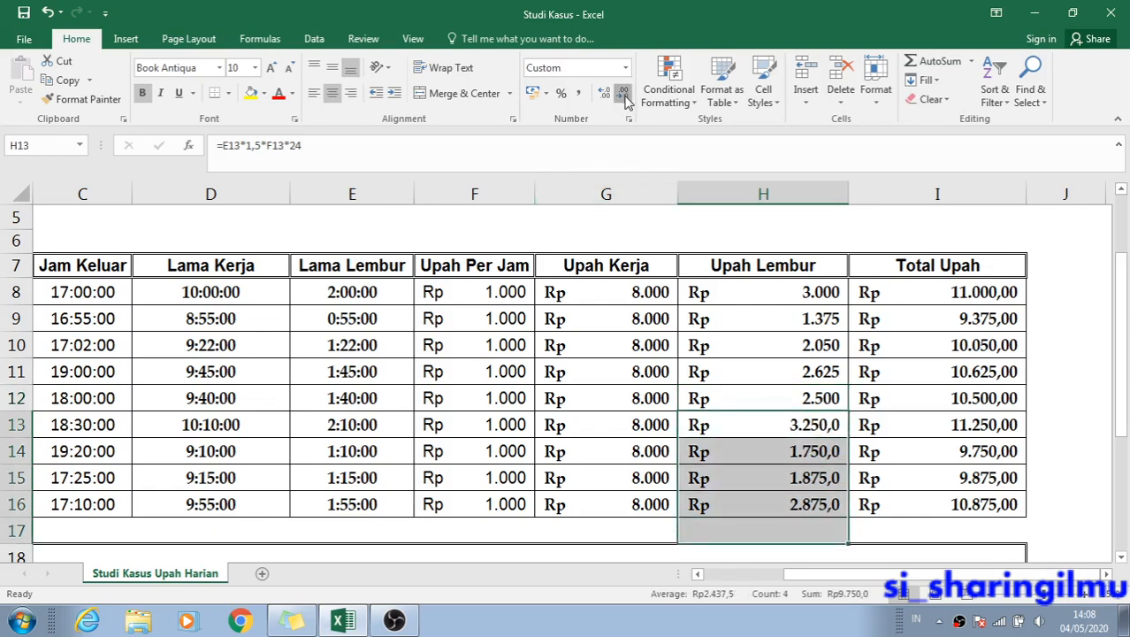
{"action": "left_click", "coordinate": [622, 95]}
Remove both decimal places from the Total Upah amounts in I8 through I16.
{"action": "left_click_drag", "start_coordinate": [957, 292], "coordinate": [1003, 502]}
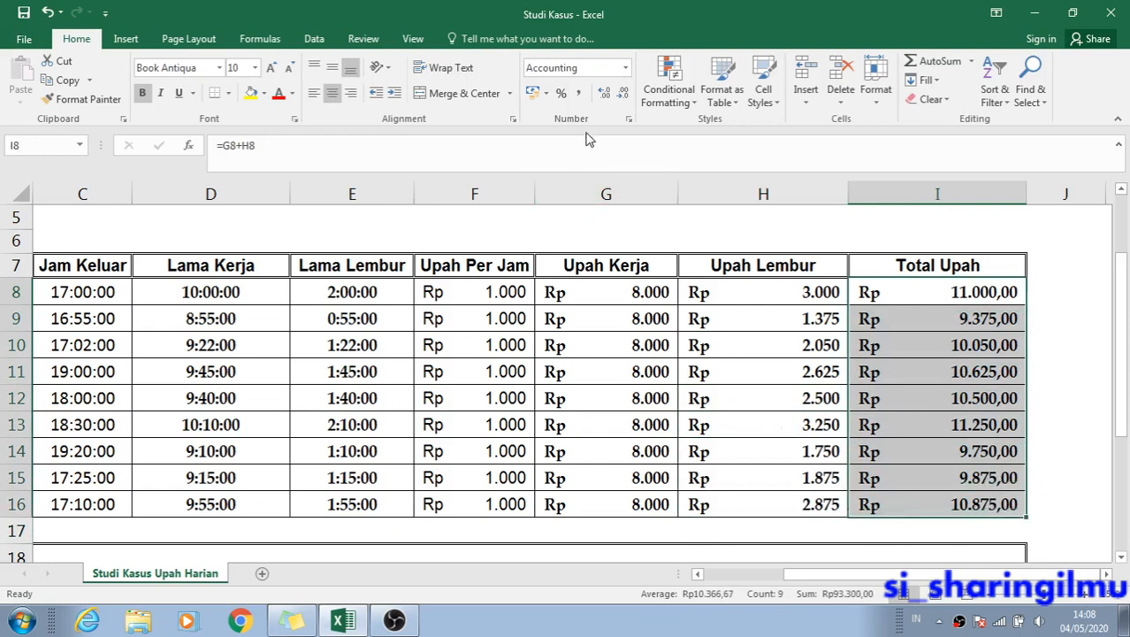
{"action": "left_click", "coordinate": [622, 96]}
{"action": "left_click", "coordinate": [622, 102]}
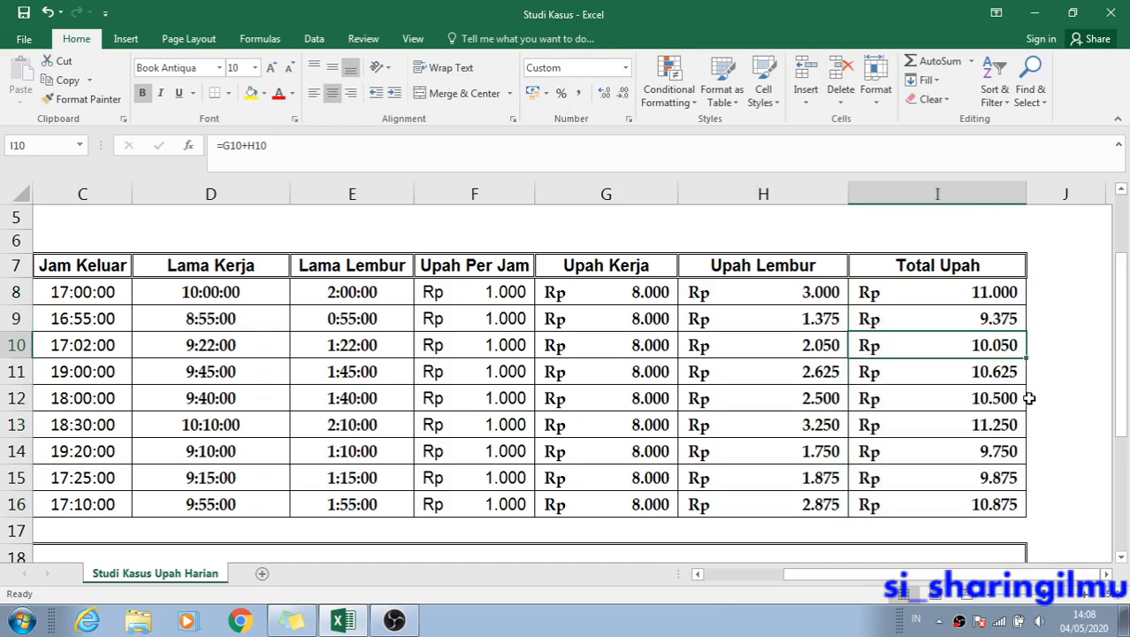
{"action": "scroll", "coordinate": [1030, 400], "scroll_direction": "down", "scroll_amount": 1}
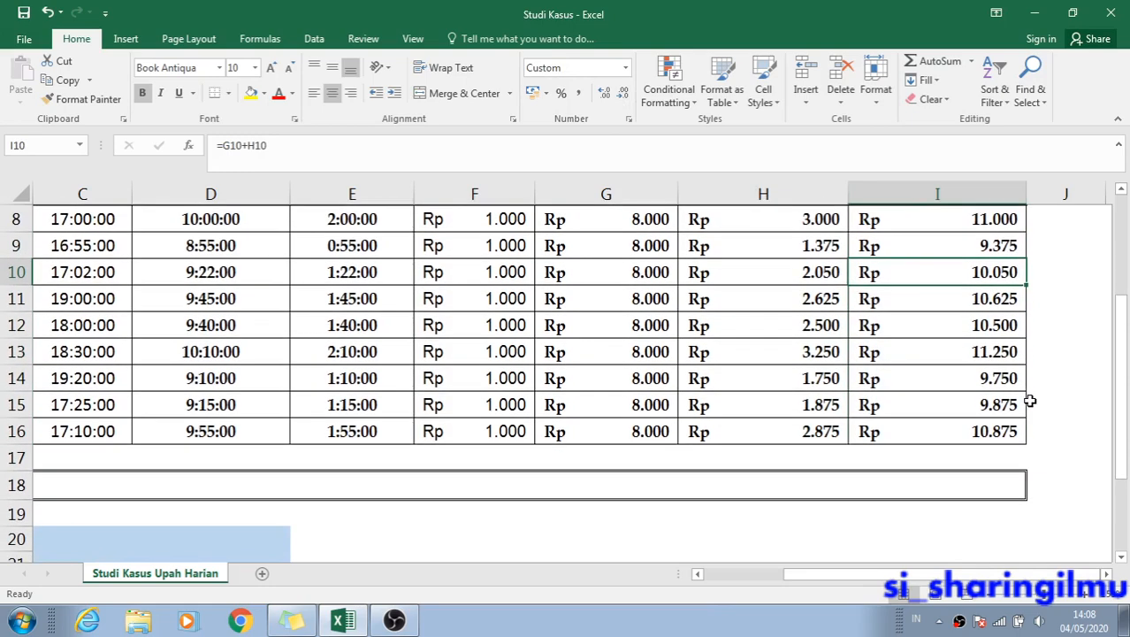
{"action": "scroll", "coordinate": [1030, 400], "scroll_direction": "up", "scroll_amount": 1}
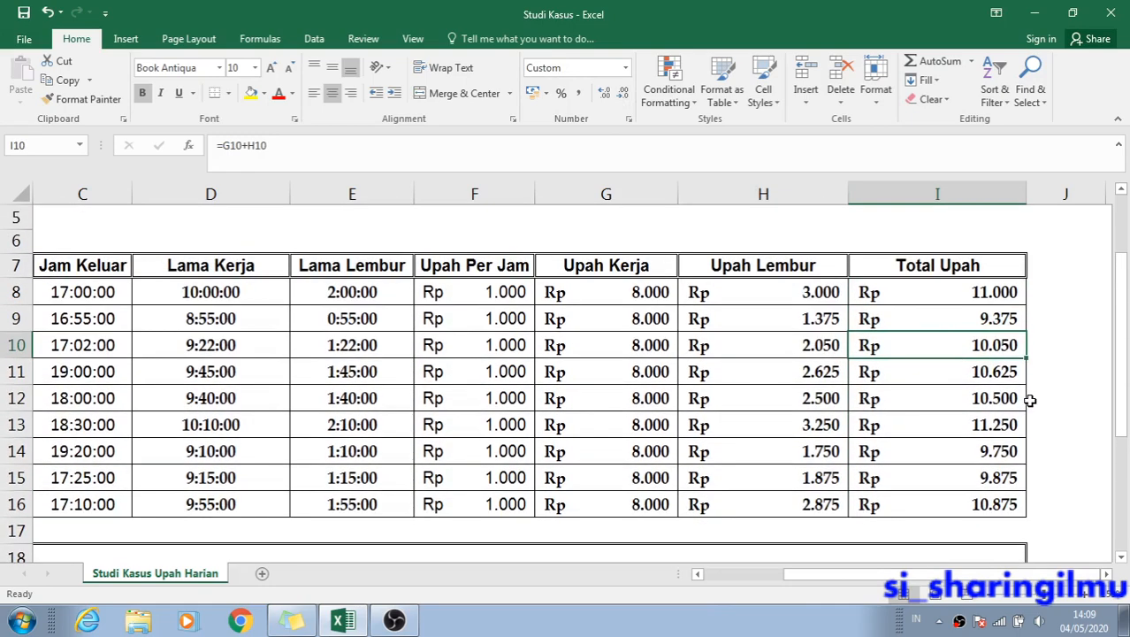
{"action": "left_click_drag", "start_coordinate": [966, 575], "coordinate": [927, 583]}
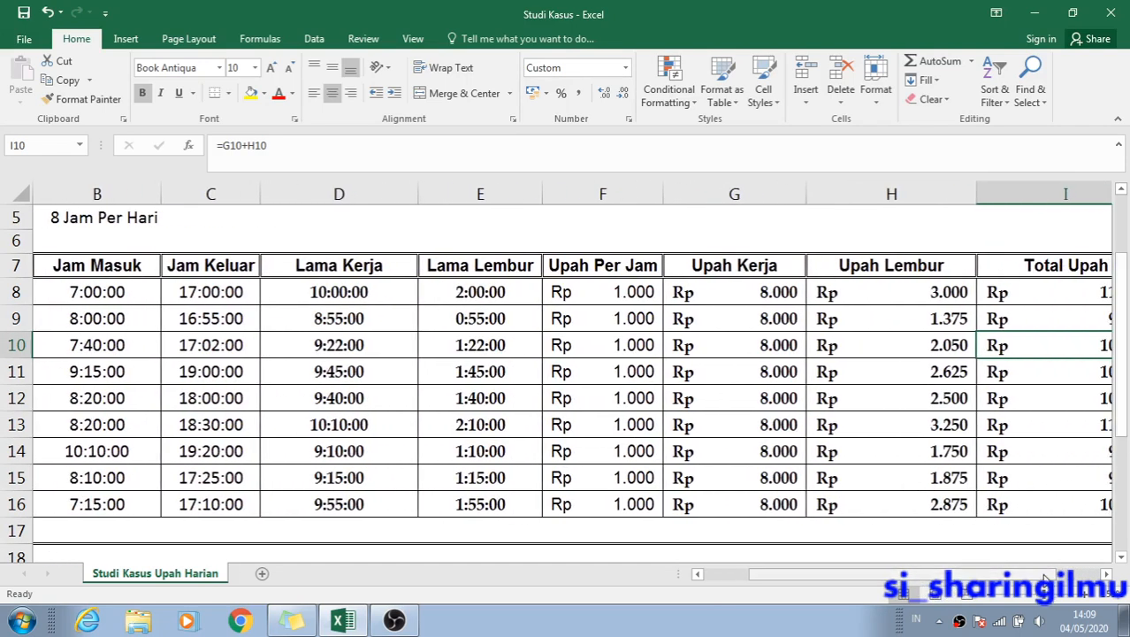
Fill the empty Total Upah Kerja cell I18 with green.
{"action": "left_click_drag", "start_coordinate": [1043, 577], "coordinate": [1077, 579]}
{"action": "double_click", "coordinate": [1121, 558]}
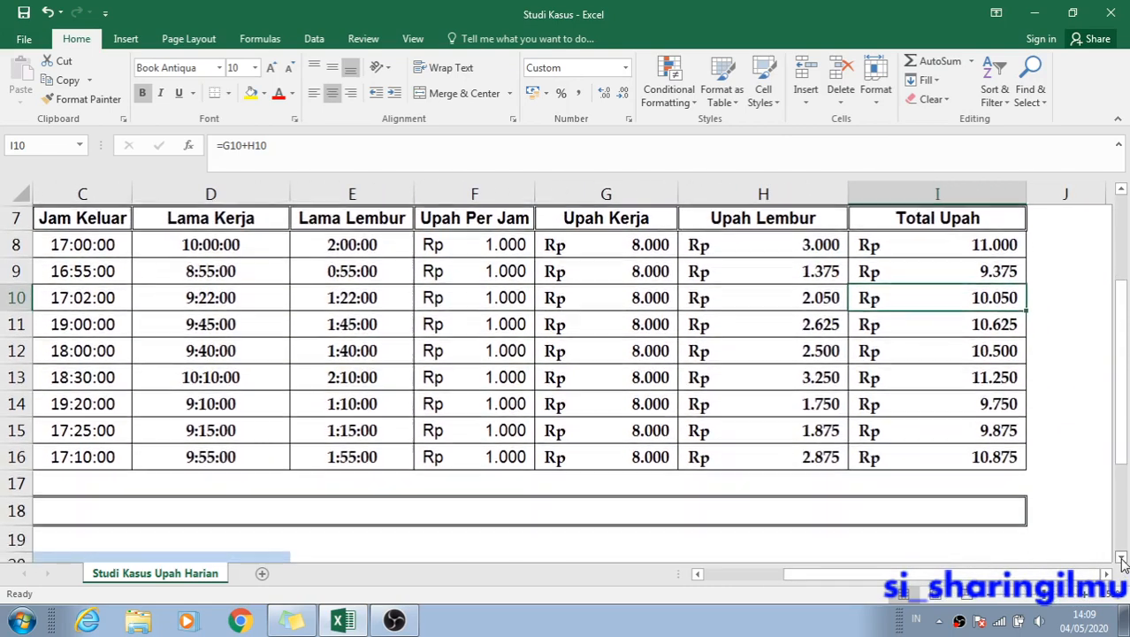
{"action": "left_click", "coordinate": [970, 511]}
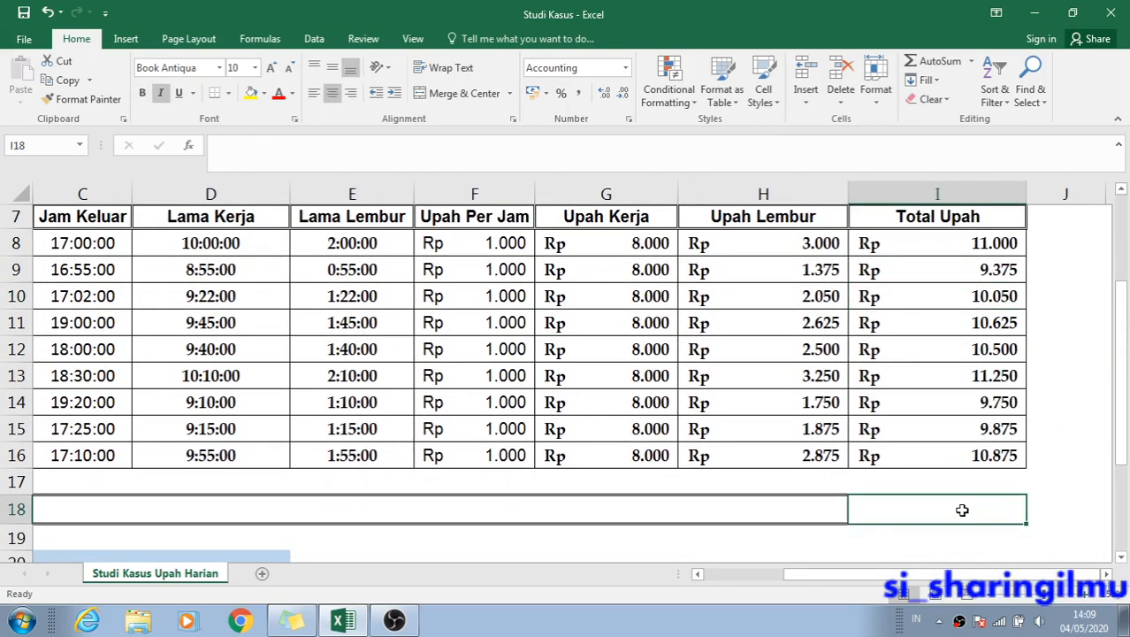
{"action": "left_click", "coordinate": [251, 93]}
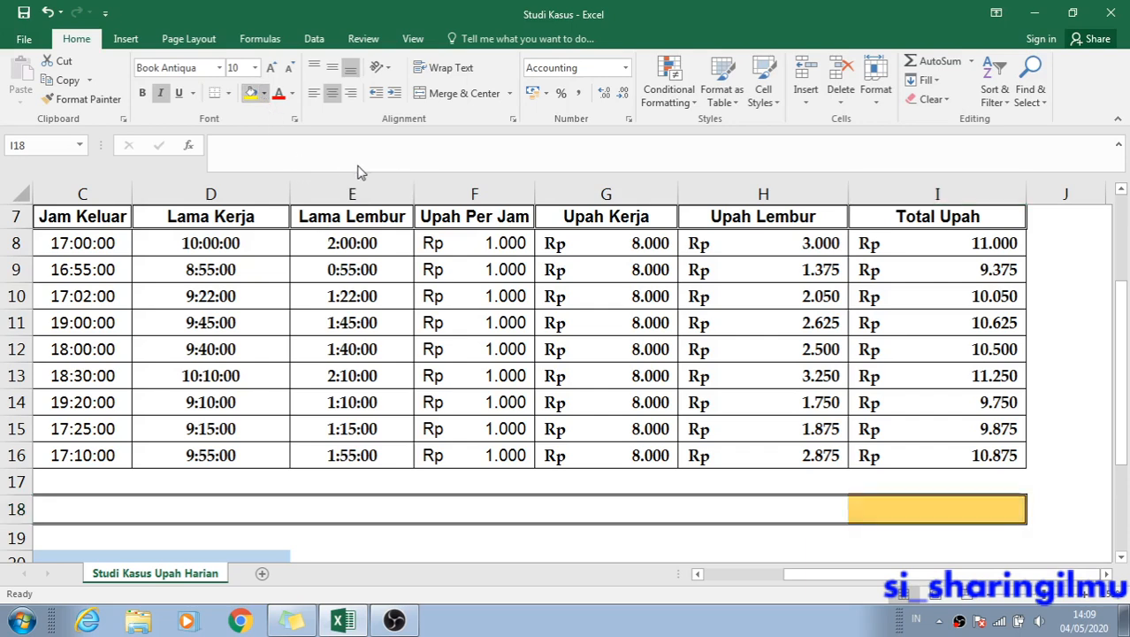
{"action": "double_click", "coordinate": [966, 517]}
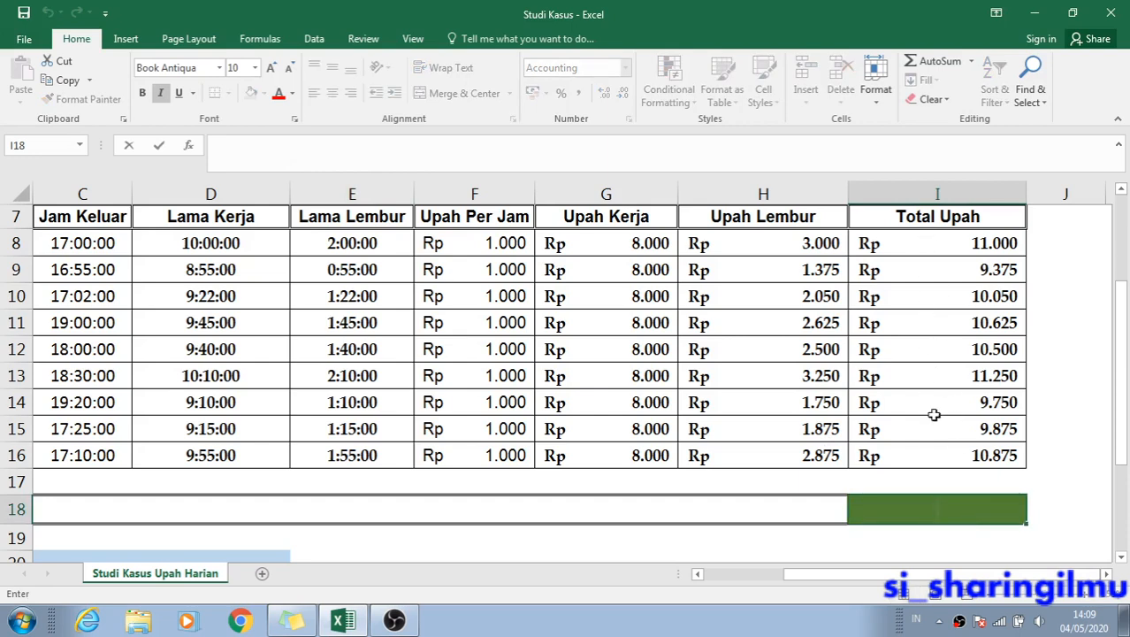
{"action": "key", "text": "Return"}
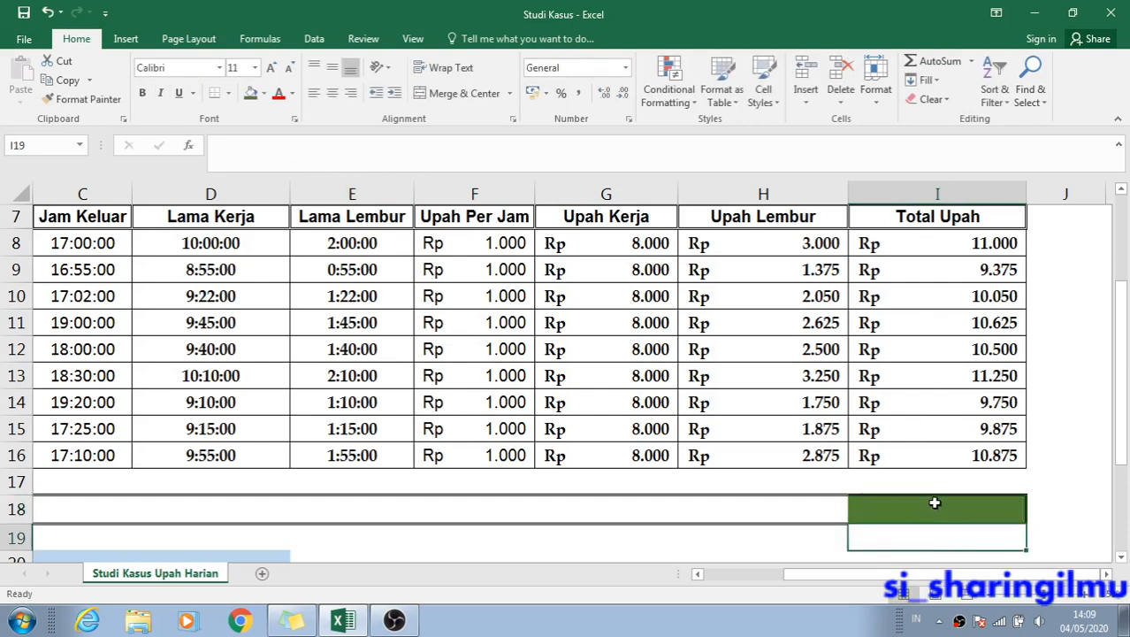
{"action": "left_click", "coordinate": [935, 501]}
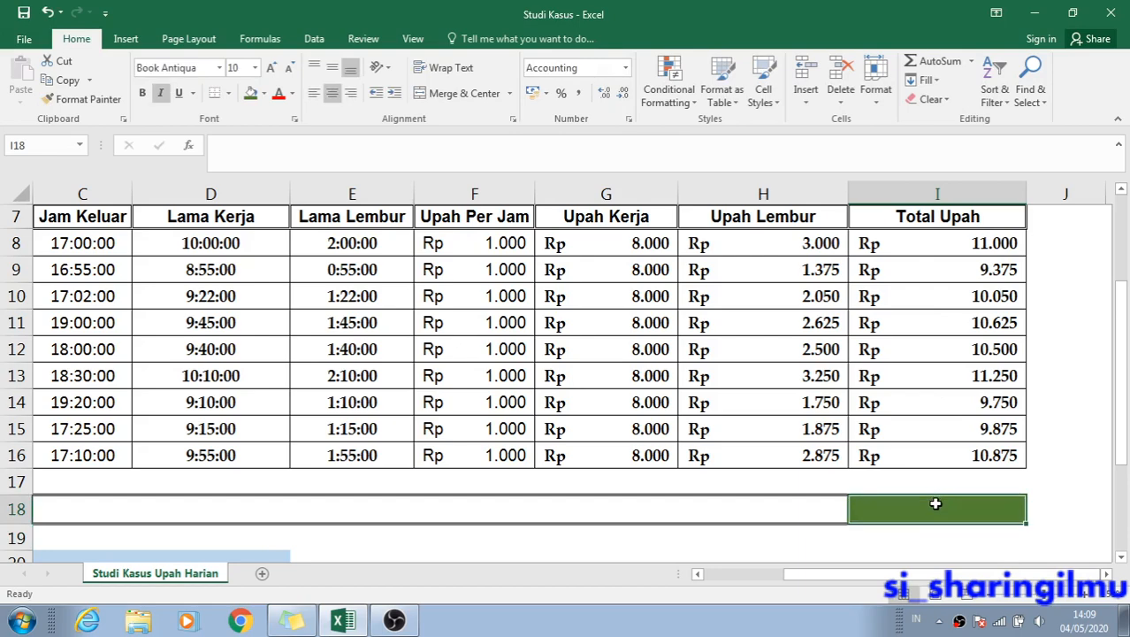
{"action": "mouse_move", "coordinate": [963, 576]}
{"action": "left_mouse_down"}
{"action": "mouse_move", "coordinate": [878, 584]}
{"action": "mouse_move", "coordinate": [956, 576]}
{"action": "left_mouse_up"}
{"action": "double_click", "coordinate": [946, 511]}
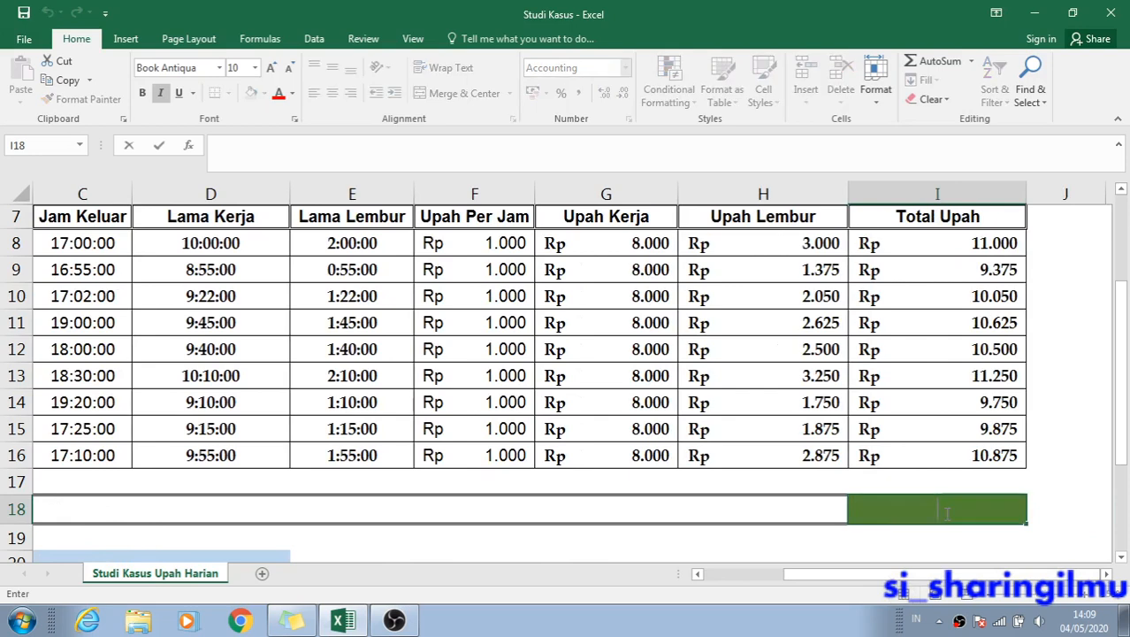
{"action": "left_click", "coordinate": [1048, 519]}
{"action": "left_click", "coordinate": [986, 518]}
{"action": "left_click", "coordinate": [259, 39]}
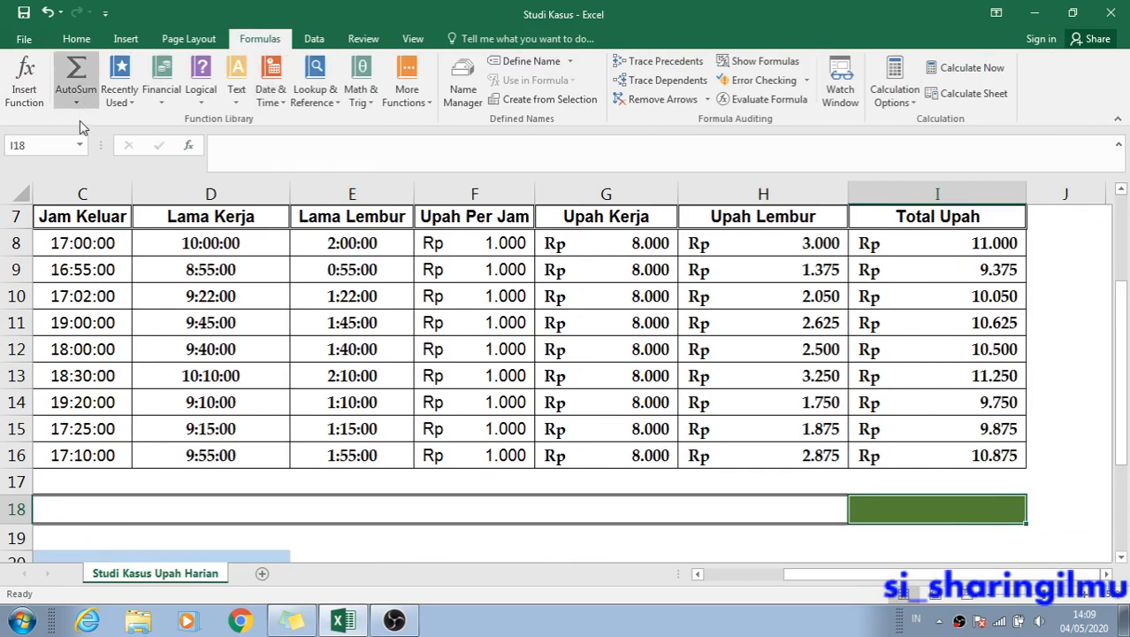
{"action": "key", "text": "alt+equal"}
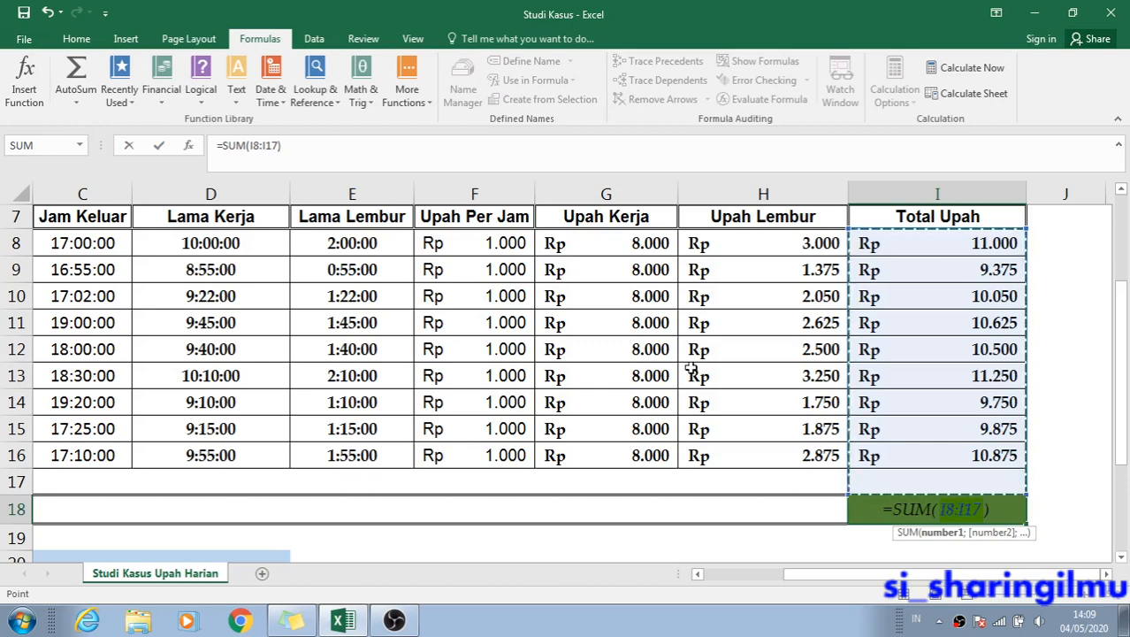
{"action": "left_click_drag", "start_coordinate": [1001, 520], "coordinate": [845, 515]}
{"action": "key", "text": "BackSpace"}
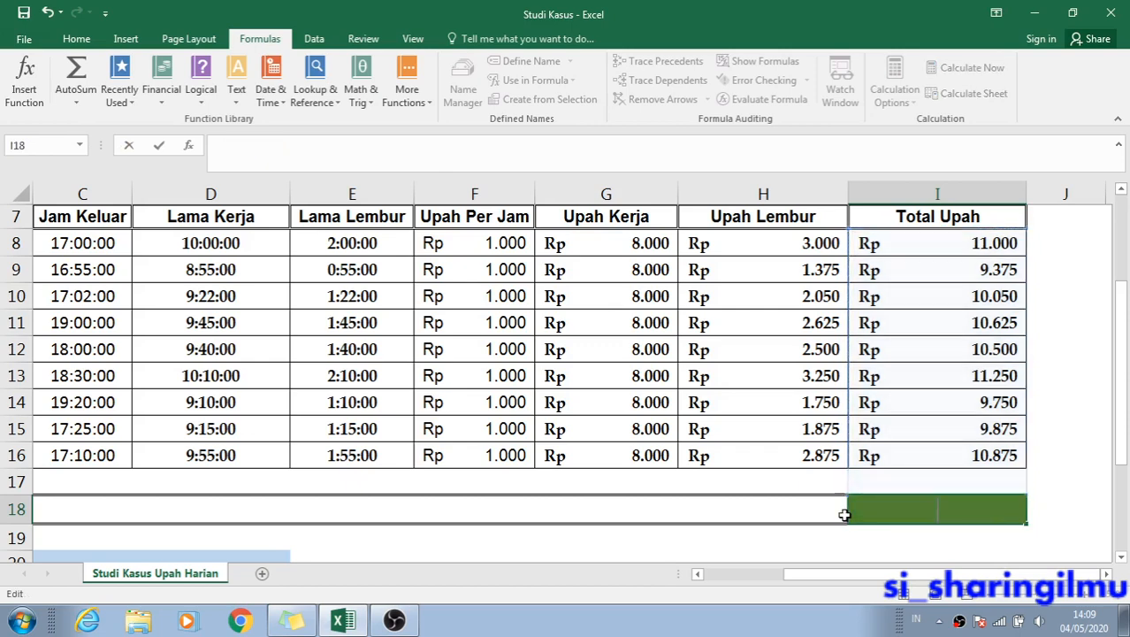
{"action": "type", "text": "="}
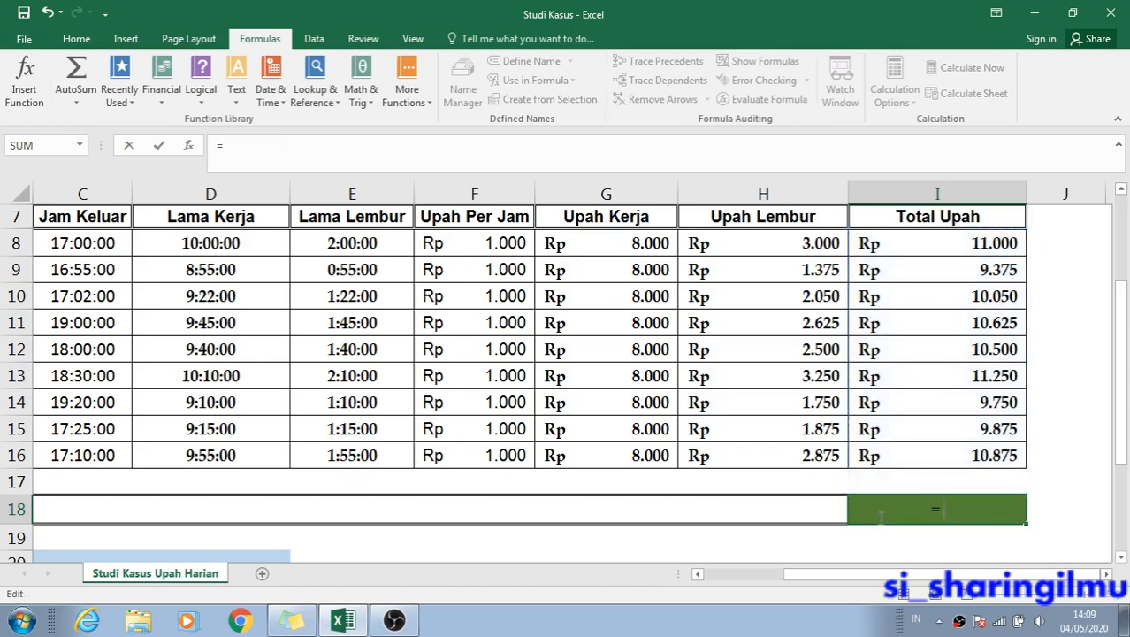
{"action": "type", "text": "su"}
{"action": "key", "text": "BackSpace"}
{"action": "key", "text": "BackSpace"}
{"action": "key", "text": "Escape"}
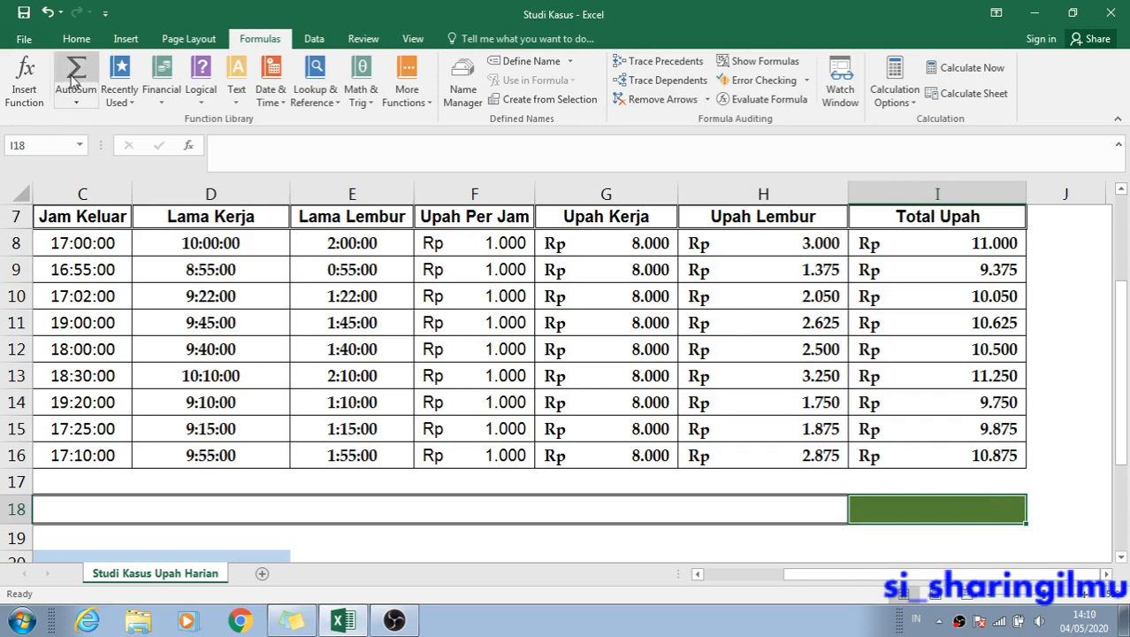
{"action": "left_click", "coordinate": [937, 426]}
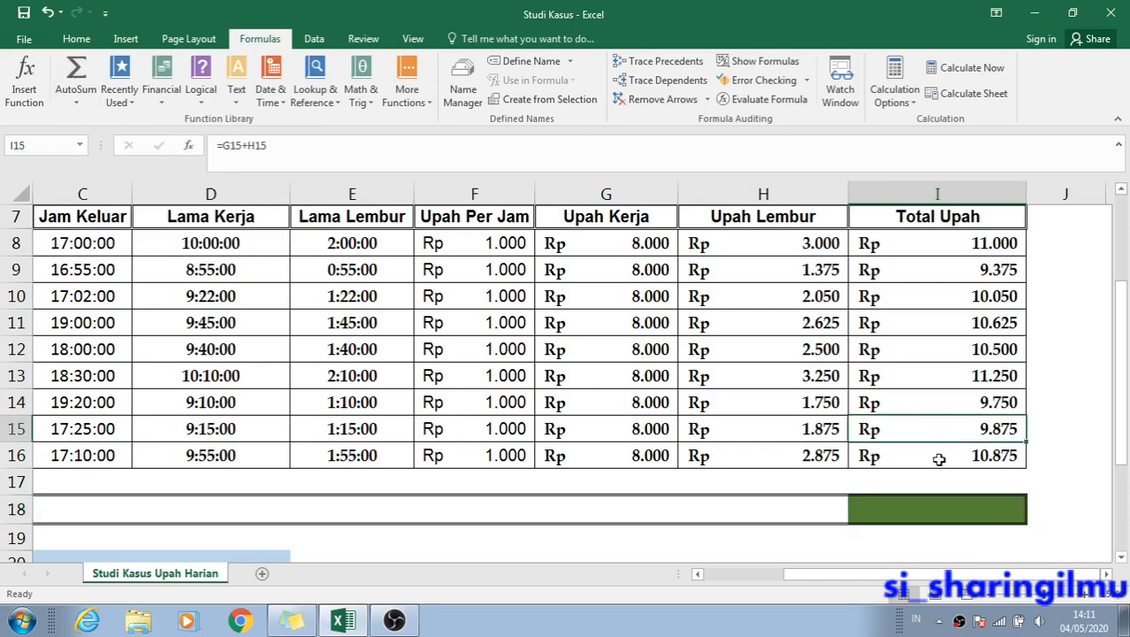
{"action": "key", "text": "F1"}
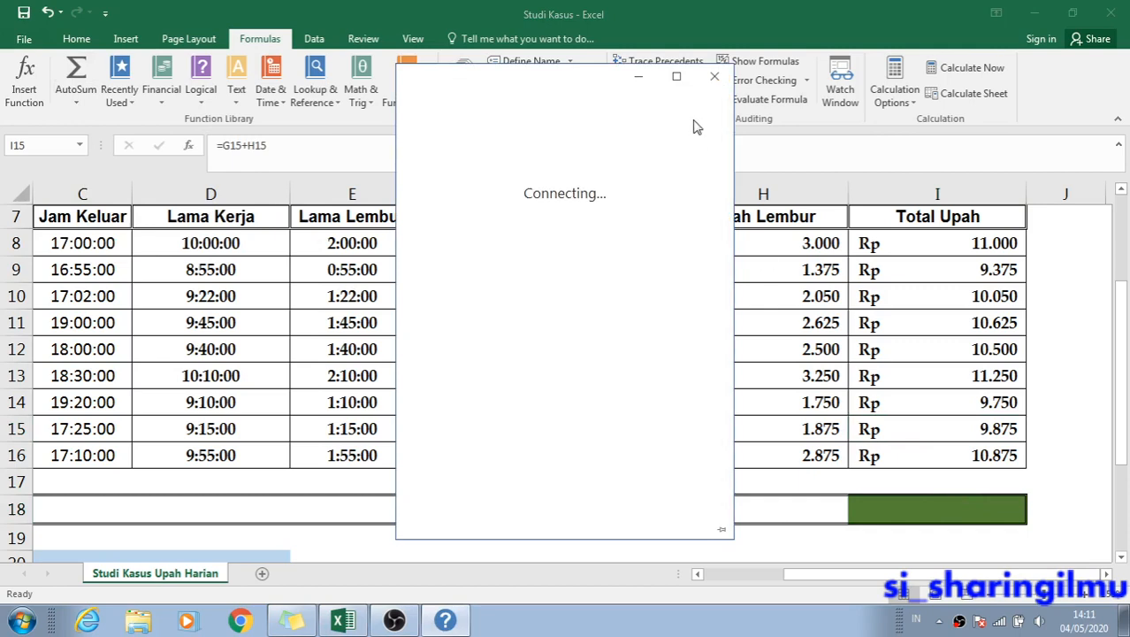
{"action": "left_click", "coordinate": [714, 77]}
Sum the Total Upah column range I8:I17 in cell I18 with AutoSum.
{"action": "left_click", "coordinate": [924, 512]}
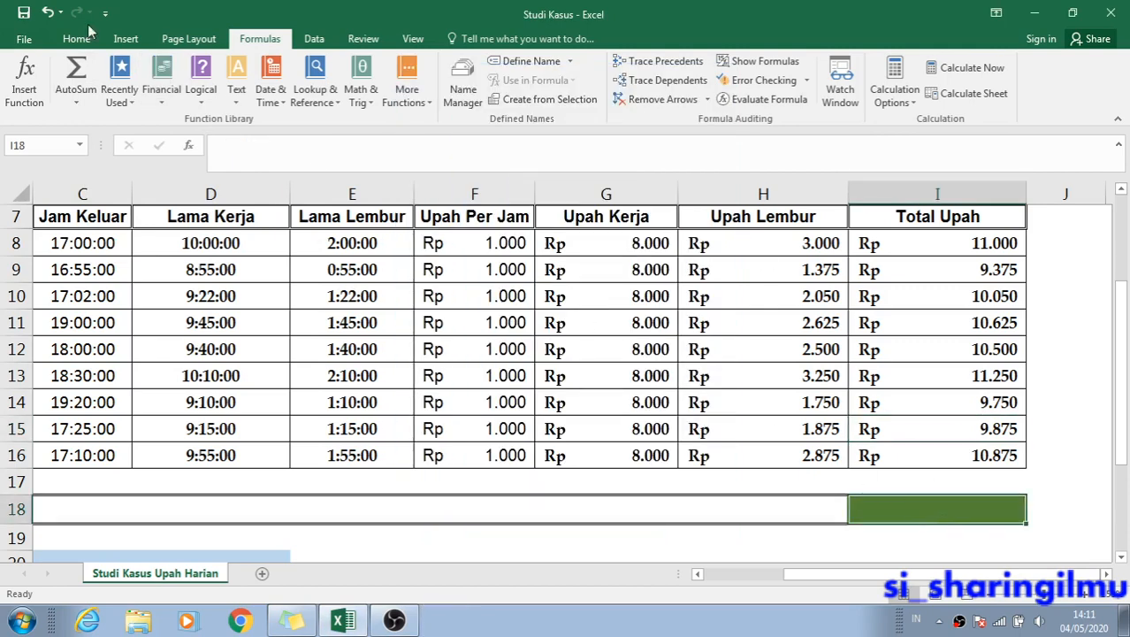
{"action": "left_click", "coordinate": [76, 78]}
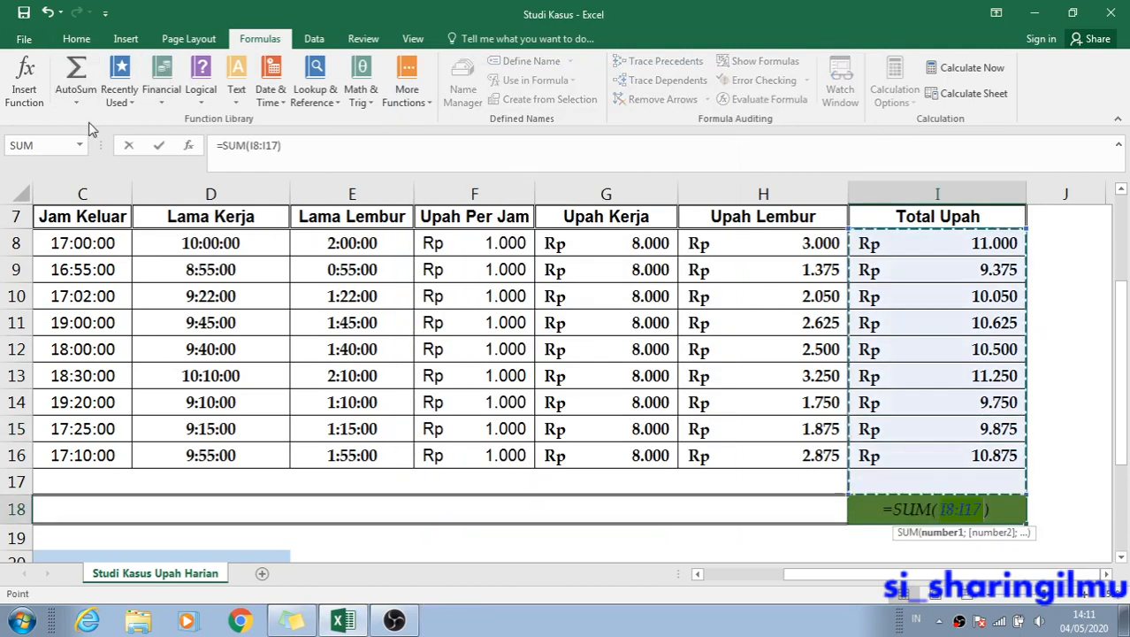
{"action": "key", "text": "Return"}
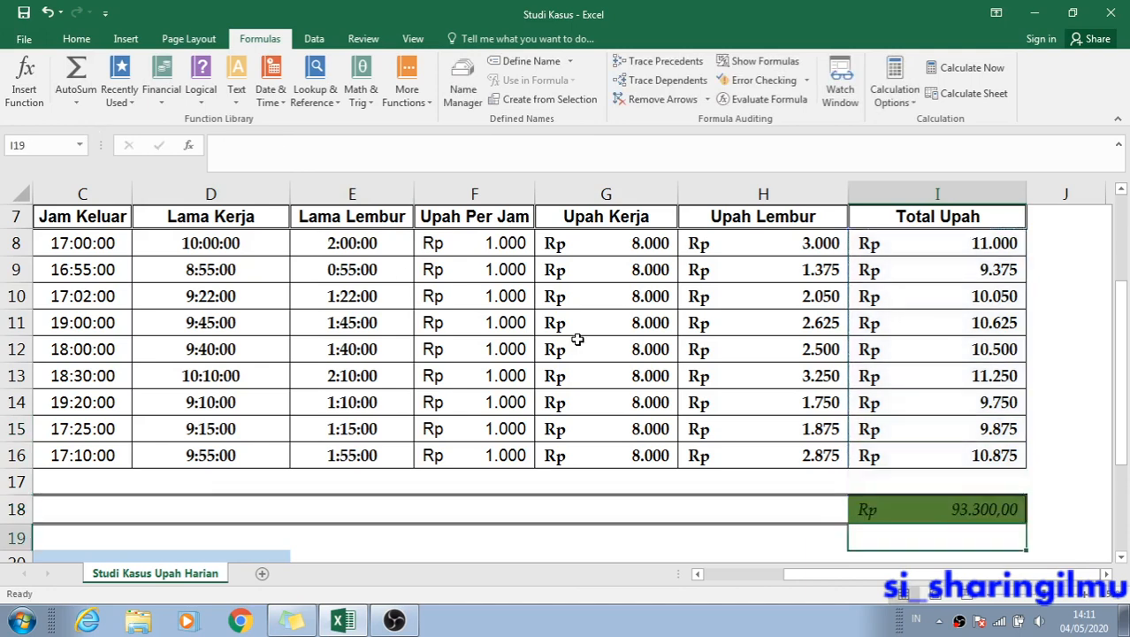
Remove both decimal places from the Total Upah Kerja amount in I18.
{"action": "left_click", "coordinate": [983, 509]}
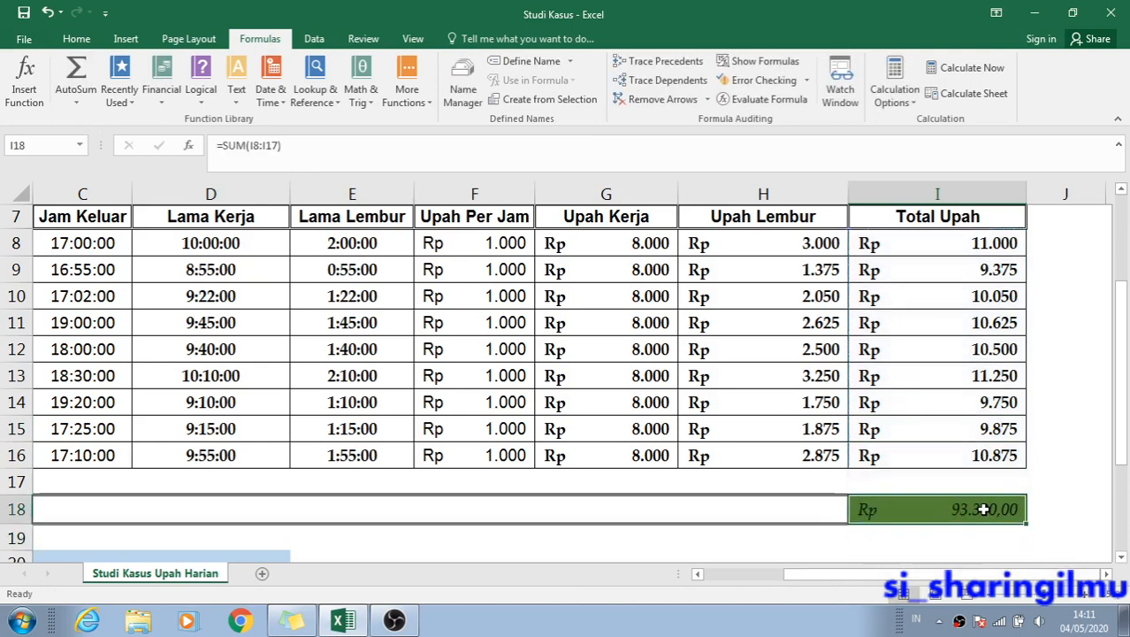
{"action": "left_click", "coordinate": [78, 39]}
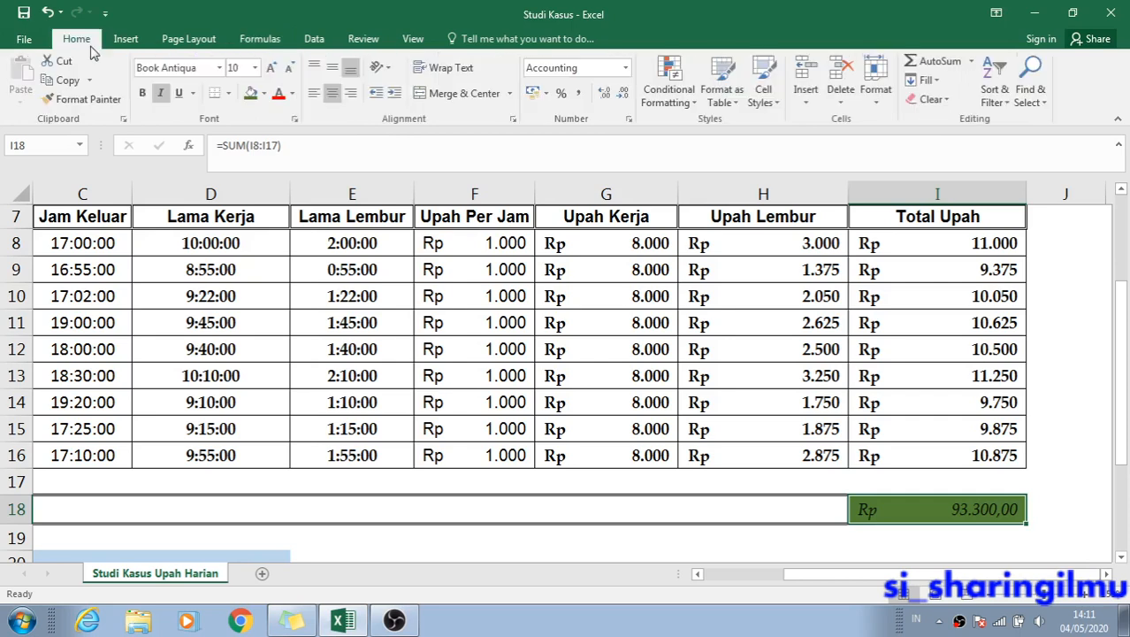
{"action": "left_click", "coordinate": [622, 93]}
{"action": "left_click", "coordinate": [623, 94]}
{"action": "double_click", "coordinate": [985, 510]}
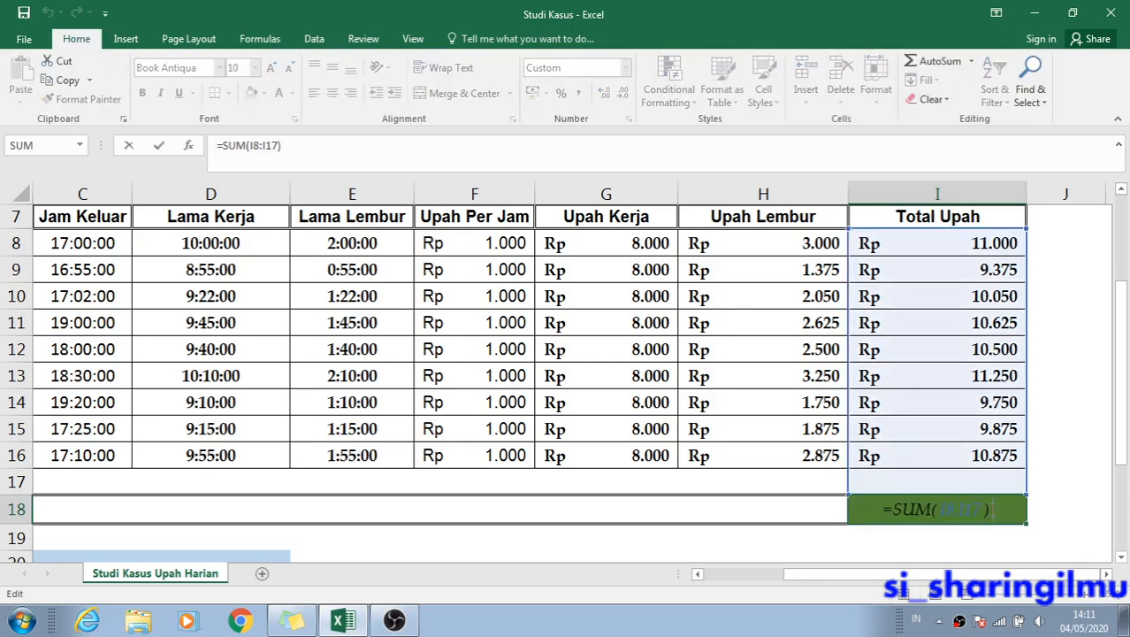
{"action": "key", "text": "Escape"}
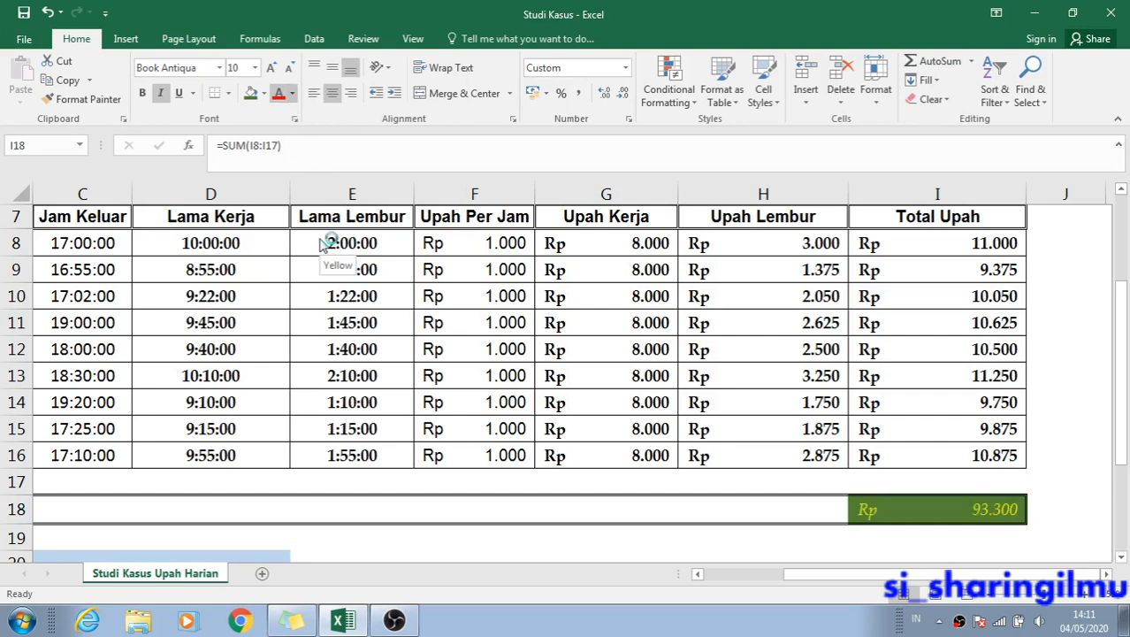
Set the Total Upah Kerja amount in I18 to a yellow, bold font.
{"action": "left_click", "coordinate": [323, 245]}
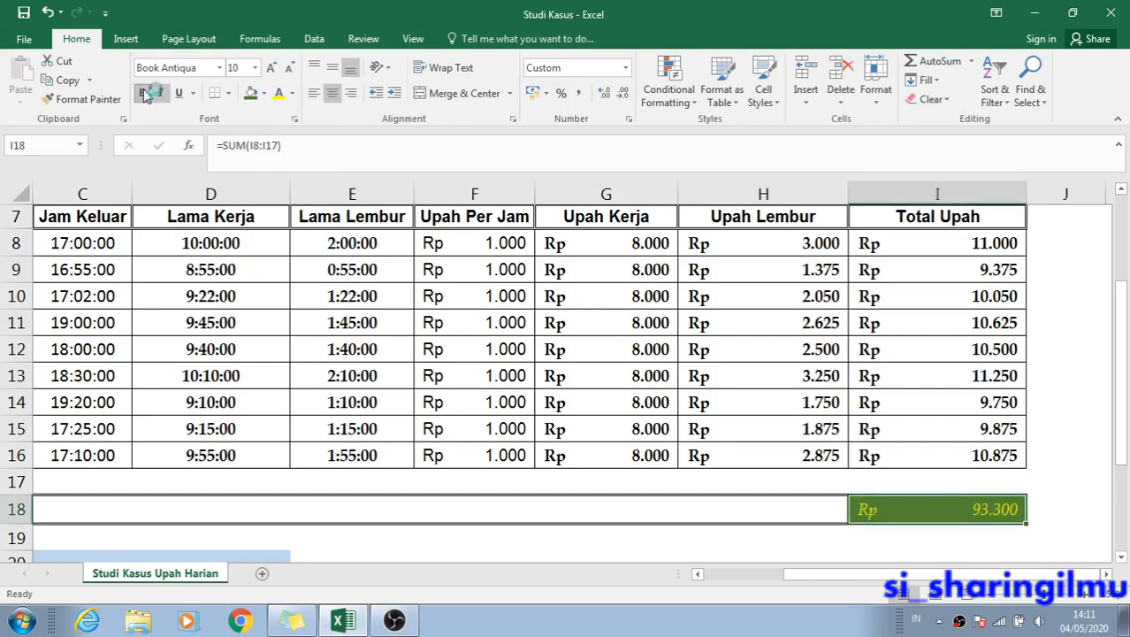
{"action": "left_click", "coordinate": [1034, 483]}
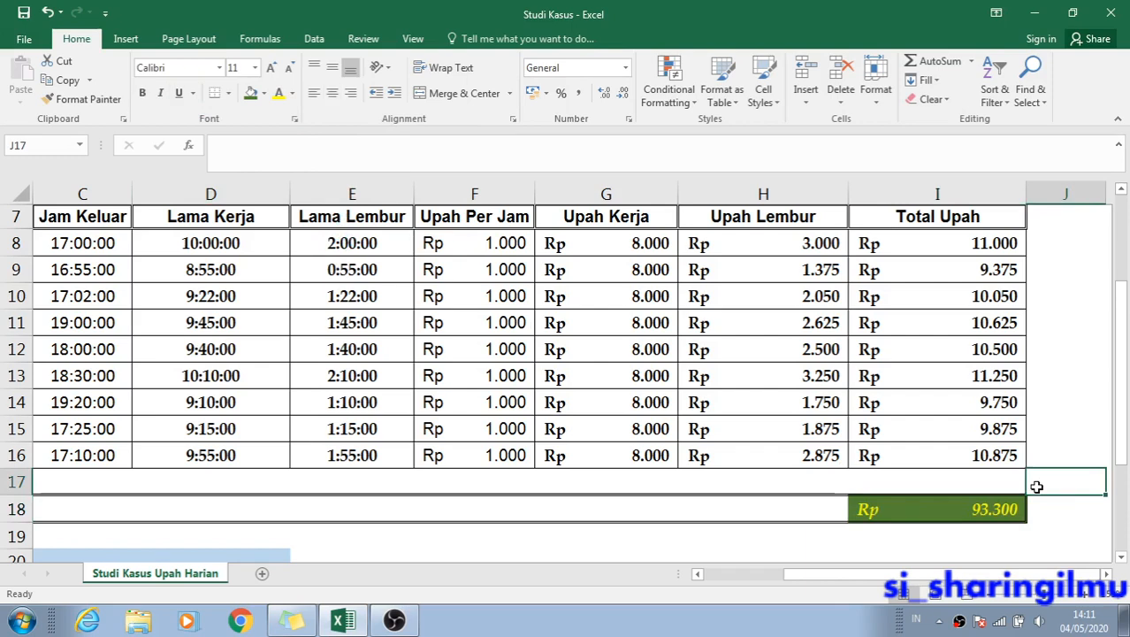
Review the completed wage sheet from its title through the Total Upah Kerja row and the Ketentuan Soal notes.
{"action": "left_click", "coordinate": [601, 531]}
{"action": "scroll", "coordinate": [601, 530], "scroll_direction": "up", "scroll_amount": 1}
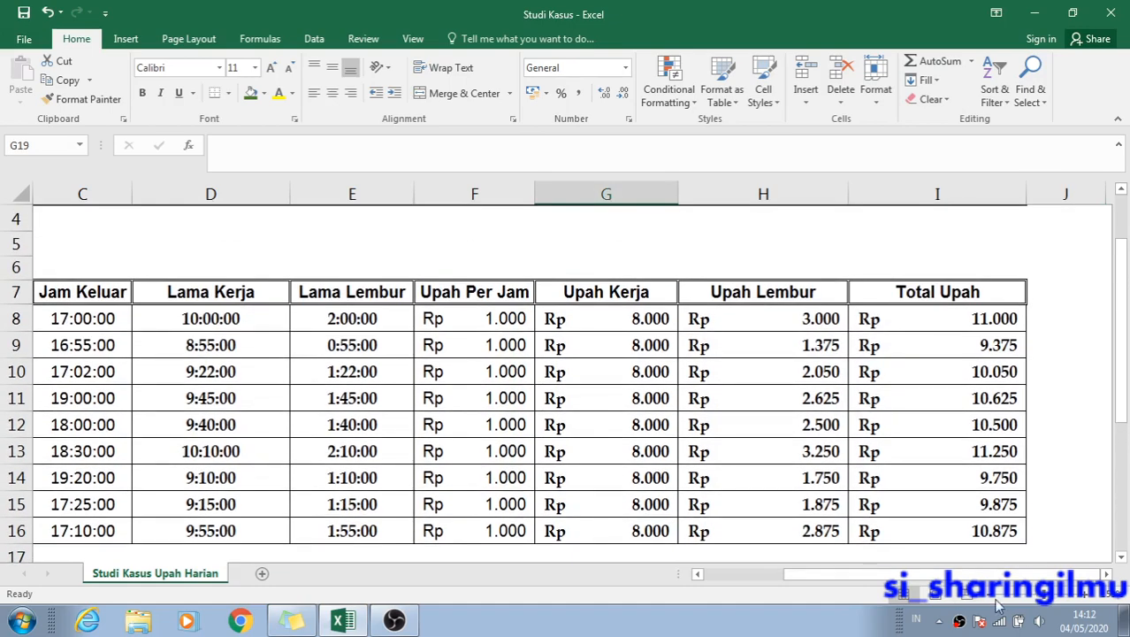
{"action": "scroll", "coordinate": [893, 492], "scroll_direction": "down", "scroll_amount": 3}
{"action": "scroll", "coordinate": [893, 492], "scroll_direction": "down", "scroll_amount": 2}
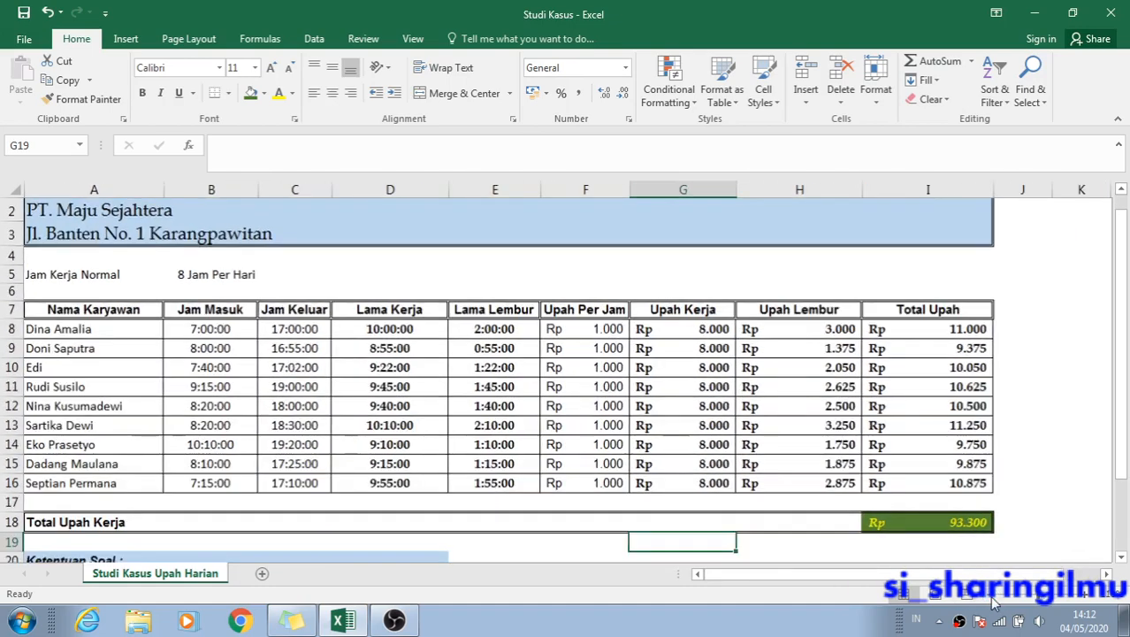
{"action": "scroll", "coordinate": [893, 493], "scroll_direction": "down", "scroll_amount": 1}
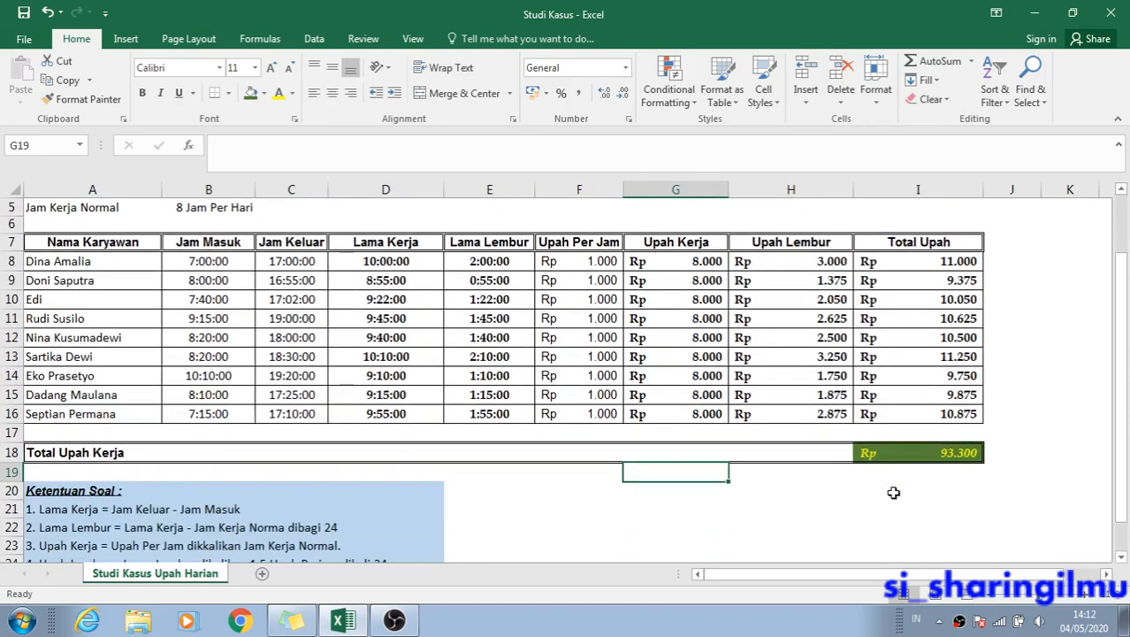
{"action": "scroll", "coordinate": [893, 493], "scroll_direction": "up", "scroll_amount": 1}
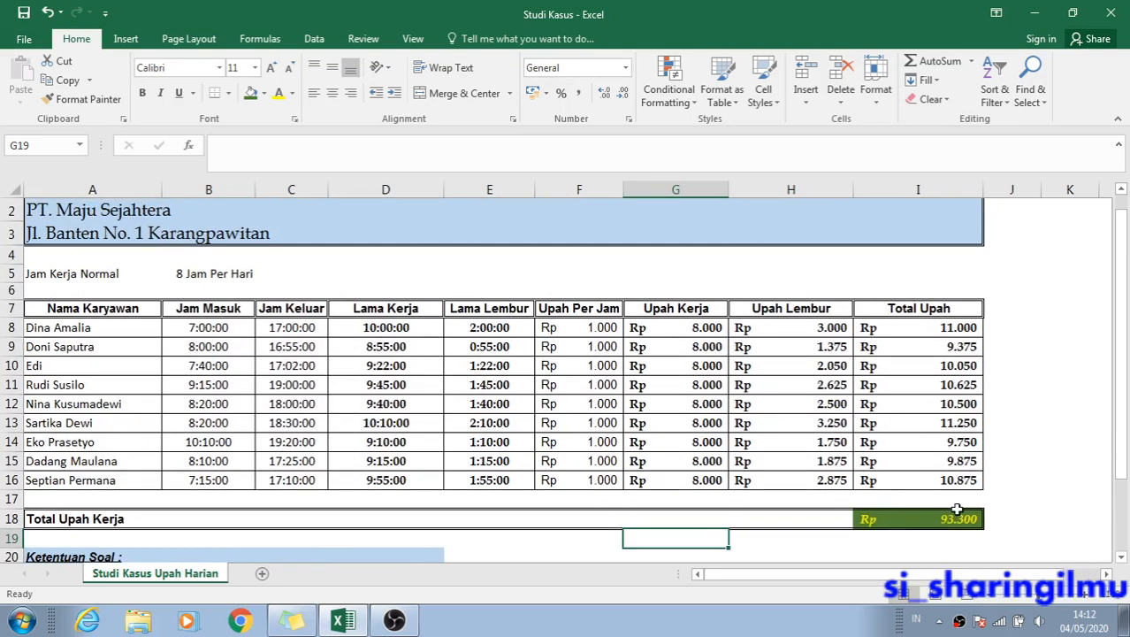
{"action": "scroll", "coordinate": [953, 506], "scroll_direction": "up", "scroll_amount": 1}
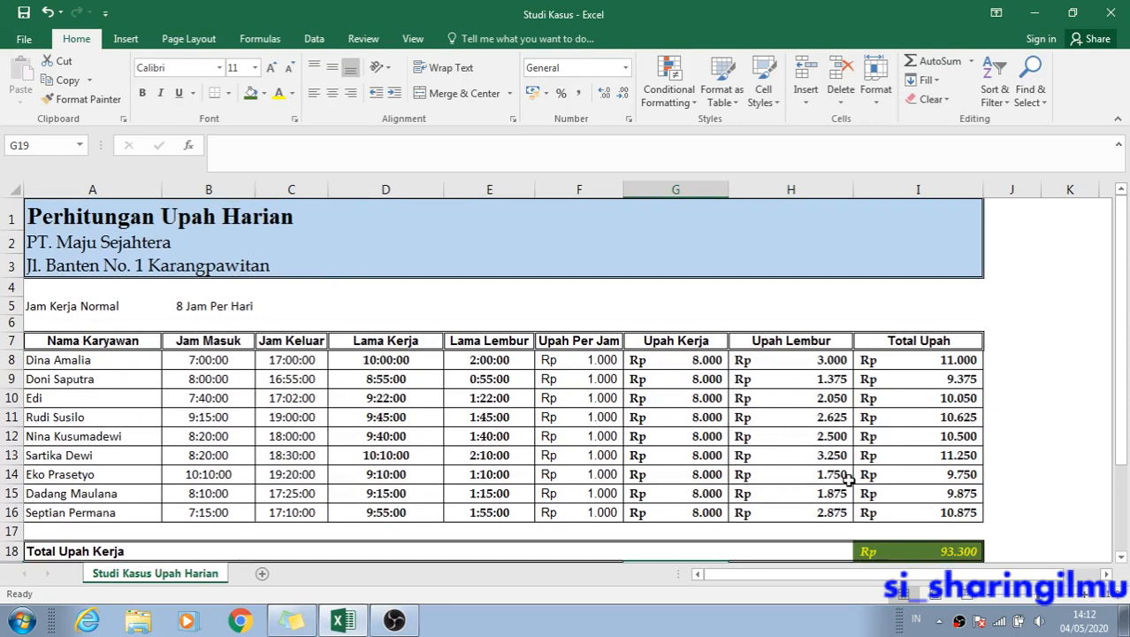
{"action": "left_click", "coordinate": [463, 301]}
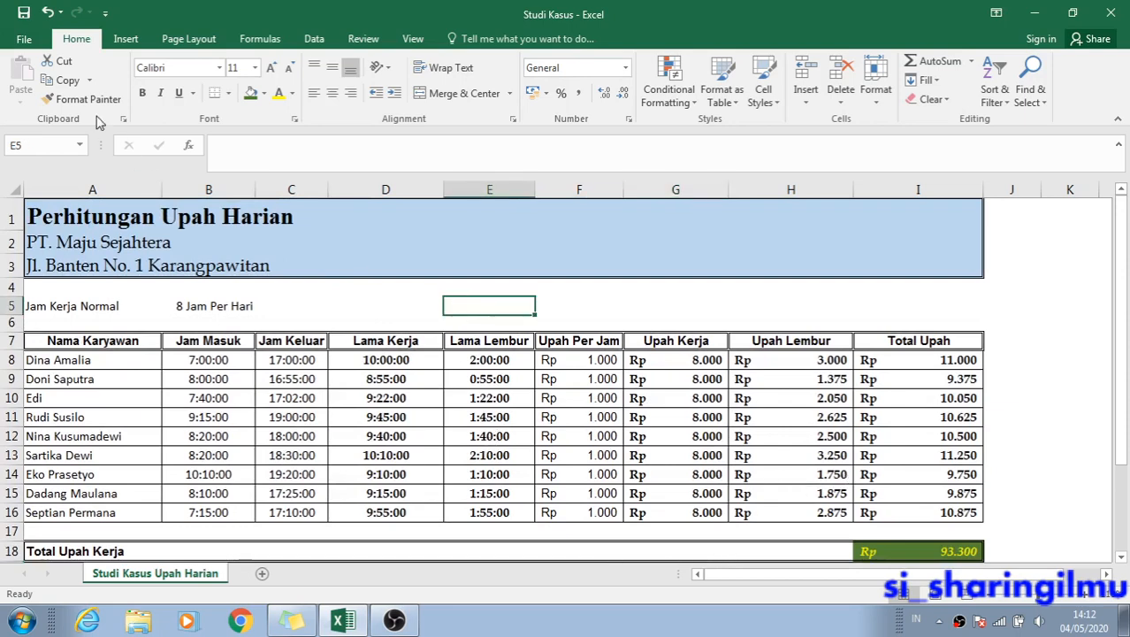
{"action": "left_click", "coordinate": [126, 41]}
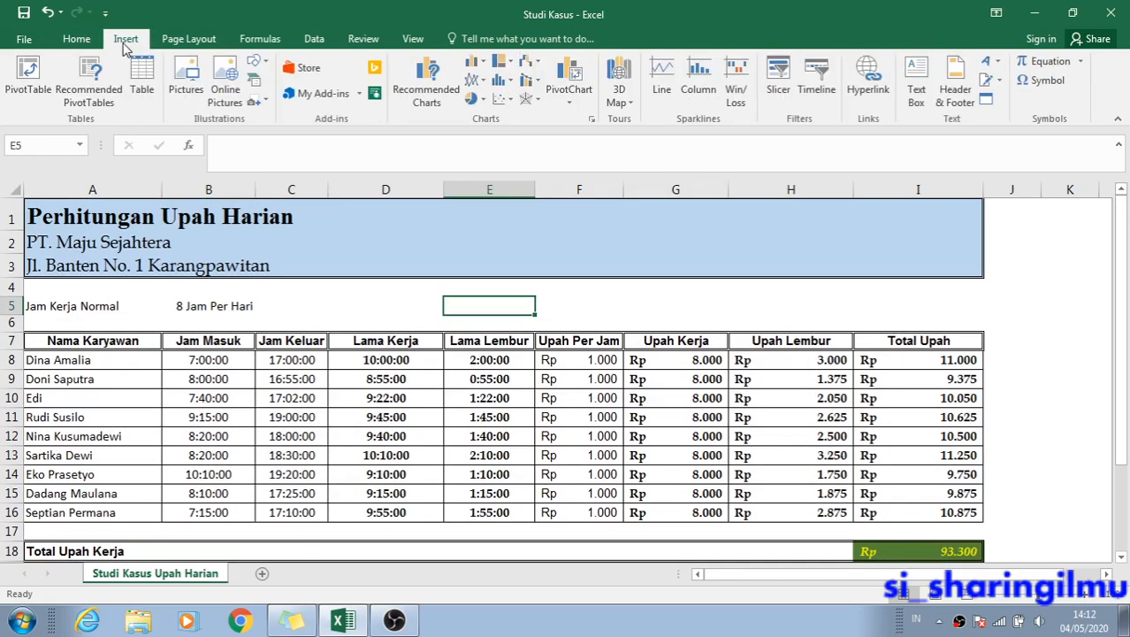
{"action": "left_click", "coordinate": [258, 404]}
{"action": "left_click", "coordinate": [281, 358]}
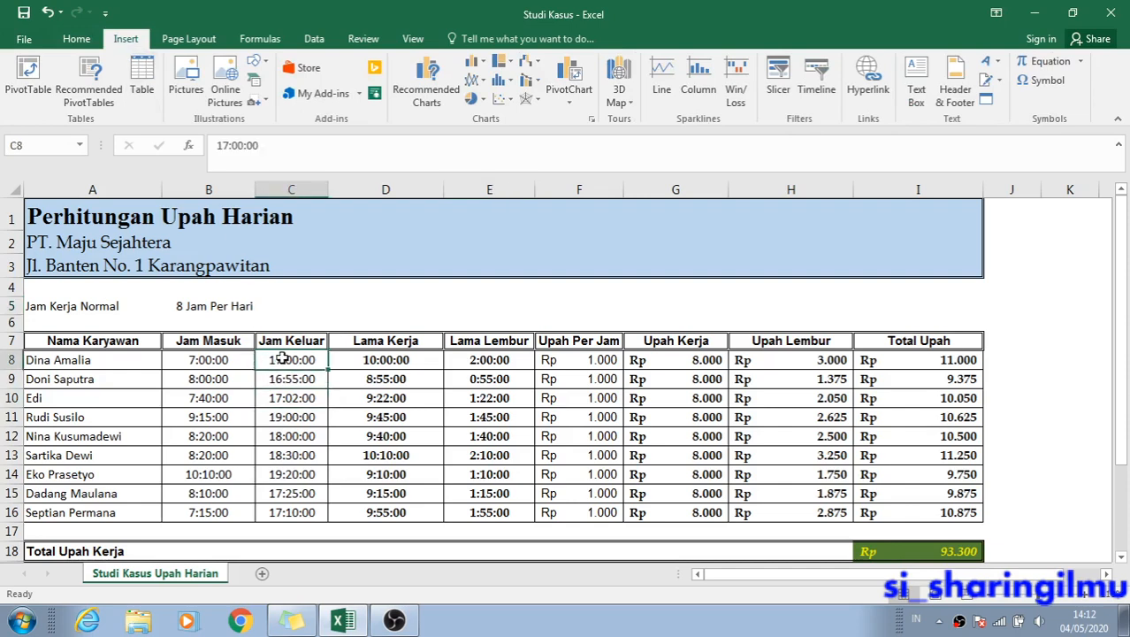
{"action": "left_click_drag", "start_coordinate": [109, 346], "coordinate": [109, 512]}
{"action": "left_click", "coordinate": [175, 435]}
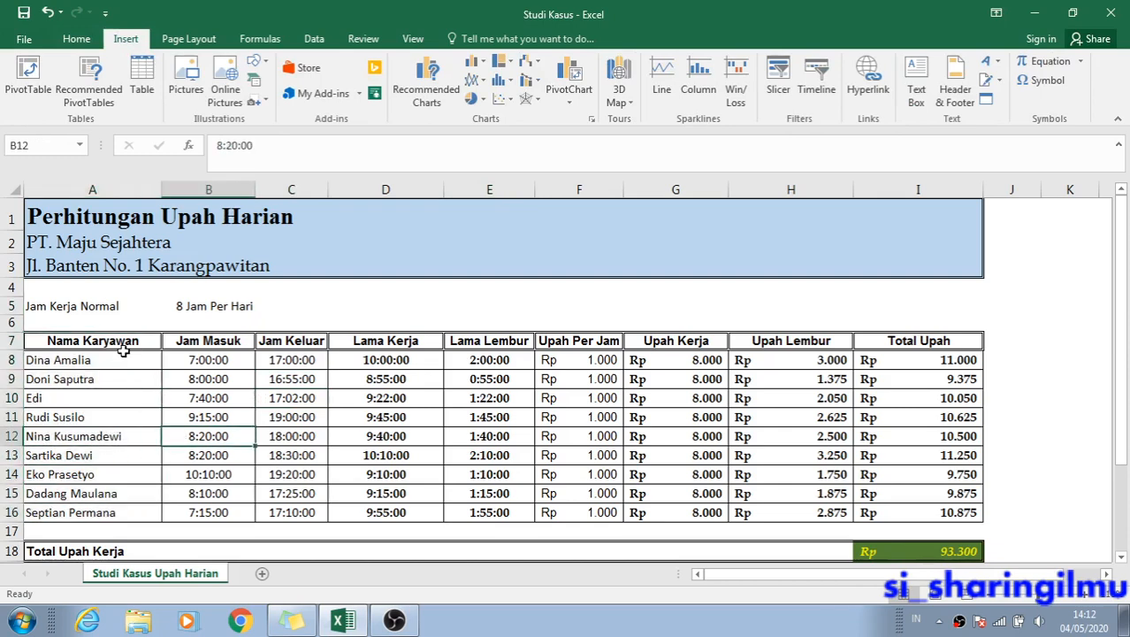
{"action": "left_click_drag", "start_coordinate": [123, 356], "coordinate": [119, 415]}
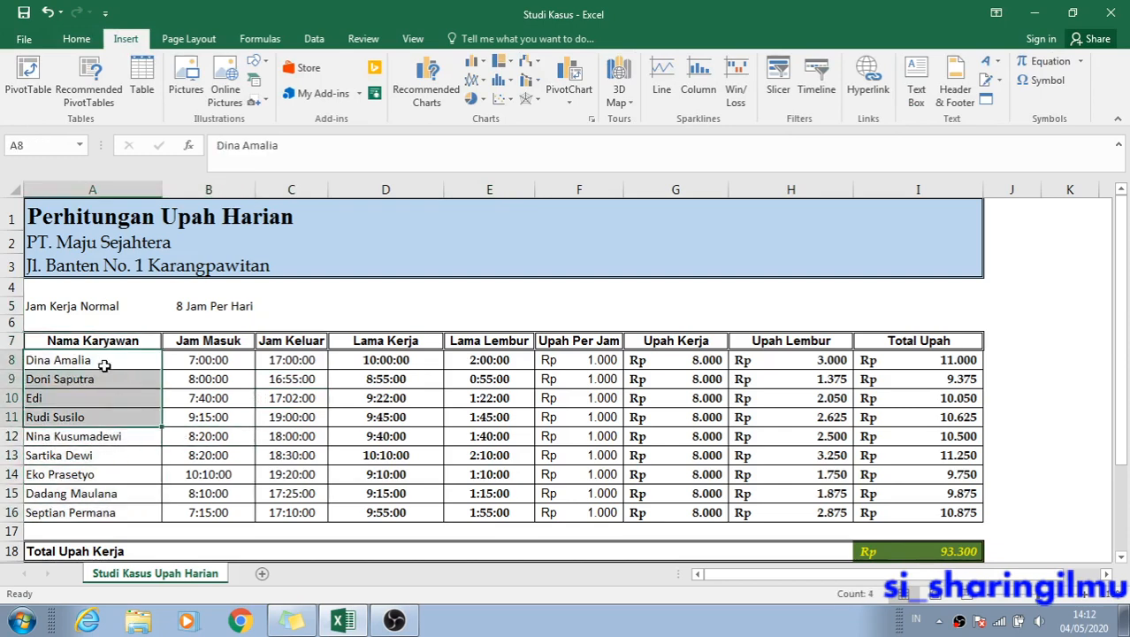
{"action": "left_click_drag", "start_coordinate": [103, 353], "coordinate": [114, 509]}
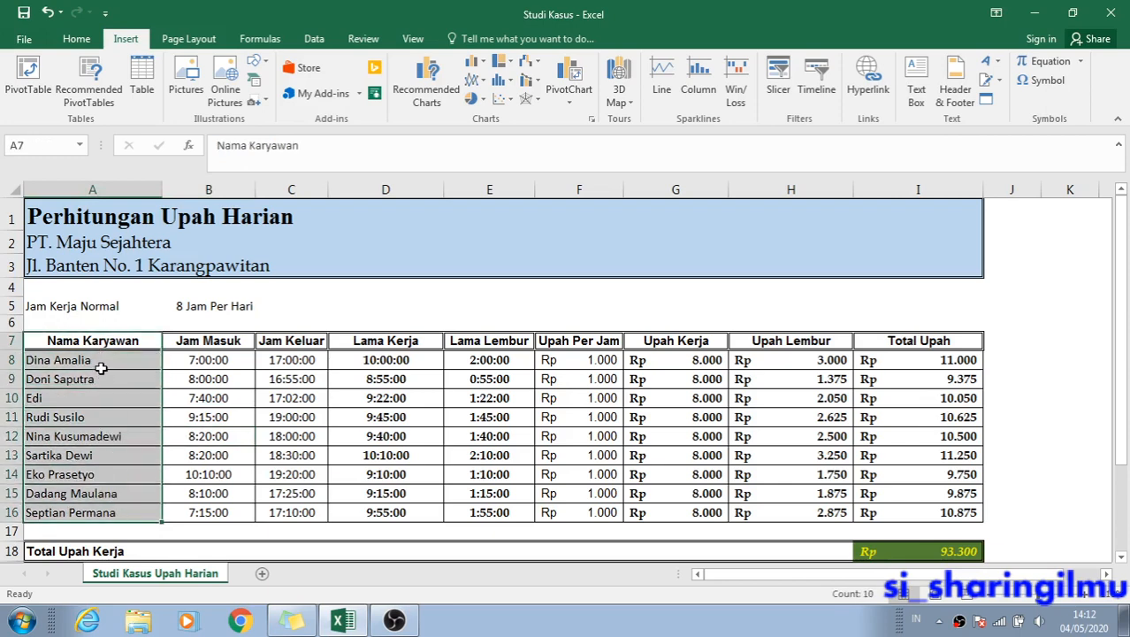
{"action": "left_click", "coordinate": [97, 360]}
{"action": "left_click_drag", "start_coordinate": [99, 341], "coordinate": [133, 517]}
{"action": "key", "text": "ctrl+q"}
{"action": "left_click", "coordinate": [157, 326]}
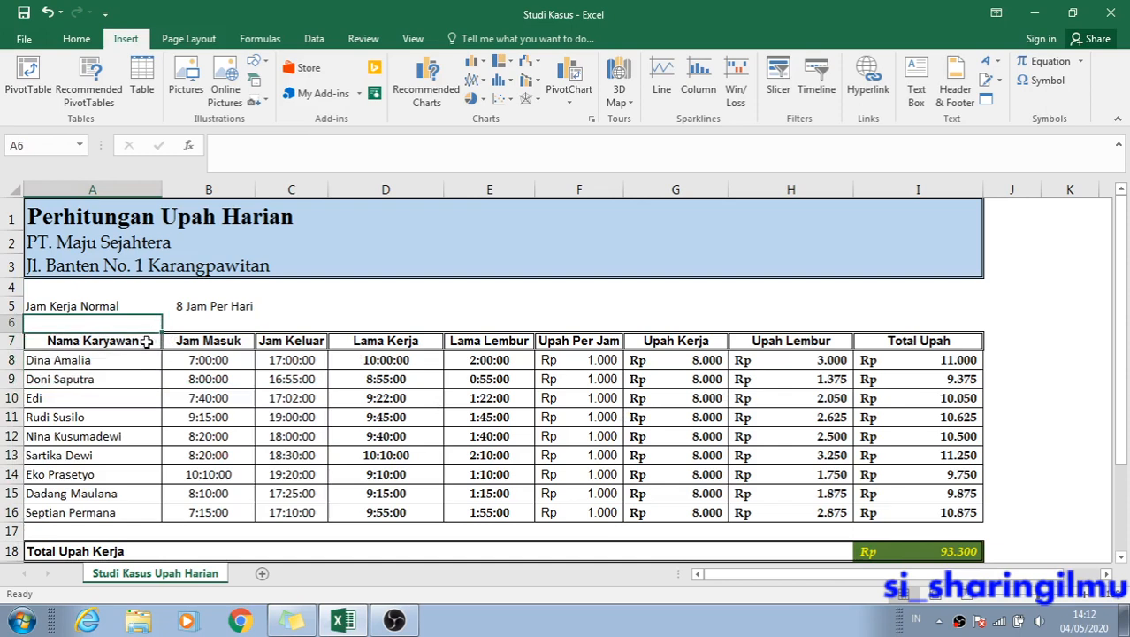
Insert a 3-D Column chart from the Nama Karyawan, Upah Kerja, Upah Lembur and Total Upah columns, rows 7 to 16.
{"action": "left_click_drag", "start_coordinate": [146, 341], "coordinate": [139, 520]}
{"action": "left_click", "coordinate": [139, 524]}
{"action": "left_click_drag", "start_coordinate": [84, 345], "coordinate": [117, 515]}
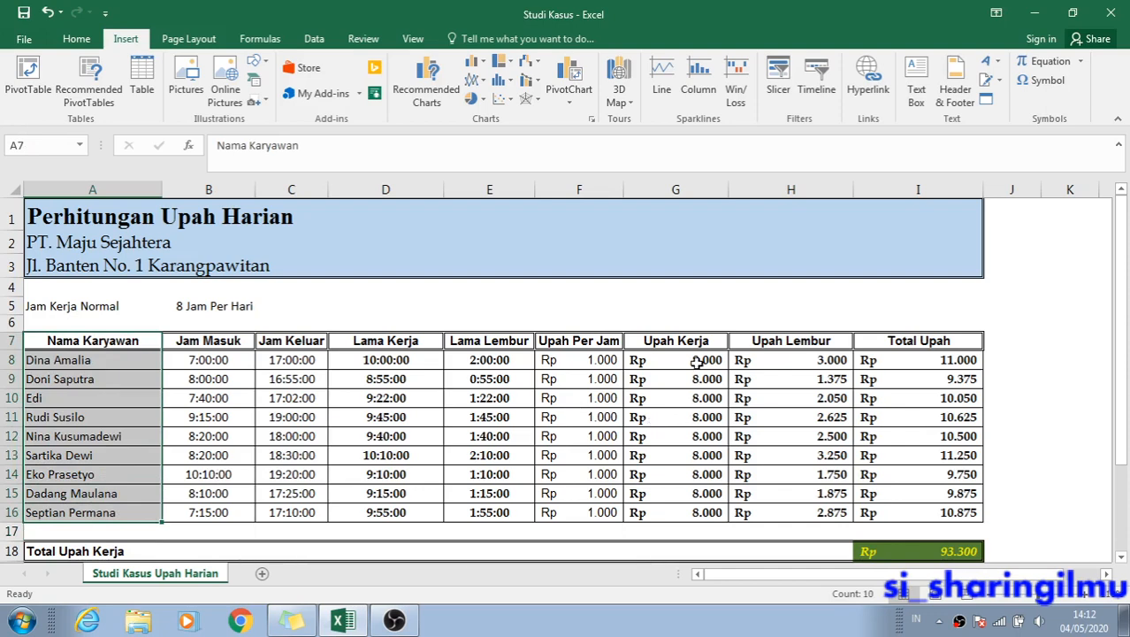
{"action": "left_click_drag", "start_coordinate": [690, 343], "coordinate": [722, 509]}
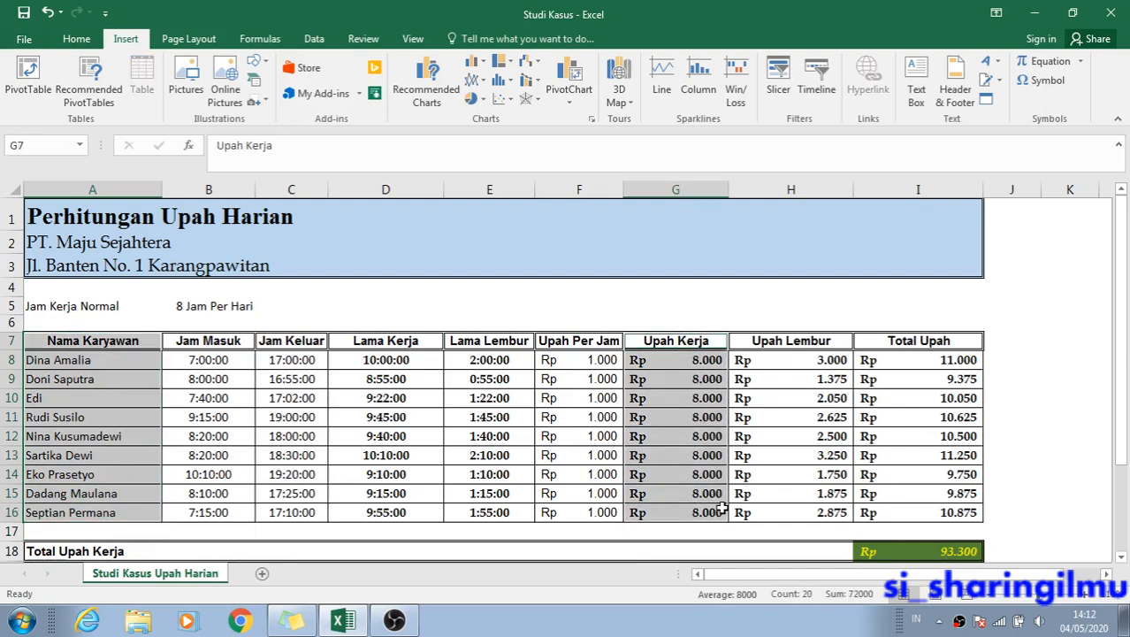
{"action": "left_click_drag", "start_coordinate": [794, 342], "coordinate": [827, 515]}
{"action": "left_click_drag", "start_coordinate": [893, 342], "coordinate": [905, 518]}
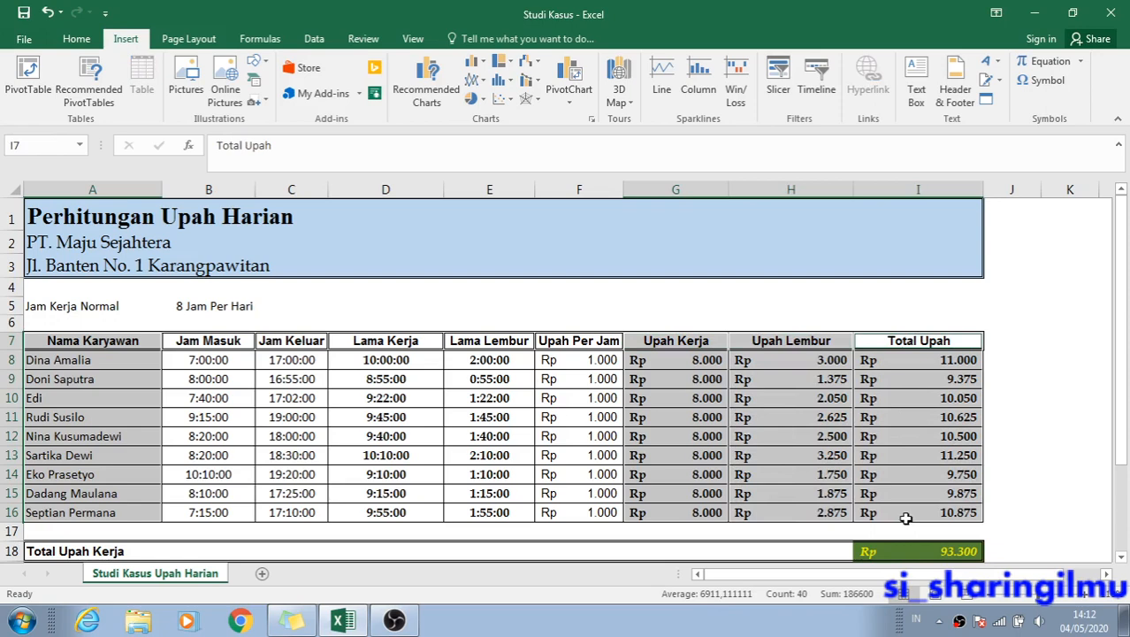
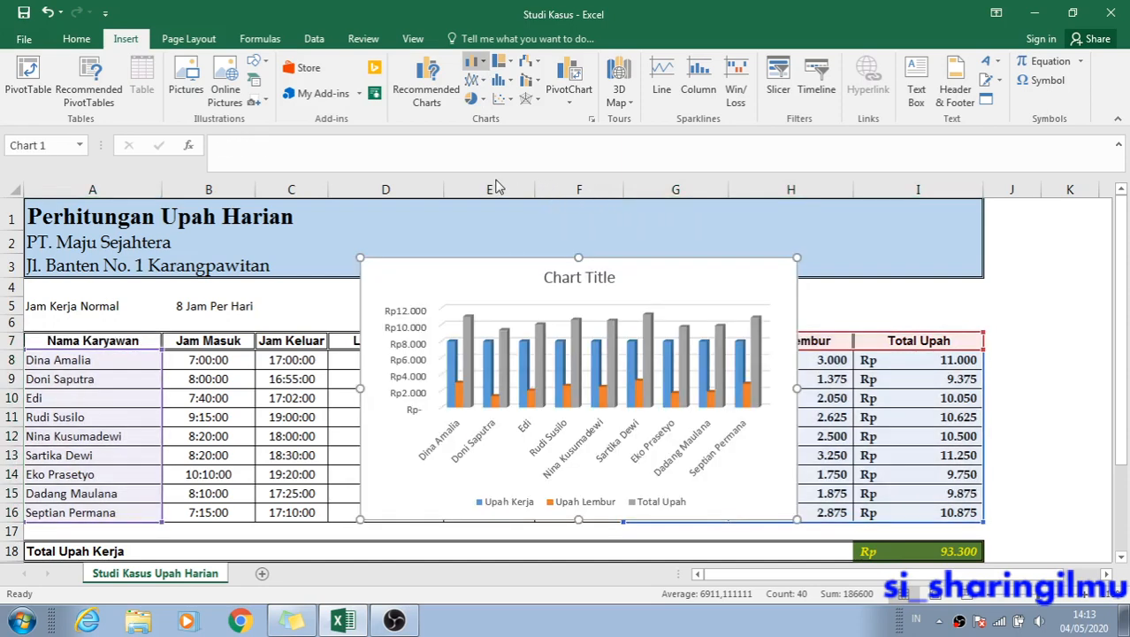
{"action": "left_click", "coordinate": [629, 194]}
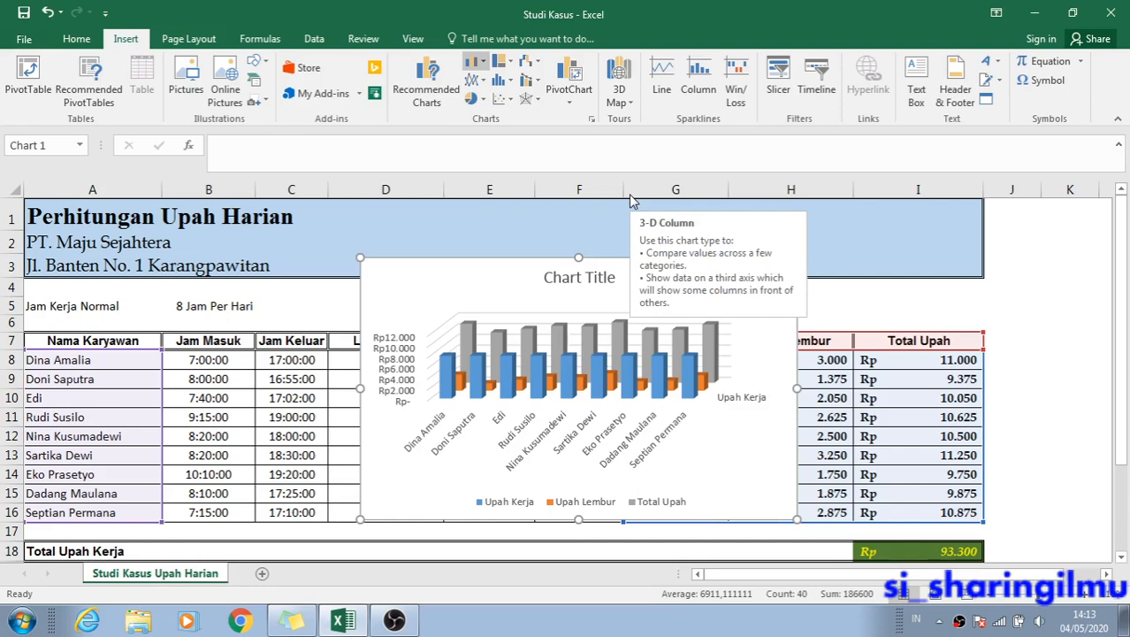
{"action": "left_click", "coordinate": [630, 196]}
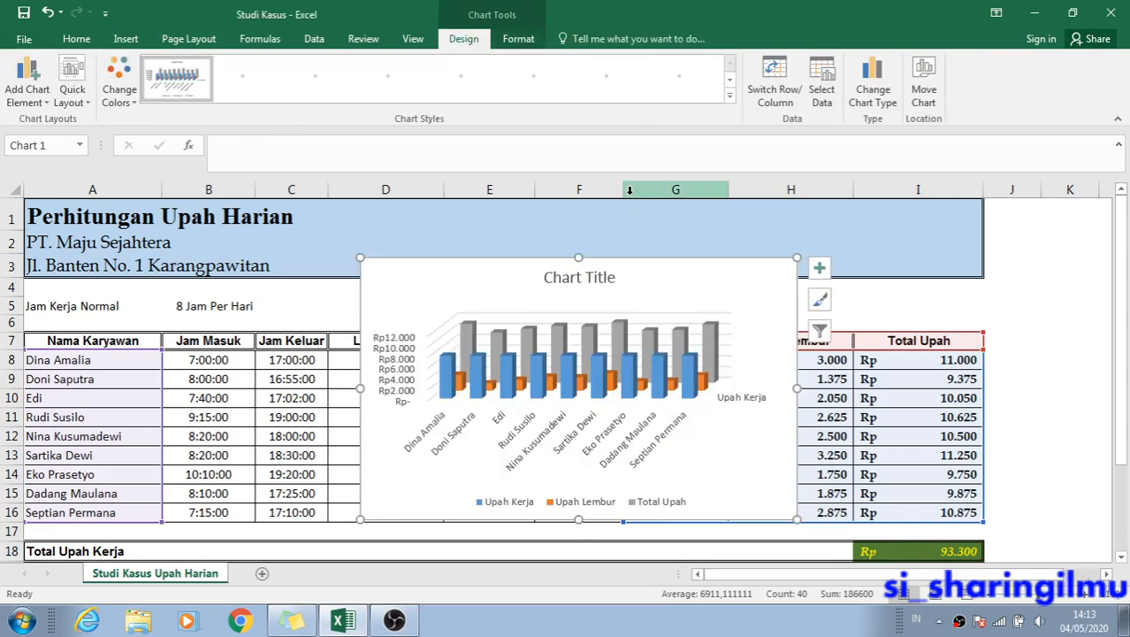
Move the chart off the wage table into the empty area around columns K to R beside it.
{"action": "left_click_drag", "start_coordinate": [662, 261], "coordinate": [946, 248]}
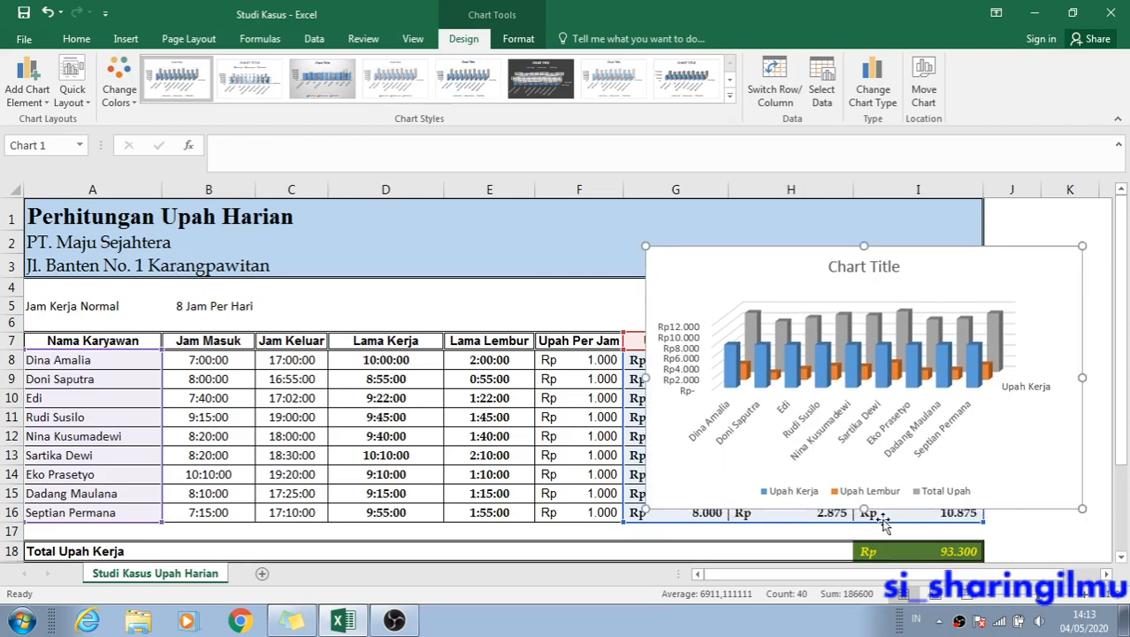
{"action": "left_click", "coordinate": [988, 597]}
{"action": "left_click", "coordinate": [988, 597]}
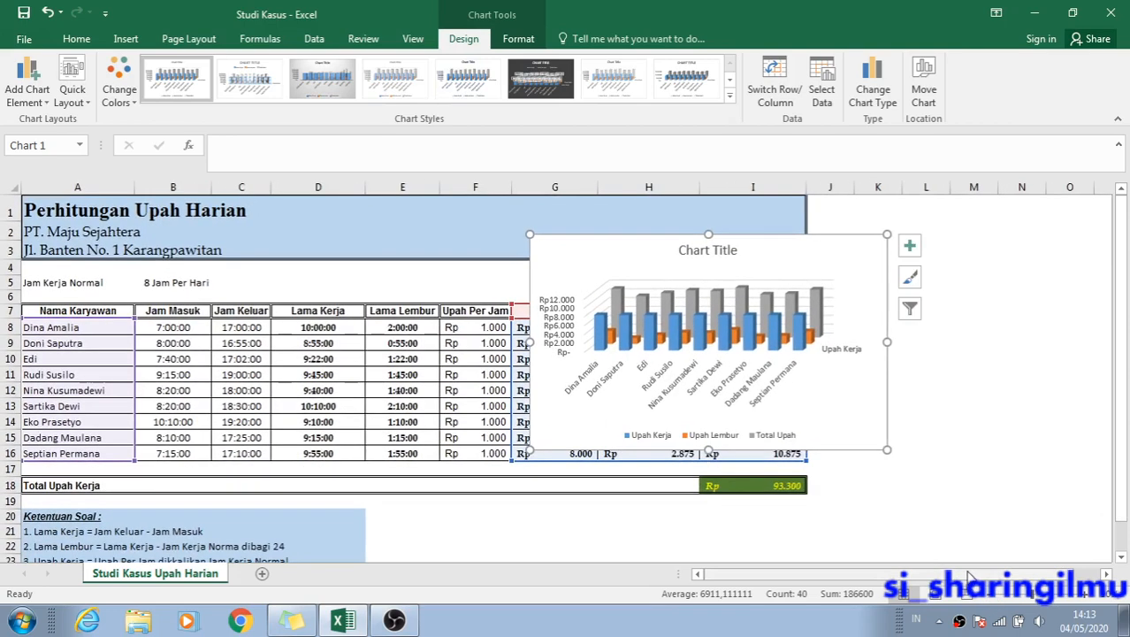
{"action": "left_click_drag", "start_coordinate": [969, 575], "coordinate": [946, 566]}
{"action": "left_click_drag", "start_coordinate": [837, 400], "coordinate": [1009, 410]}
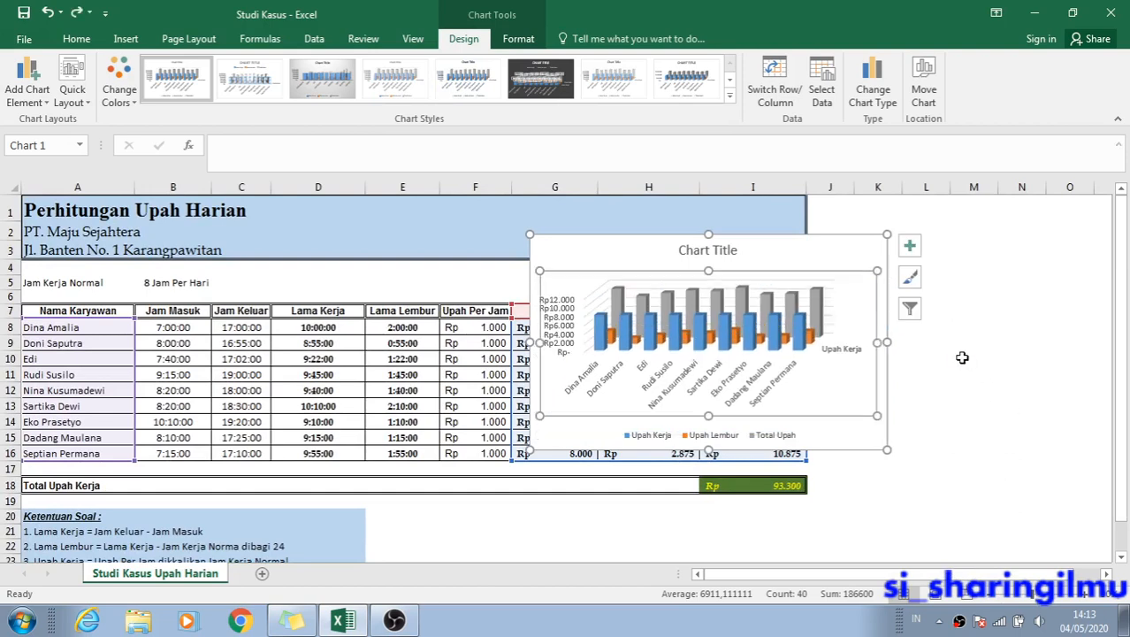
{"action": "left_click_drag", "start_coordinate": [865, 245], "coordinate": [1024, 235]}
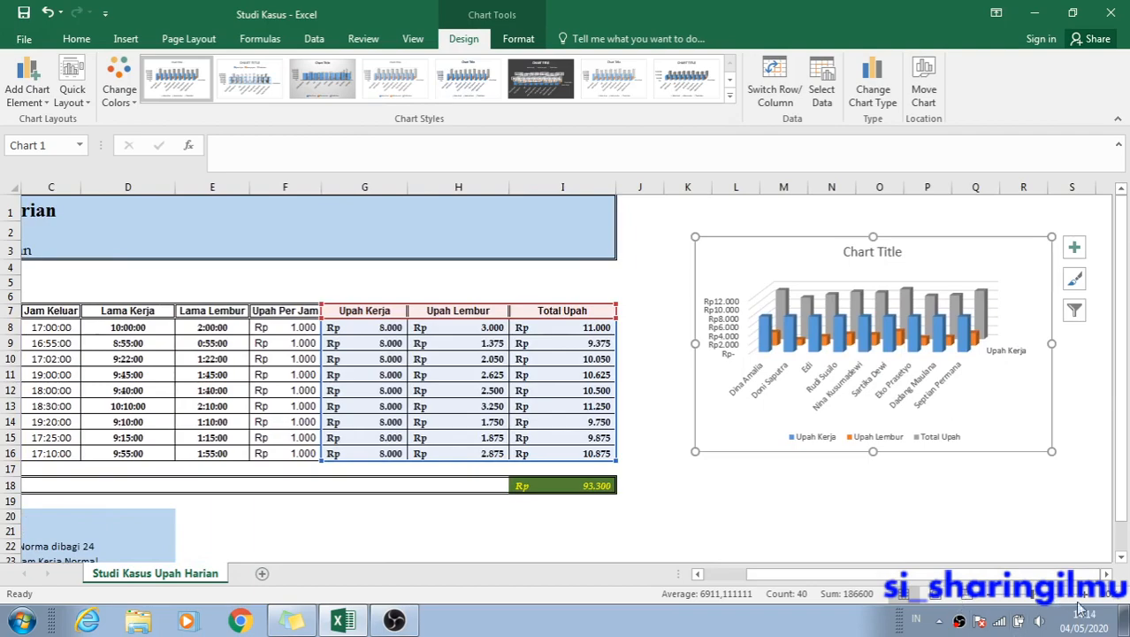
Replace the chart's placeholder title with "Data Upah Harian".
{"action": "scroll", "coordinate": [989, 552], "scroll_direction": "up", "scroll_amount": 4}
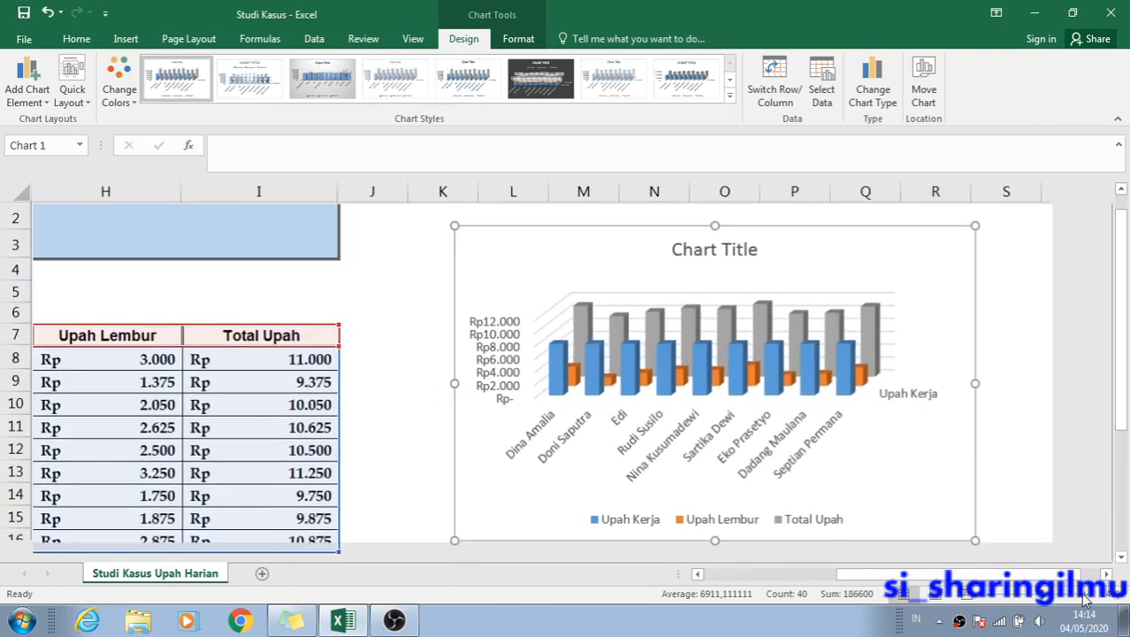
{"action": "mouse_move", "coordinate": [981, 574]}
{"action": "left_mouse_down"}
{"action": "mouse_move", "coordinate": [942, 569]}
{"action": "mouse_move", "coordinate": [999, 570]}
{"action": "left_mouse_up"}
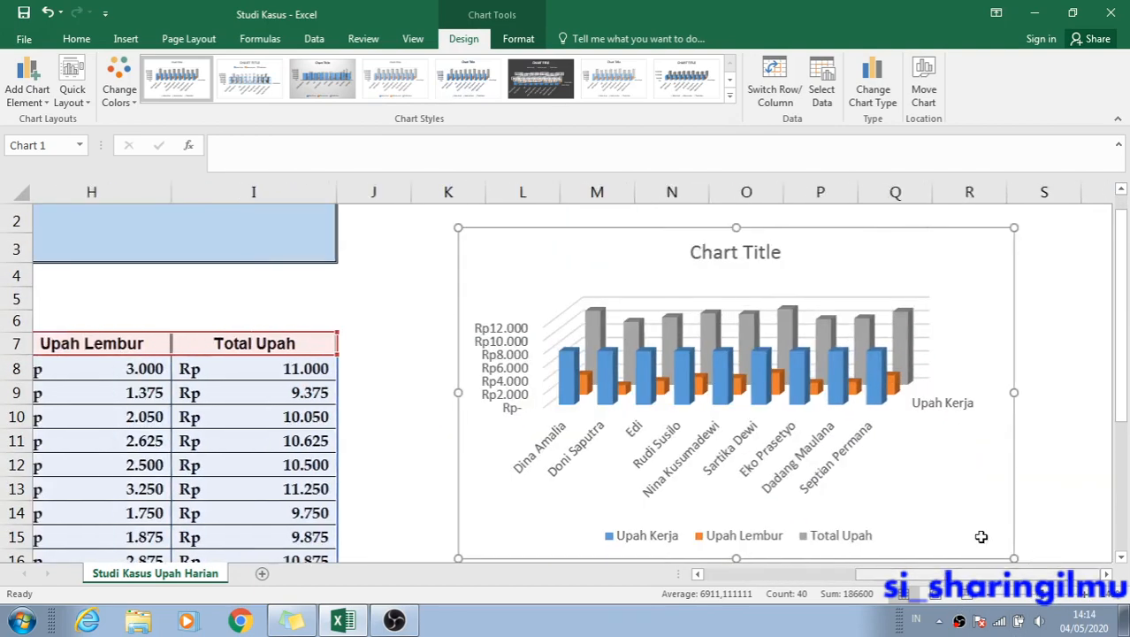
{"action": "left_click", "coordinate": [635, 255]}
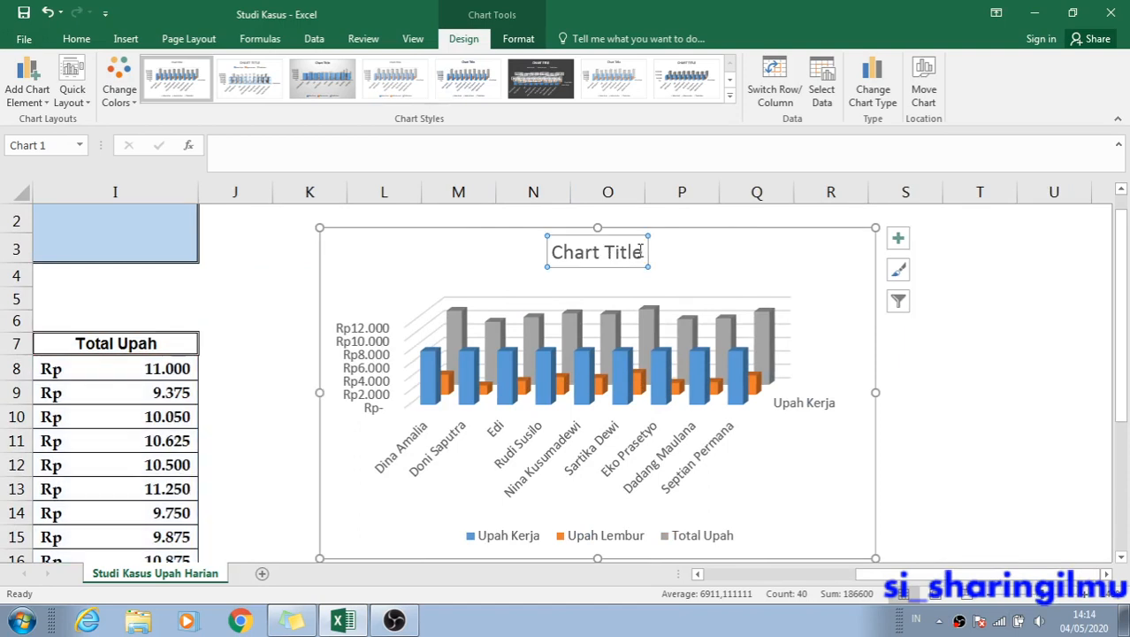
{"action": "left_click_drag", "start_coordinate": [640, 251], "coordinate": [580, 242]}
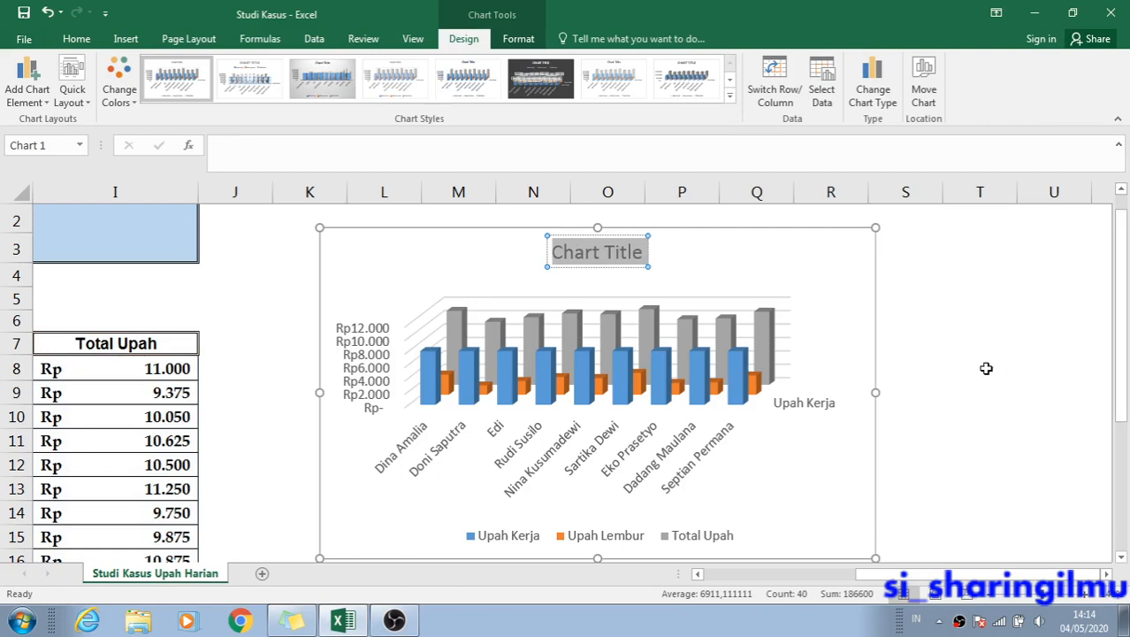
{"action": "type", "text": "Data Up"}
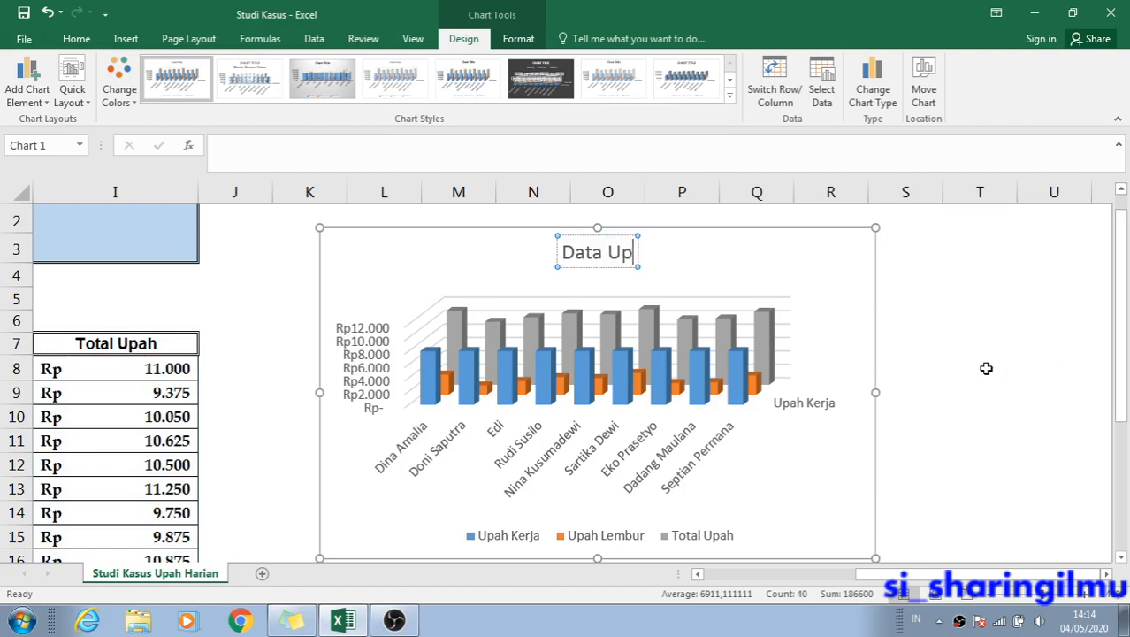
{"action": "type", "text": "ah Harian"}
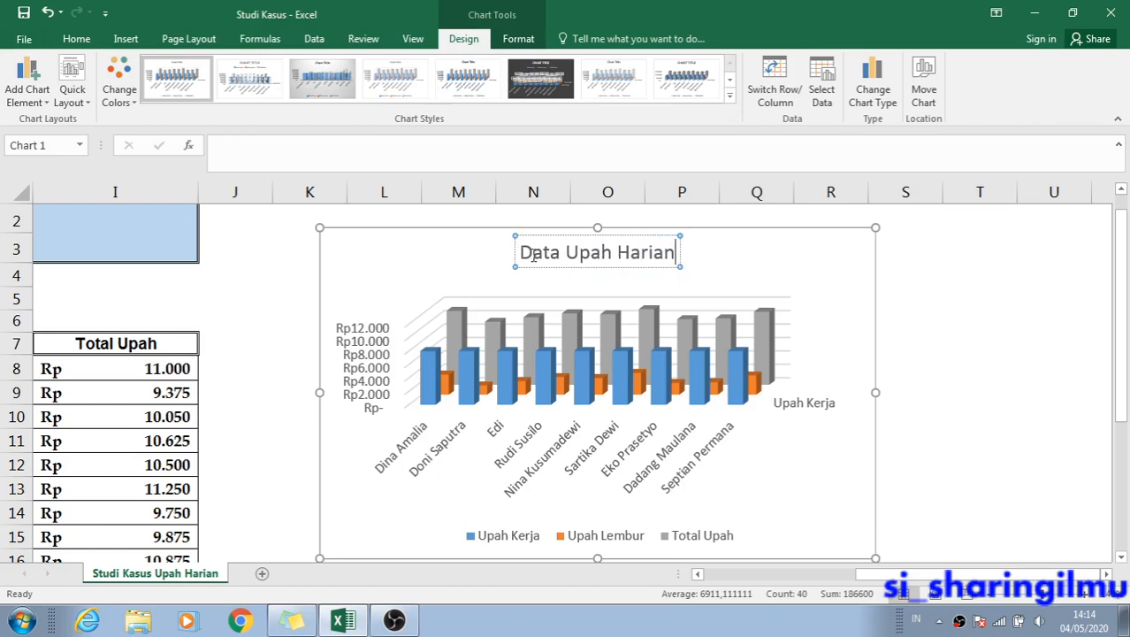
Format the chart title Data Upah Harian in bold black with the A Pompadour font.
{"action": "left_click_drag", "start_coordinate": [522, 252], "coordinate": [655, 265]}
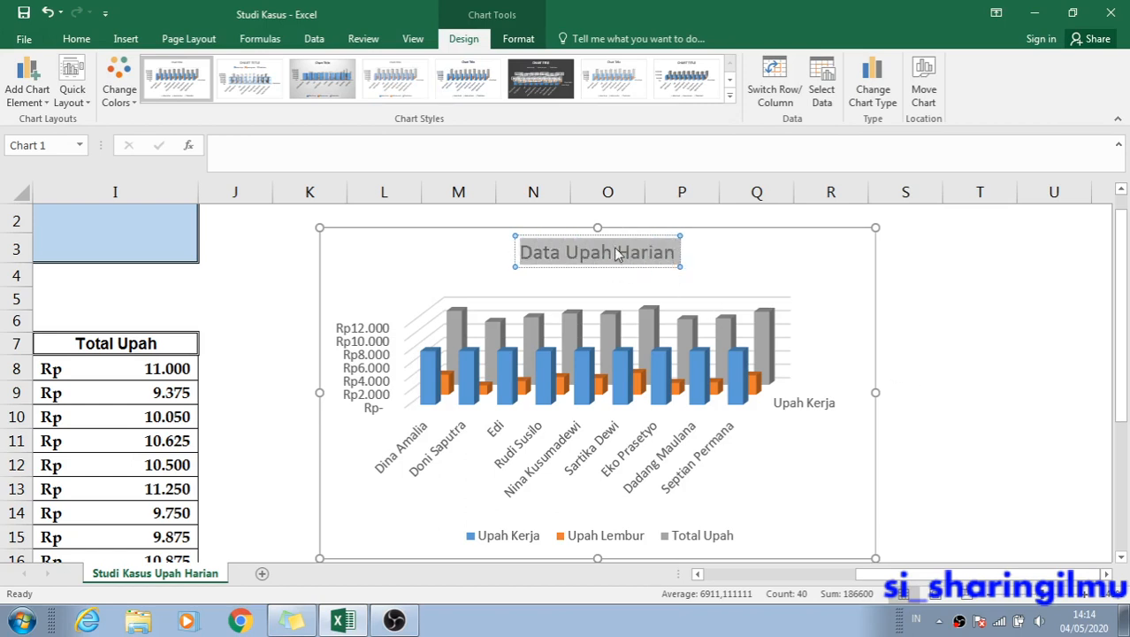
{"action": "left_click", "coordinate": [76, 39]}
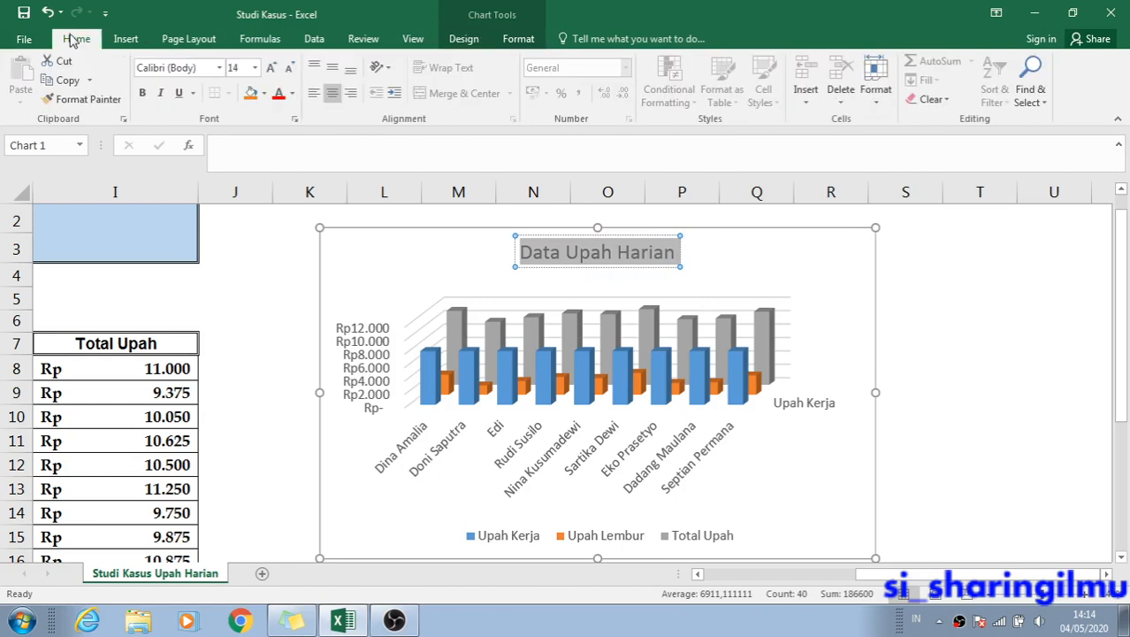
{"action": "left_click", "coordinate": [149, 92]}
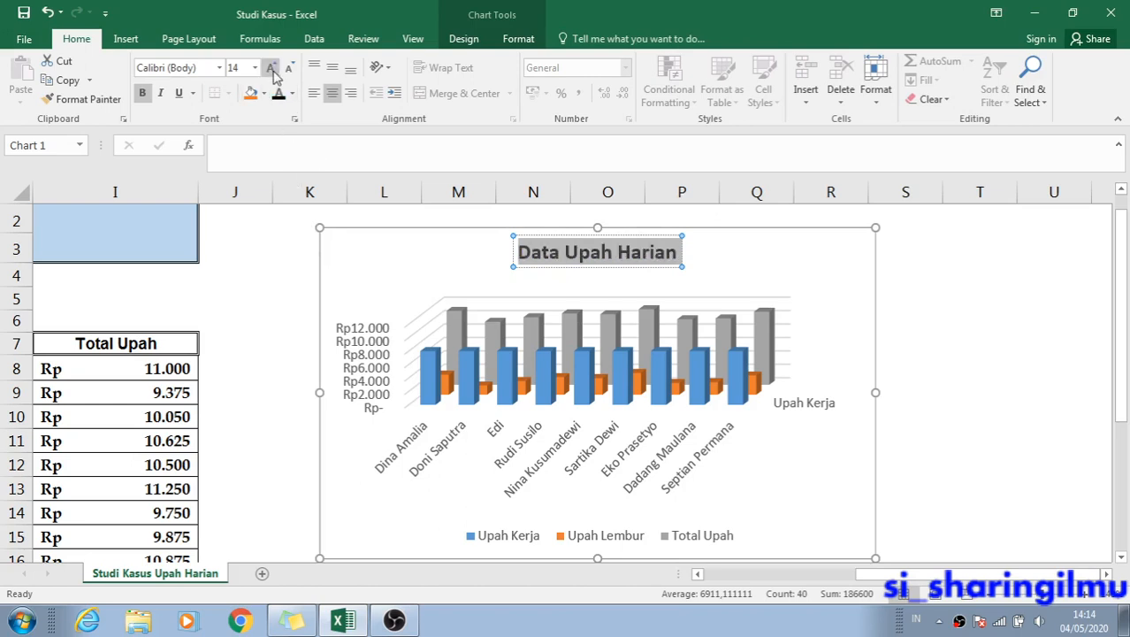
{"action": "left_click", "coordinate": [221, 69]}
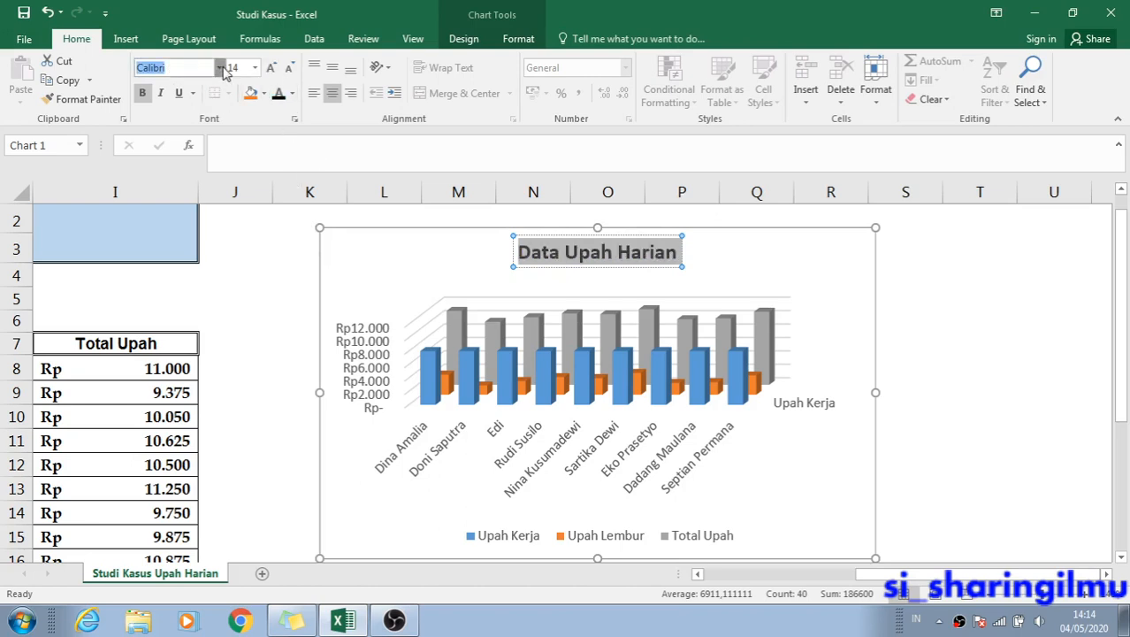
{"action": "left_click", "coordinate": [231, 196]}
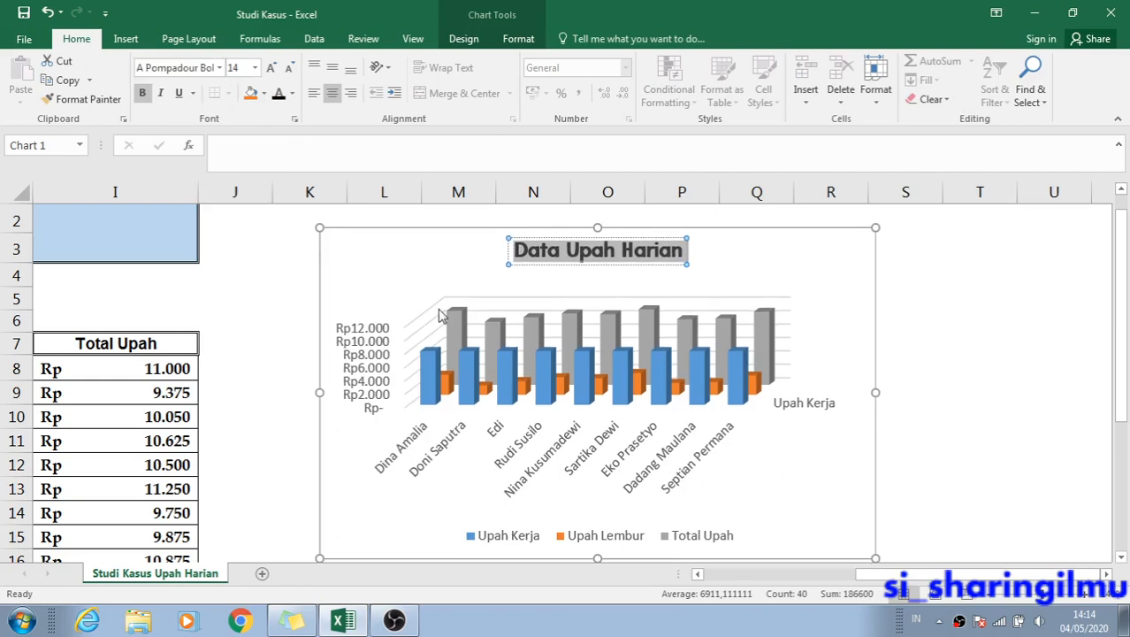
{"action": "left_click", "coordinate": [386, 333]}
{"action": "left_click", "coordinate": [453, 327]}
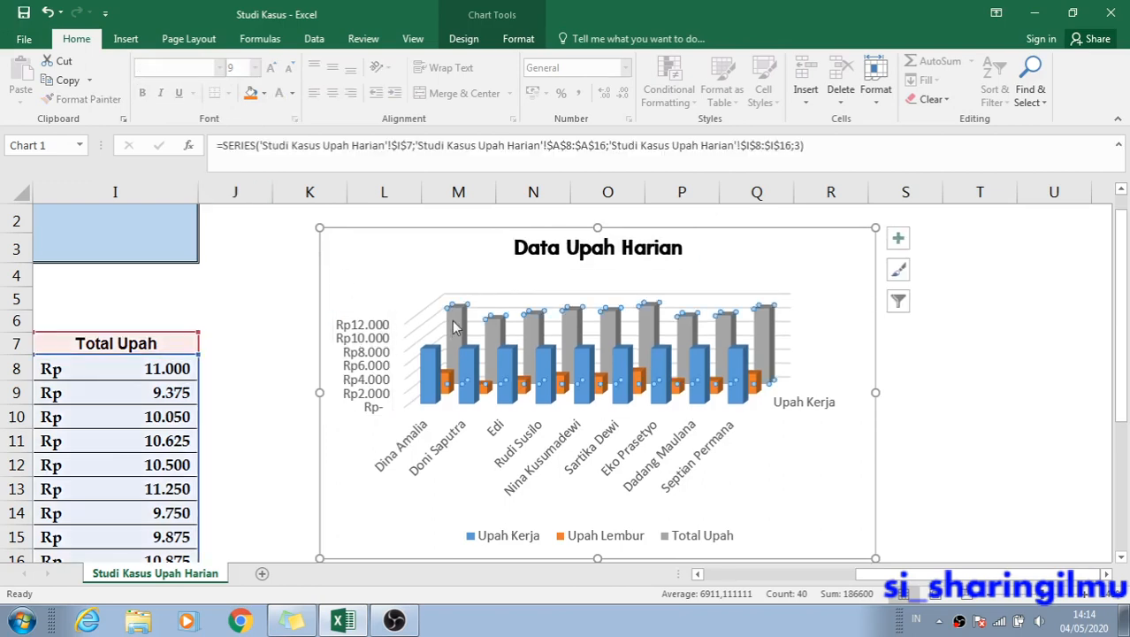
{"action": "left_click", "coordinate": [783, 242]}
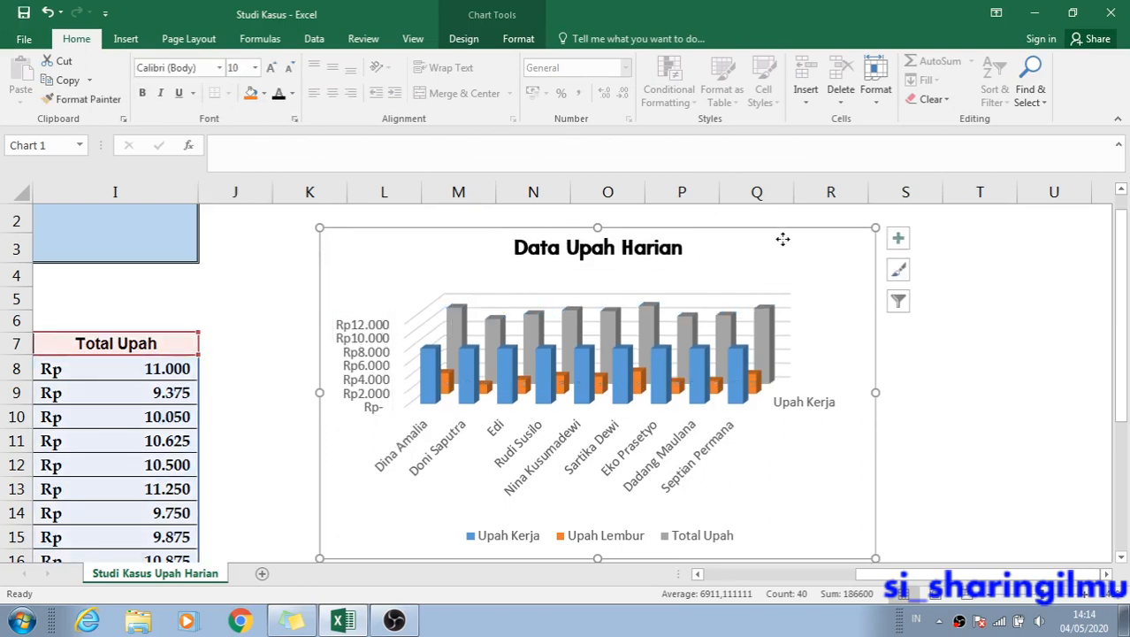
Try the dark chart style and a light style with data labels on the chart, and undo both style changes.
{"action": "left_click", "coordinate": [464, 39]}
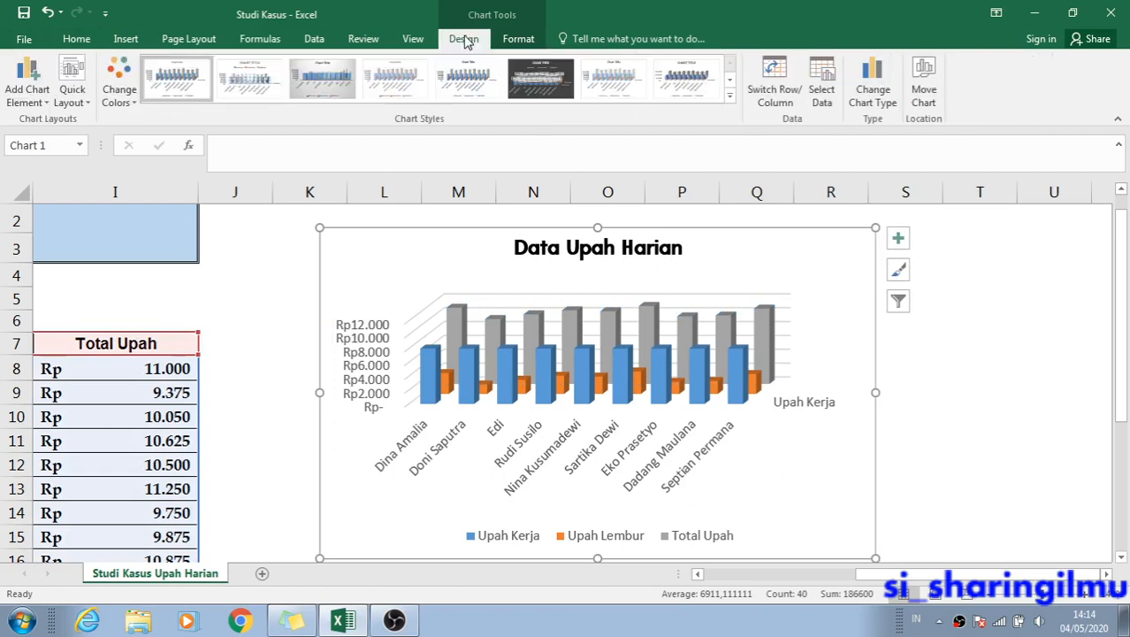
{"action": "left_click_drag", "start_coordinate": [1121, 349], "coordinate": [1121, 372]}
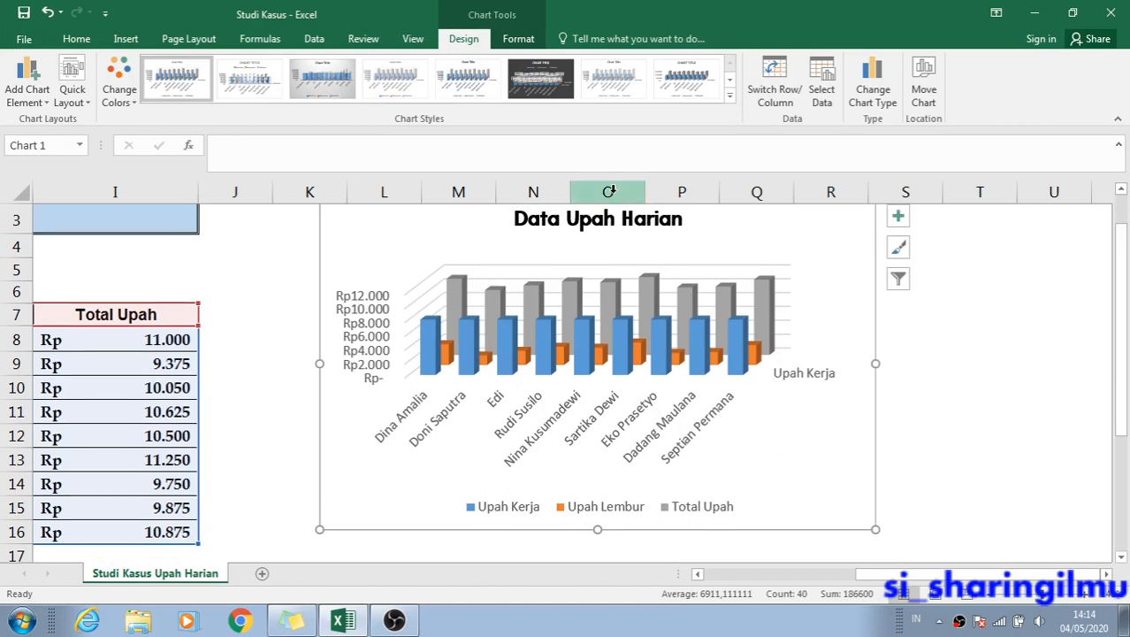
{"action": "left_click", "coordinate": [544, 106]}
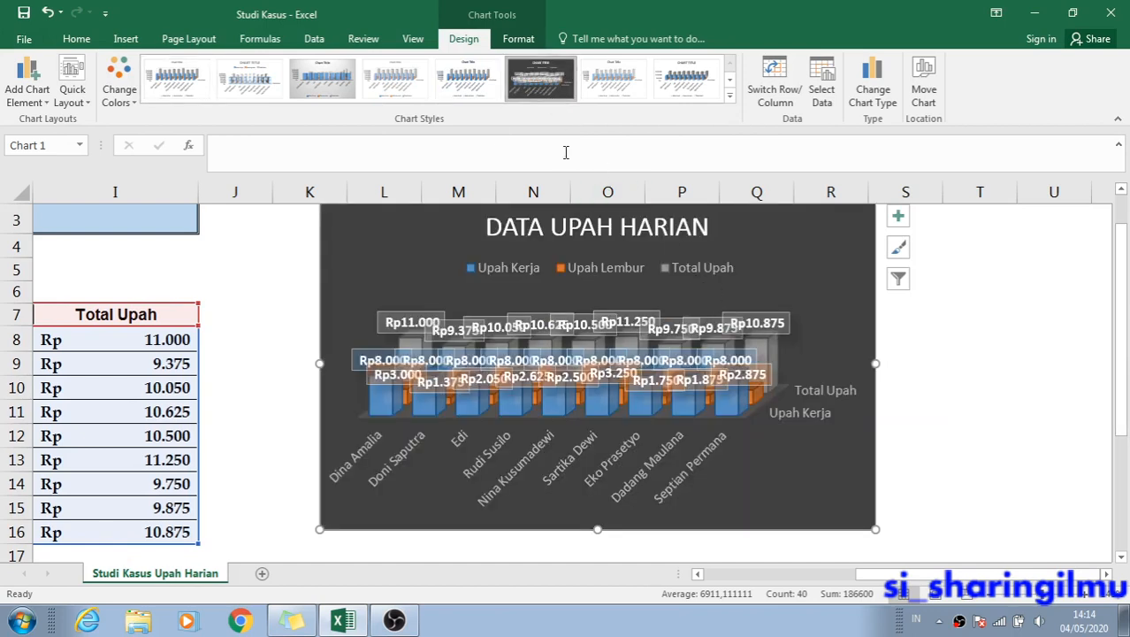
{"action": "left_click", "coordinate": [477, 94]}
{"action": "left_click", "coordinate": [1021, 344]}
{"action": "key", "text": "ctrl+z"}
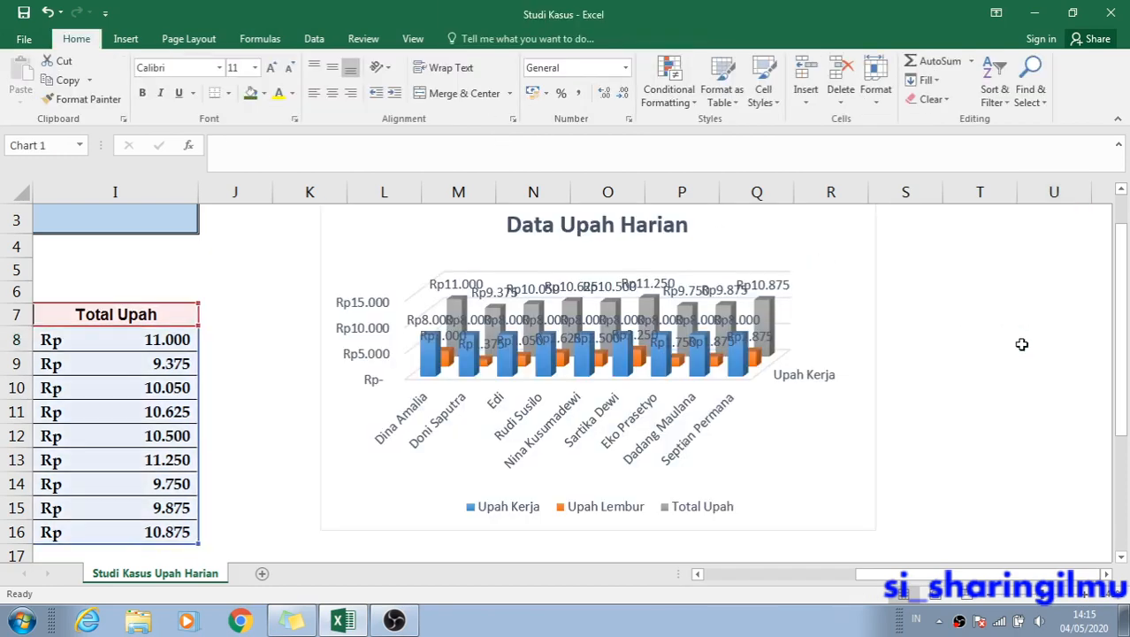
{"action": "key", "text": "ctrl+y"}
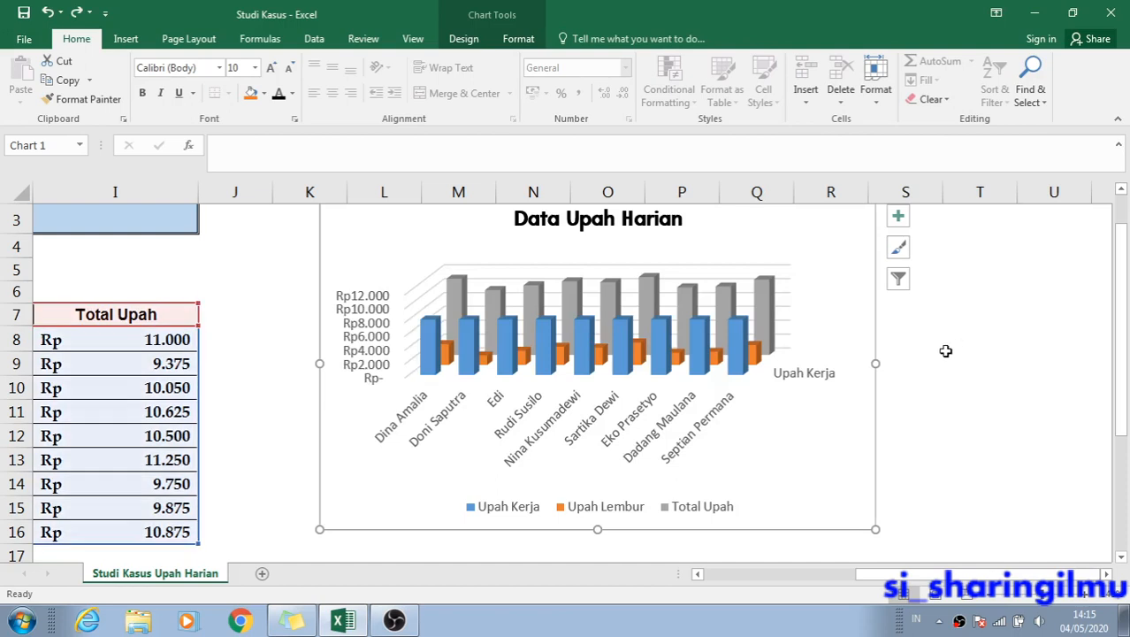
{"action": "left_click", "coordinate": [802, 346]}
{"action": "scroll", "coordinate": [823, 357], "scroll_direction": "up", "scroll_amount": 2}
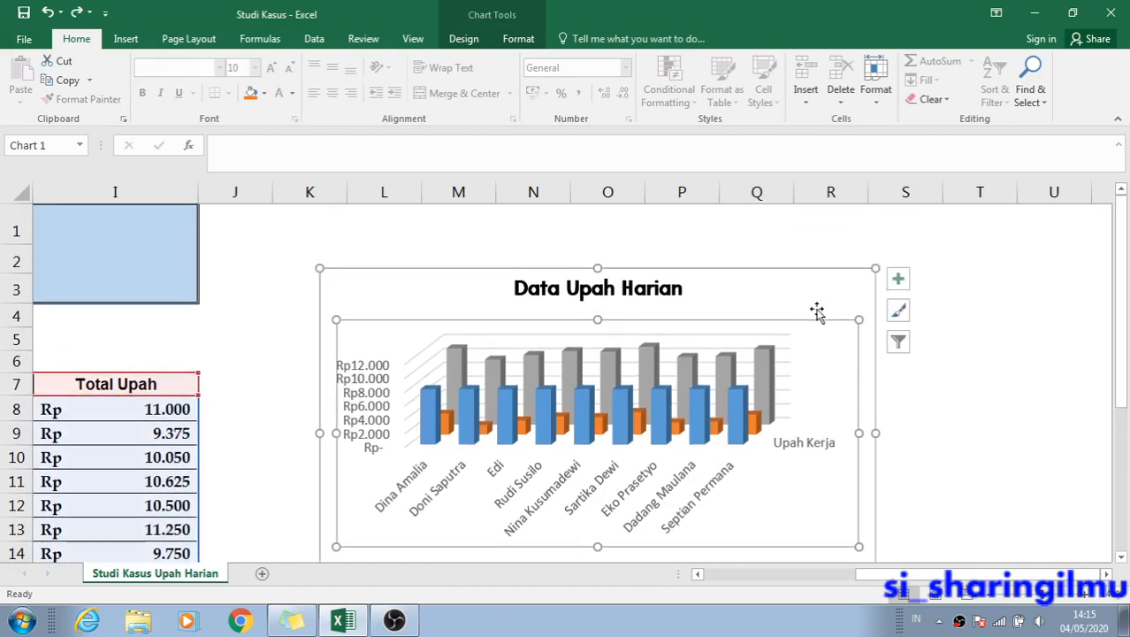
{"action": "left_click", "coordinate": [815, 310]}
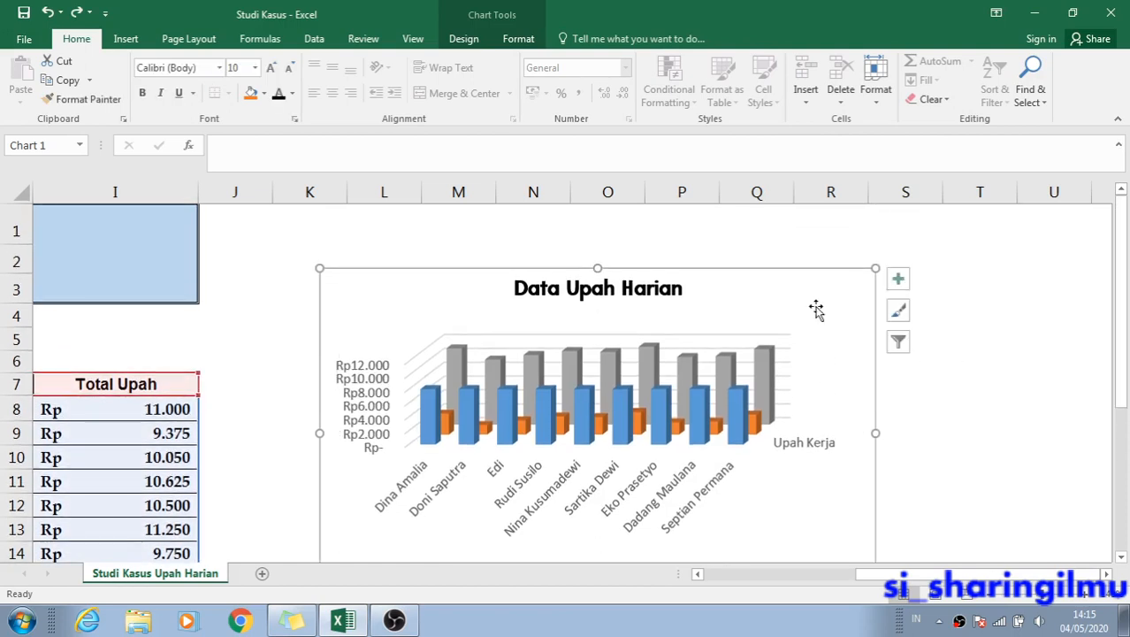
{"action": "left_click", "coordinate": [900, 311]}
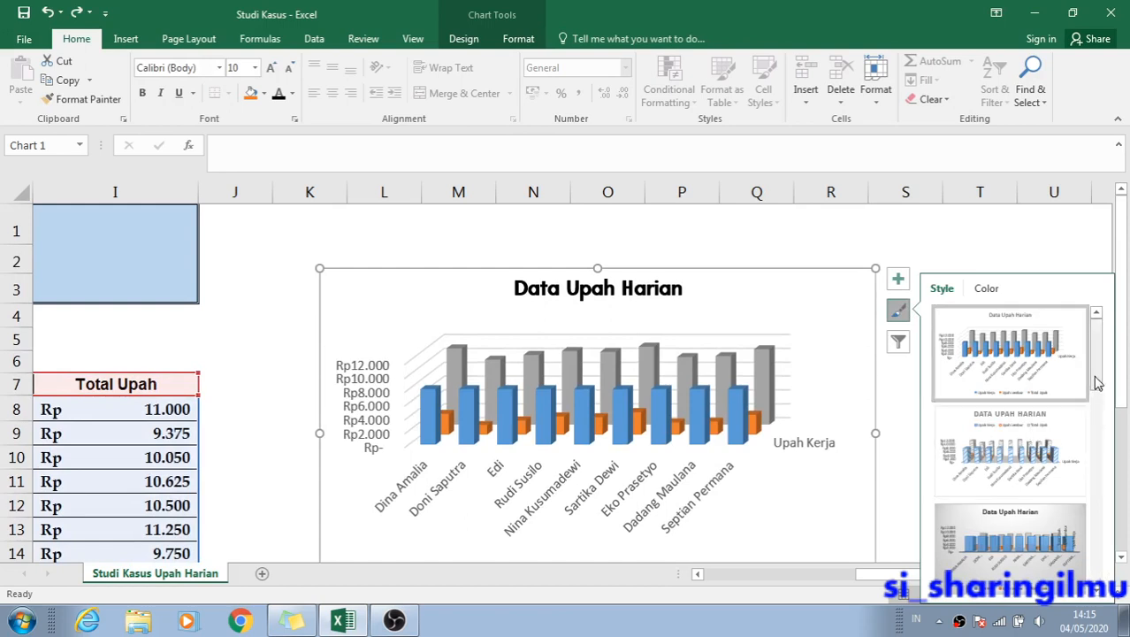
{"action": "scroll", "coordinate": [1097, 384], "scroll_direction": "down", "scroll_amount": 1}
{"action": "left_click", "coordinate": [928, 232]}
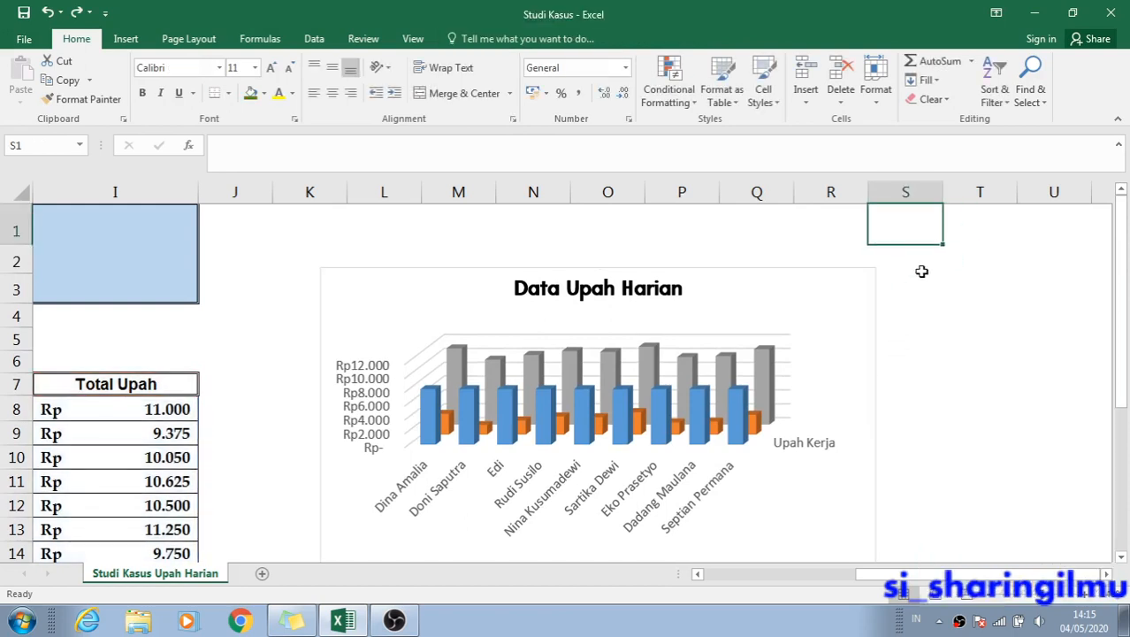
Apply the dark-background chart style with data labels to the Data Upah Harian chart.
{"action": "left_click", "coordinate": [859, 293]}
{"action": "left_click", "coordinate": [900, 314]}
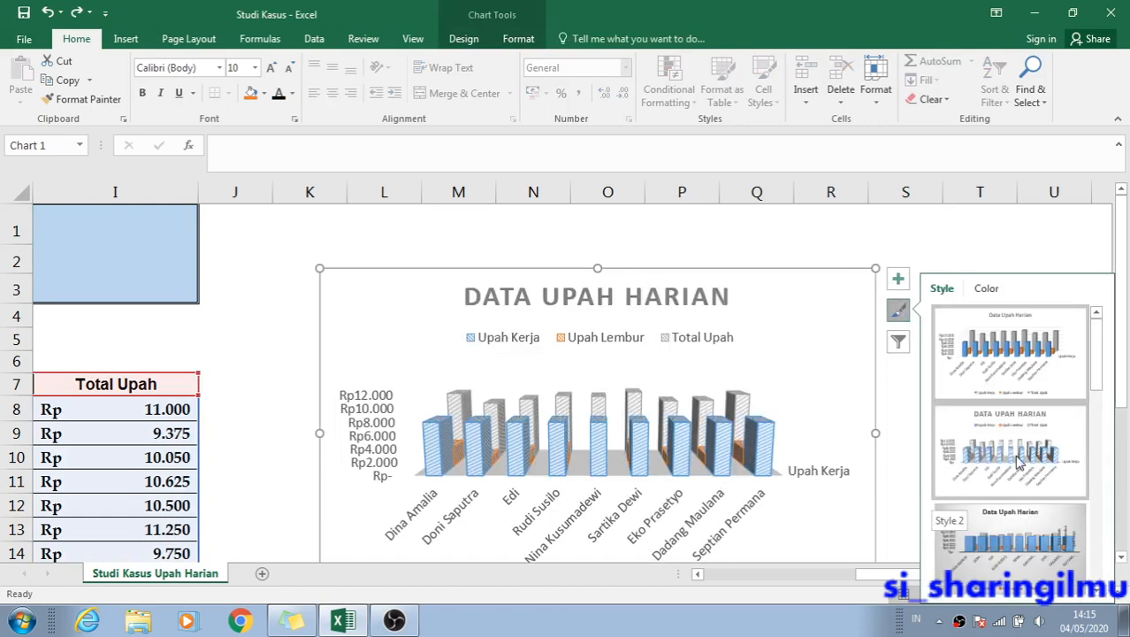
{"action": "left_click_drag", "start_coordinate": [1094, 385], "coordinate": [1100, 465]}
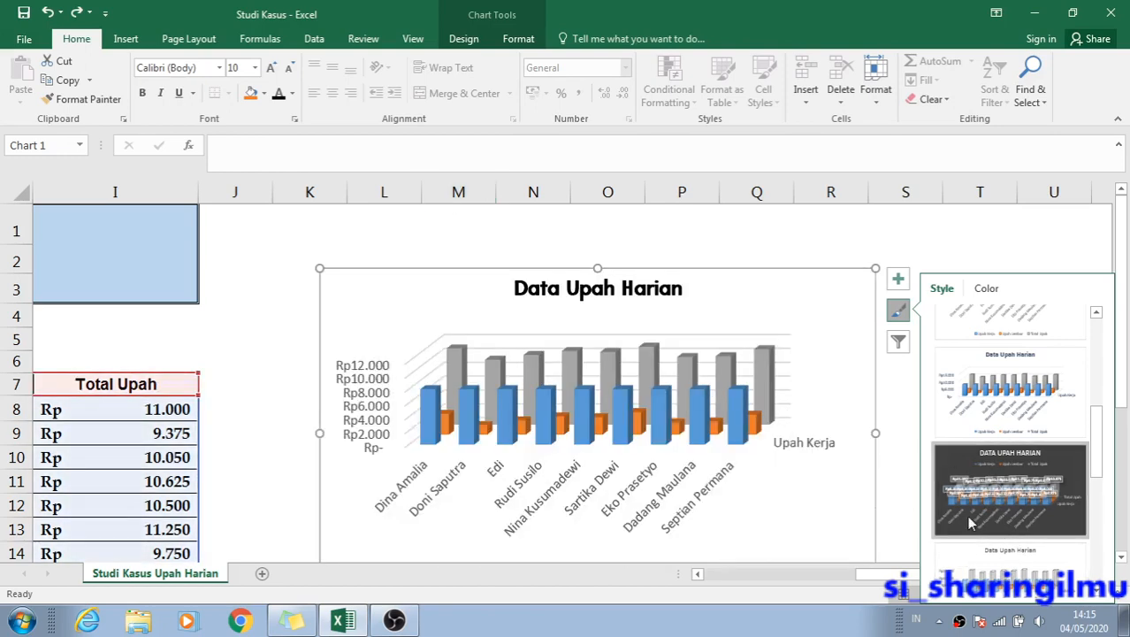
{"action": "left_click", "coordinate": [971, 517]}
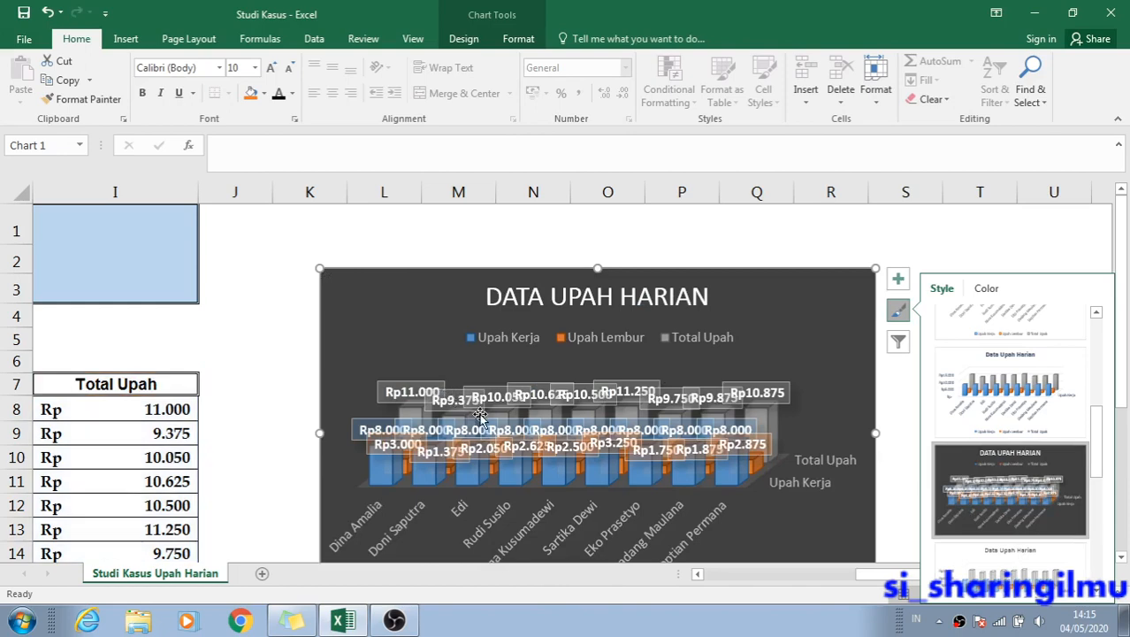
Try a light bold-title style, a dark gradient style and a light thin-title style on the Data Upah Harian chart.
{"action": "left_click", "coordinate": [1005, 408]}
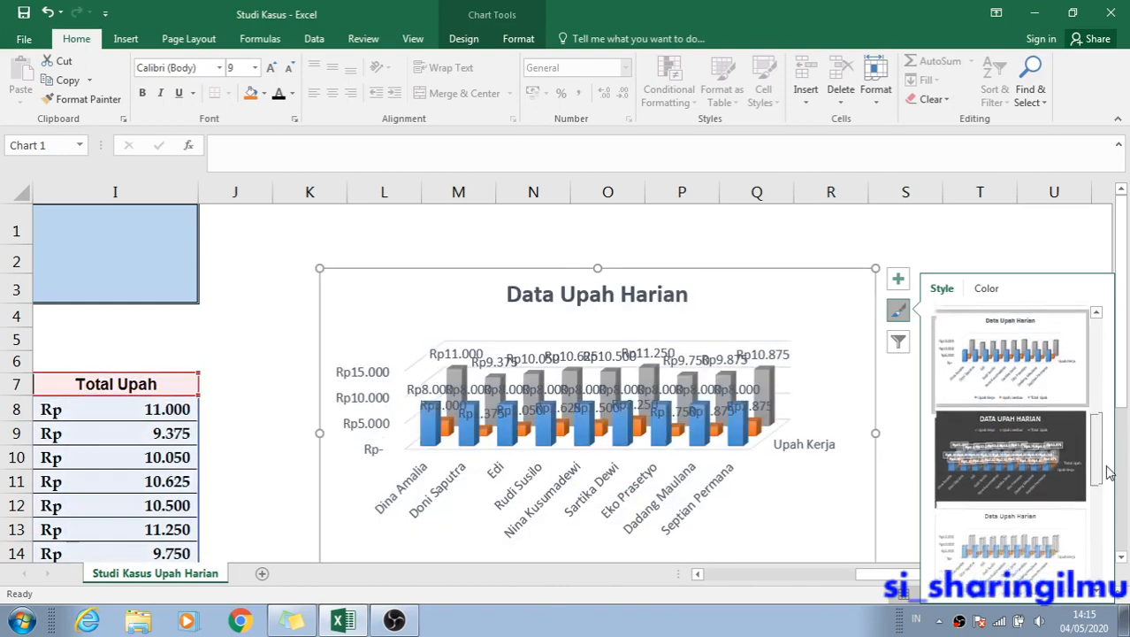
{"action": "left_click_drag", "start_coordinate": [1107, 468], "coordinate": [1123, 534]}
{"action": "left_click", "coordinate": [1062, 421]}
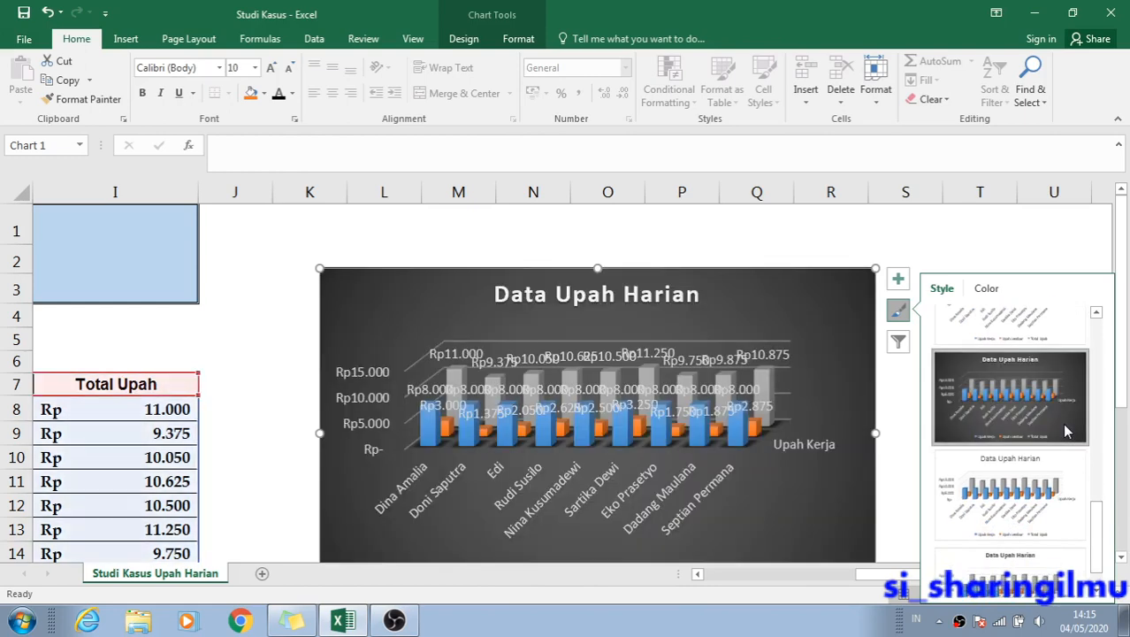
{"action": "left_click", "coordinate": [1055, 492]}
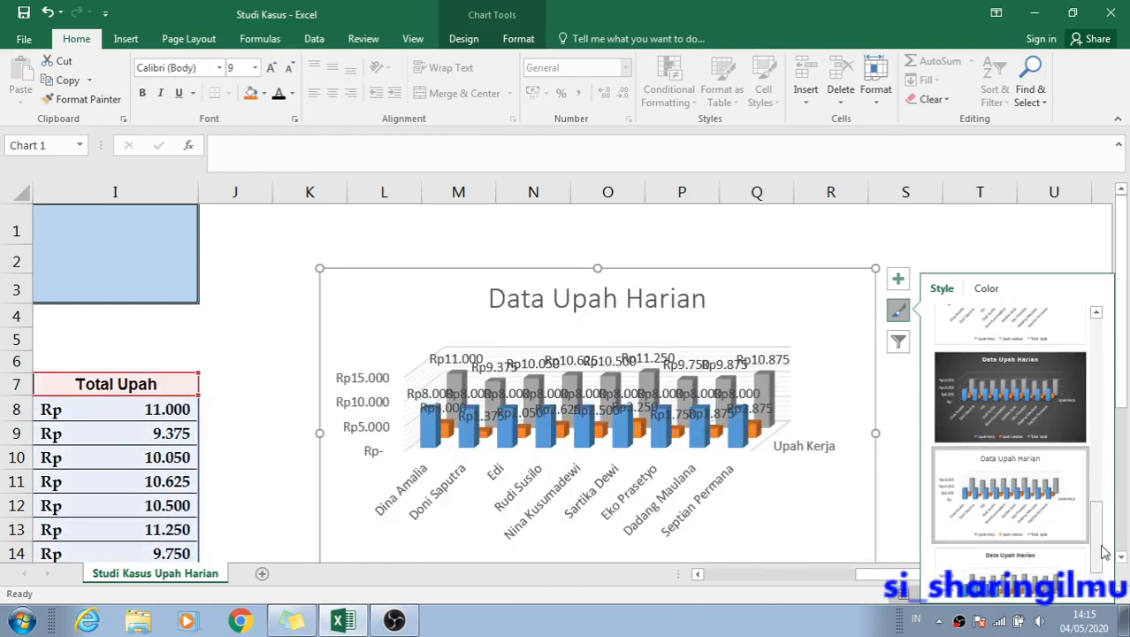
Try the grey gradient style and the first light style on the chart, and undo the last style change.
{"action": "left_click_drag", "start_coordinate": [1102, 534], "coordinate": [1104, 391]}
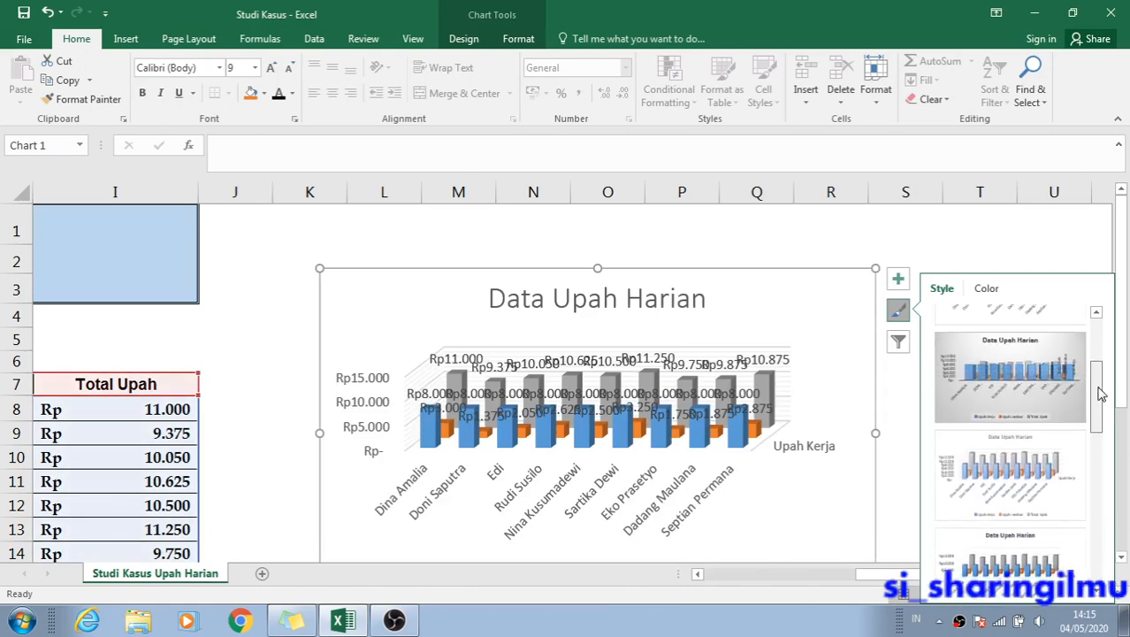
{"action": "left_click", "coordinate": [1036, 379]}
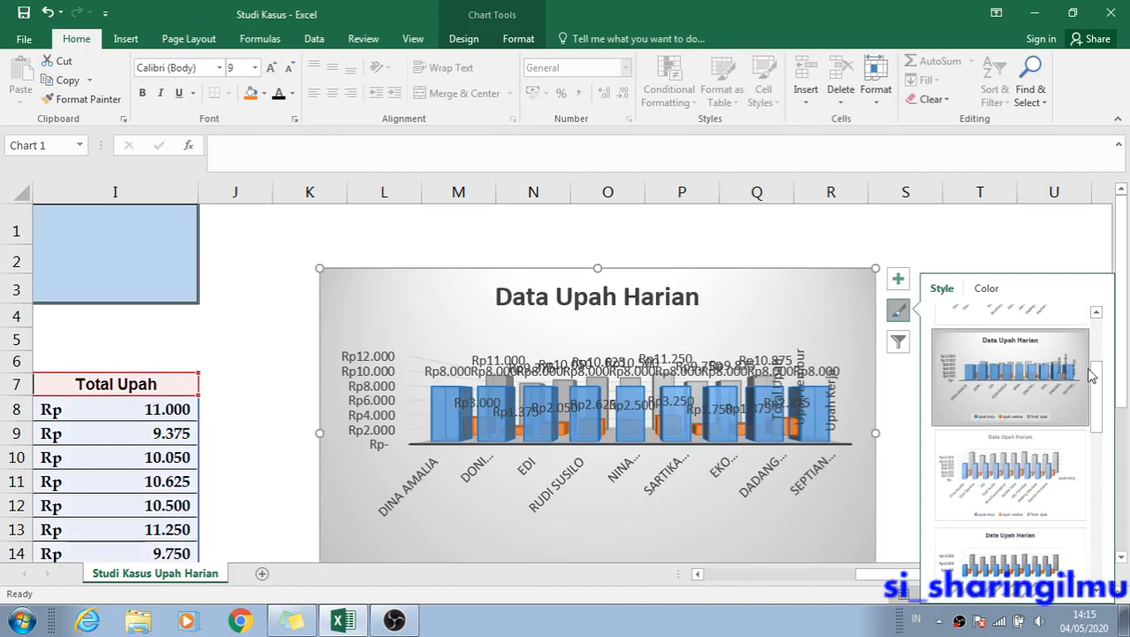
{"action": "left_click_drag", "start_coordinate": [1099, 376], "coordinate": [1096, 347]}
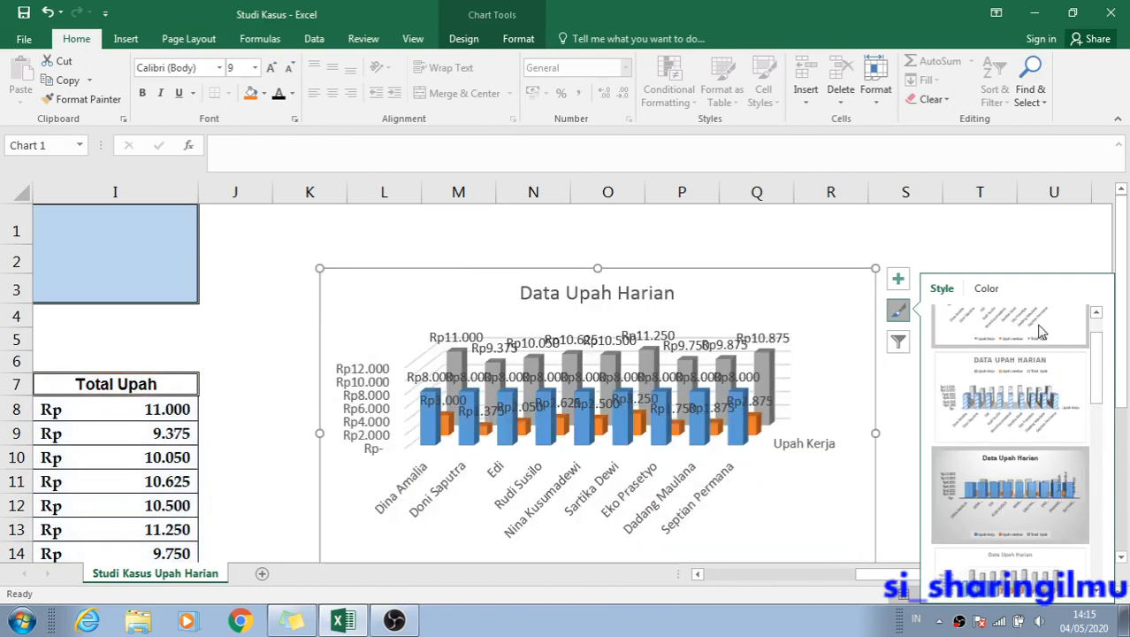
{"action": "left_click", "coordinate": [1040, 329]}
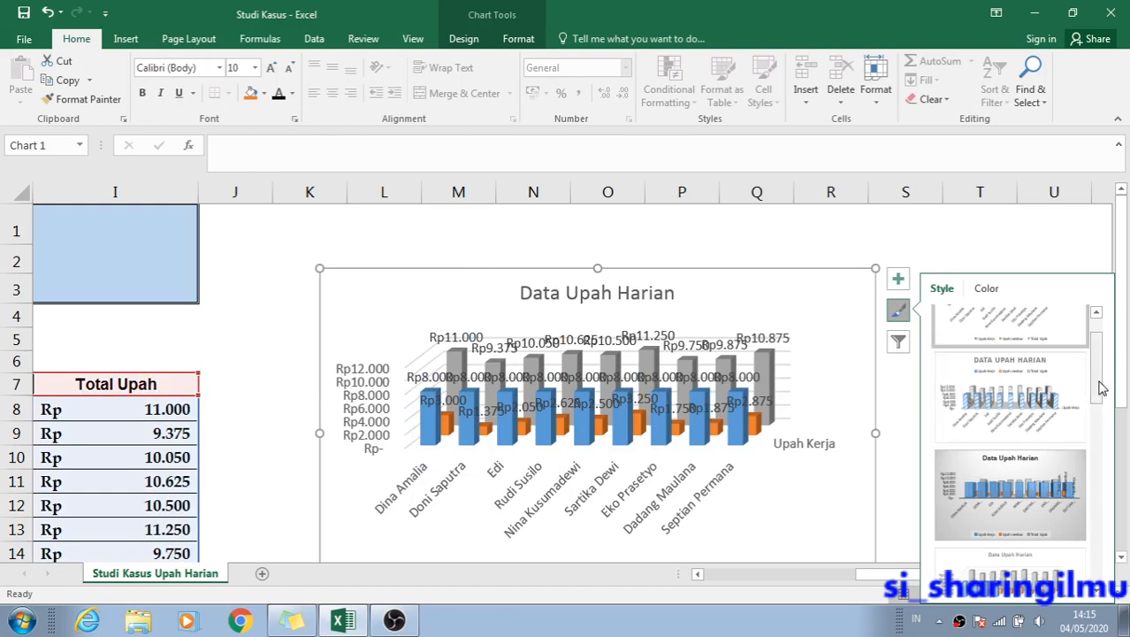
{"action": "left_click_drag", "start_coordinate": [1100, 385], "coordinate": [1063, 358]}
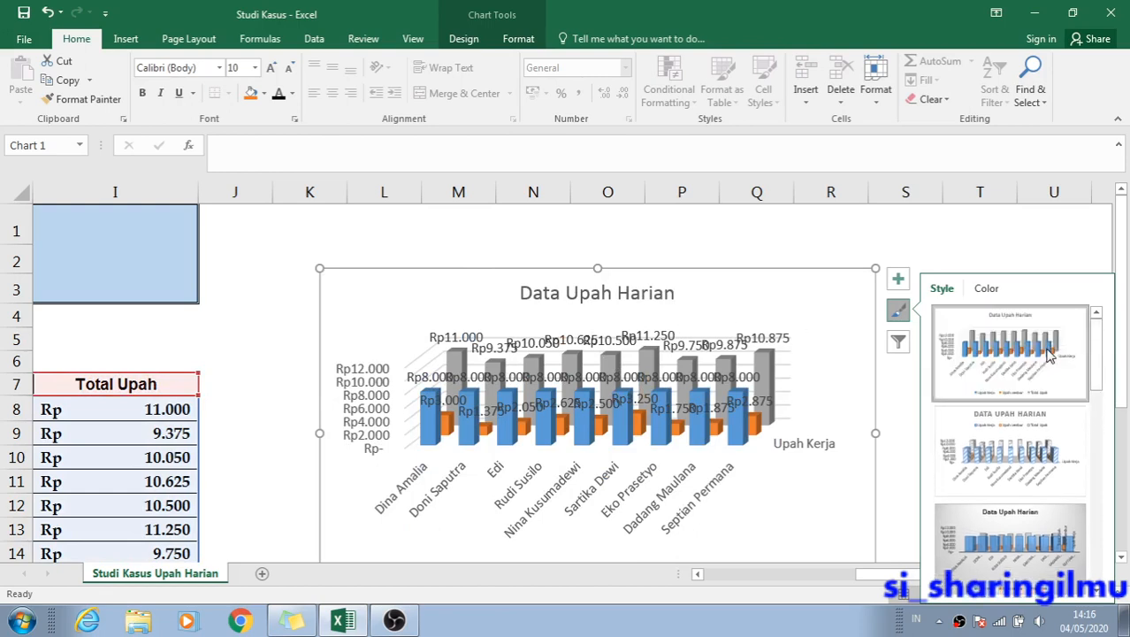
{"action": "left_click", "coordinate": [899, 256]}
{"action": "left_click", "coordinate": [982, 377]}
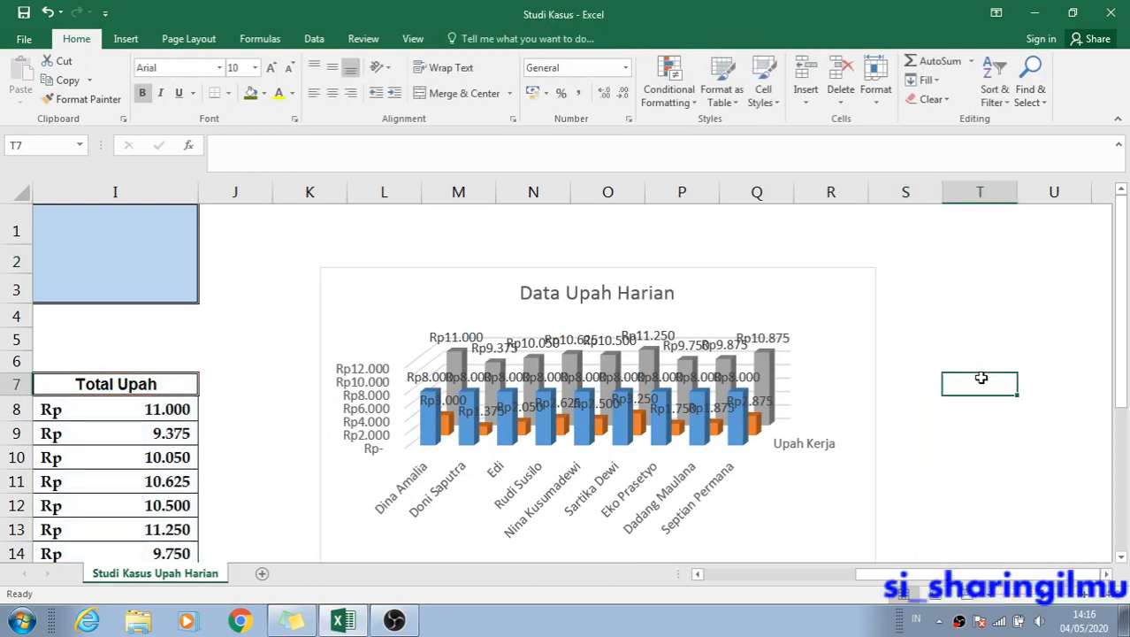
{"action": "key", "text": "ctrl+z"}
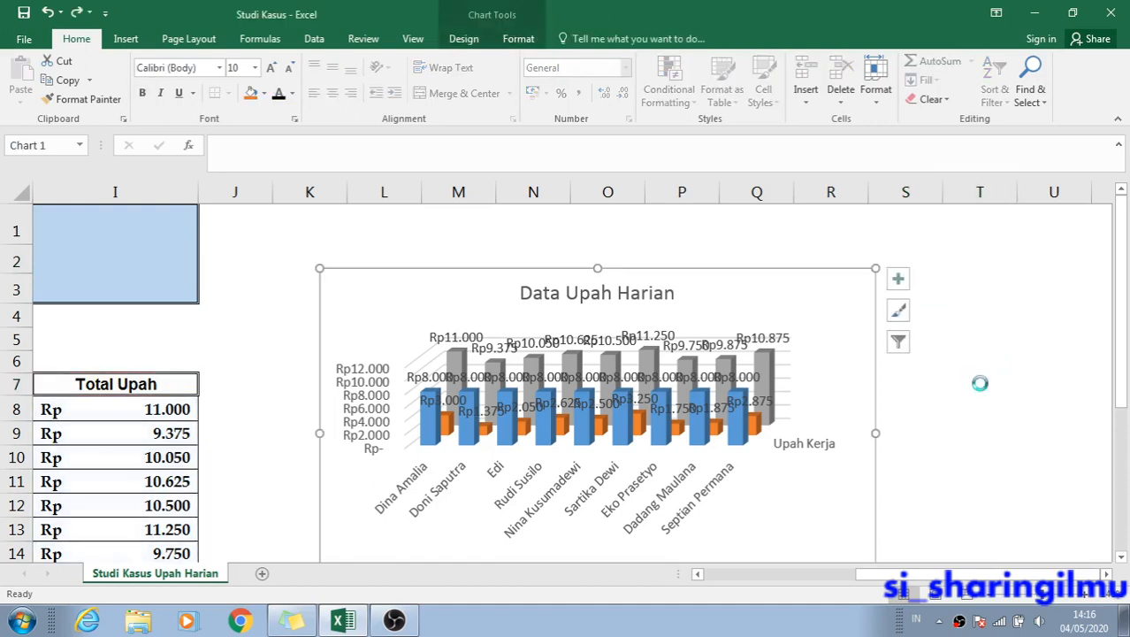
Remove only the Rp10.500 Total Upah data label from the grey gradient chart.
{"action": "left_click", "coordinate": [953, 401]}
{"action": "left_click", "coordinate": [796, 356]}
{"action": "left_click", "coordinate": [796, 356]}
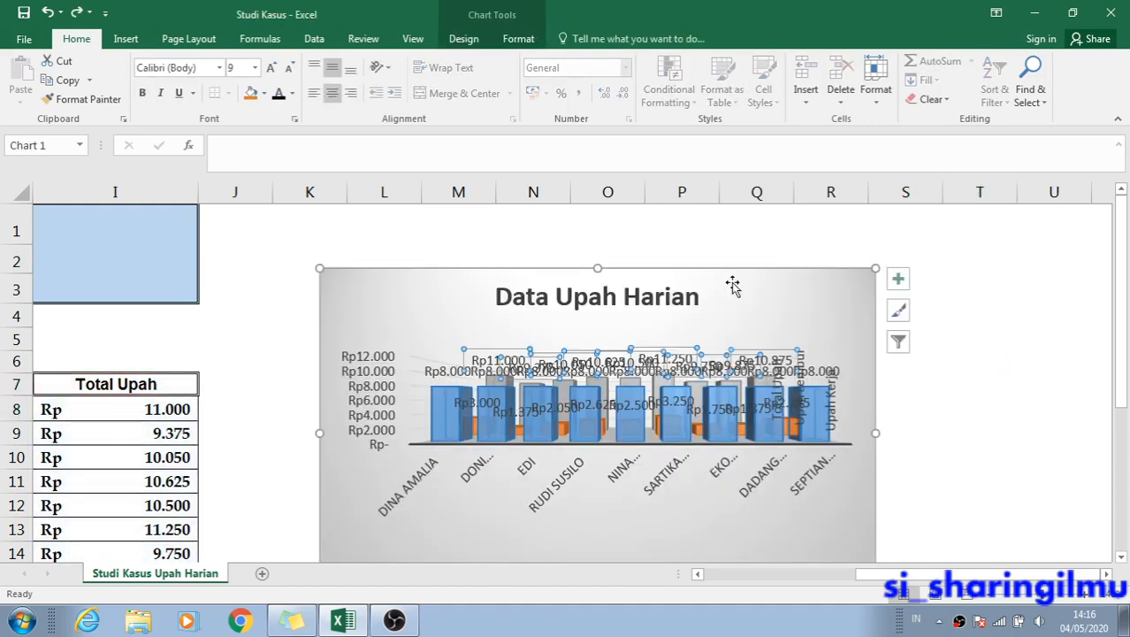
{"action": "left_click", "coordinate": [601, 349]}
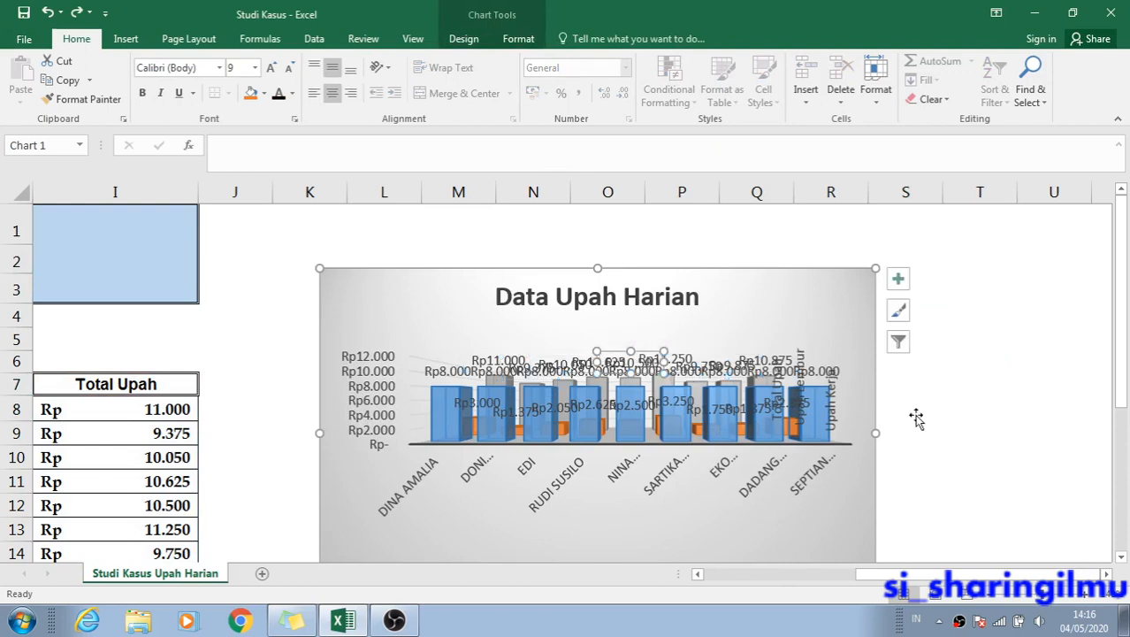
{"action": "left_click", "coordinate": [898, 278]}
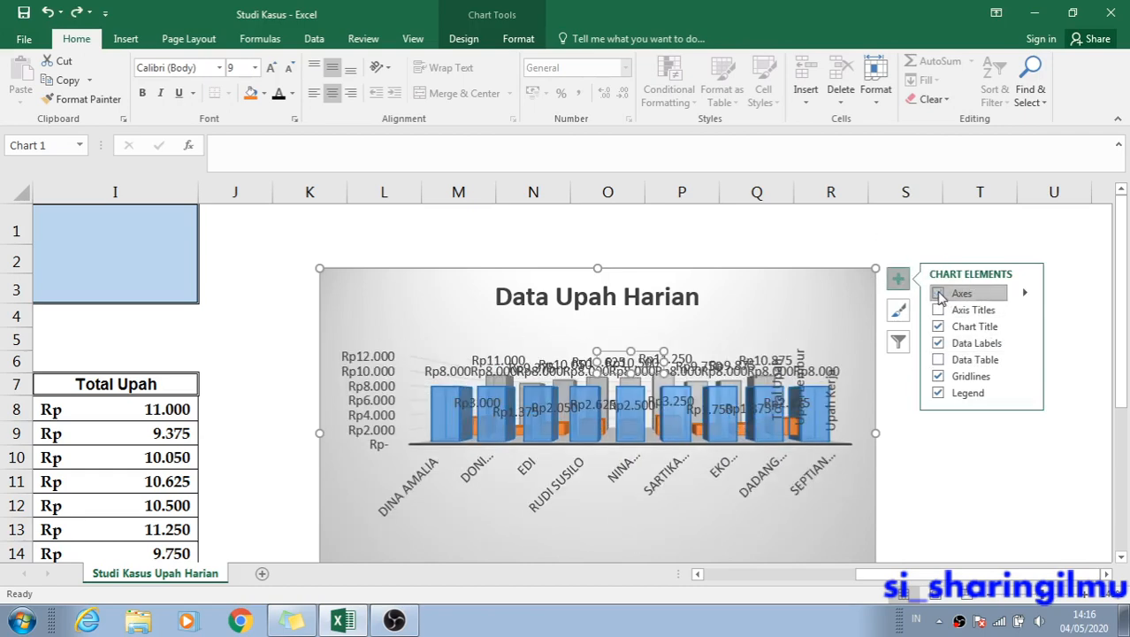
{"action": "left_click", "coordinate": [938, 293]}
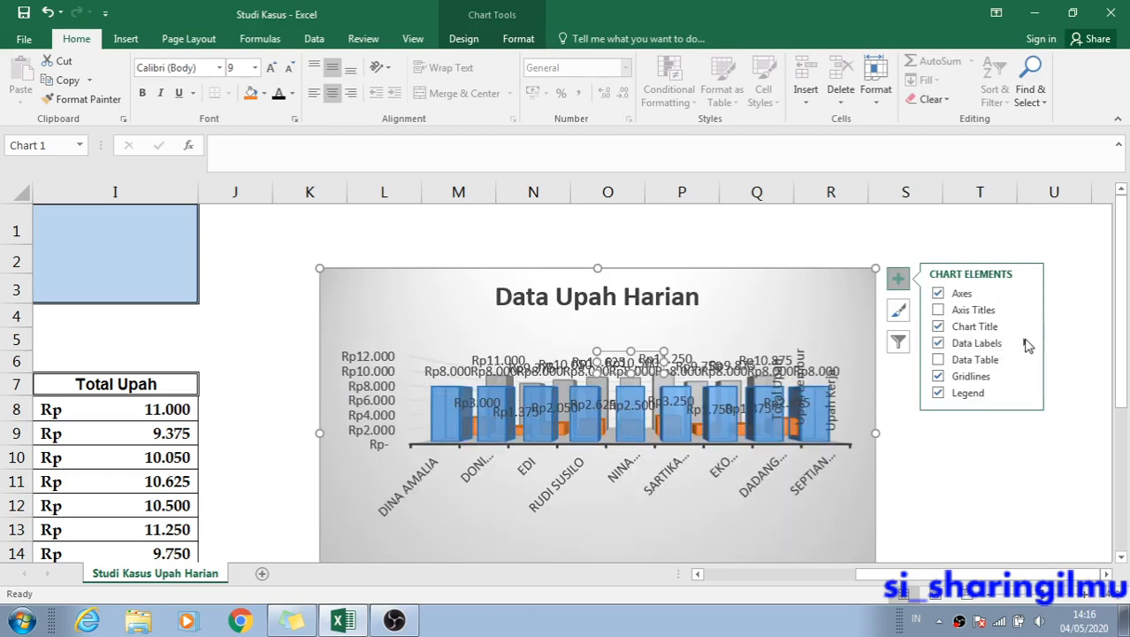
{"action": "left_click", "coordinate": [1028, 345]}
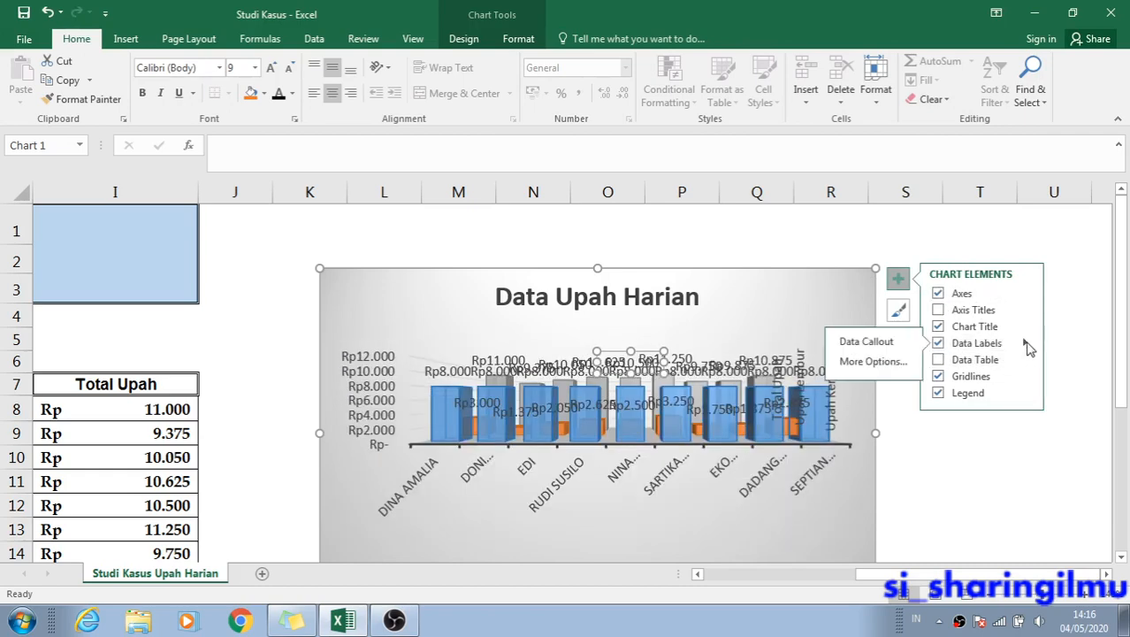
{"action": "left_click", "coordinate": [939, 344]}
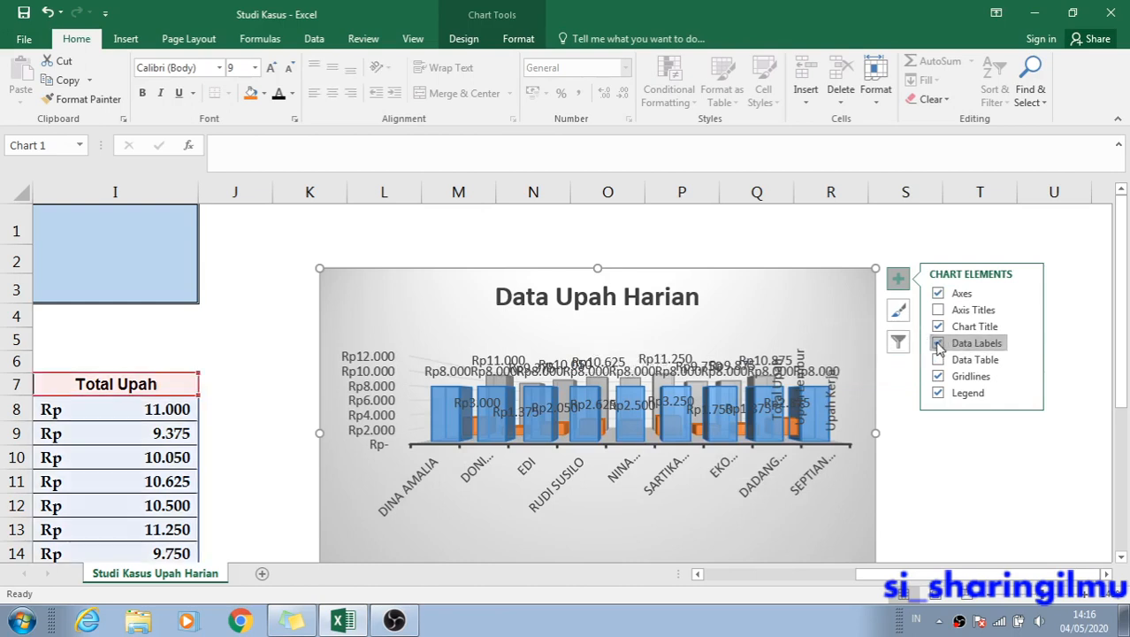
{"action": "left_click", "coordinate": [707, 348]}
{"action": "left_click", "coordinate": [875, 258]}
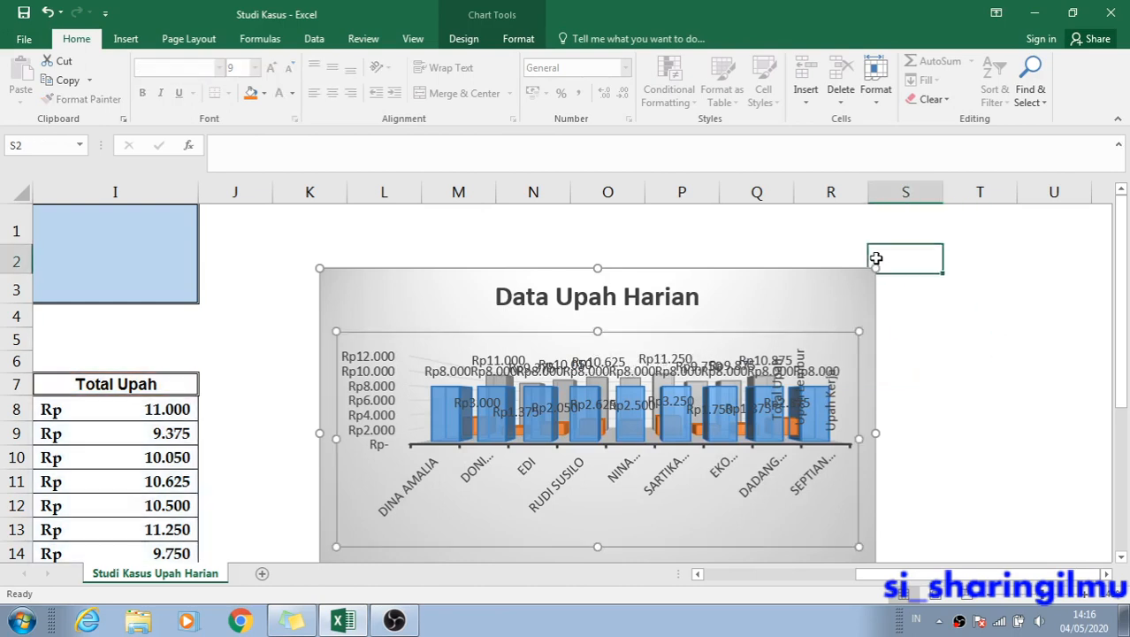
Undo the data label removal and all chart style changes back to the plain light chart with the A Pompadour title.
{"action": "left_click", "coordinate": [750, 288]}
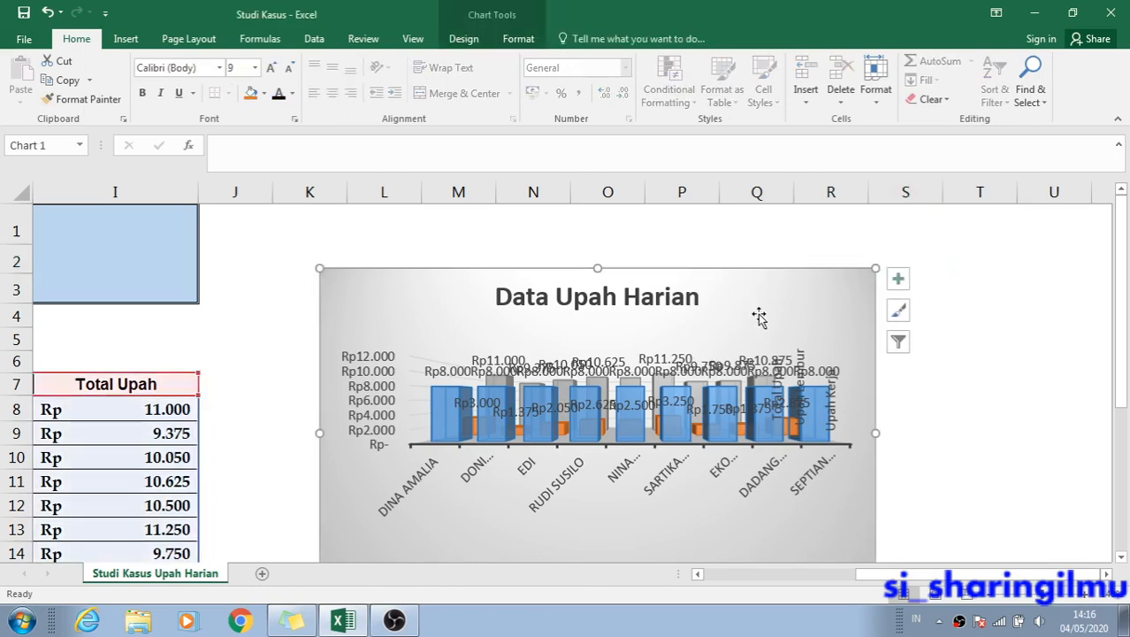
{"action": "scroll", "coordinate": [759, 318], "scroll_direction": "down", "scroll_amount": 2}
{"action": "scroll", "coordinate": [760, 318], "scroll_direction": "up", "scroll_amount": 1}
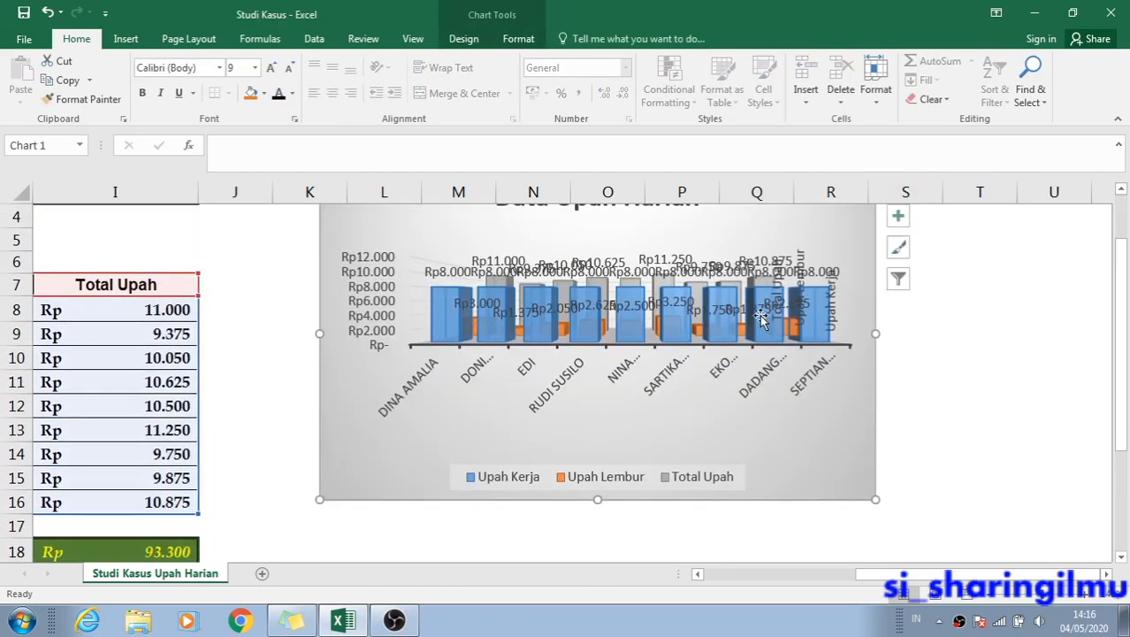
{"action": "left_click", "coordinate": [984, 318]}
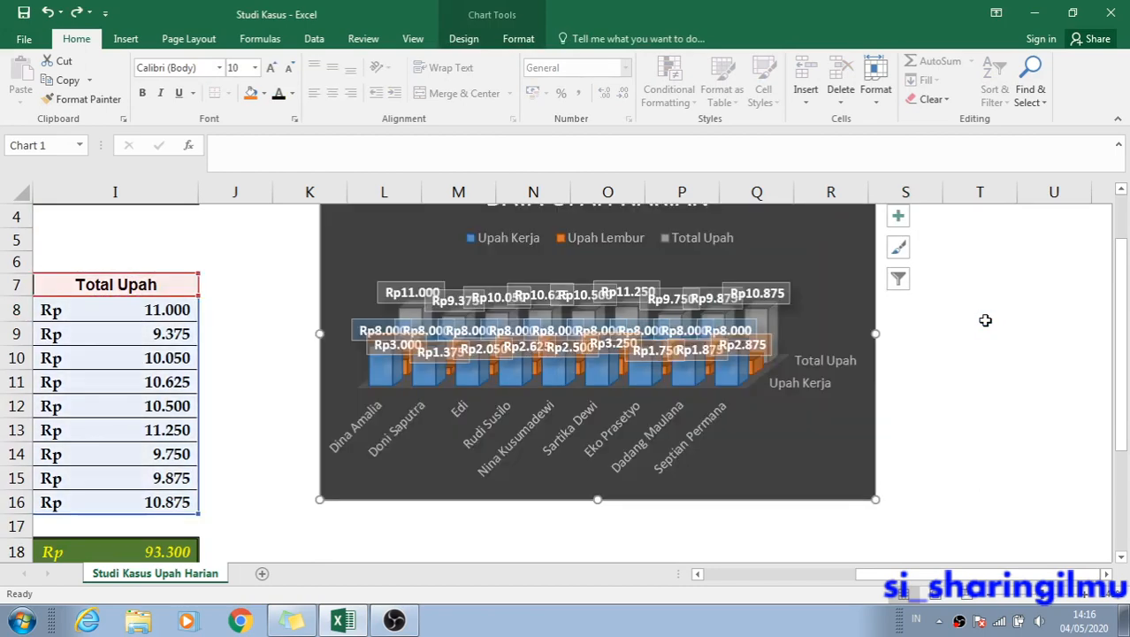
{"action": "left_click", "coordinate": [815, 431]}
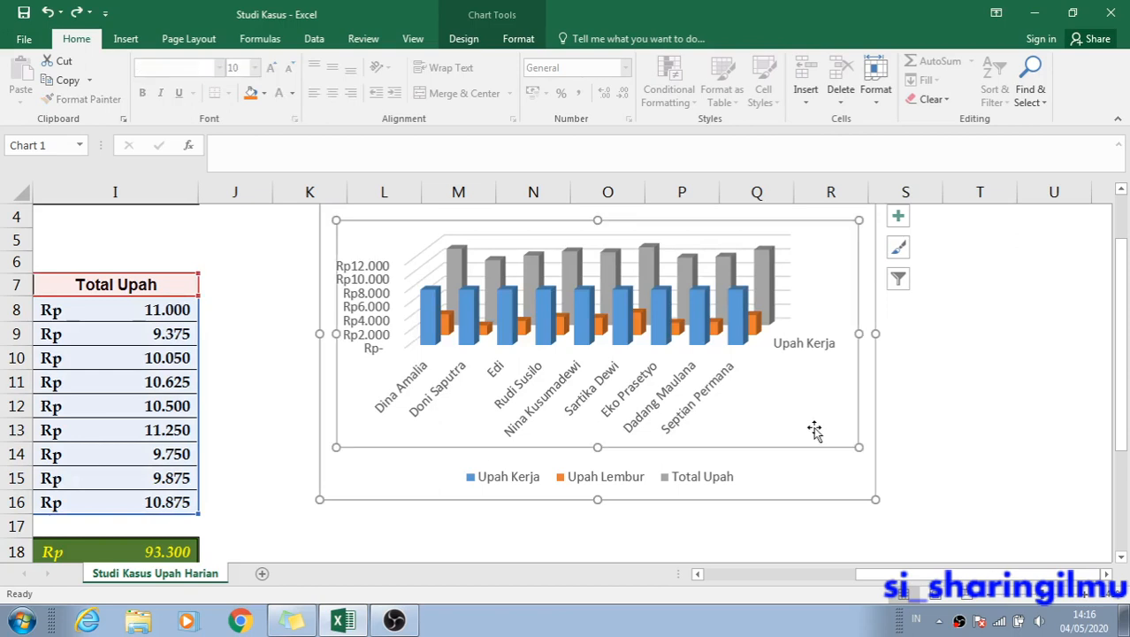
{"action": "scroll", "coordinate": [987, 430], "scroll_direction": "up", "scroll_amount": 1}
{"action": "left_click", "coordinate": [799, 287]}
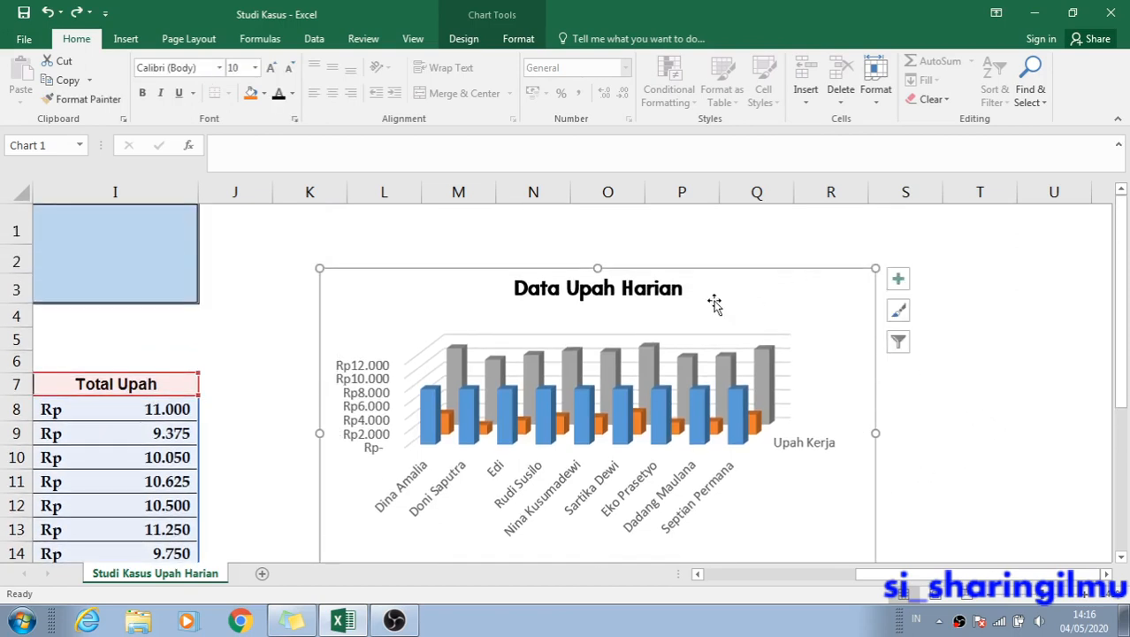
Set the chart title Data Upah Harian to Centered Overlay, and open and close its formatting options.
{"action": "left_click", "coordinate": [500, 336]}
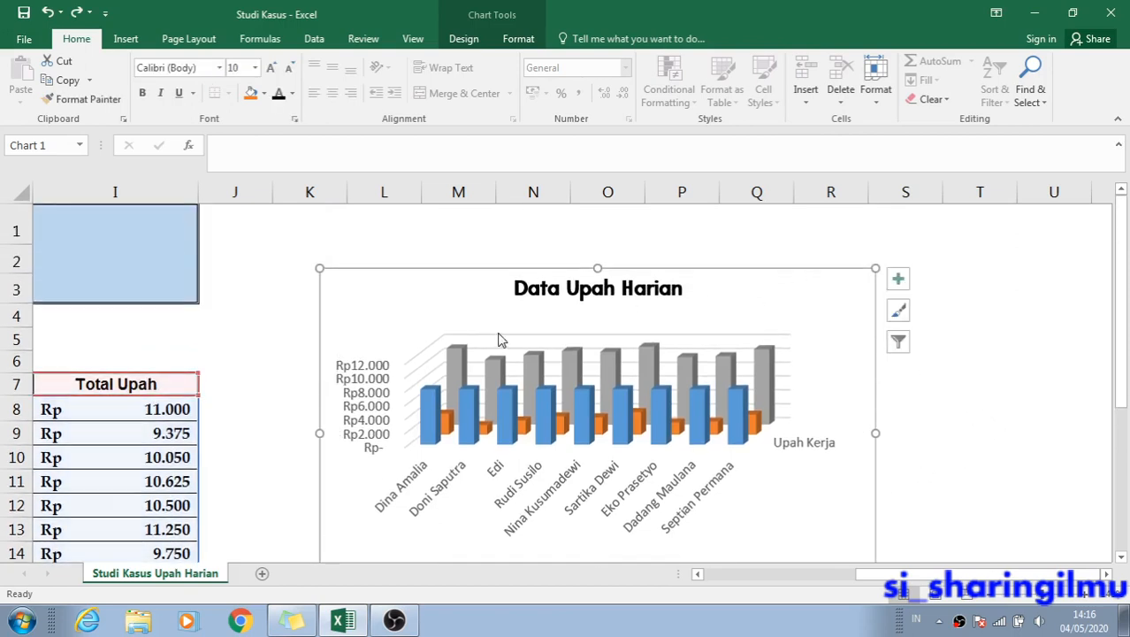
{"action": "left_click", "coordinate": [900, 311]}
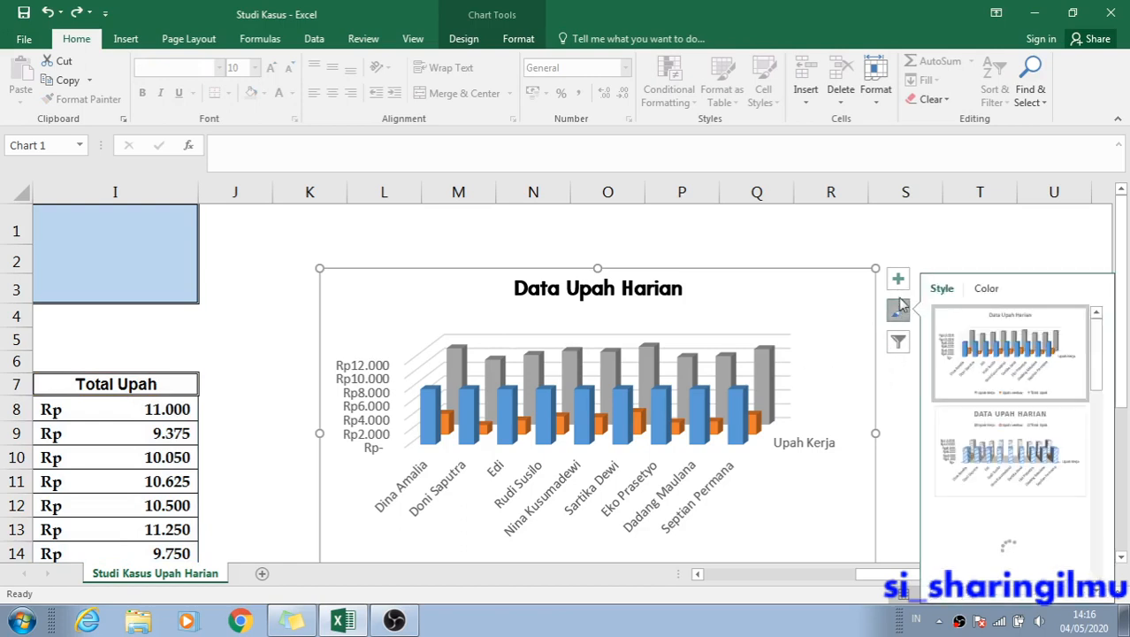
{"action": "left_click", "coordinate": [899, 285]}
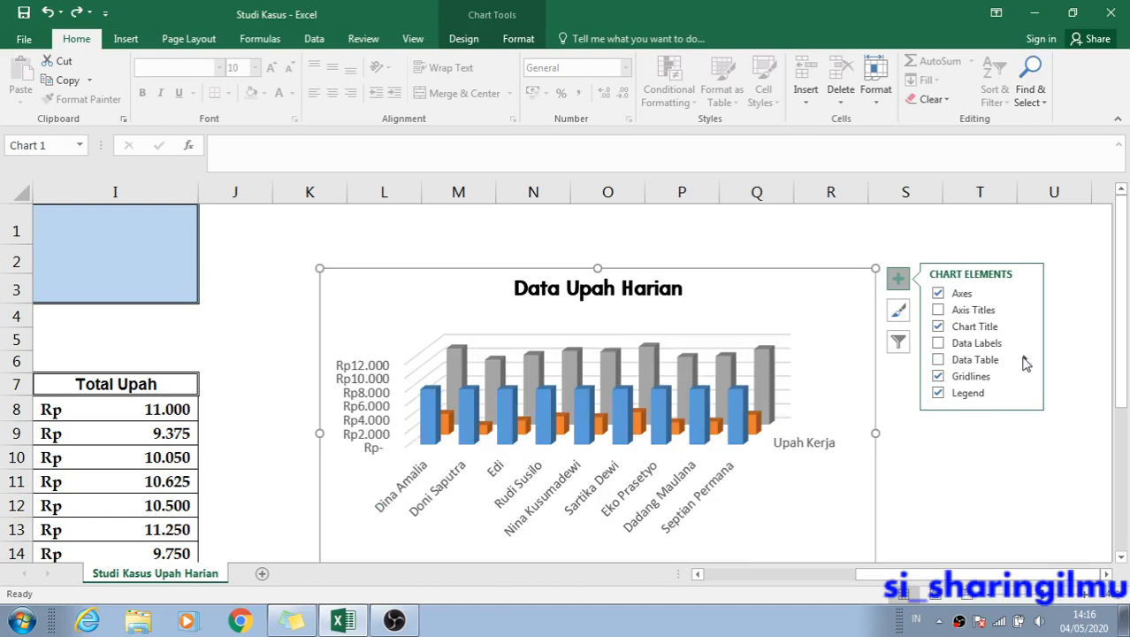
{"action": "left_click", "coordinate": [1024, 327]}
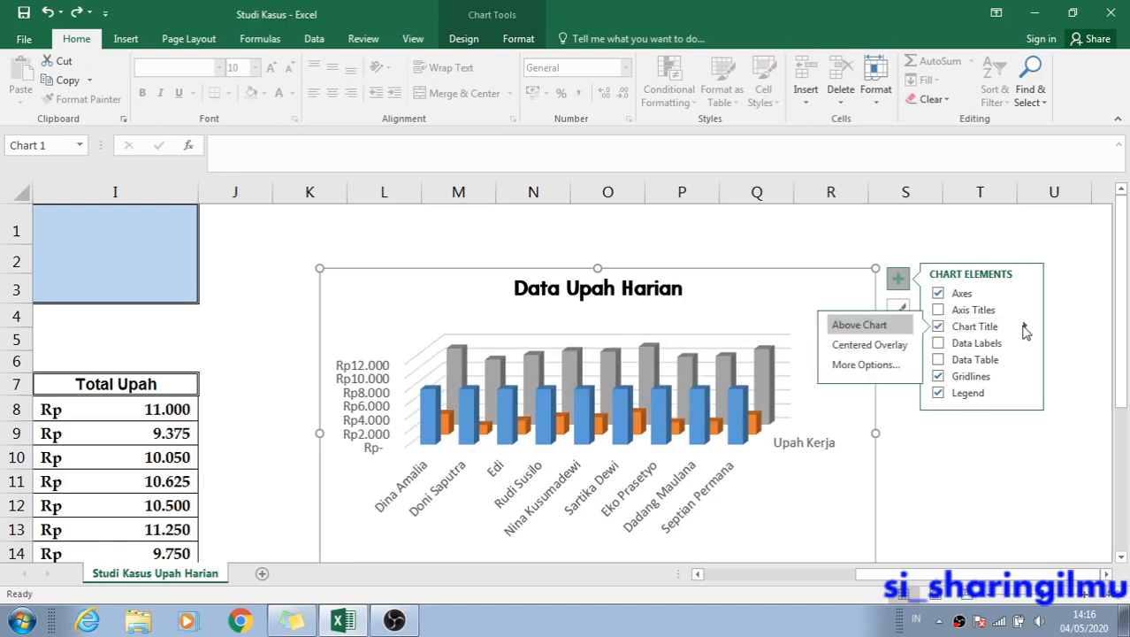
{"action": "left_click", "coordinate": [900, 343]}
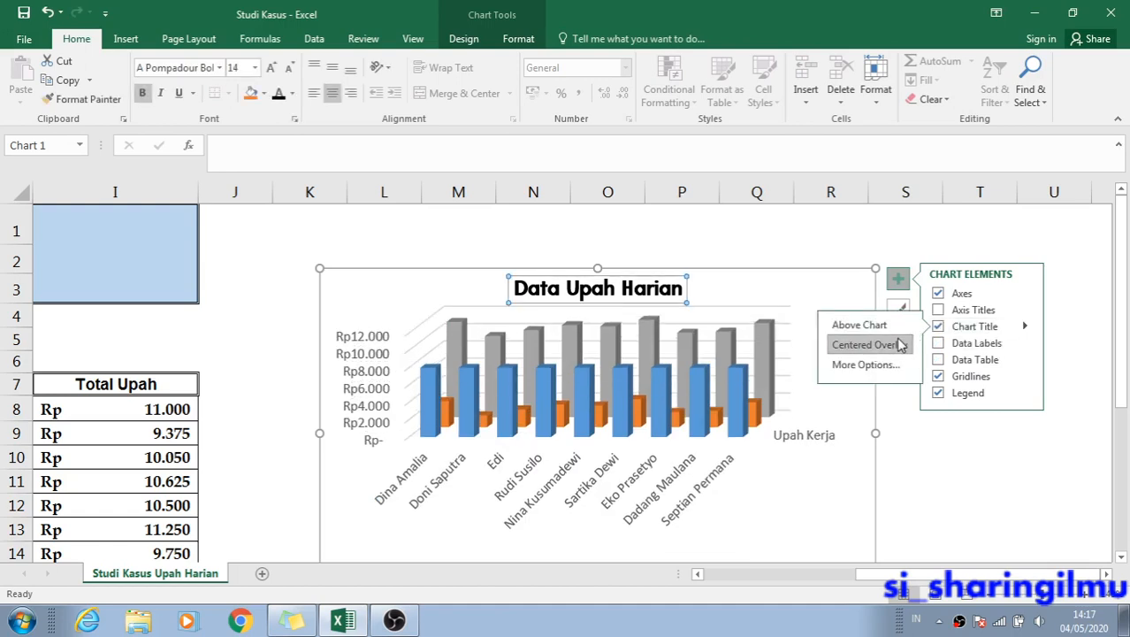
{"action": "left_click", "coordinate": [888, 365]}
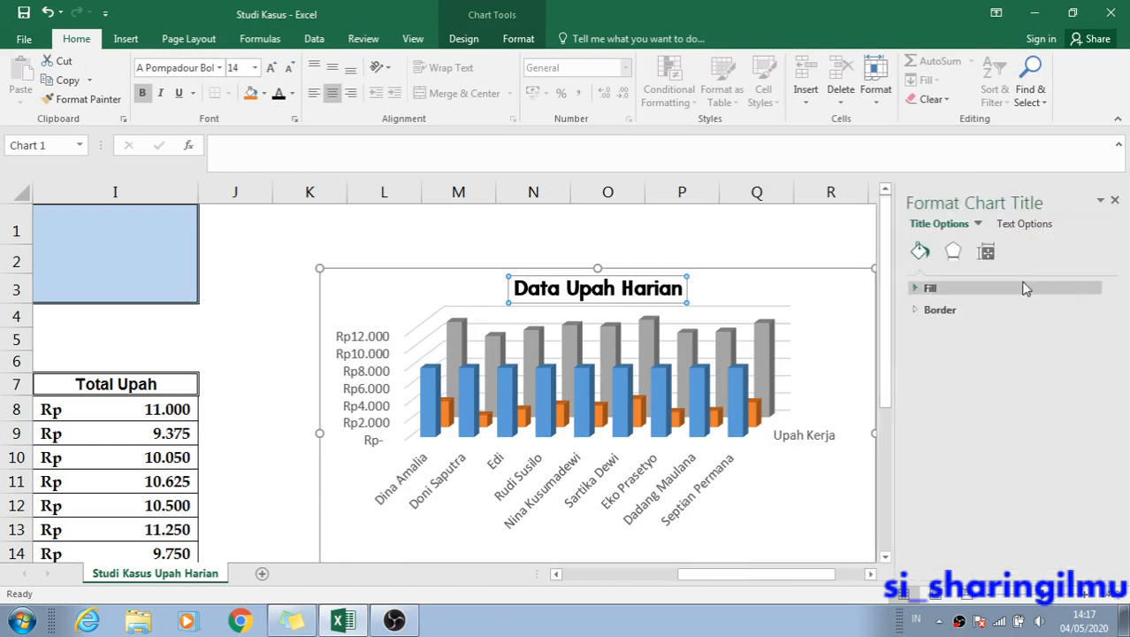
{"action": "left_click", "coordinate": [1114, 201]}
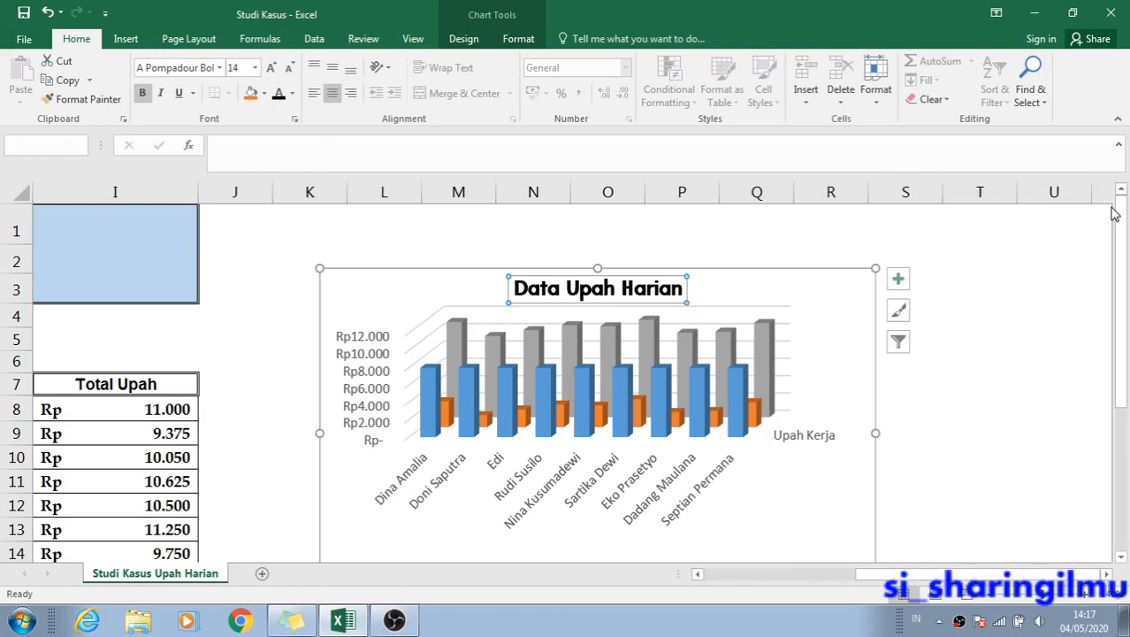
Hide and restore the chart's primary horizontal axis, and hide its primary vertical axis.
{"action": "left_click", "coordinate": [902, 313]}
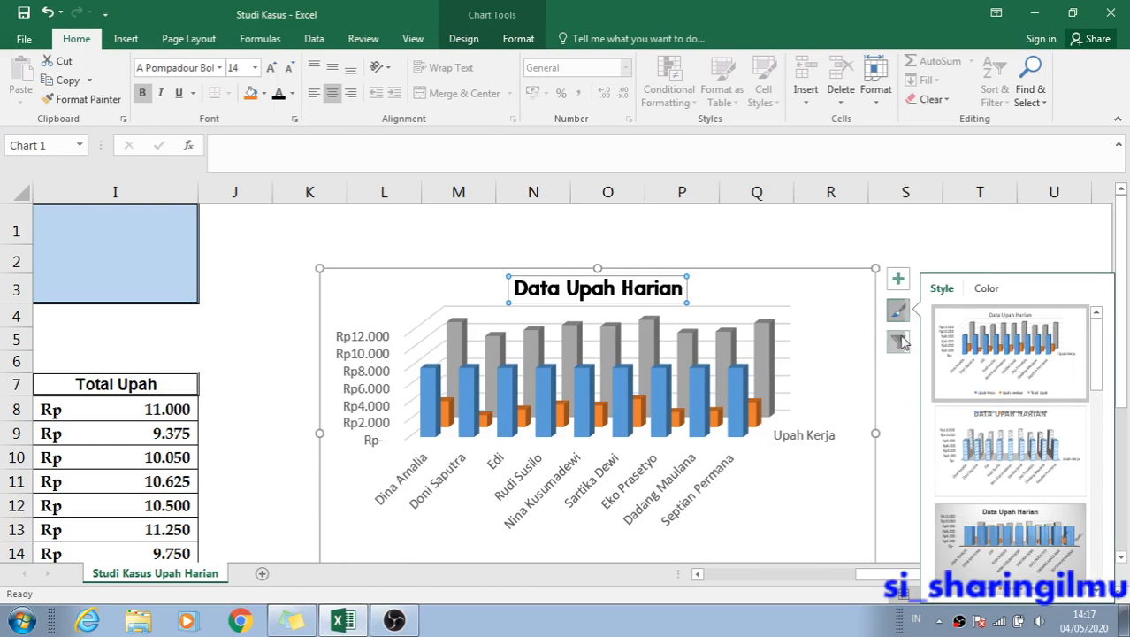
{"action": "left_click", "coordinate": [897, 278]}
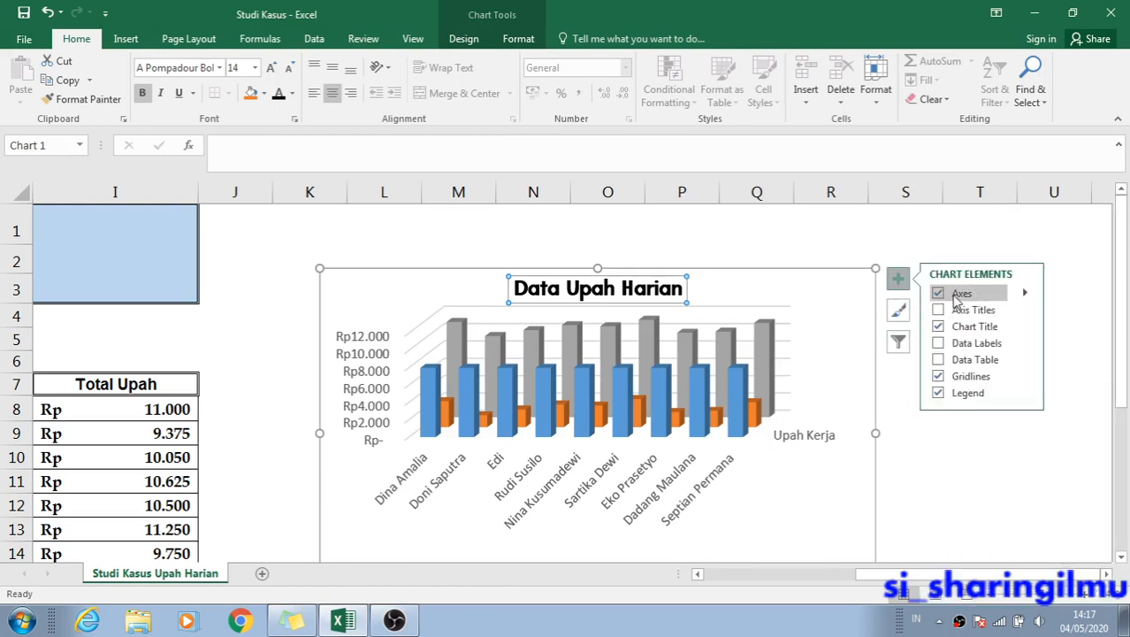
{"action": "left_click", "coordinate": [1025, 293]}
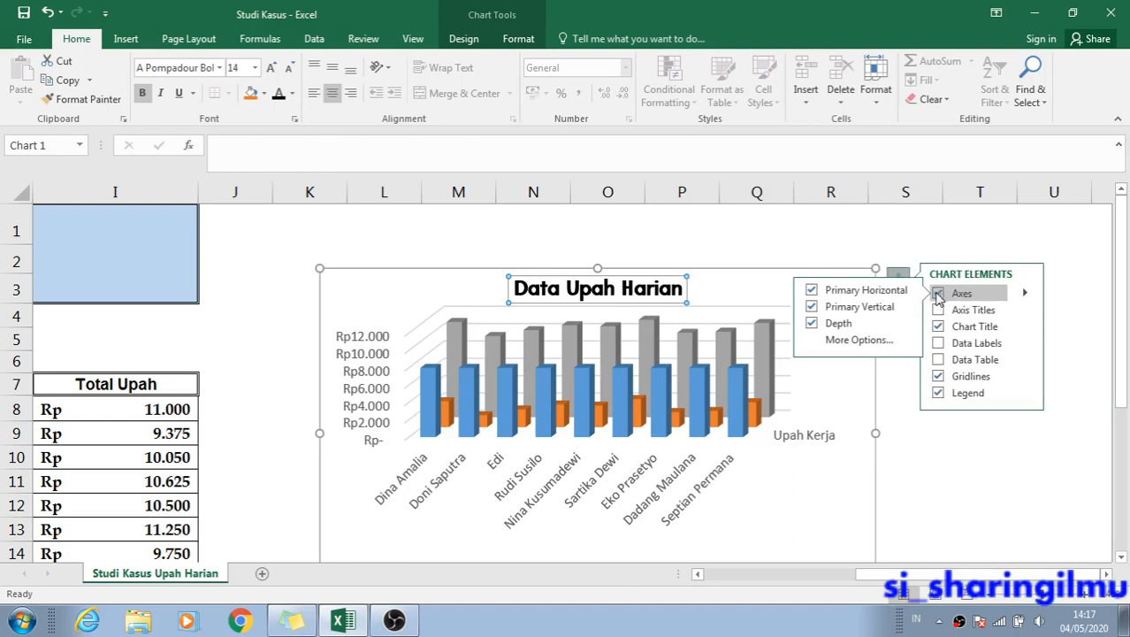
{"action": "left_click", "coordinate": [889, 292]}
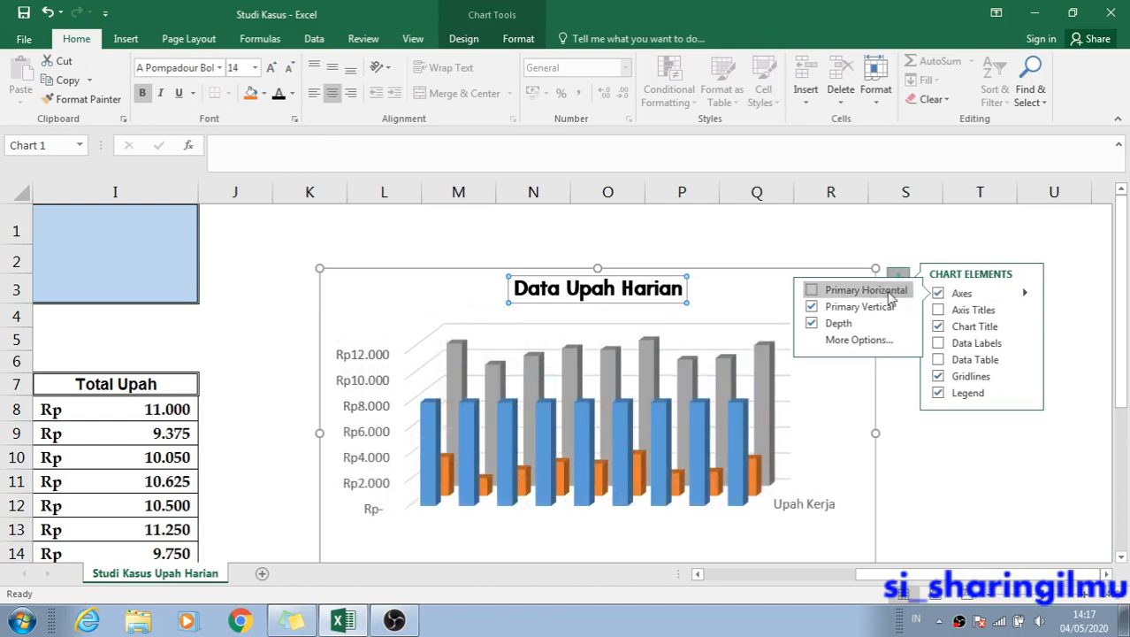
{"action": "left_click", "coordinate": [889, 294]}
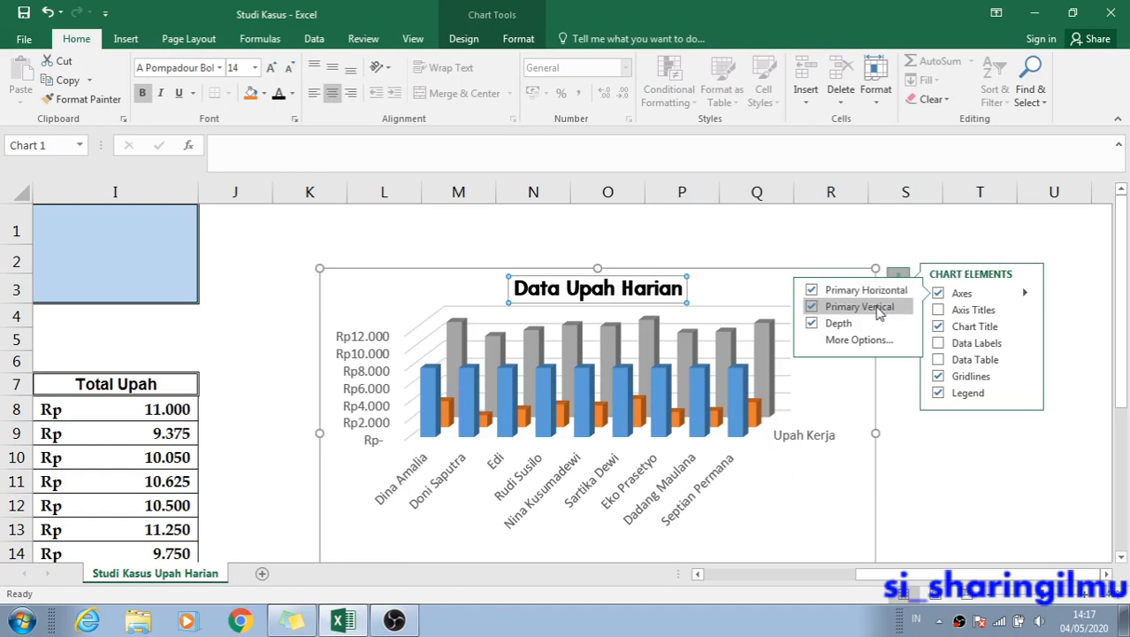
{"action": "left_click", "coordinate": [880, 310]}
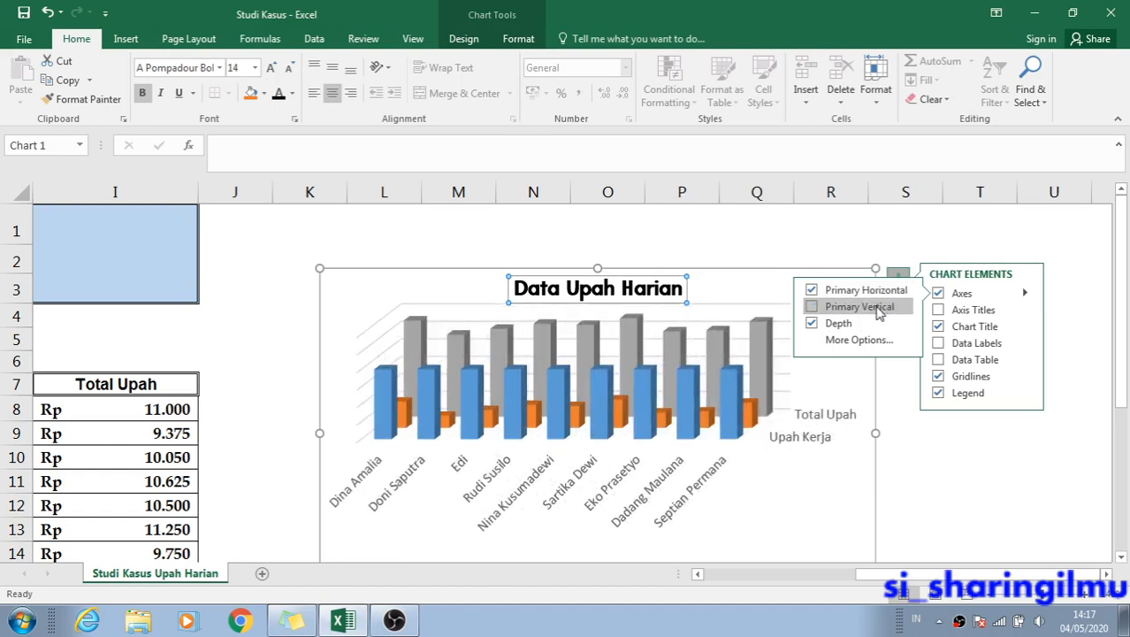
Restore the chart's primary vertical axis, and hide and restore its depth axis.
{"action": "left_click", "coordinate": [870, 309]}
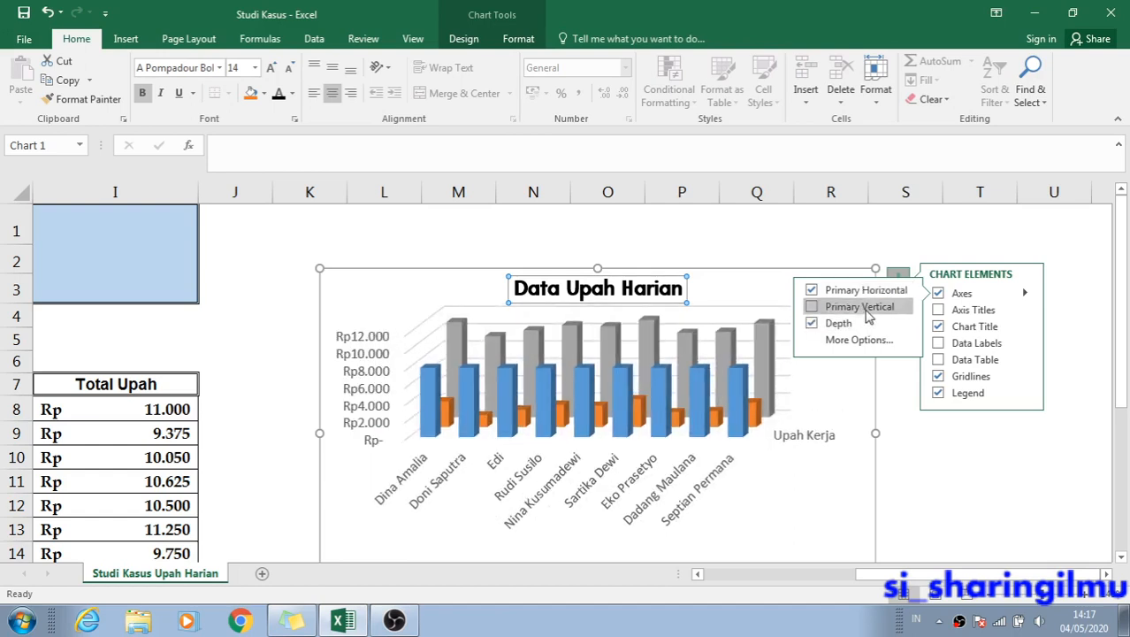
{"action": "left_click", "coordinate": [869, 317]}
{"action": "left_click", "coordinate": [843, 325]}
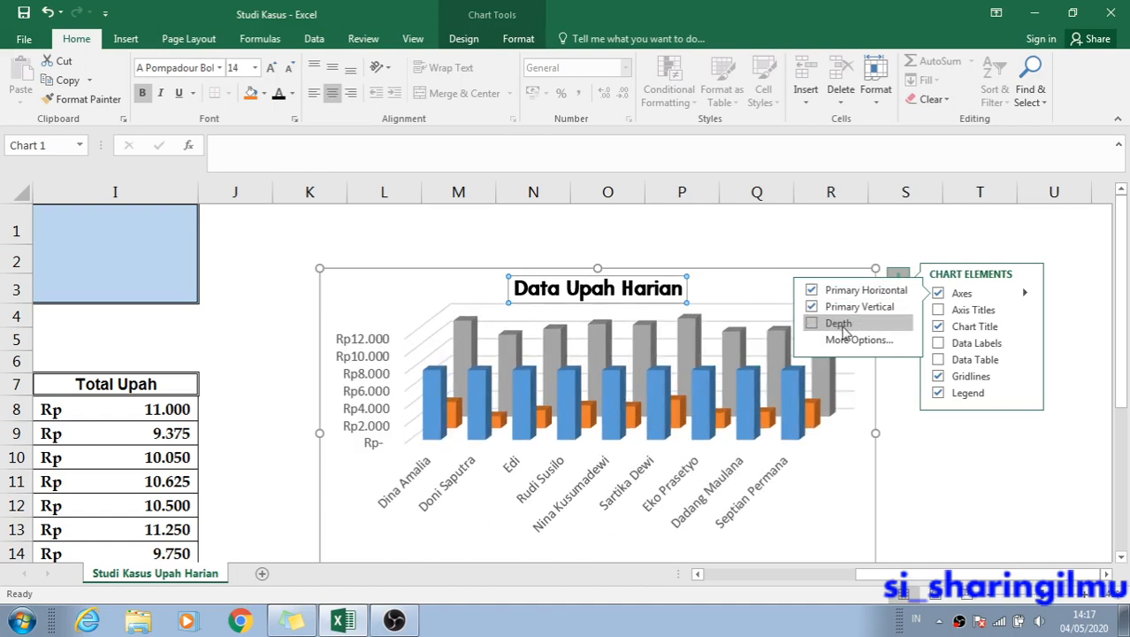
{"action": "left_click", "coordinate": [843, 325]}
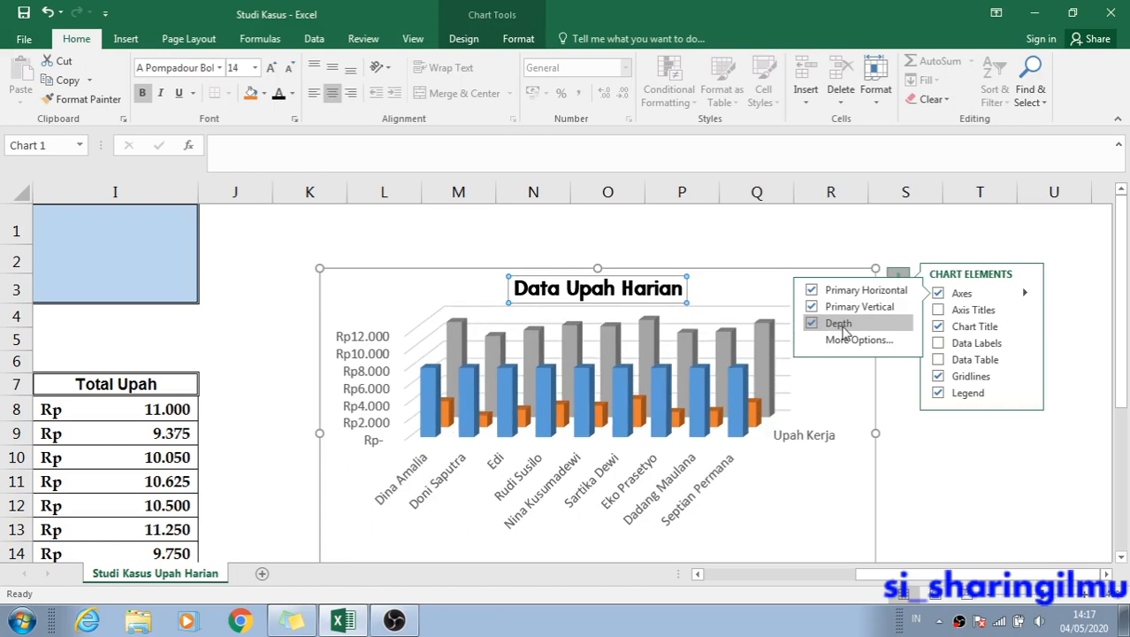
{"action": "left_click", "coordinate": [832, 434]}
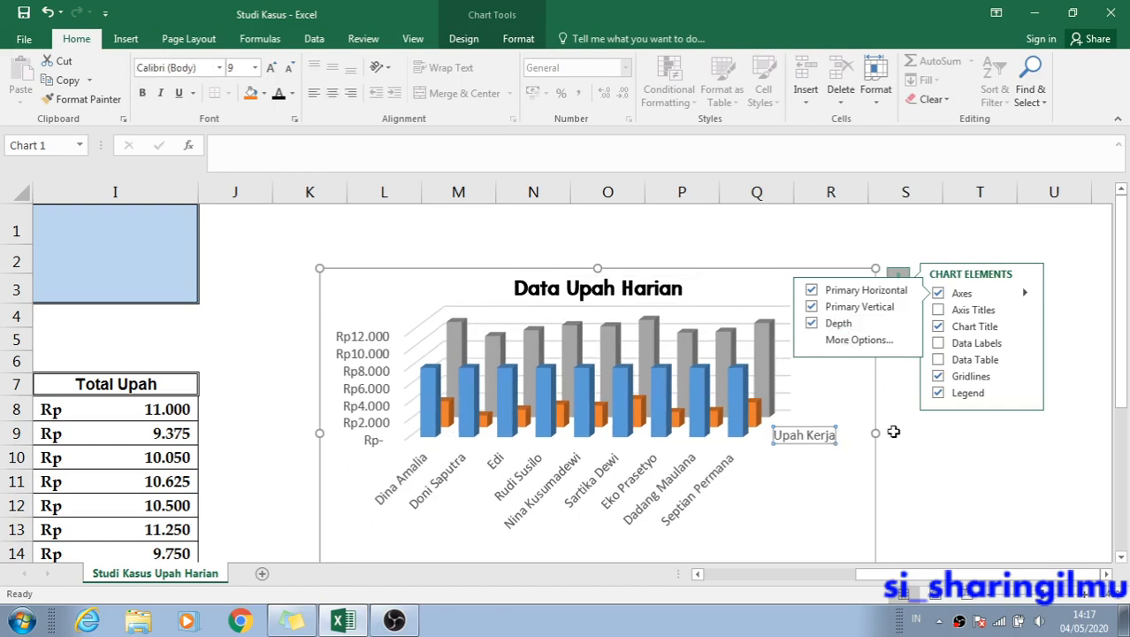
{"action": "left_click", "coordinate": [977, 464]}
Apply the blue gradient WordArt style with reflection to the Data Upah Harian chart title.
{"action": "scroll", "coordinate": [739, 366], "scroll_direction": "down", "scroll_amount": 2}
{"action": "left_click", "coordinate": [739, 366]}
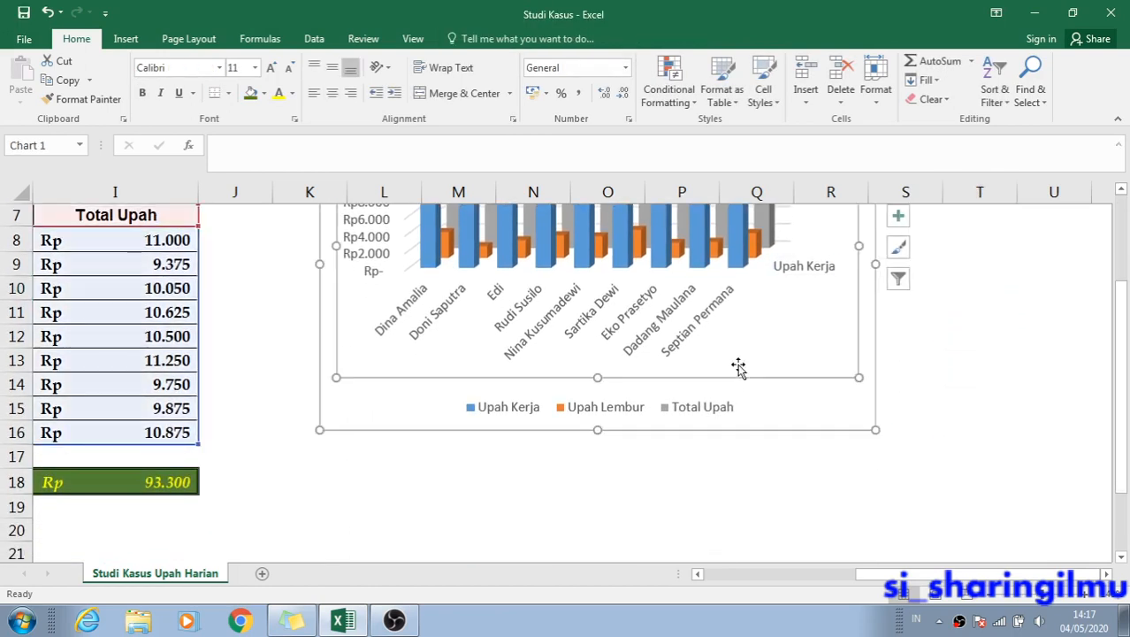
{"action": "left_click", "coordinate": [842, 427]}
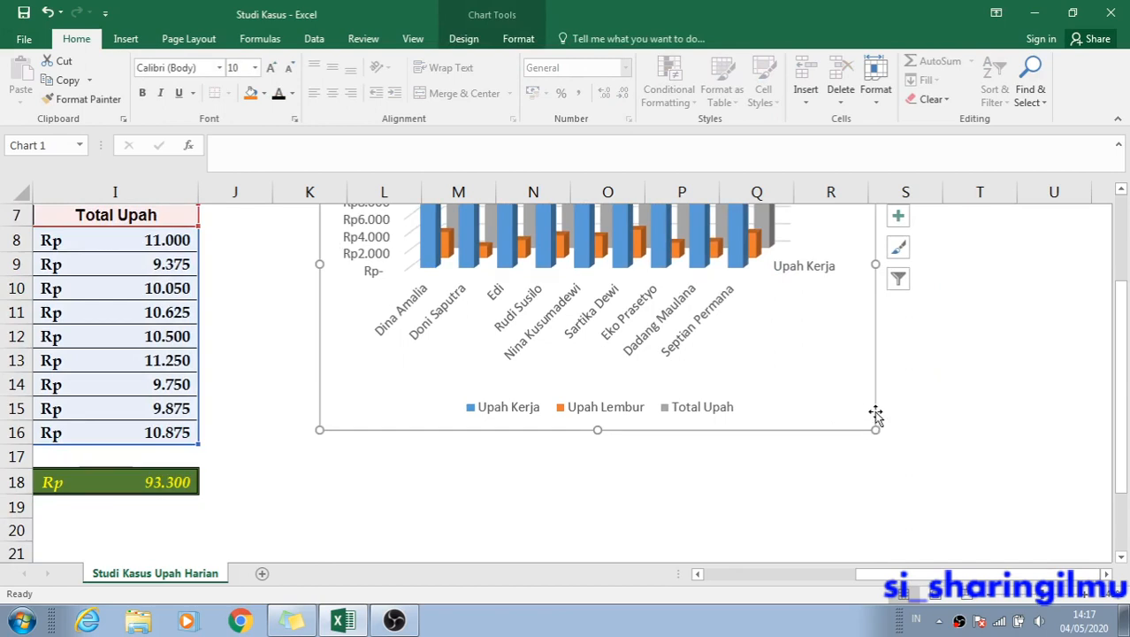
{"action": "left_click_drag", "start_coordinate": [1107, 394], "coordinate": [1118, 313]}
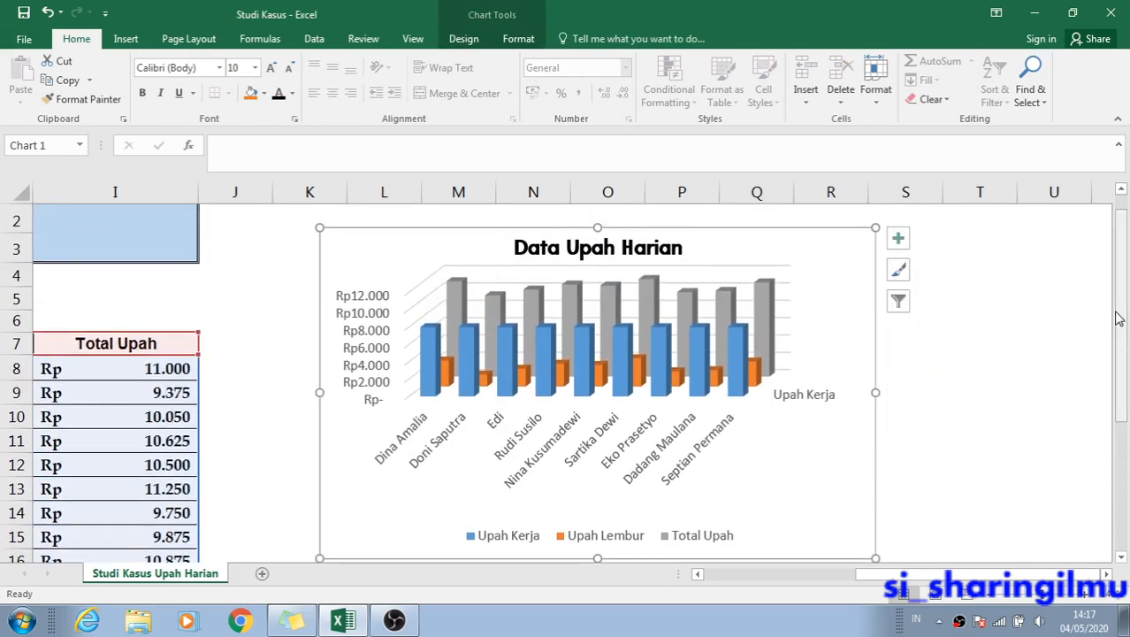
{"action": "left_click", "coordinate": [518, 41]}
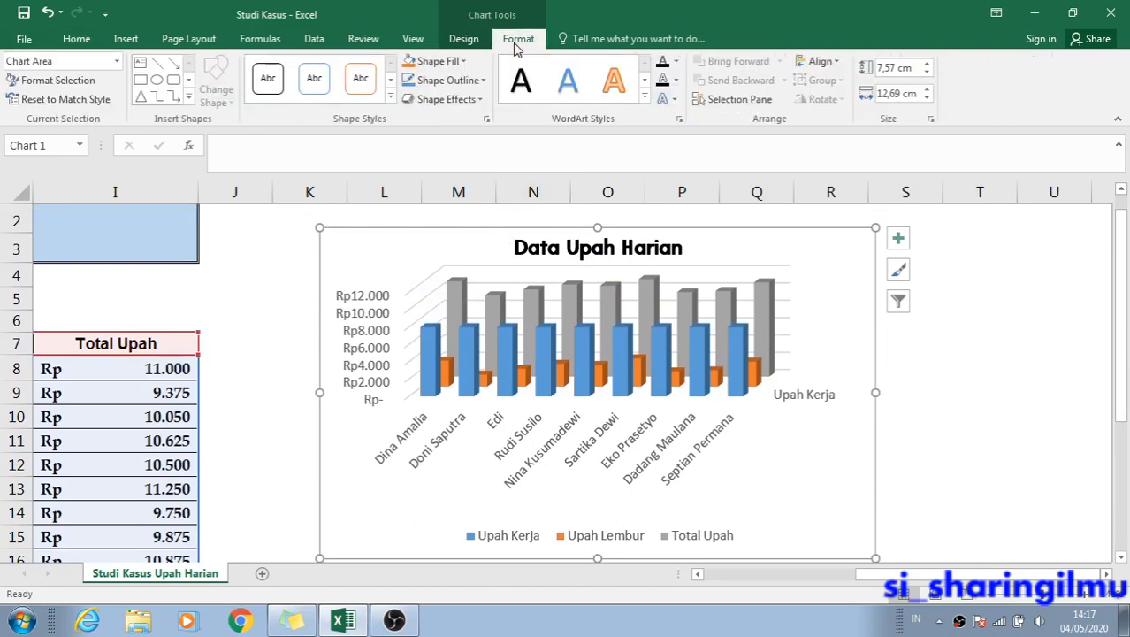
{"action": "left_click", "coordinate": [505, 248]}
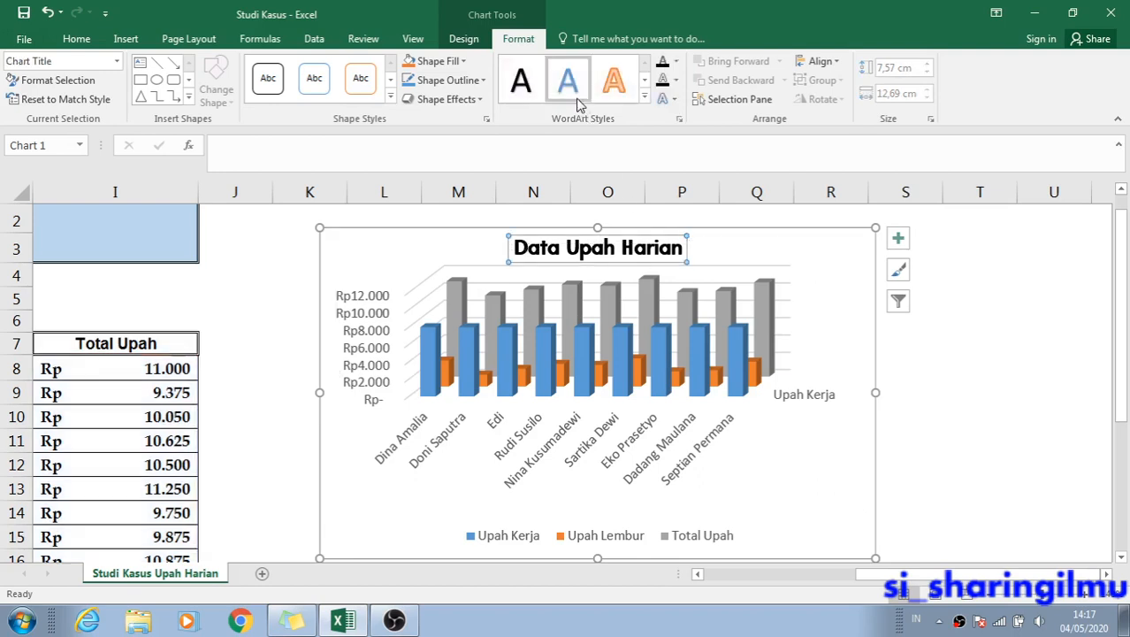
{"action": "left_click", "coordinate": [645, 100]}
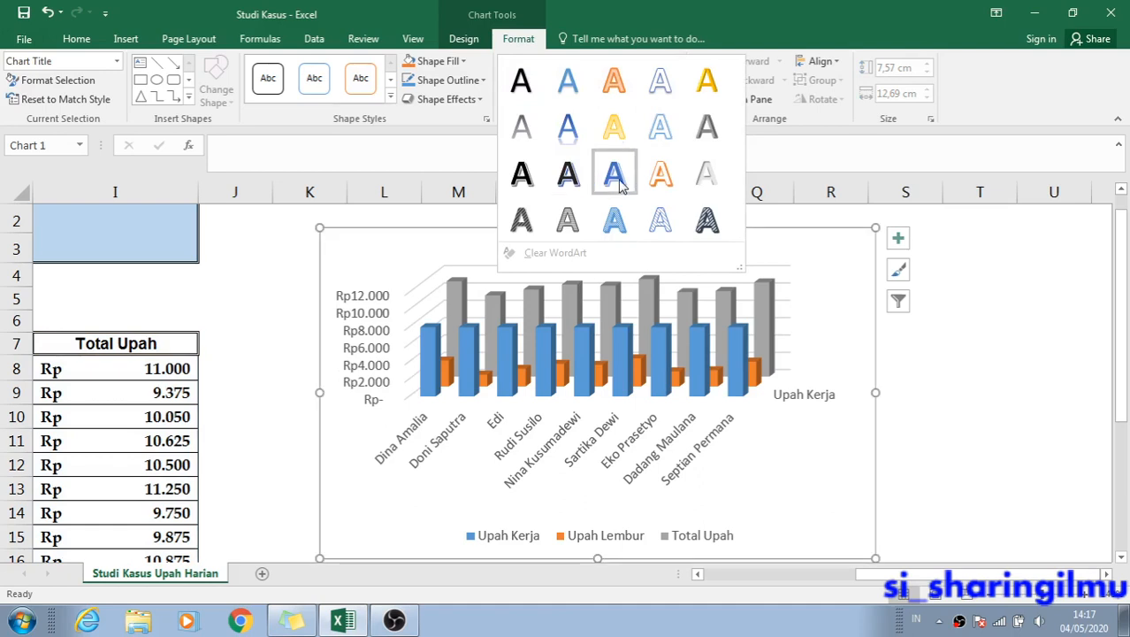
{"action": "left_click", "coordinate": [574, 138]}
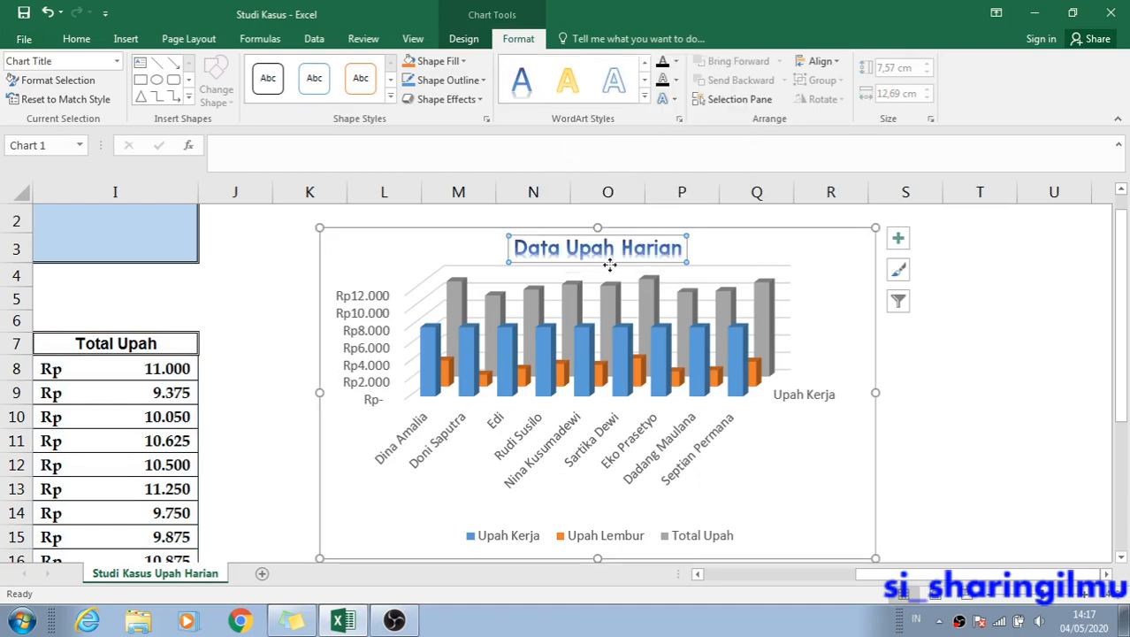
{"action": "left_click", "coordinate": [926, 365]}
Move and resize the chart legend so its three entries stack vertically below the Upah Kerja depth axis label.
{"action": "left_click", "coordinate": [818, 395]}
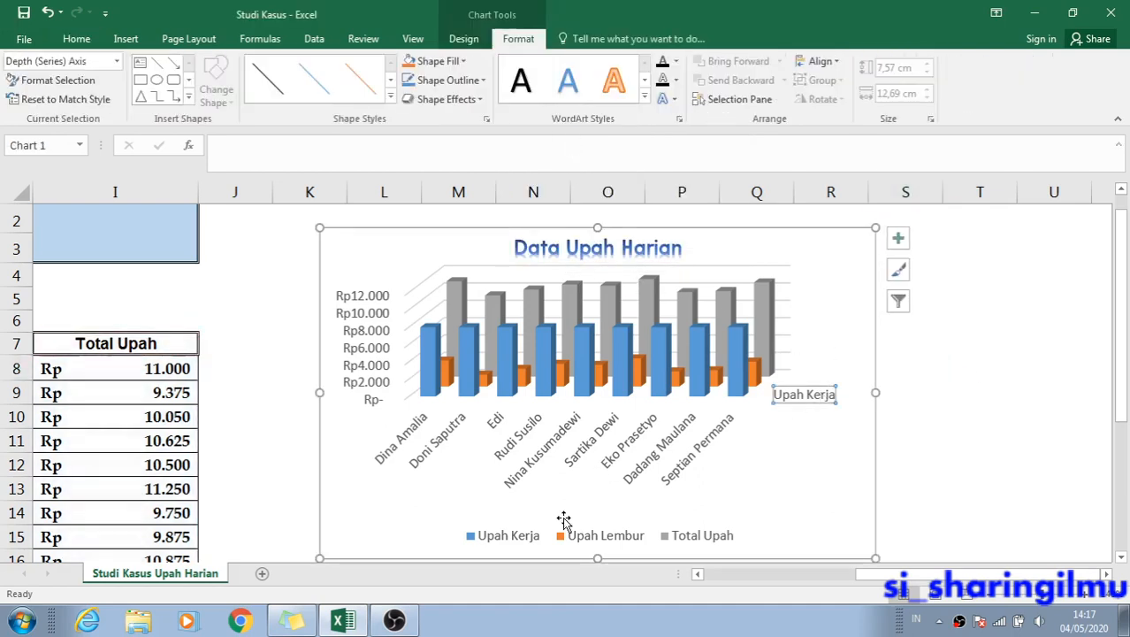
{"action": "left_click", "coordinate": [563, 546]}
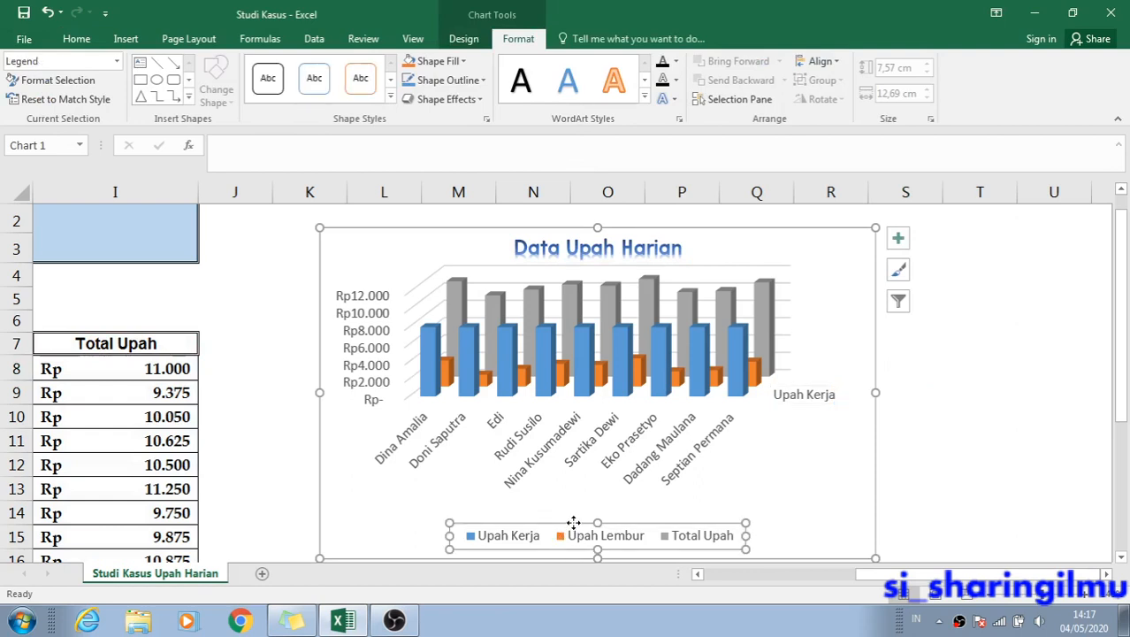
{"action": "mouse_move", "coordinate": [573, 523]}
{"action": "left_mouse_down"}
{"action": "mouse_move", "coordinate": [643, 517]}
{"action": "mouse_move", "coordinate": [587, 518]}
{"action": "left_mouse_up"}
{"action": "left_click", "coordinate": [794, 402]}
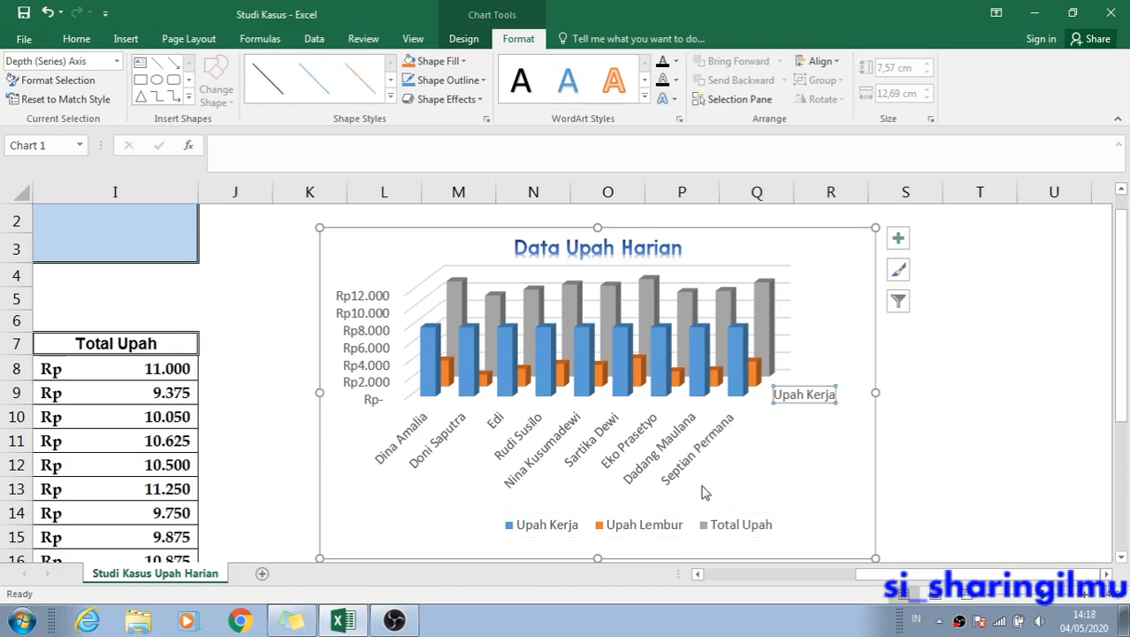
{"action": "left_click", "coordinate": [697, 524]}
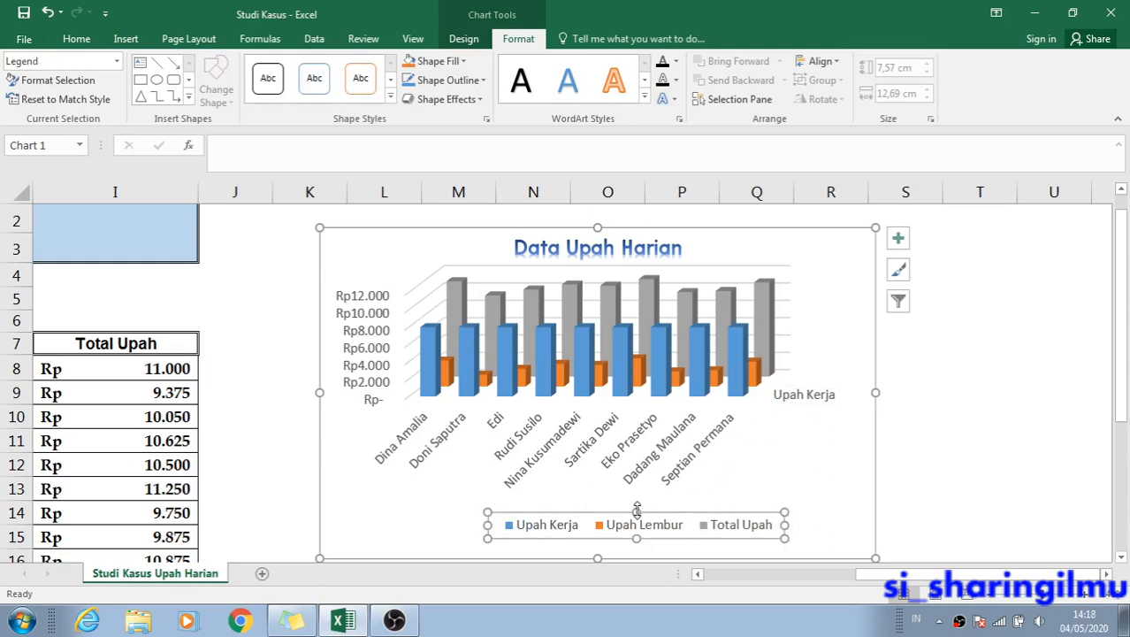
{"action": "left_click_drag", "start_coordinate": [636, 511], "coordinate": [636, 412]}
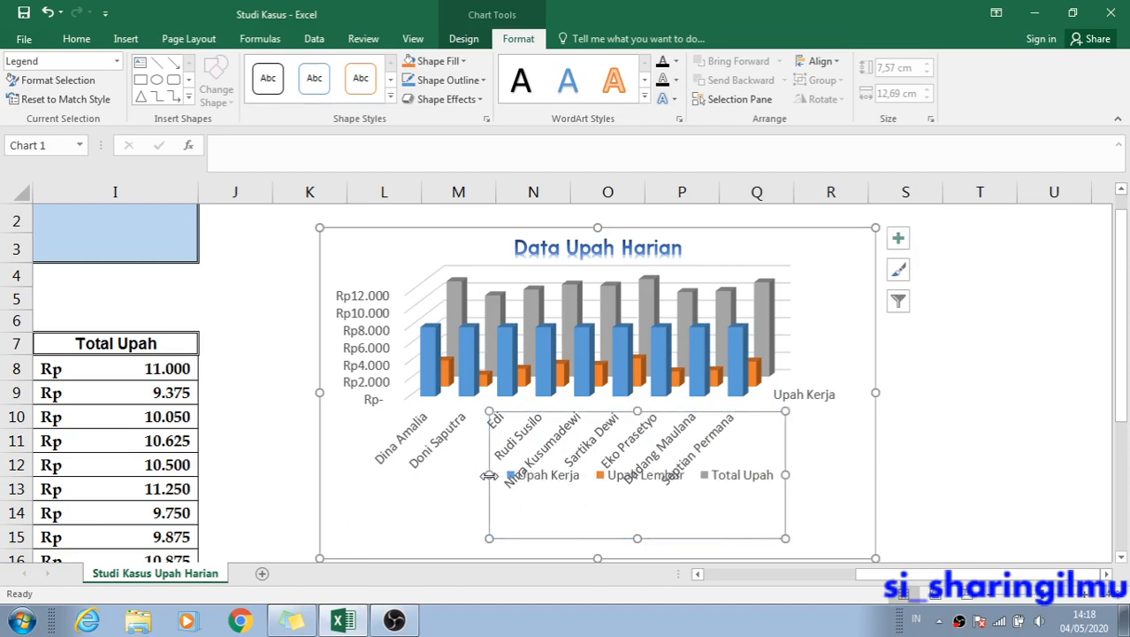
{"action": "left_click_drag", "start_coordinate": [489, 475], "coordinate": [528, 482]}
{"action": "left_click_drag", "start_coordinate": [693, 522], "coordinate": [728, 522]}
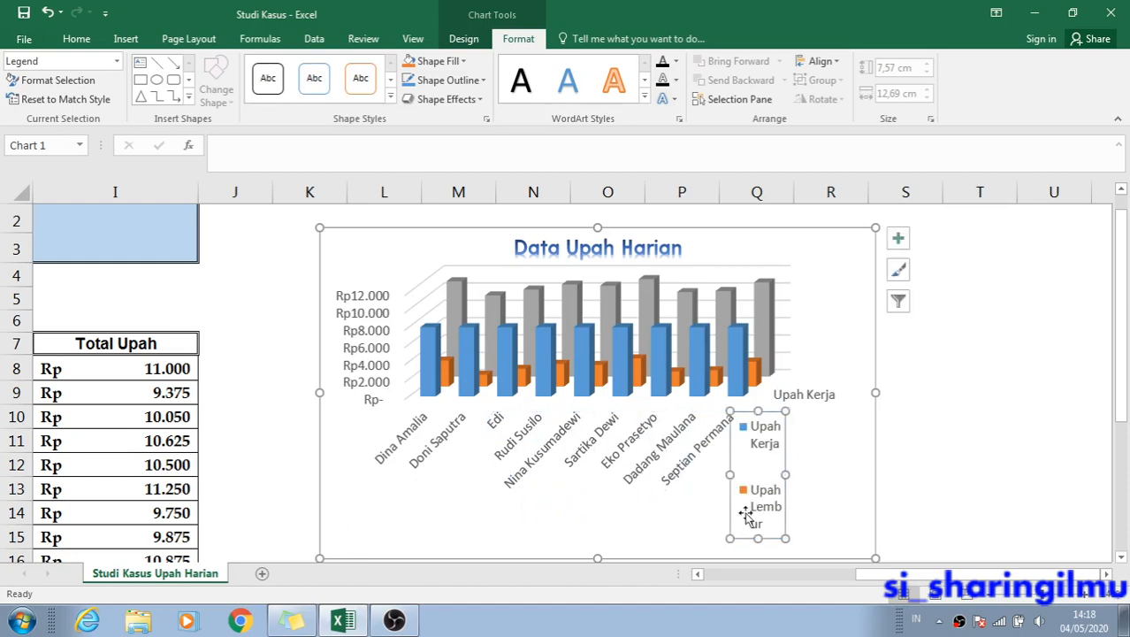
{"action": "left_click_drag", "start_coordinate": [785, 475], "coordinate": [840, 493]}
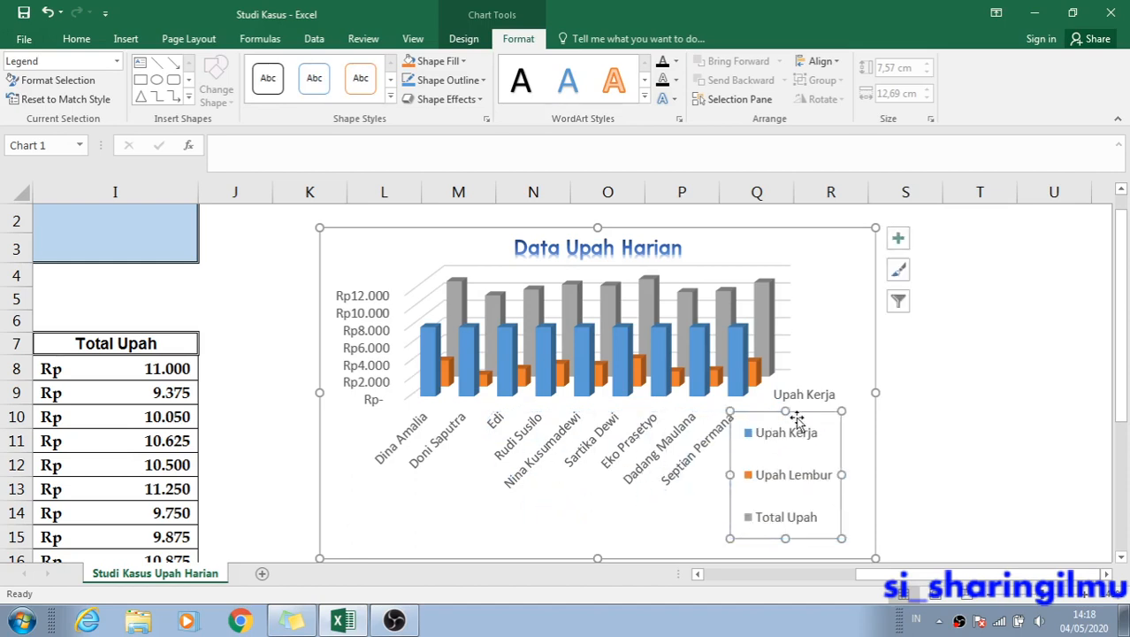
Move the legend to the chart's upper-right corner, and try to move the Upah Kerja depth axis label lower.
{"action": "left_click_drag", "start_coordinate": [802, 411], "coordinate": [850, 274]}
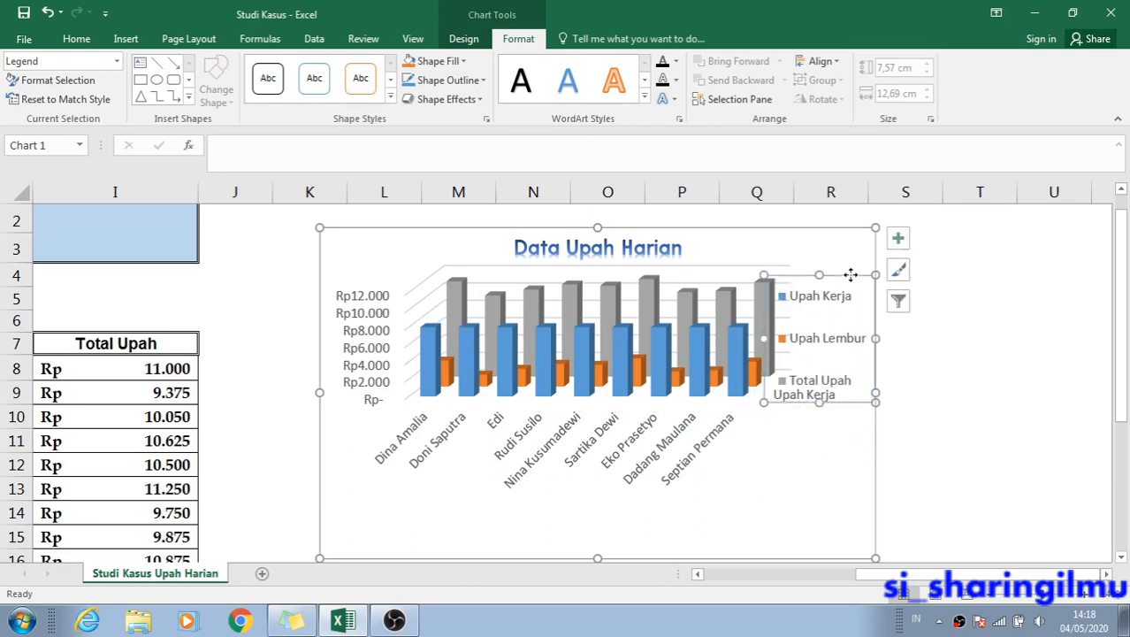
{"action": "left_click_drag", "start_coordinate": [834, 402], "coordinate": [845, 351]}
{"action": "left_click", "coordinate": [819, 399]}
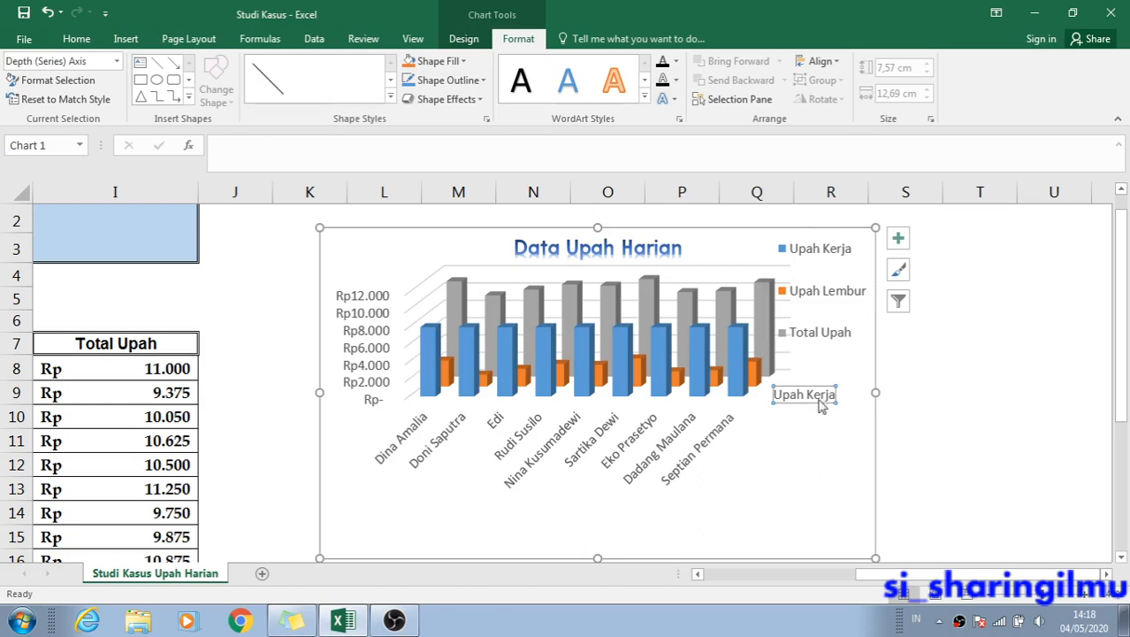
{"action": "left_click_drag", "start_coordinate": [815, 387], "coordinate": [797, 438]}
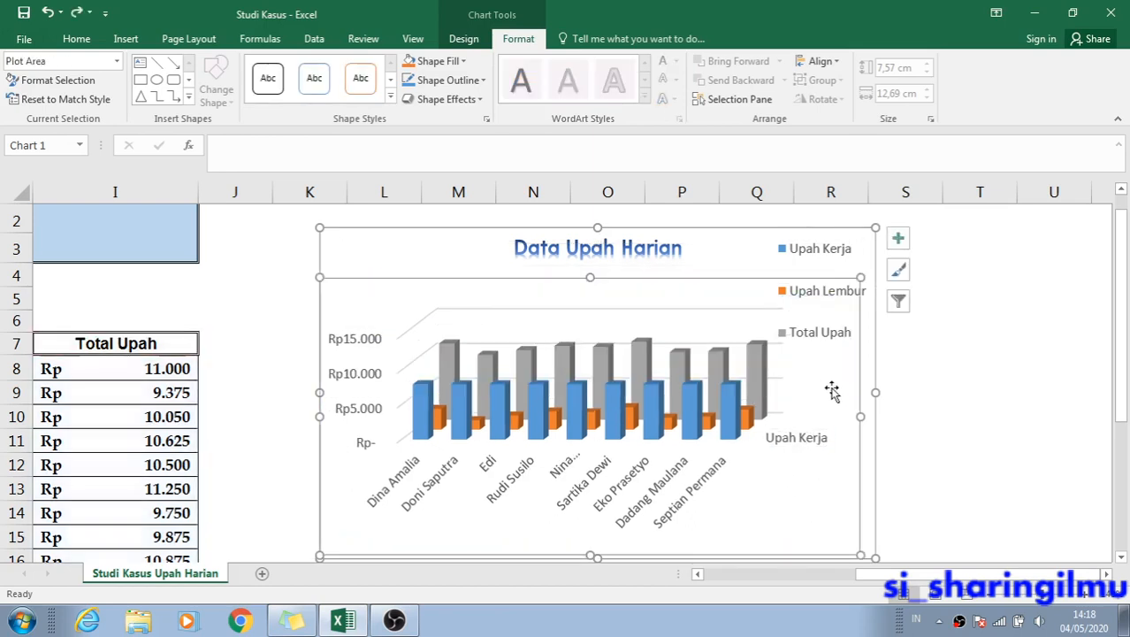
{"action": "key", "text": "ctrl+z"}
Move the legend to the chart's lower-right corner, directly below the Upah Kerja depth axis label.
{"action": "left_click", "coordinate": [823, 297]}
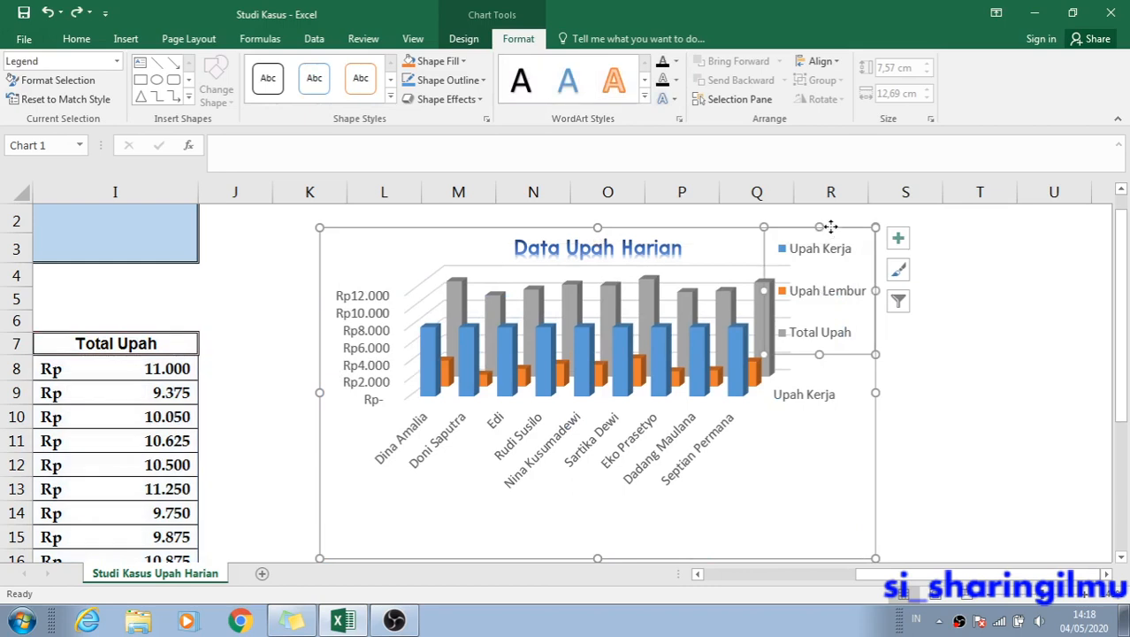
{"action": "left_click_drag", "start_coordinate": [830, 227], "coordinate": [807, 360]}
{"action": "key", "text": "ctrl+z"}
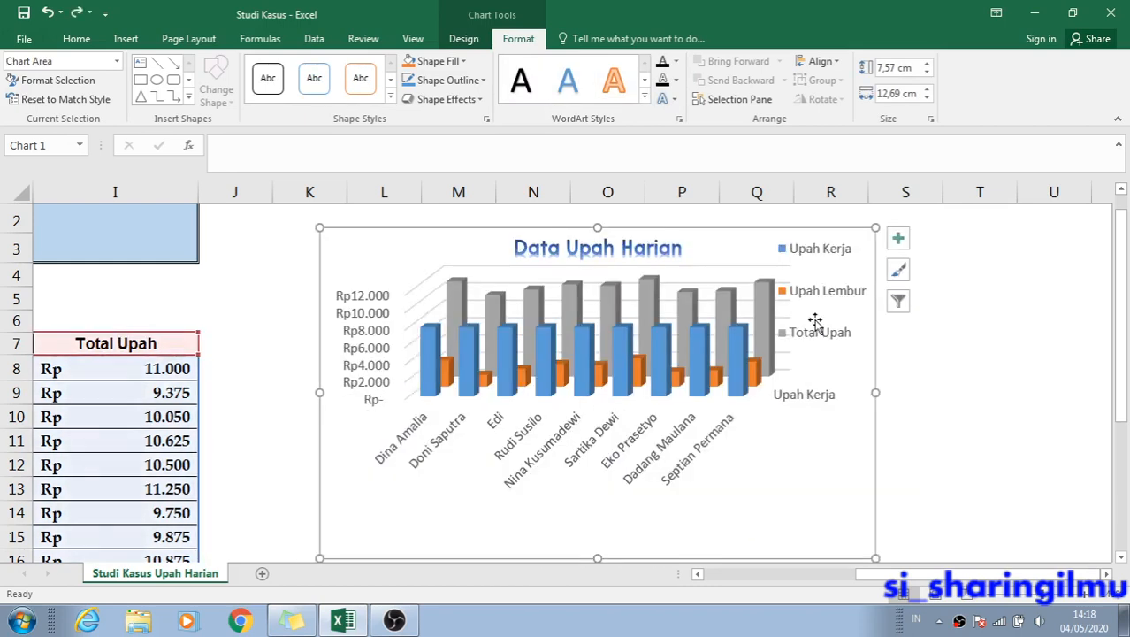
{"action": "left_click", "coordinate": [815, 322]}
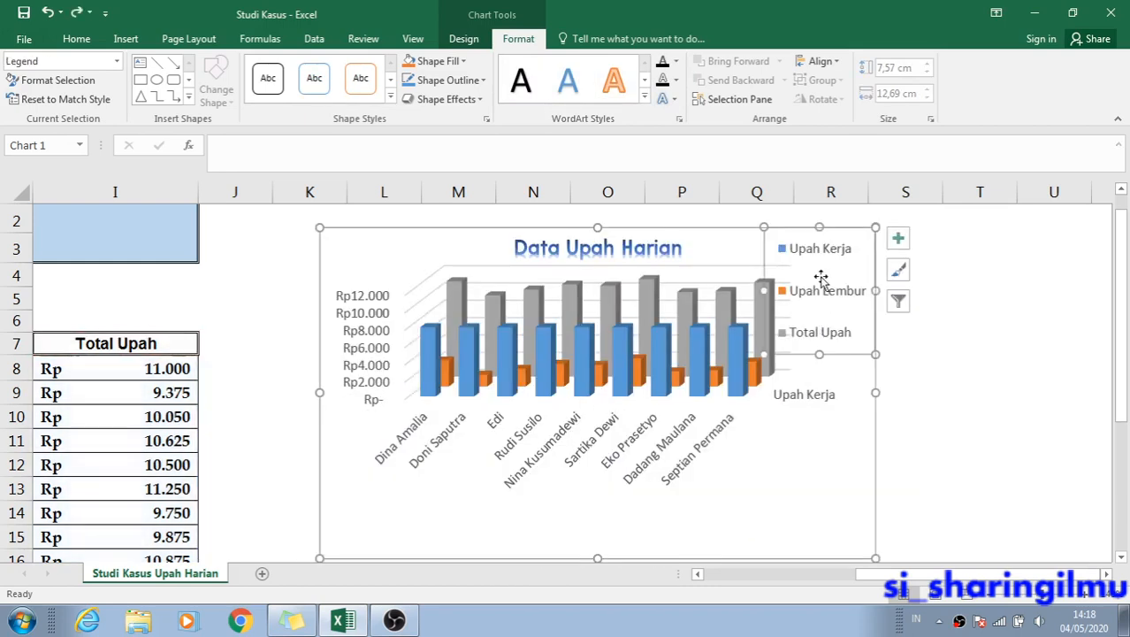
{"action": "left_click", "coordinate": [762, 263]}
{"action": "left_click", "coordinate": [791, 346]}
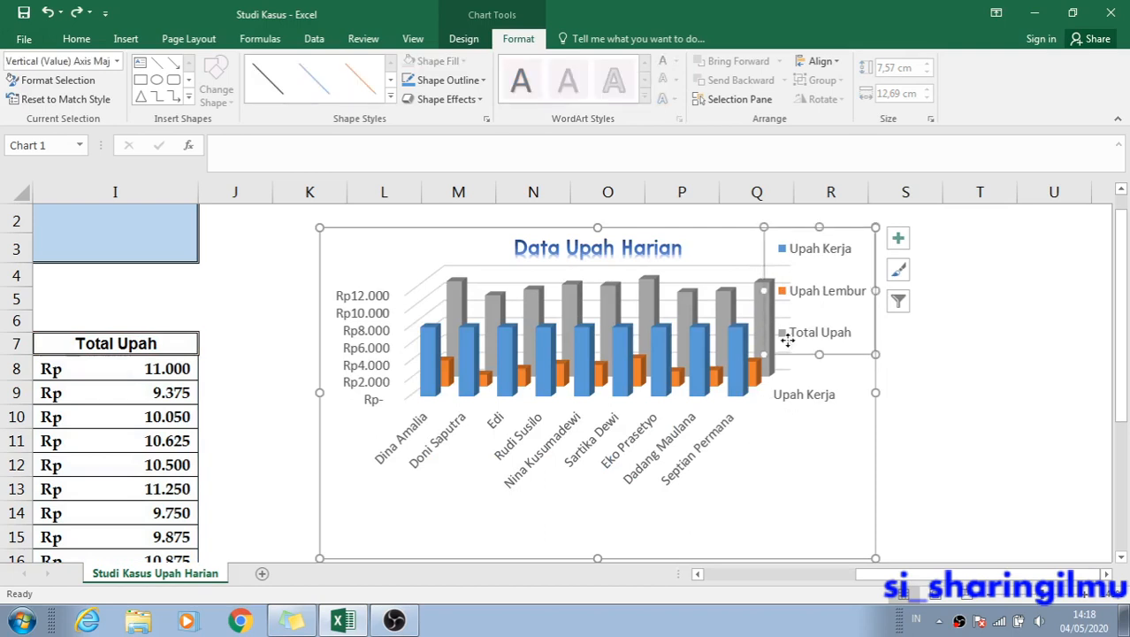
{"action": "left_click_drag", "start_coordinate": [763, 257], "coordinate": [757, 445]}
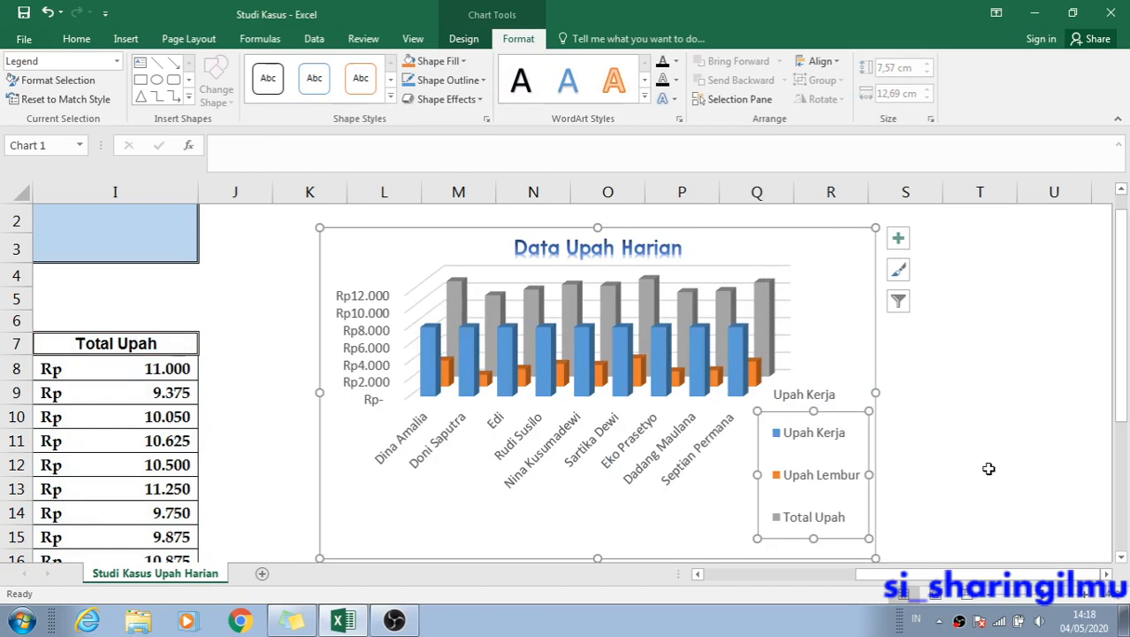
{"action": "left_click", "coordinate": [986, 464]}
{"action": "left_click", "coordinate": [788, 459]}
{"action": "left_click", "coordinate": [968, 365]}
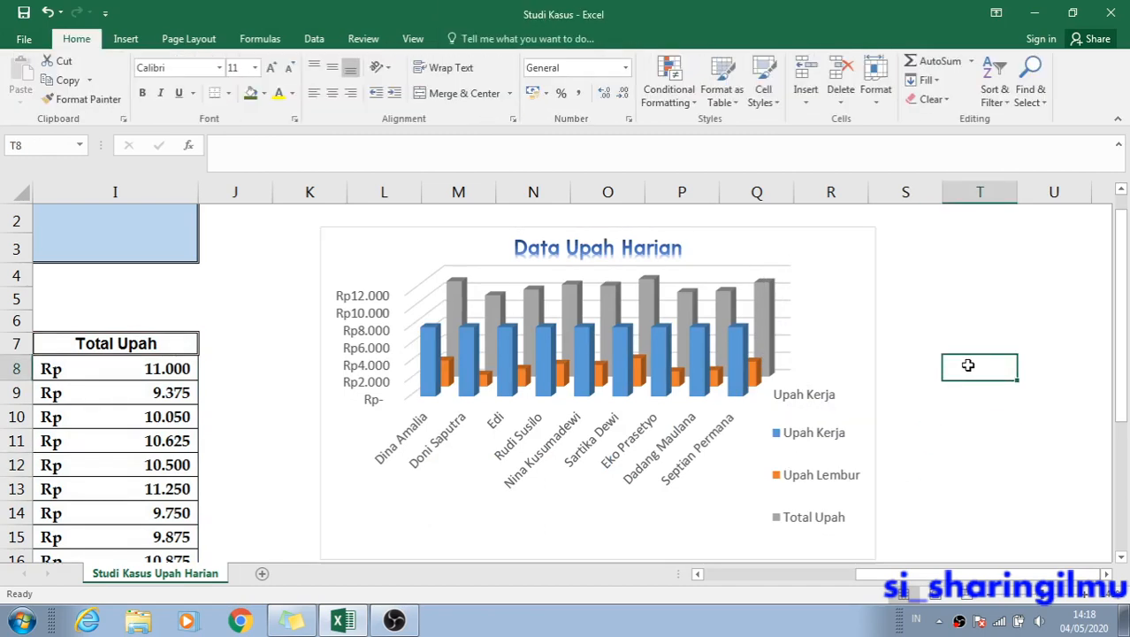
Review the finished chart alongside the employee wage table it is based on.
{"action": "scroll", "coordinate": [968, 365], "scroll_direction": "down", "scroll_amount": 2}
{"action": "scroll", "coordinate": [968, 365], "scroll_direction": "up", "scroll_amount": 1}
{"action": "scroll", "coordinate": [968, 365], "scroll_direction": "up", "scroll_amount": 1}
{"action": "left_click", "coordinate": [711, 357]}
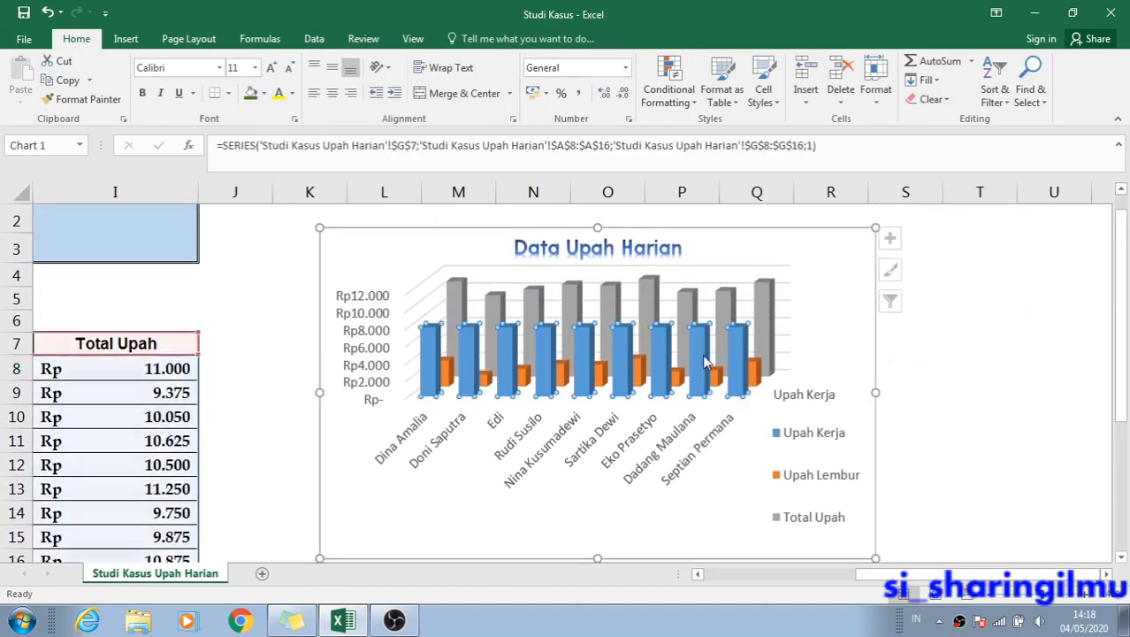
{"action": "left_click", "coordinate": [918, 407]}
{"action": "left_click_drag", "start_coordinate": [911, 572], "coordinate": [712, 573]}
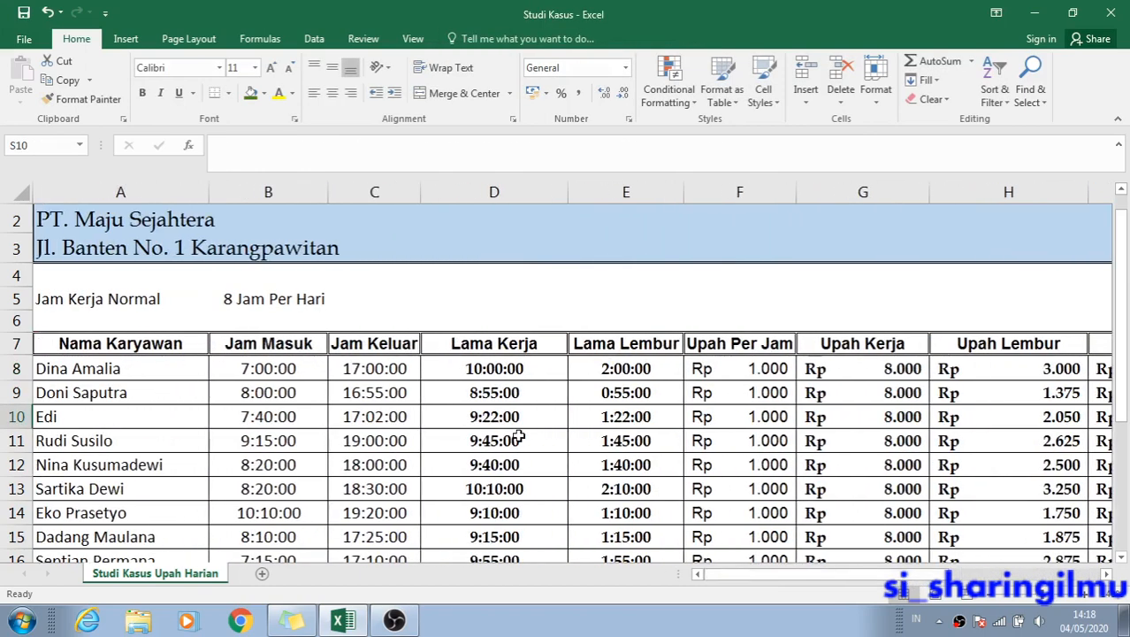
{"action": "left_click_drag", "start_coordinate": [774, 573], "coordinate": [872, 594]}
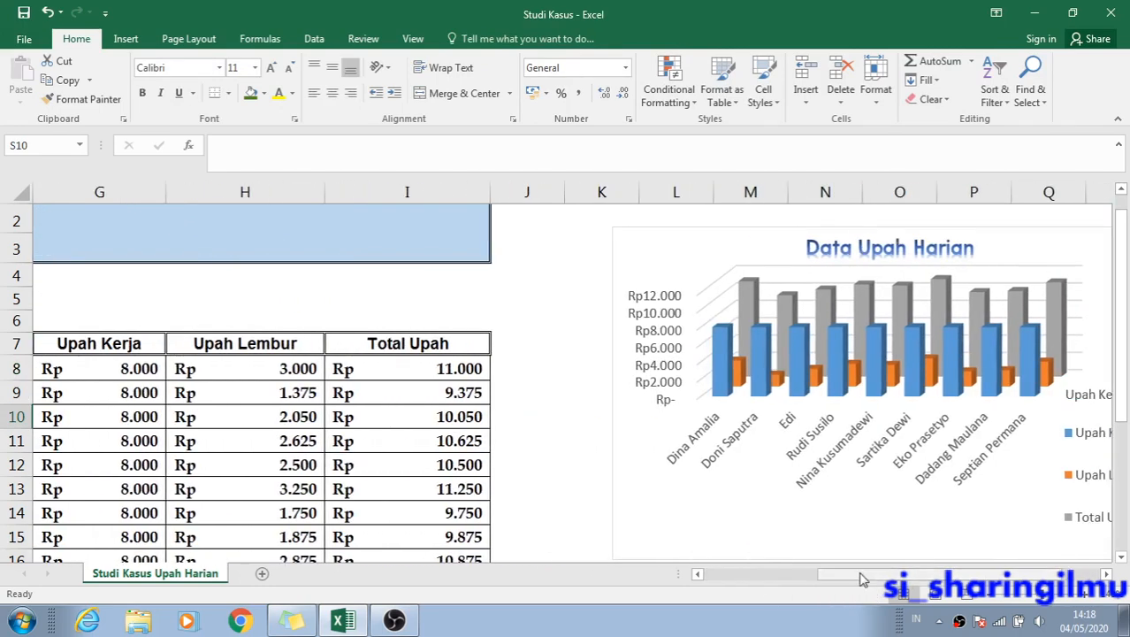
Compare the Upah Kerja columns with their source data and legend entry, and match the Upah Lembur columns to the legend.
{"action": "left_click", "coordinate": [724, 392]}
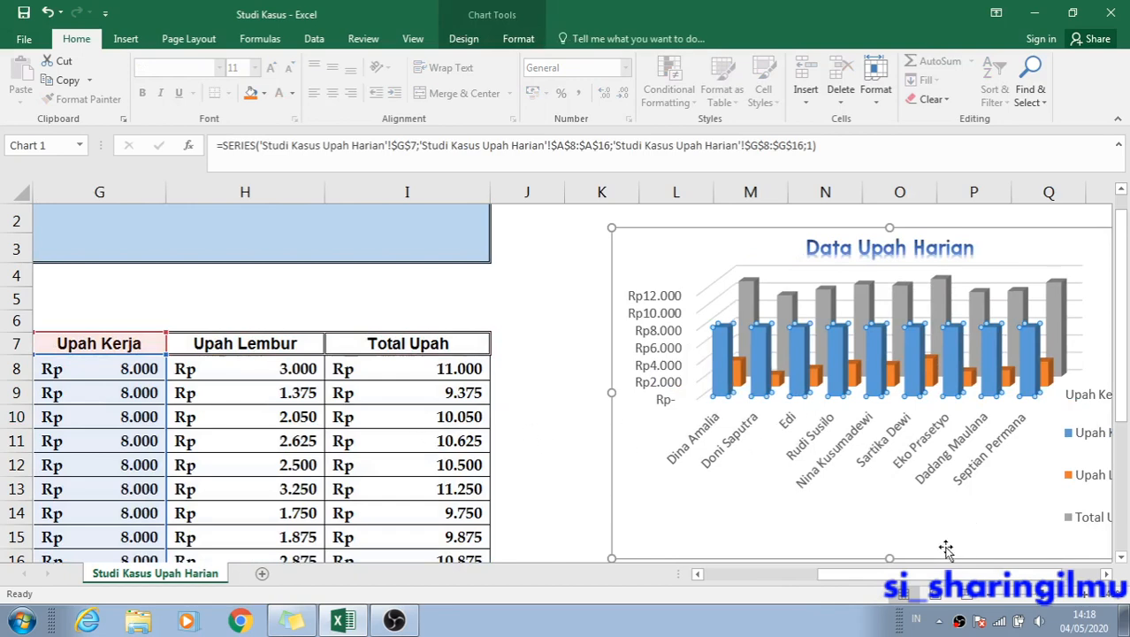
{"action": "left_click_drag", "start_coordinate": [950, 573], "coordinate": [879, 574]}
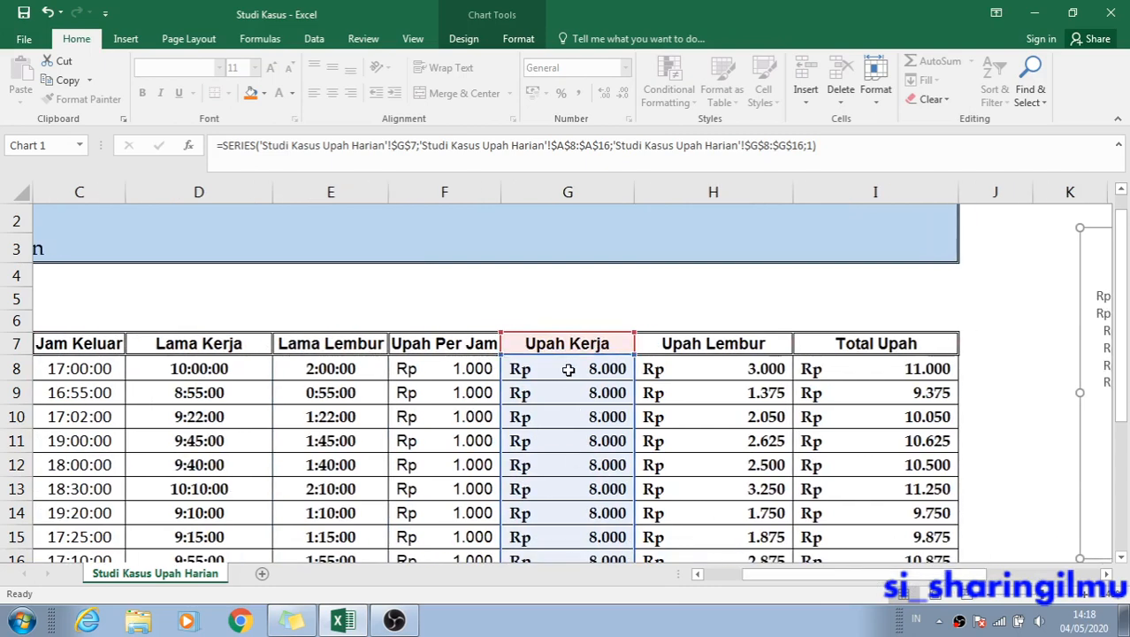
{"action": "left_click_drag", "start_coordinate": [766, 576], "coordinate": [926, 609]}
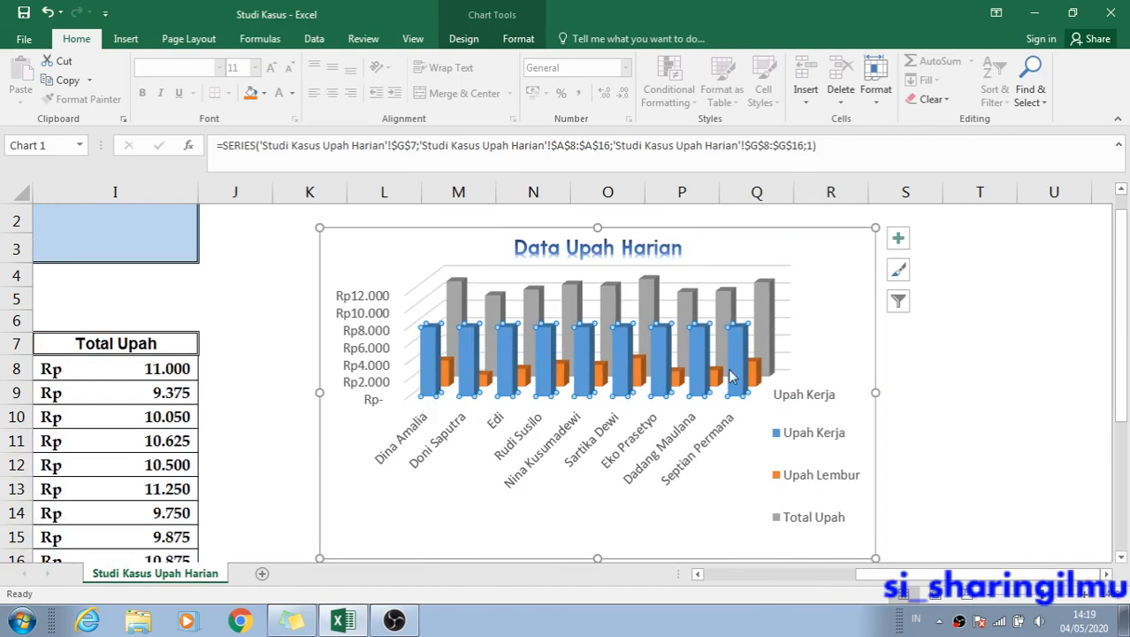
{"action": "left_click", "coordinate": [797, 440]}
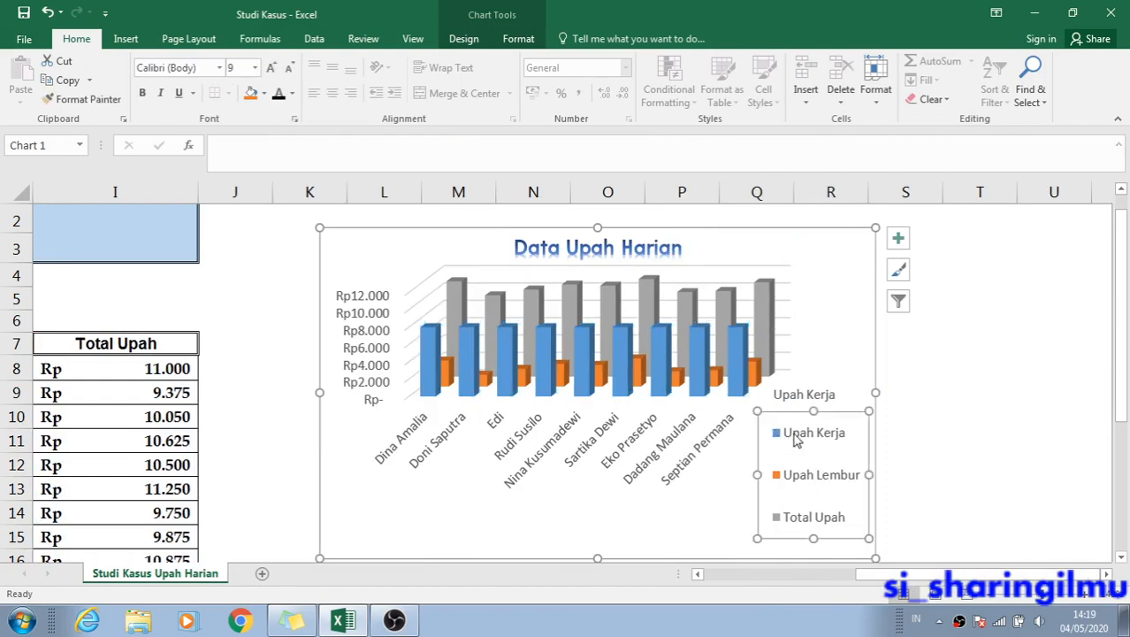
{"action": "left_click", "coordinate": [637, 372]}
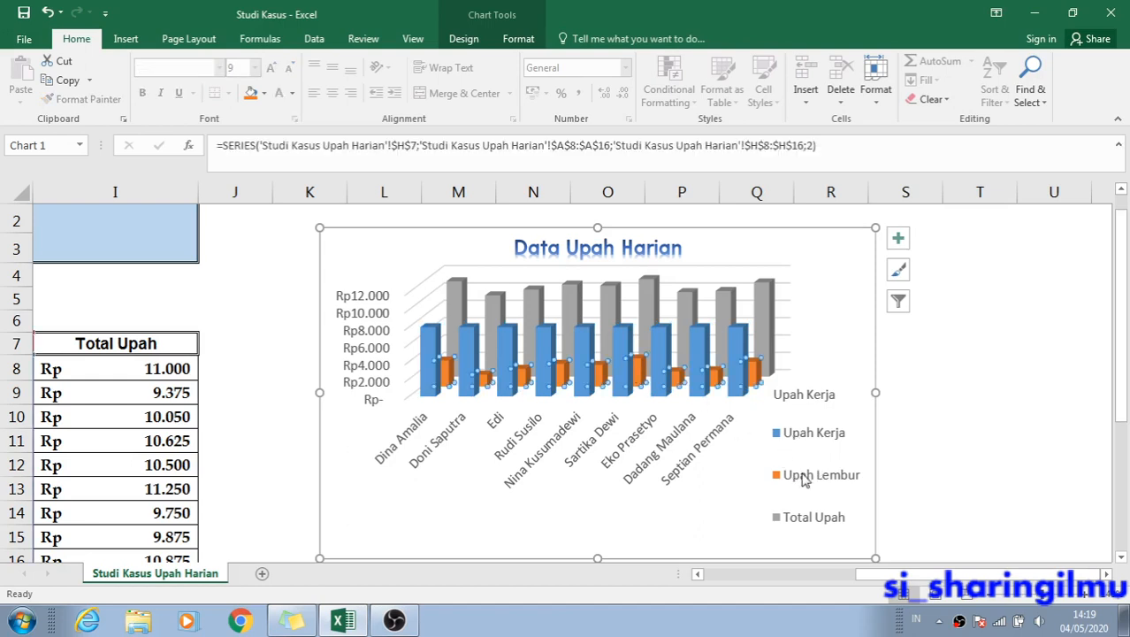
Compare the Total Upah columns in the chart with their source data and legend entry.
{"action": "left_click", "coordinate": [769, 345]}
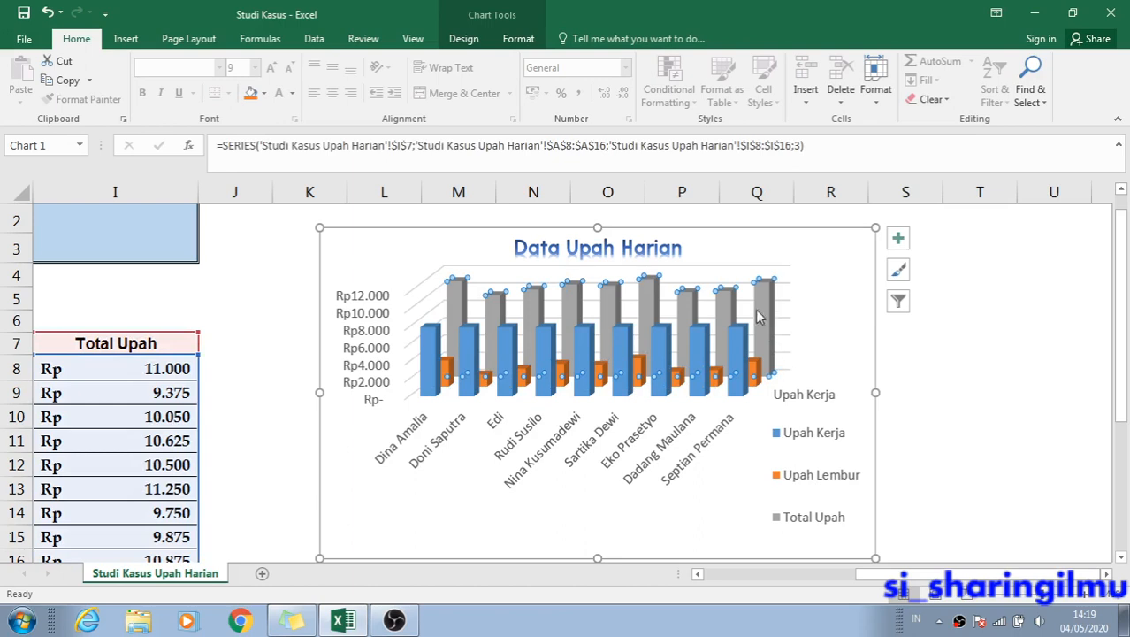
{"action": "left_click", "coordinate": [970, 341]}
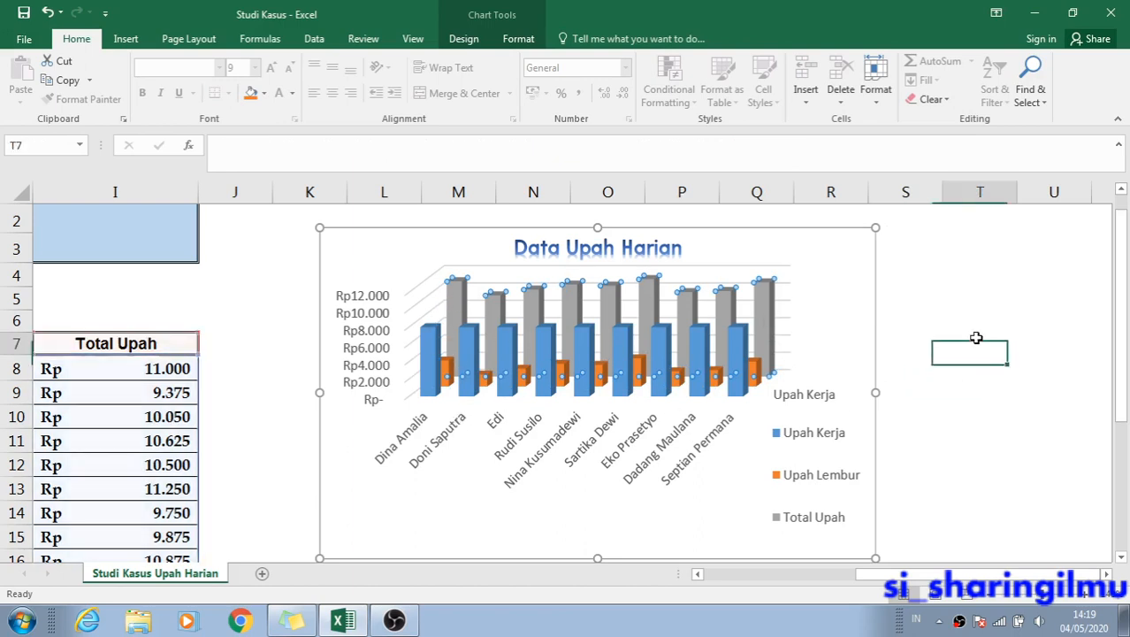
{"action": "left_click", "coordinate": [865, 264]}
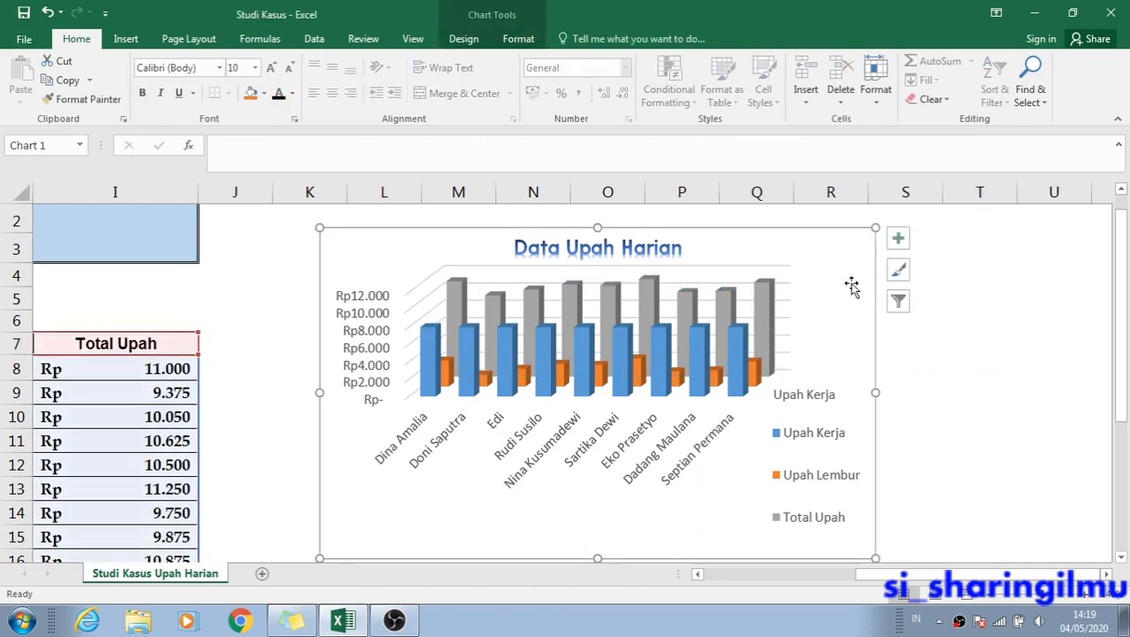
{"action": "left_click", "coordinate": [939, 360]}
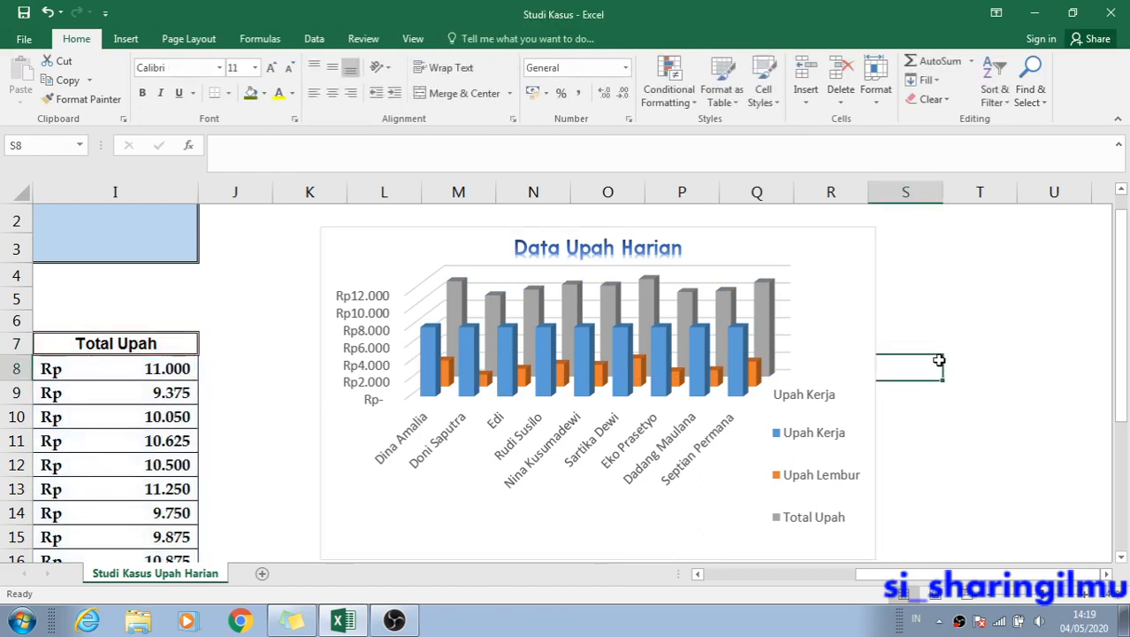
Move the Data Upah Harian chart up beside the wage table so its upper edge sits in row 1.
{"action": "scroll", "coordinate": [935, 361], "scroll_direction": "up", "scroll_amount": 1}
{"action": "left_click", "coordinate": [866, 333]}
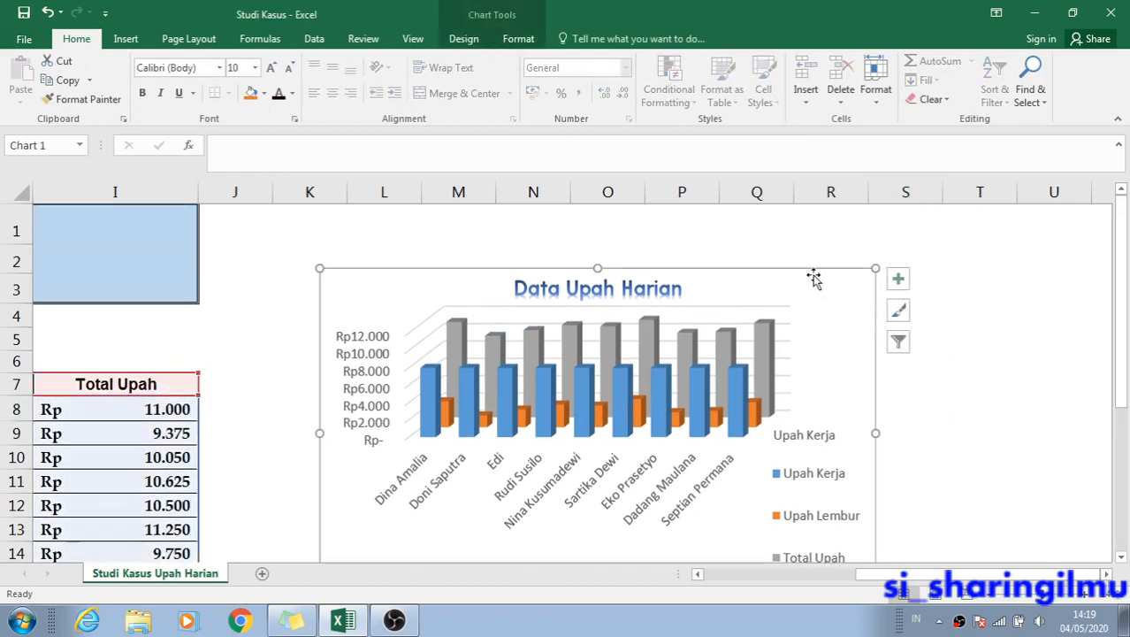
{"action": "left_click_drag", "start_coordinate": [814, 277], "coordinate": [804, 227]}
{"action": "left_click", "coordinate": [945, 383]}
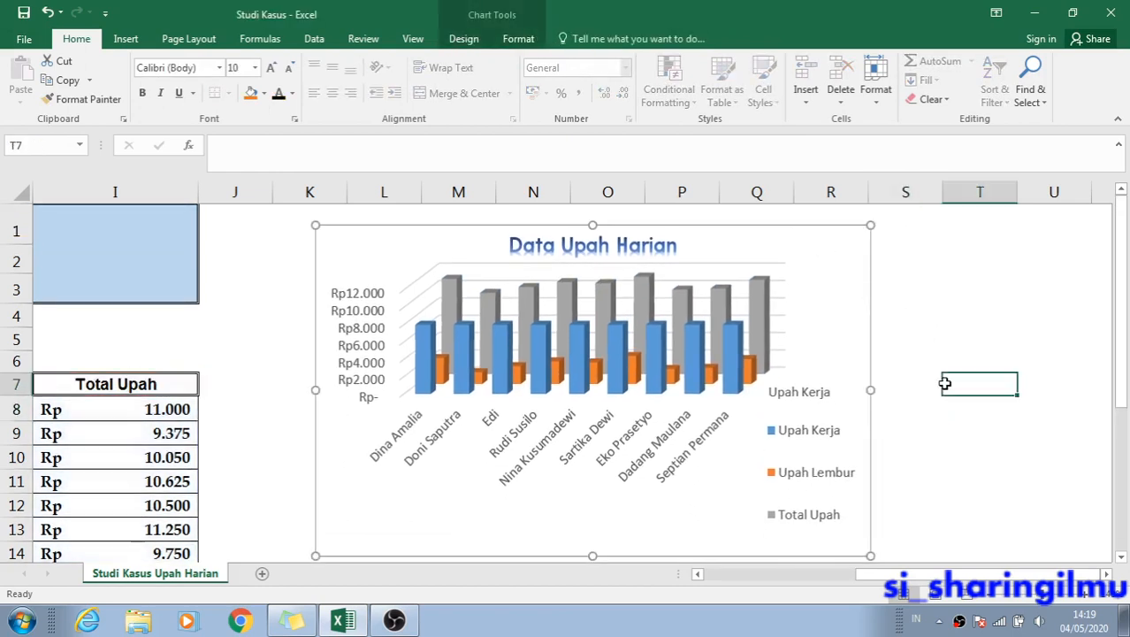
Review the employee wage table from Nama Karyawan through Total Upah, and examine the repositioned chart.
{"action": "scroll", "coordinate": [731, 548], "scroll_direction": "left", "scroll_amount": 6}
{"action": "scroll", "coordinate": [717, 531], "scroll_direction": "down", "scroll_amount": 1}
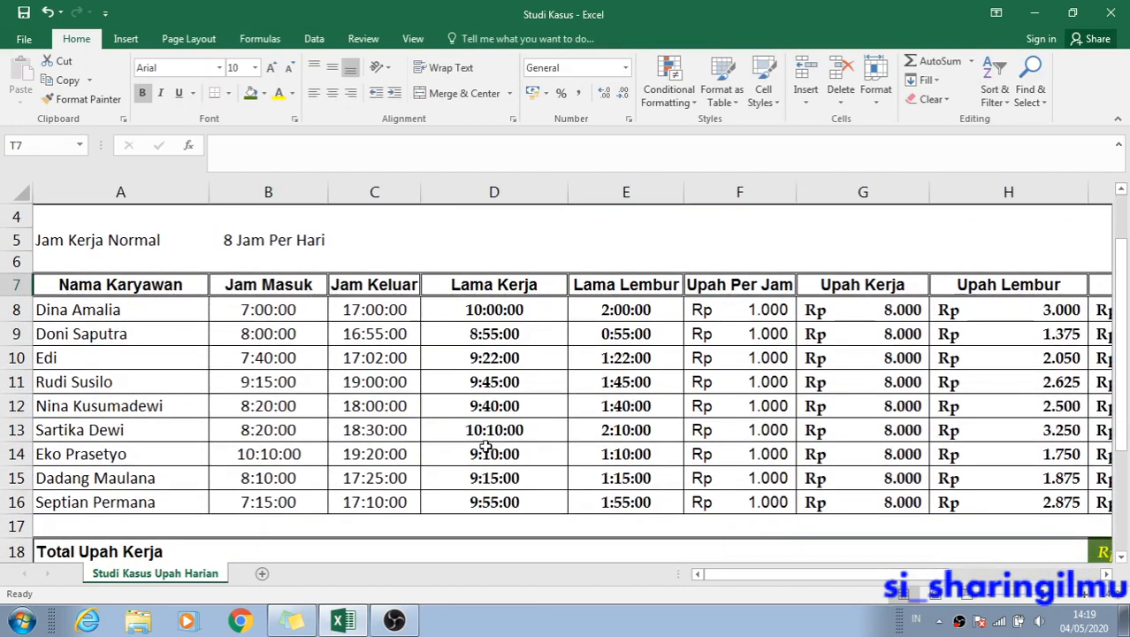
{"action": "left_click", "coordinate": [741, 575]}
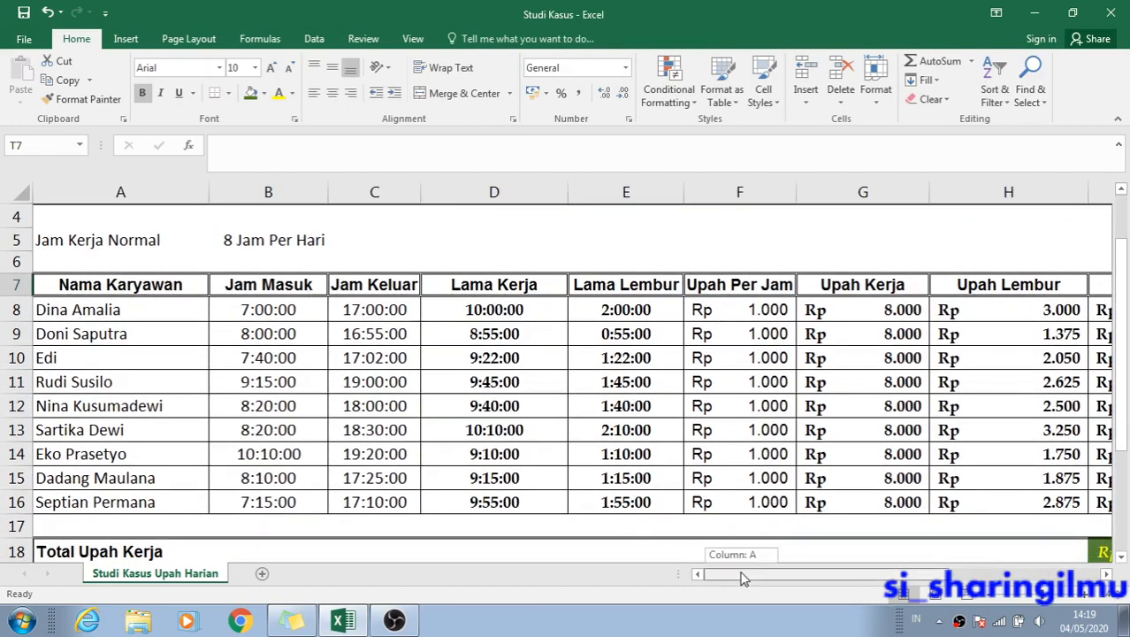
{"action": "left_click", "coordinate": [277, 280]}
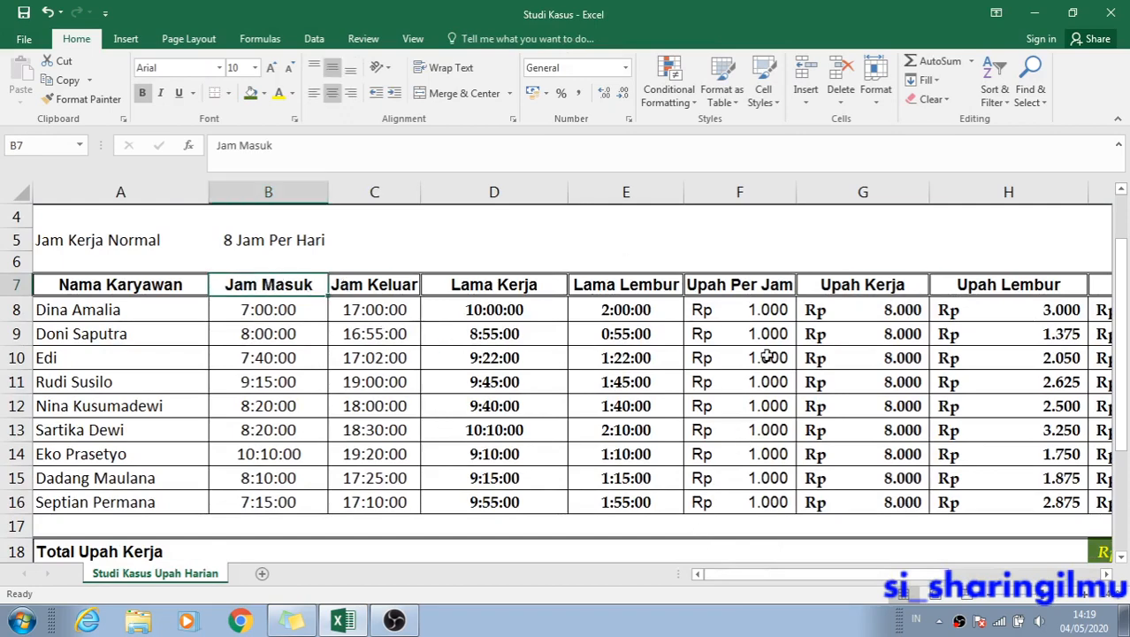
{"action": "left_click_drag", "start_coordinate": [864, 575], "coordinate": [1017, 575]}
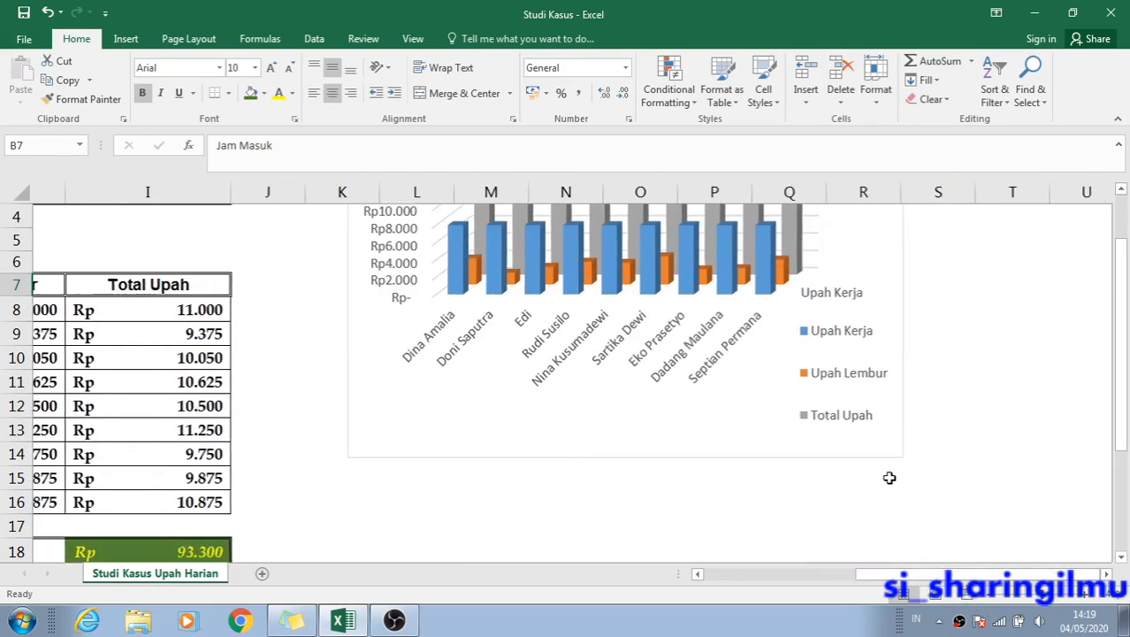
{"action": "scroll", "coordinate": [849, 424], "scroll_direction": "up", "scroll_amount": 1}
{"action": "left_click", "coordinate": [789, 374]}
{"action": "left_click", "coordinate": [922, 357]}
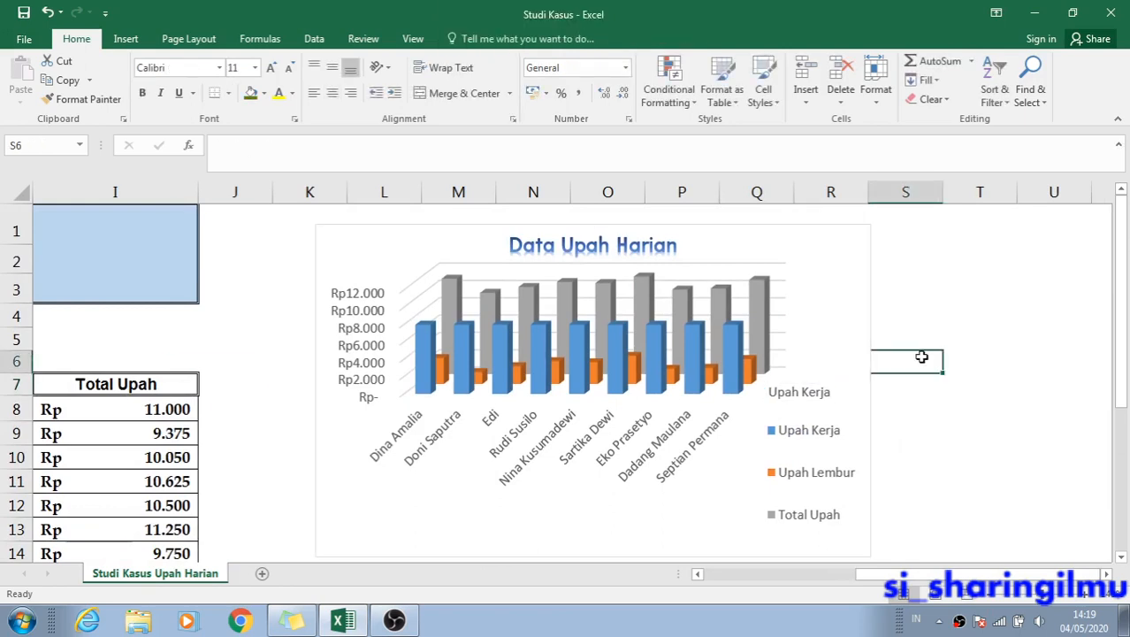
{"action": "left_click", "coordinate": [794, 304]}
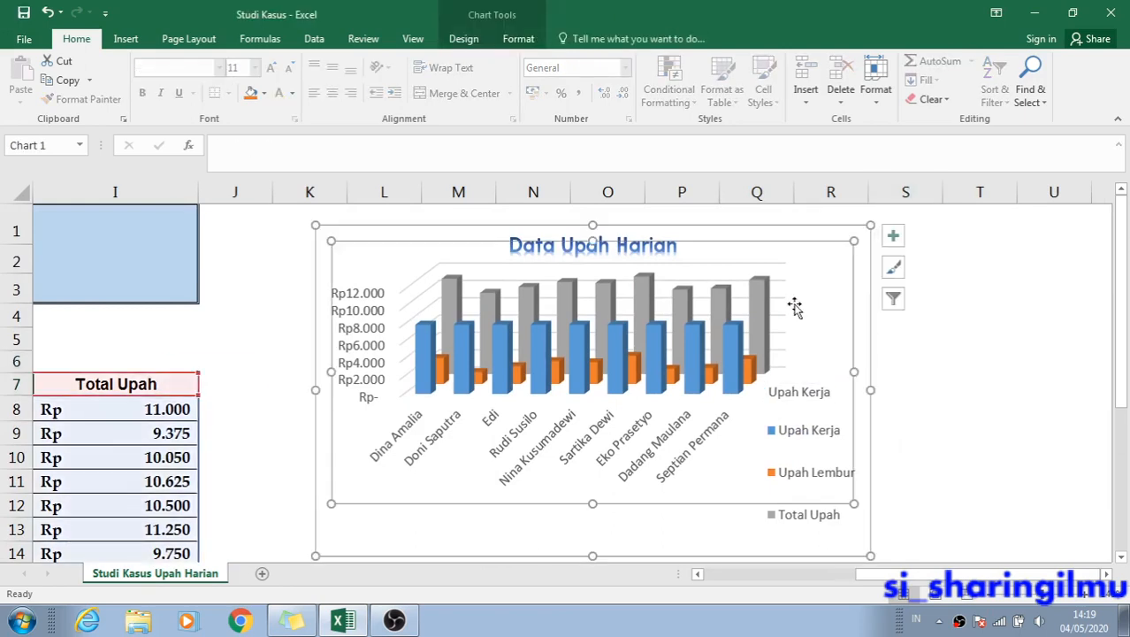
{"action": "left_click", "coordinate": [898, 353]}
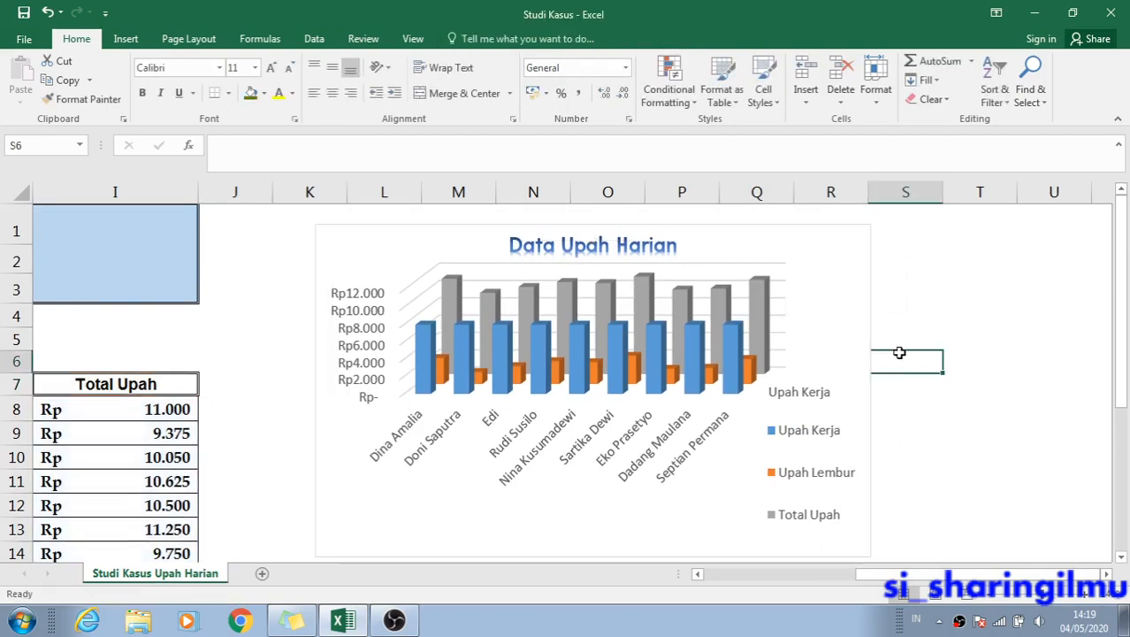
{"action": "left_click", "coordinate": [921, 336]}
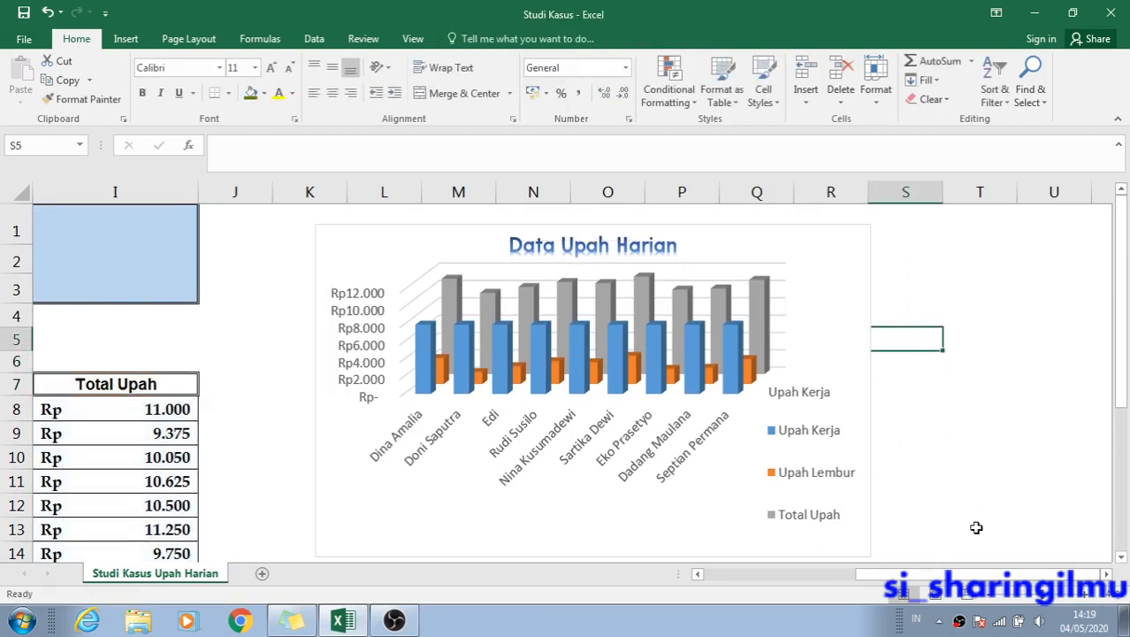
{"action": "mouse_move", "coordinate": [923, 574]}
{"action": "left_mouse_down"}
{"action": "mouse_move", "coordinate": [801, 577]}
{"action": "mouse_move", "coordinate": [919, 585]}
{"action": "left_mouse_up"}
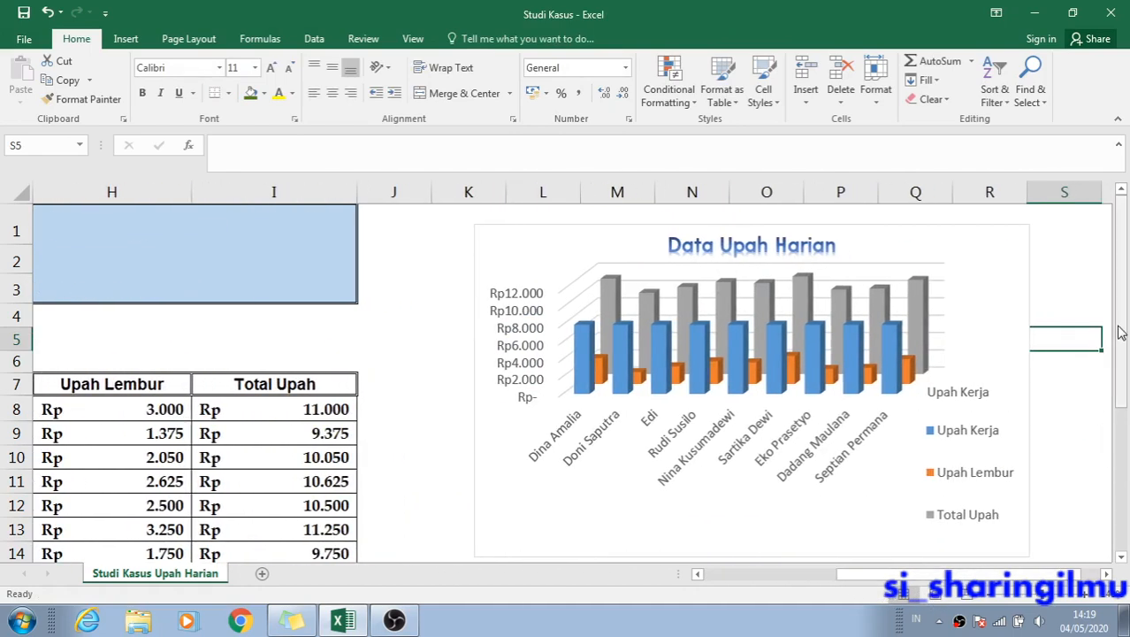
{"action": "left_click_drag", "start_coordinate": [1119, 316], "coordinate": [1119, 314]}
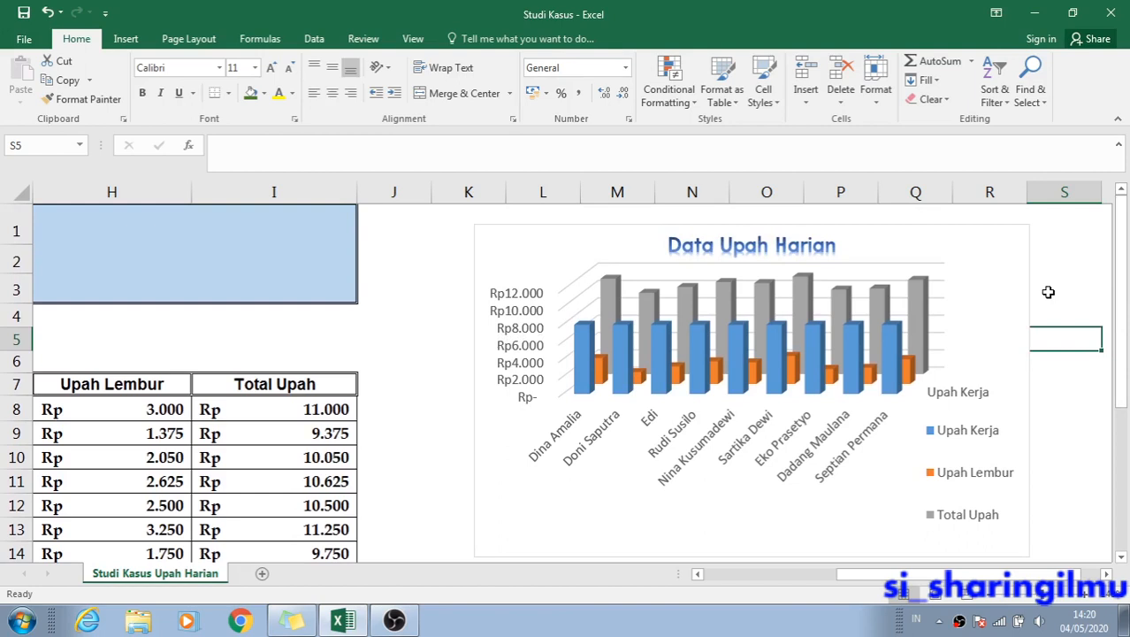
Nudge the whole Data Upah Harian chart slightly to the left and up, closer to the Total Upah column.
{"action": "left_click", "coordinate": [1009, 281]}
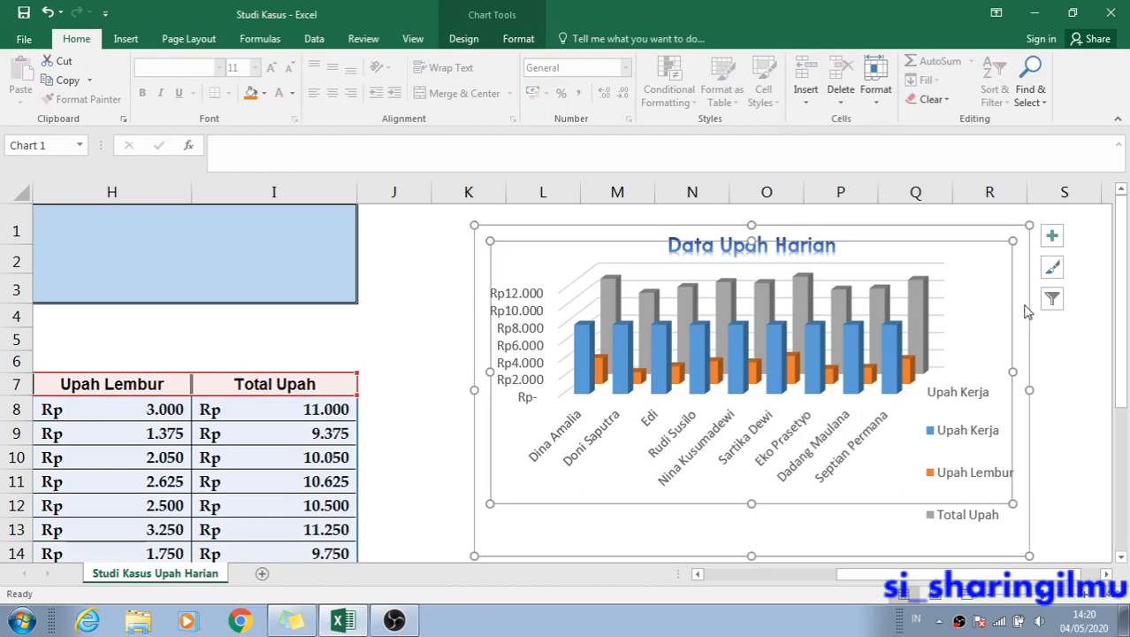
{"action": "left_click_drag", "start_coordinate": [1027, 346], "coordinate": [1021, 347]}
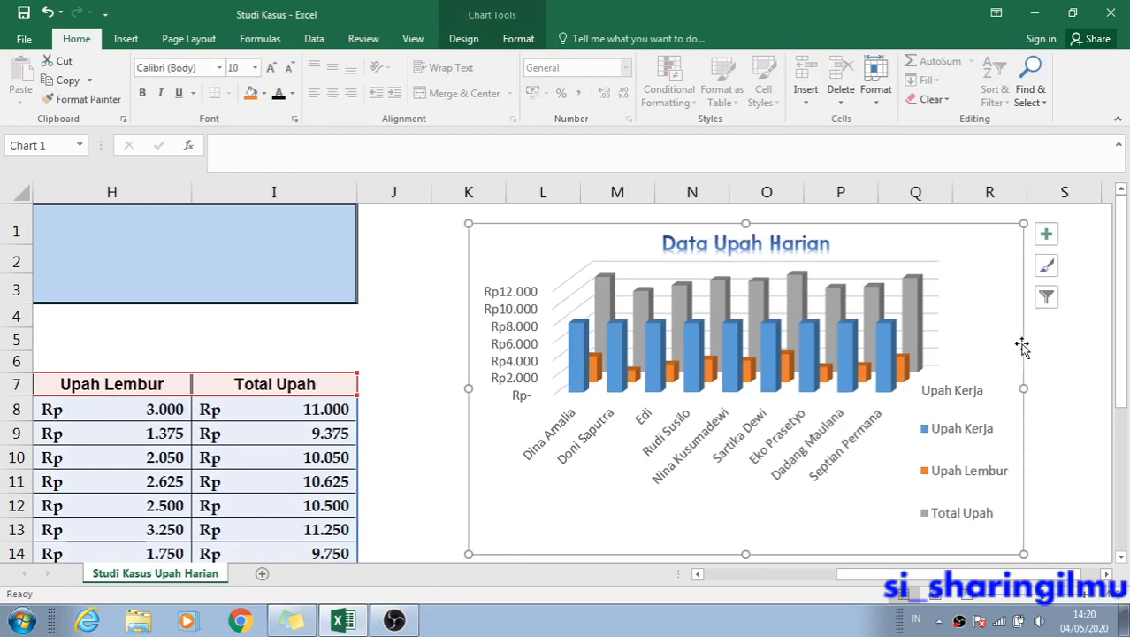
{"action": "left_click", "coordinate": [1067, 338]}
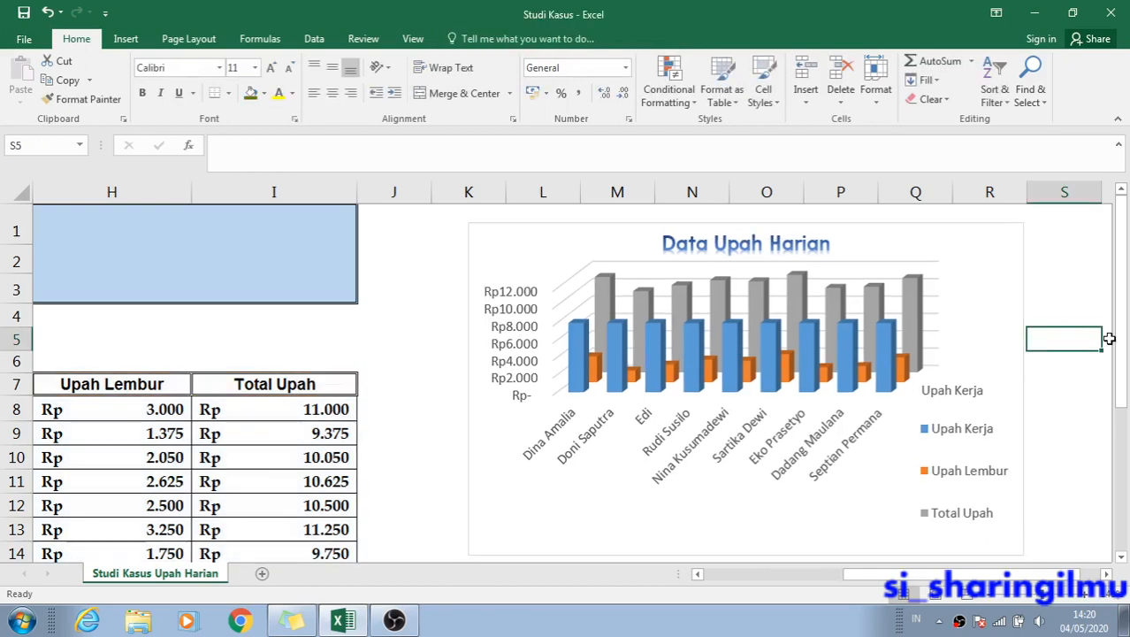
{"action": "left_click", "coordinate": [1061, 308]}
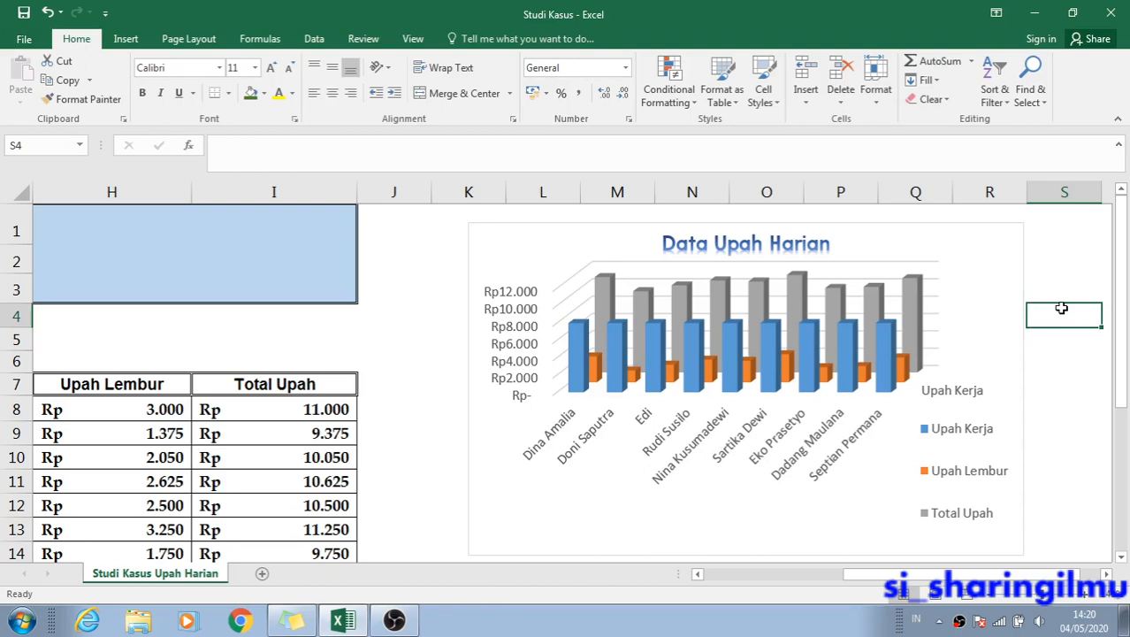